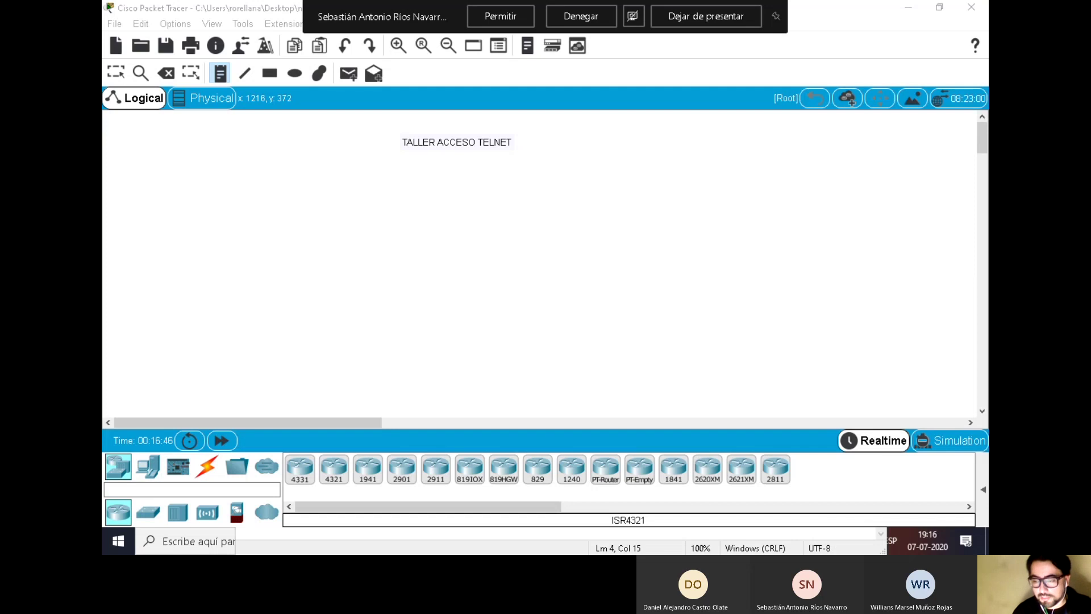
Place a generic PC on the left side of the Logical workspace
{"action": "left_click", "coordinate": [568, 22]}
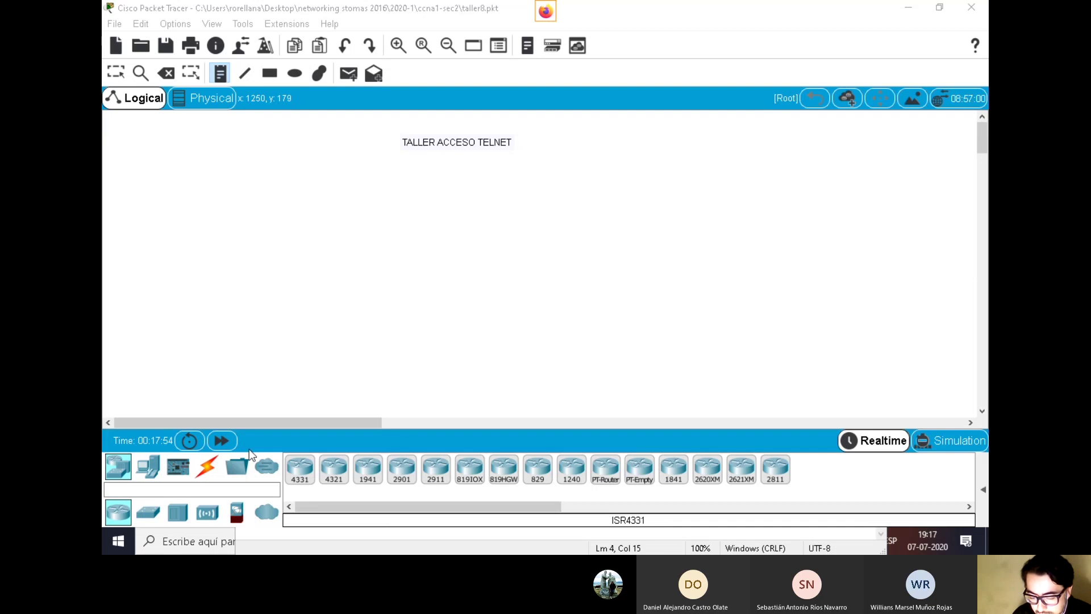
{"action": "left_click", "coordinate": [155, 472]}
{"action": "left_click", "coordinate": [154, 473]}
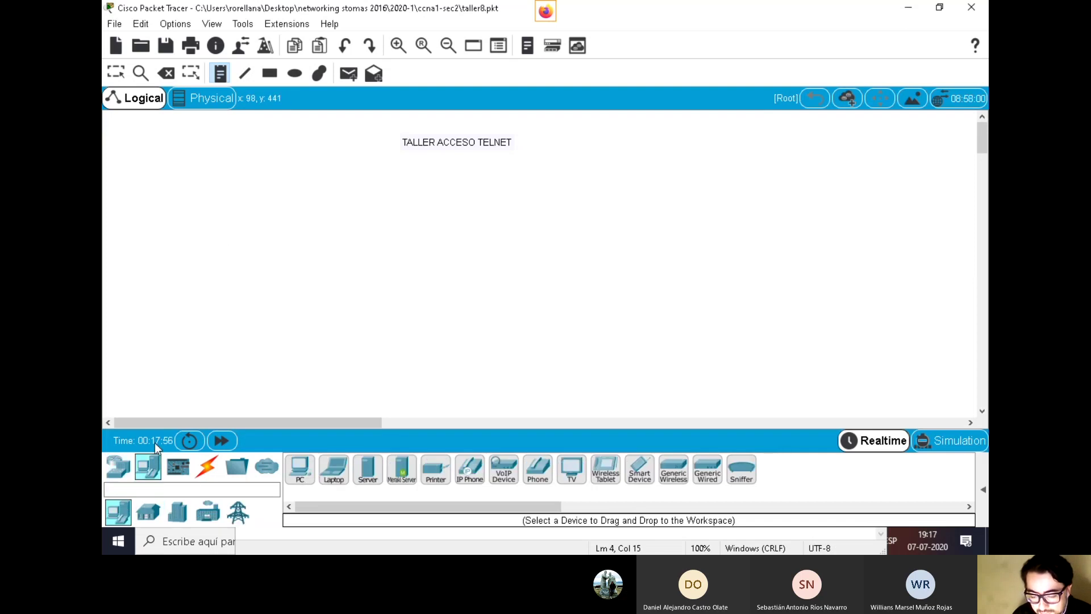
{"action": "left_click", "coordinate": [229, 199]}
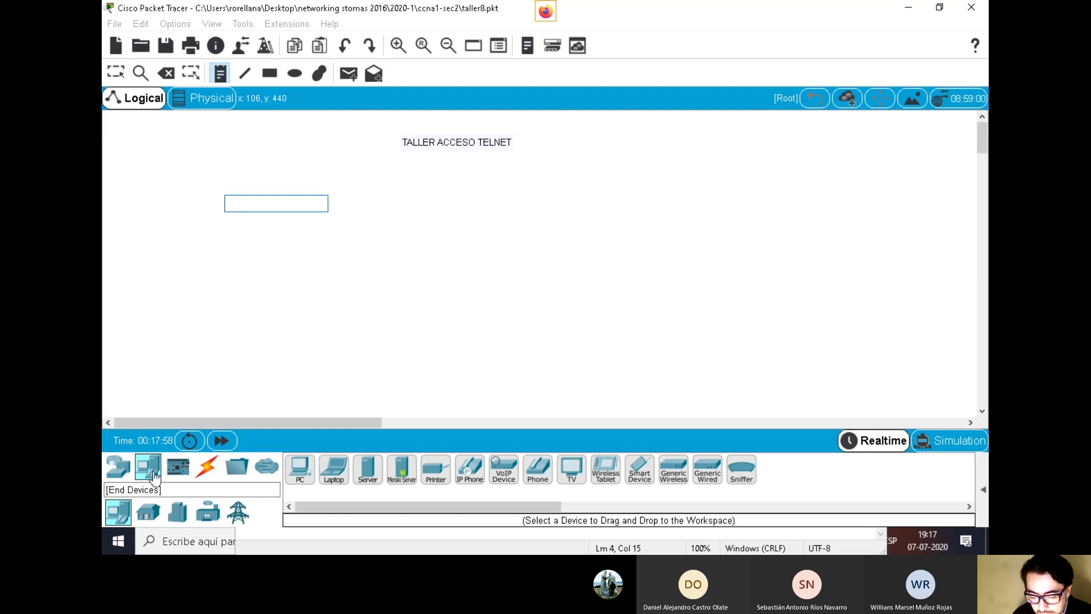
{"action": "left_click_drag", "start_coordinate": [299, 469], "coordinate": [271, 269]}
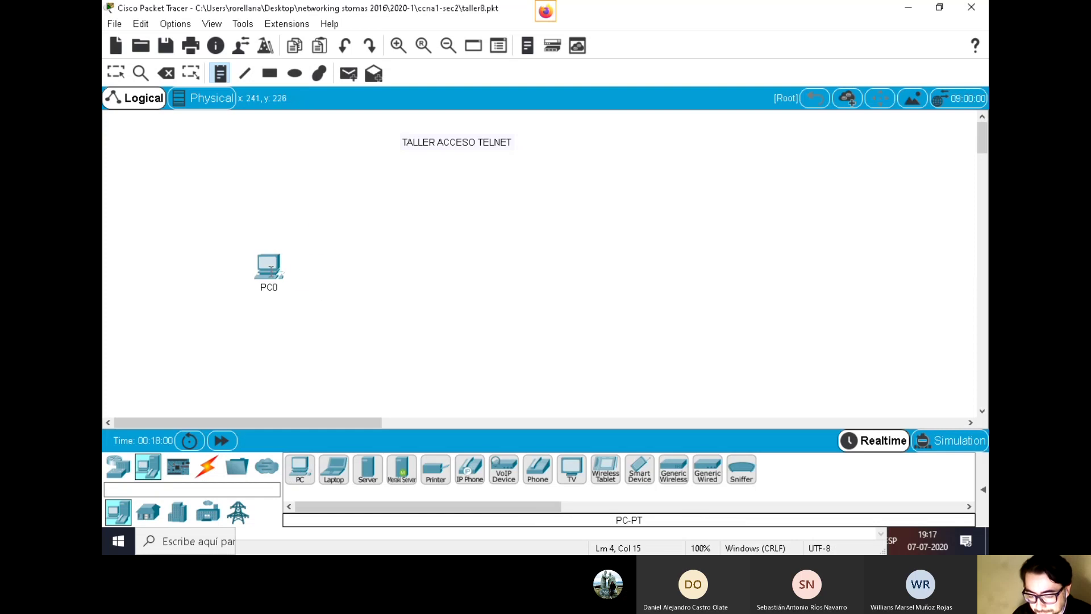
Add a 2960 switch in the middle and a 1941 router to its right, keeping the network
{"action": "left_click", "coordinate": [118, 467]}
{"action": "left_click", "coordinate": [147, 516]}
{"action": "left_click_drag", "start_coordinate": [300, 468], "coordinate": [503, 279]}
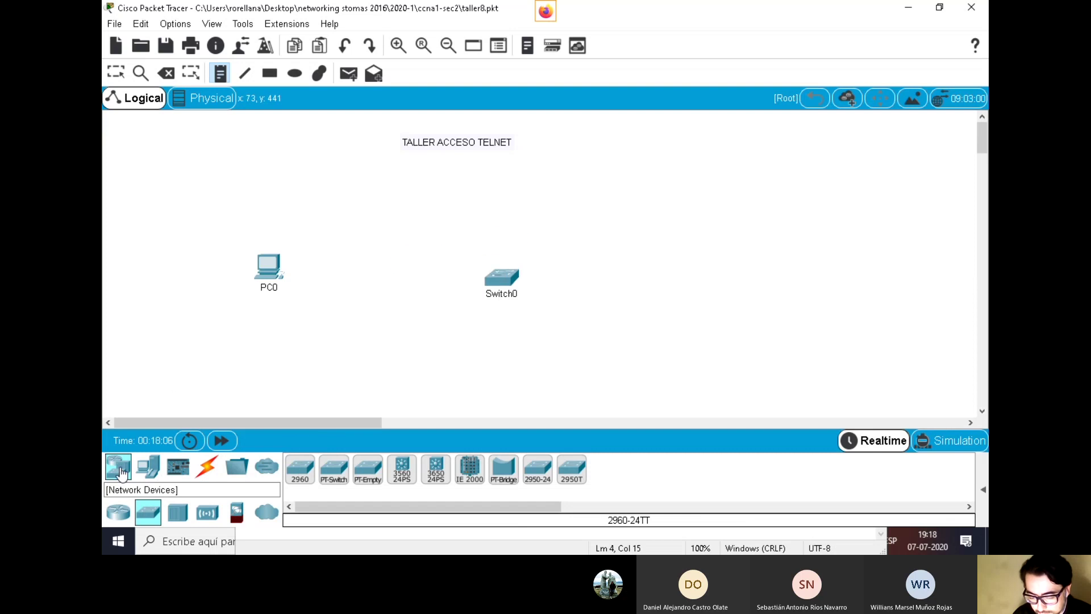
{"action": "left_click", "coordinate": [128, 510]}
{"action": "left_click_drag", "start_coordinate": [368, 472], "coordinate": [718, 268]}
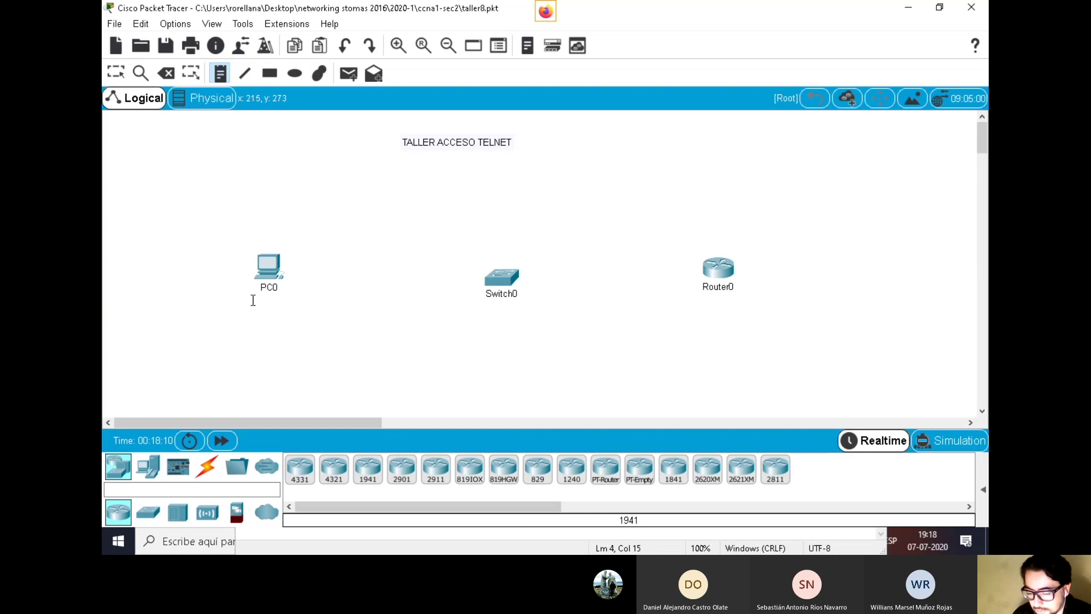
{"action": "key", "text": "ctrl+n"}
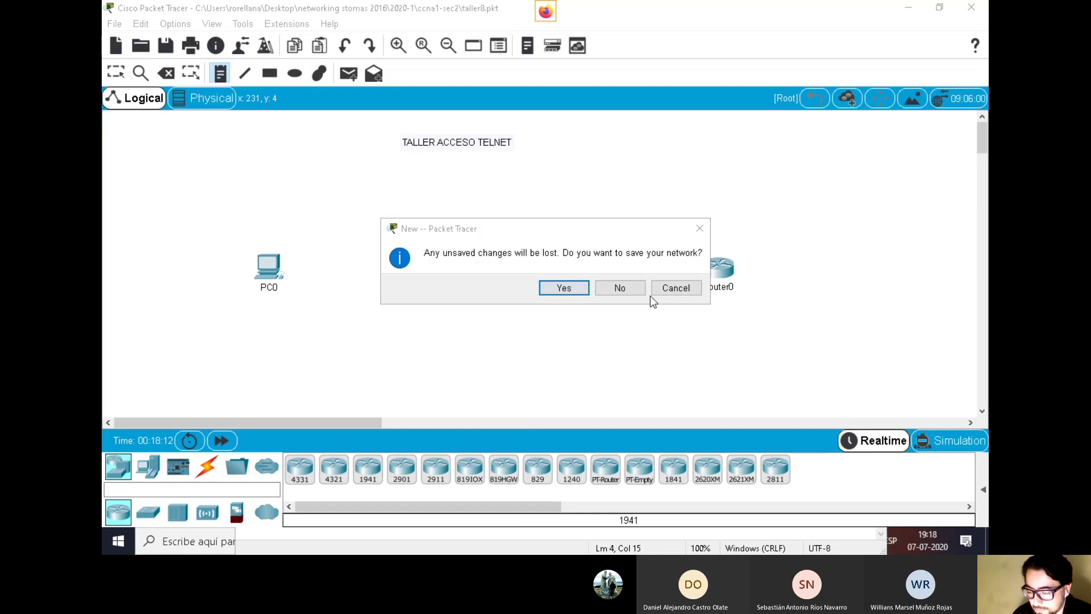
{"action": "left_click", "coordinate": [653, 290]}
Rename the PC to ADMIN
{"action": "left_click", "coordinate": [140, 73]}
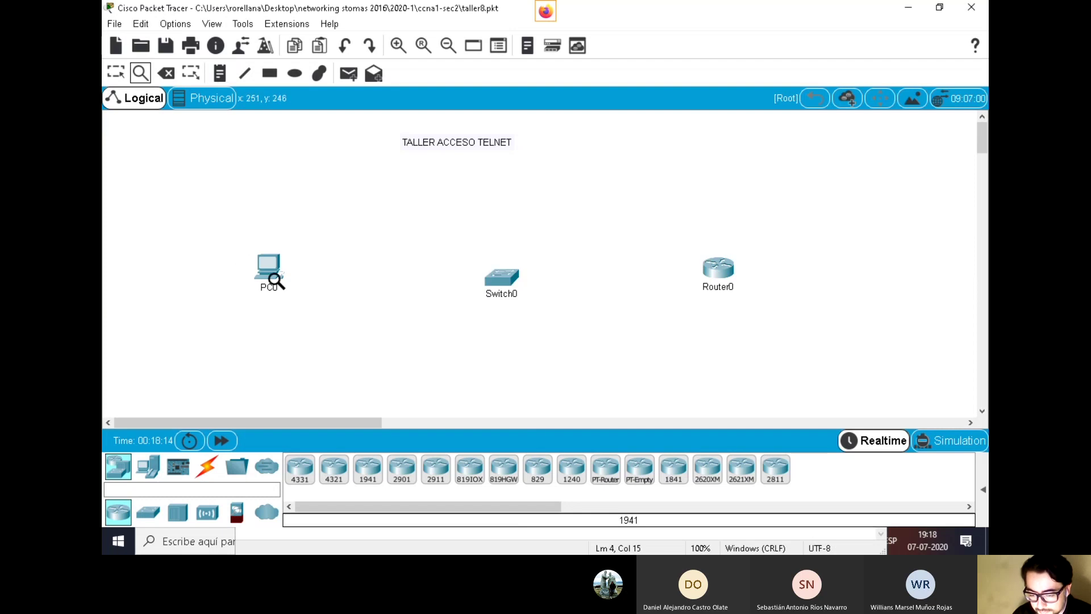
{"action": "left_click", "coordinate": [115, 73]}
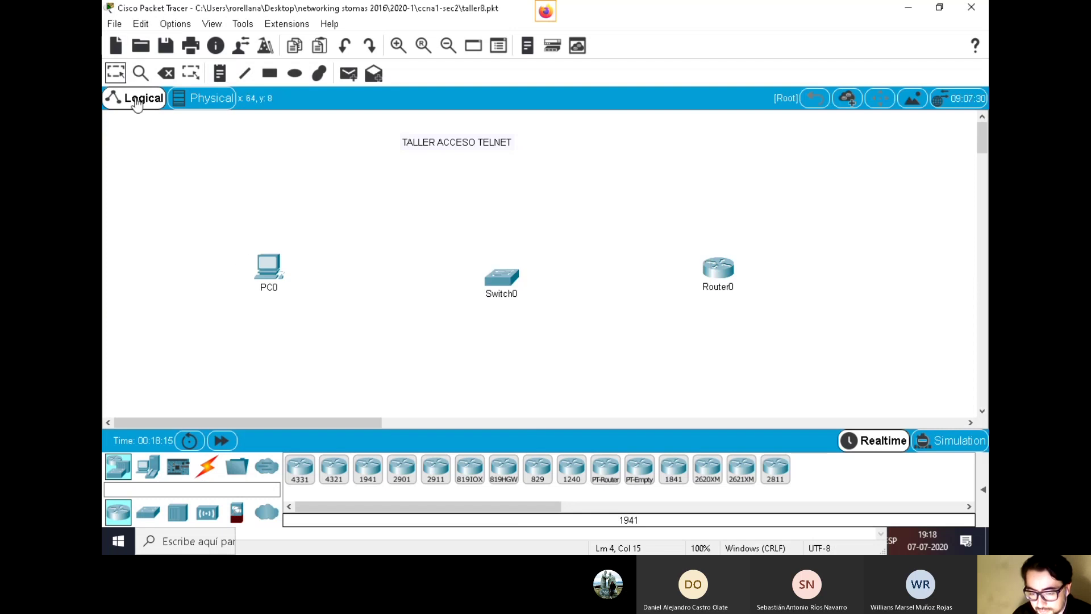
{"action": "left_click", "coordinate": [269, 287]}
{"action": "type", "text": "ADMIN"}
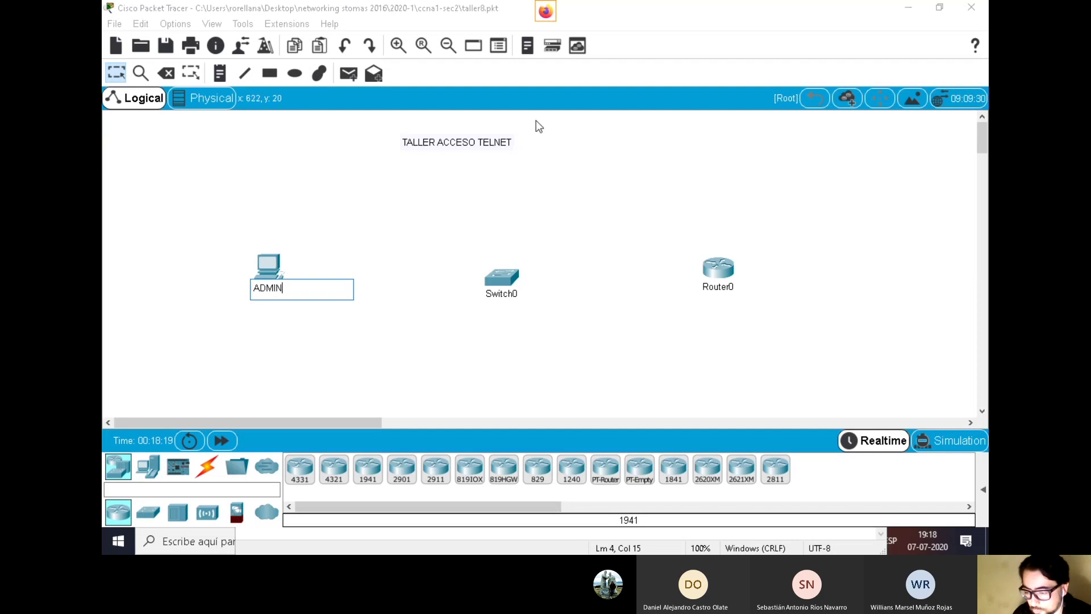
{"action": "key", "text": "Return"}
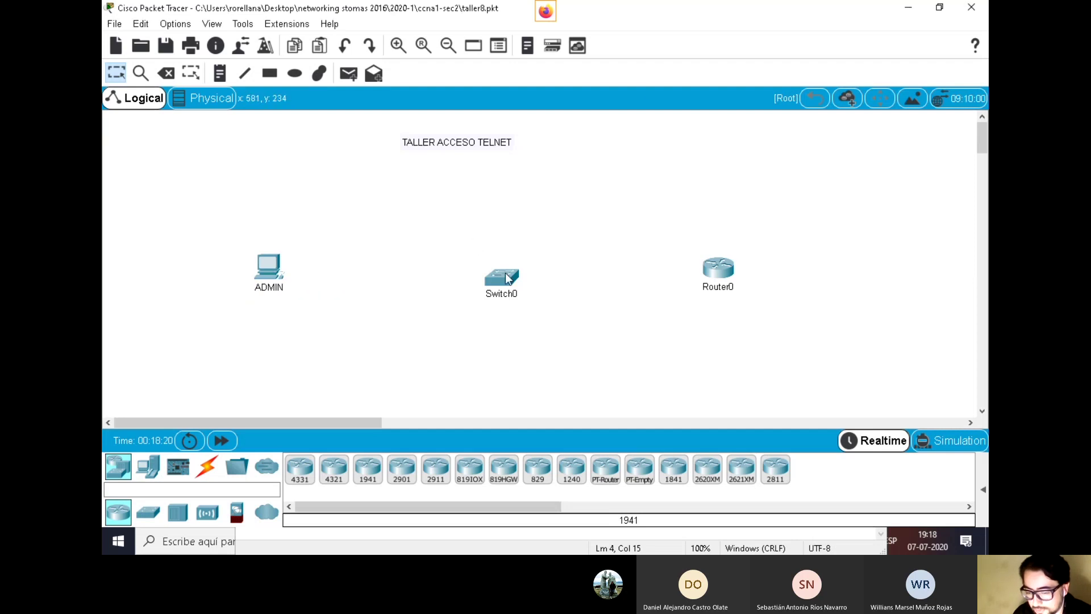
Turn on Show Device Model Labels in Options > Preferences
{"action": "left_click", "coordinate": [176, 24]}
{"action": "left_click", "coordinate": [202, 41]}
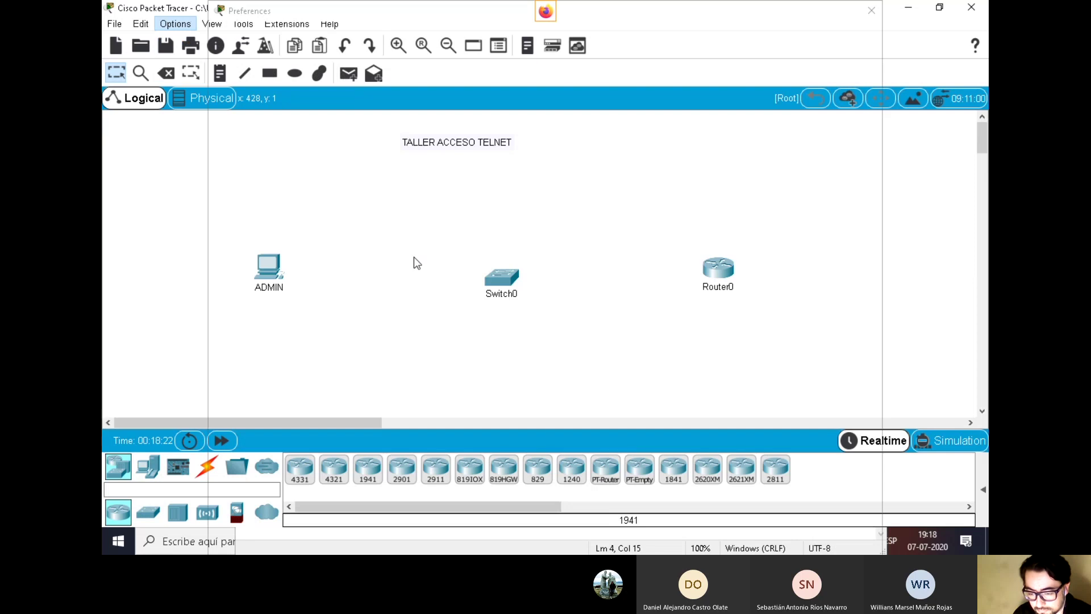
{"action": "left_click", "coordinate": [277, 121]}
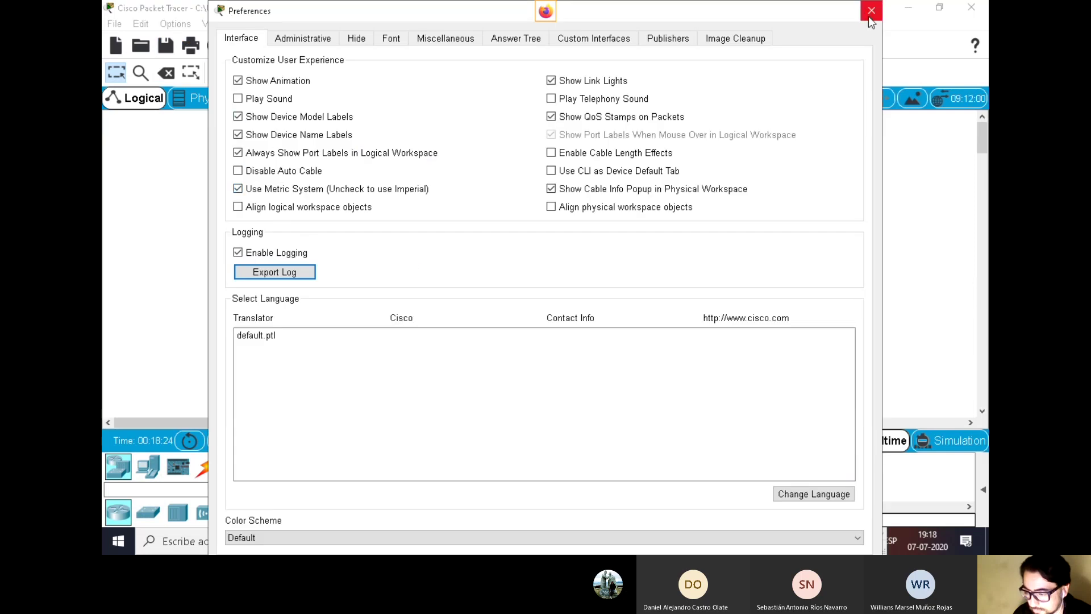
{"action": "left_click", "coordinate": [868, 16]}
Rename the switch to S1 and the router to R1
{"action": "left_click", "coordinate": [500, 303]}
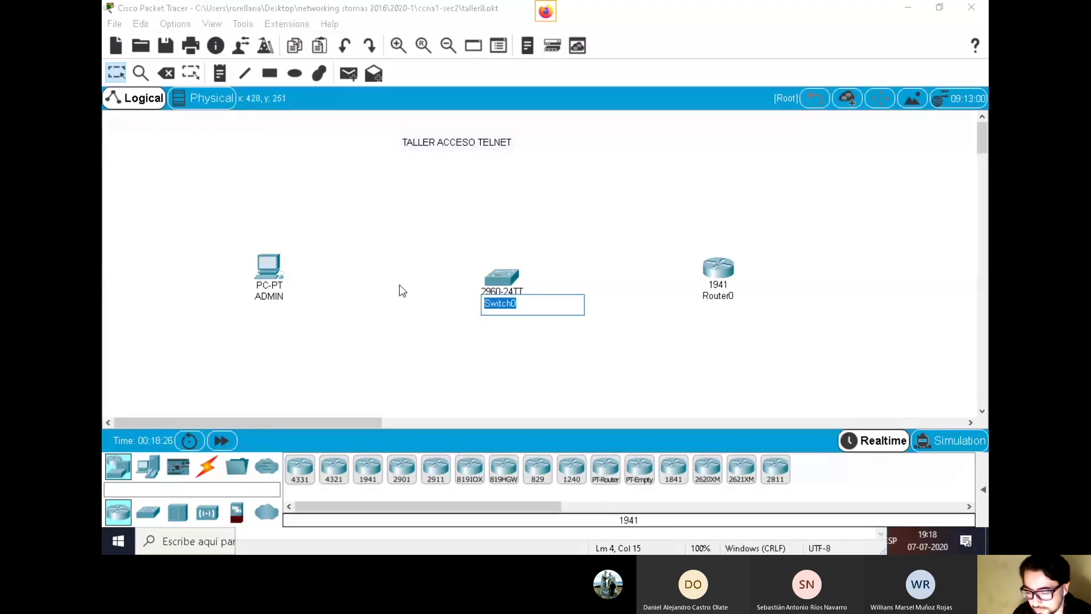
{"action": "type", "text": "S1"}
{"action": "left_click", "coordinate": [724, 45]}
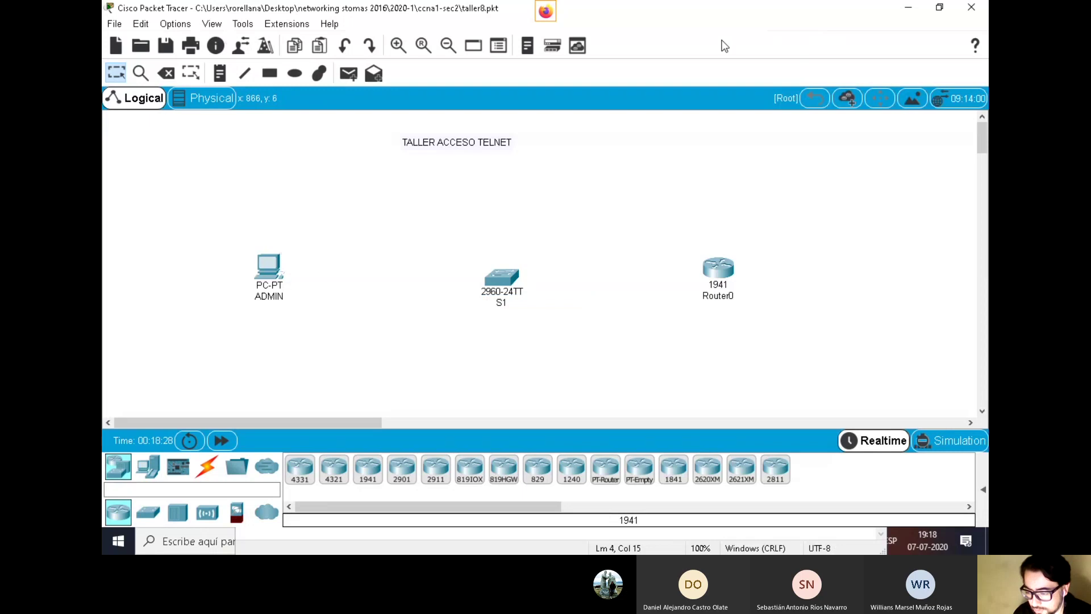
{"action": "left_click", "coordinate": [718, 296]}
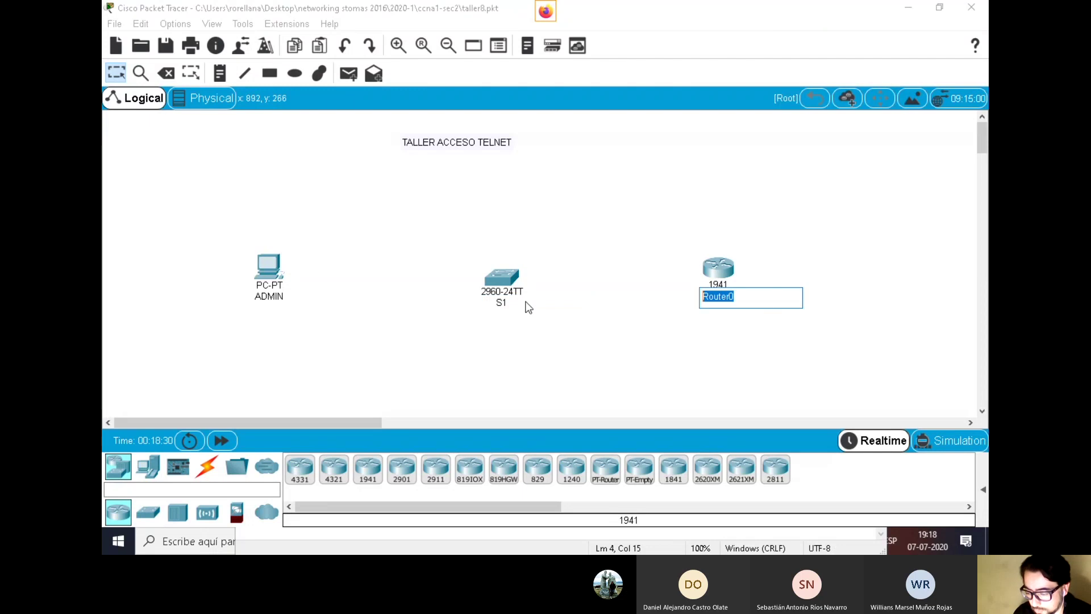
{"action": "type", "text": "R1"}
{"action": "left_click", "coordinate": [713, 46]}
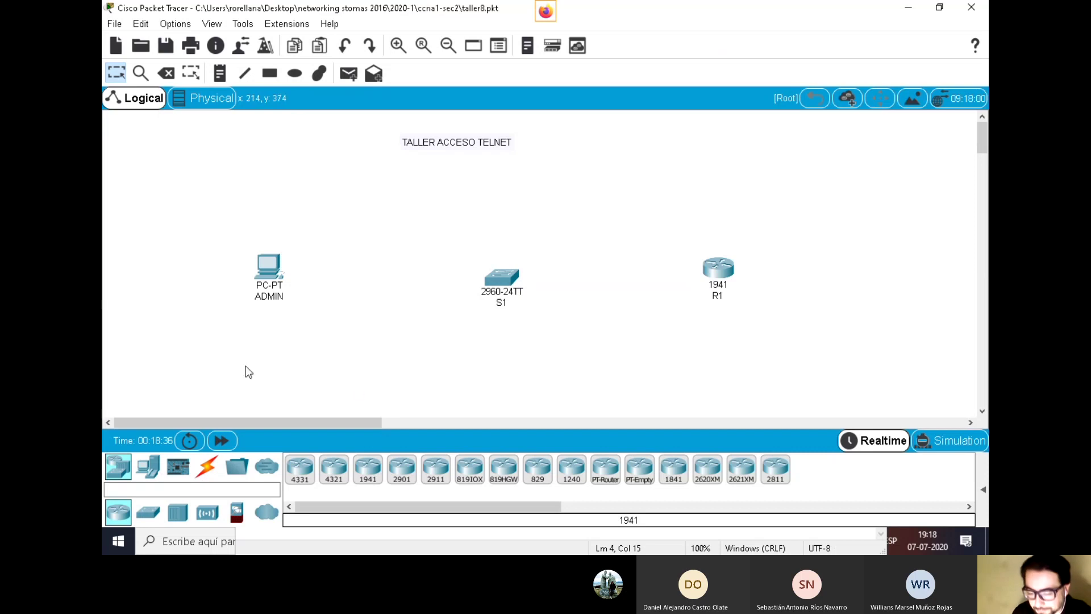
Pull ADMIN, S1 and R1 closer together and shift the TALLER ACCESO TELNET title left
{"action": "left_click_drag", "start_coordinate": [272, 281], "coordinate": [246, 268]}
{"action": "left_click_drag", "start_coordinate": [515, 284], "coordinate": [457, 271]}
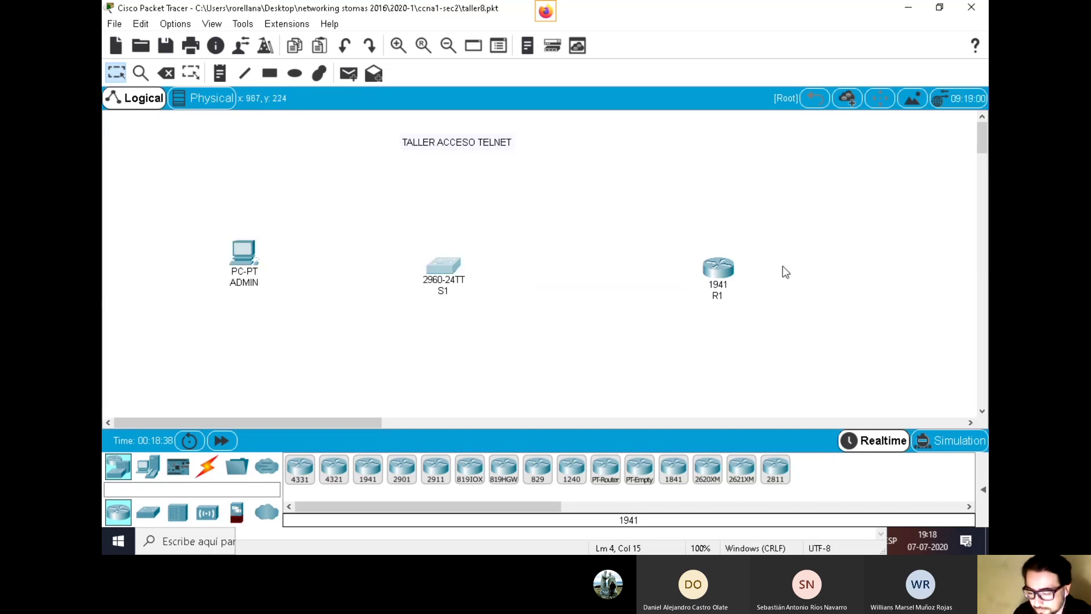
{"action": "left_click_drag", "start_coordinate": [712, 277], "coordinate": [612, 266]}
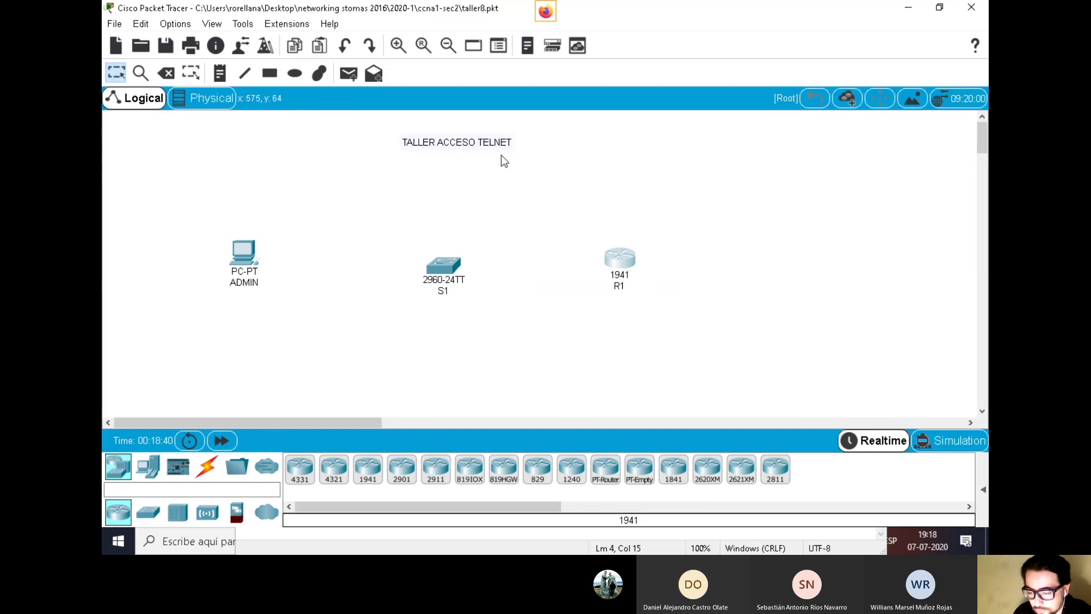
{"action": "left_click_drag", "start_coordinate": [491, 143], "coordinate": [462, 150]}
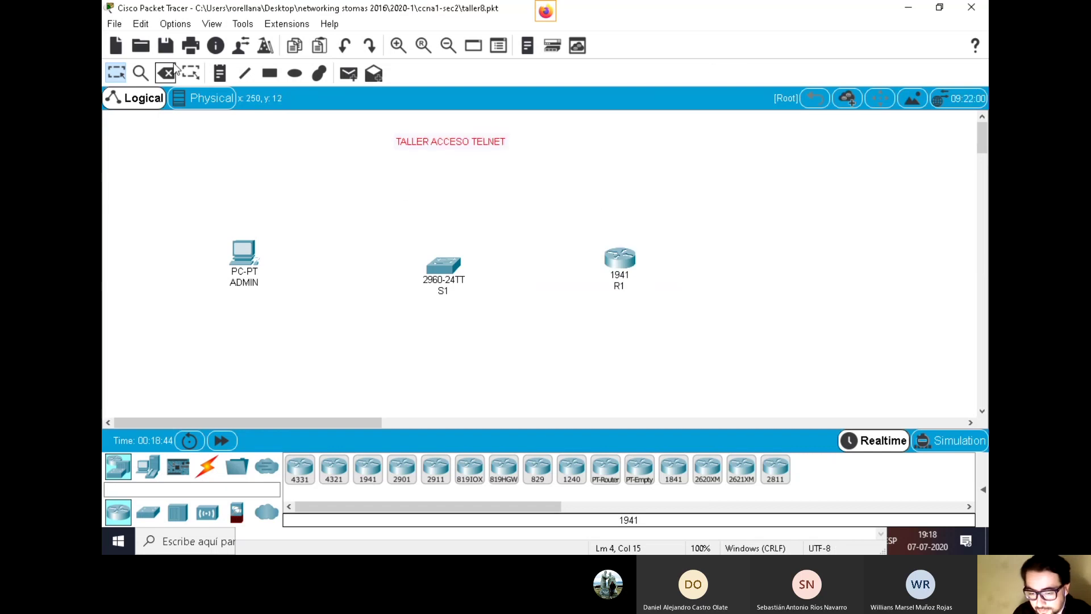
Add a note 'IP 192.168.1.100/24' above the ADMIN PC
{"action": "left_click", "coordinate": [219, 73]}
{"action": "left_click", "coordinate": [223, 214]}
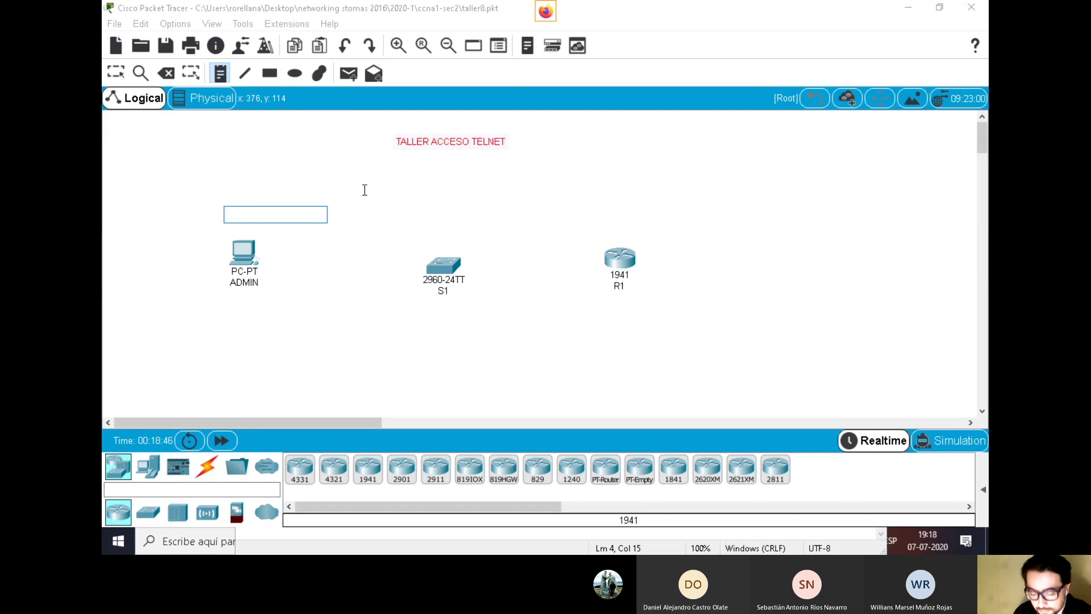
{"action": "type", "text": "IP 192"}
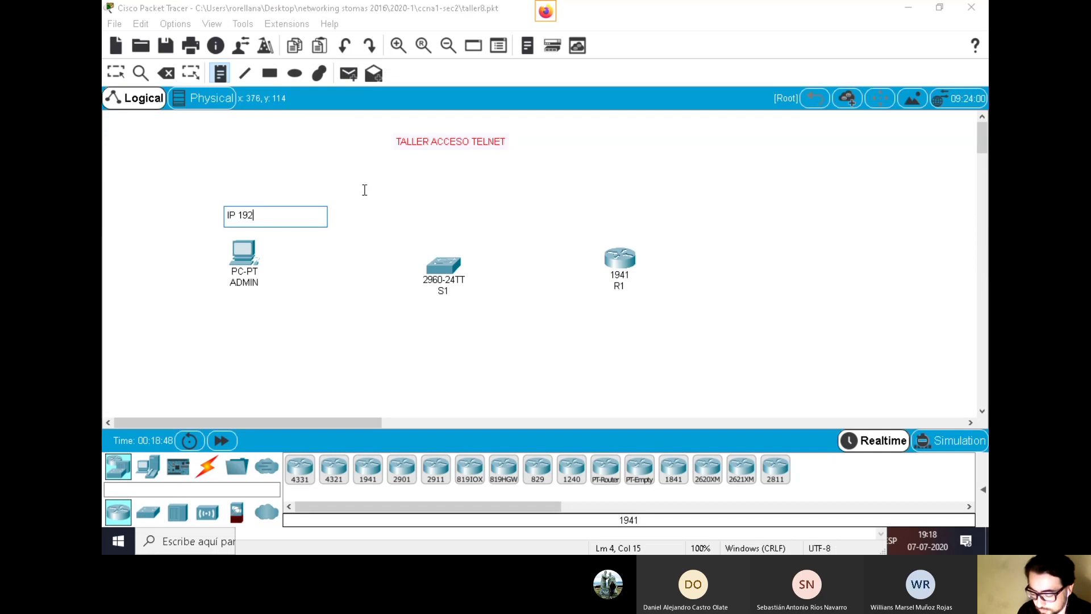
{"action": "type", "text": ".168.1.100/24"}
{"action": "left_click", "coordinate": [204, 236]}
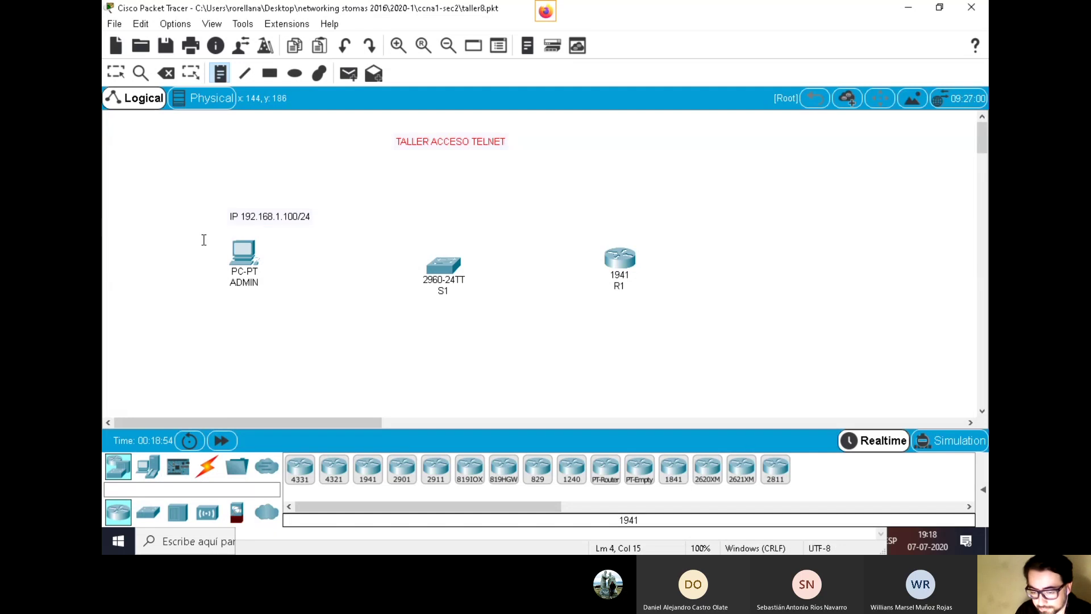
{"action": "left_click", "coordinate": [115, 72]}
{"action": "left_click_drag", "start_coordinate": [268, 218], "coordinate": [237, 222]}
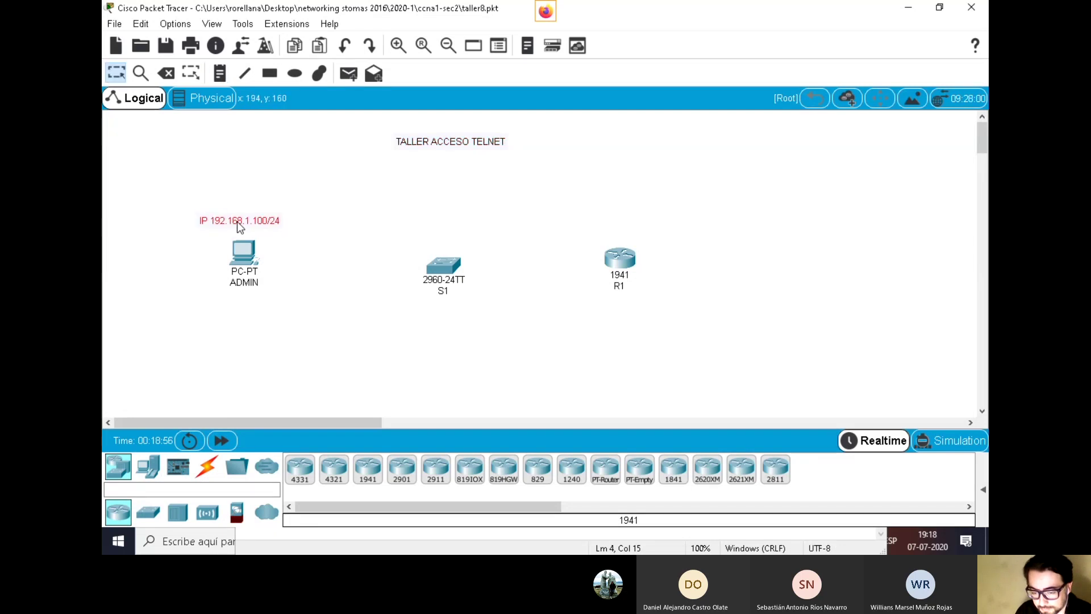
Add a two-line note 'G0/0' / 'IP 192.168.1.1/24' above router R1
{"action": "key", "text": "n"}
{"action": "left_click", "coordinate": [576, 221]}
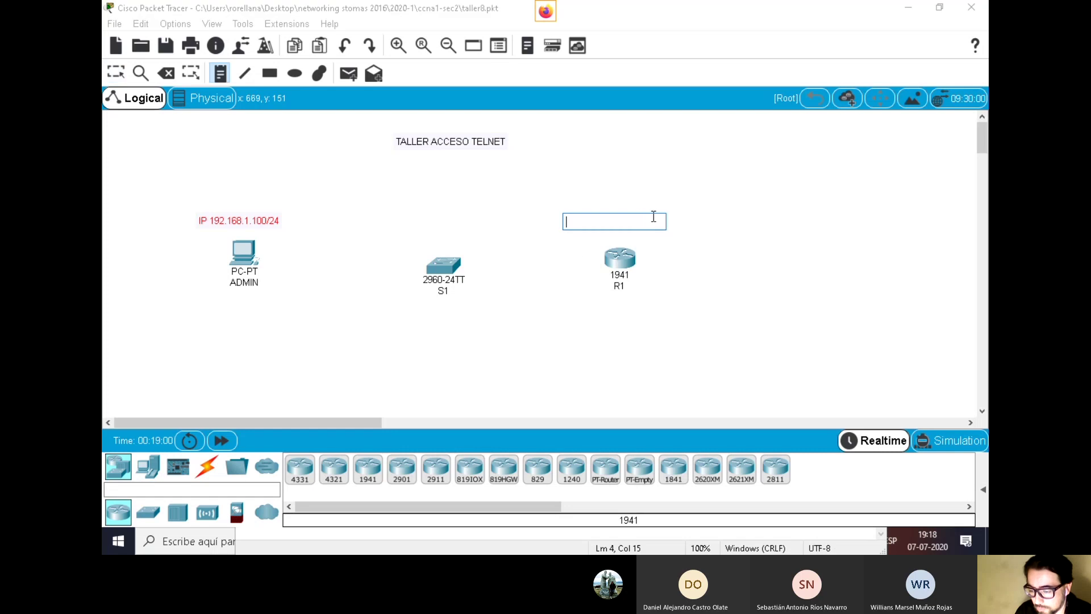
{"action": "type", "text": "G0/0"}
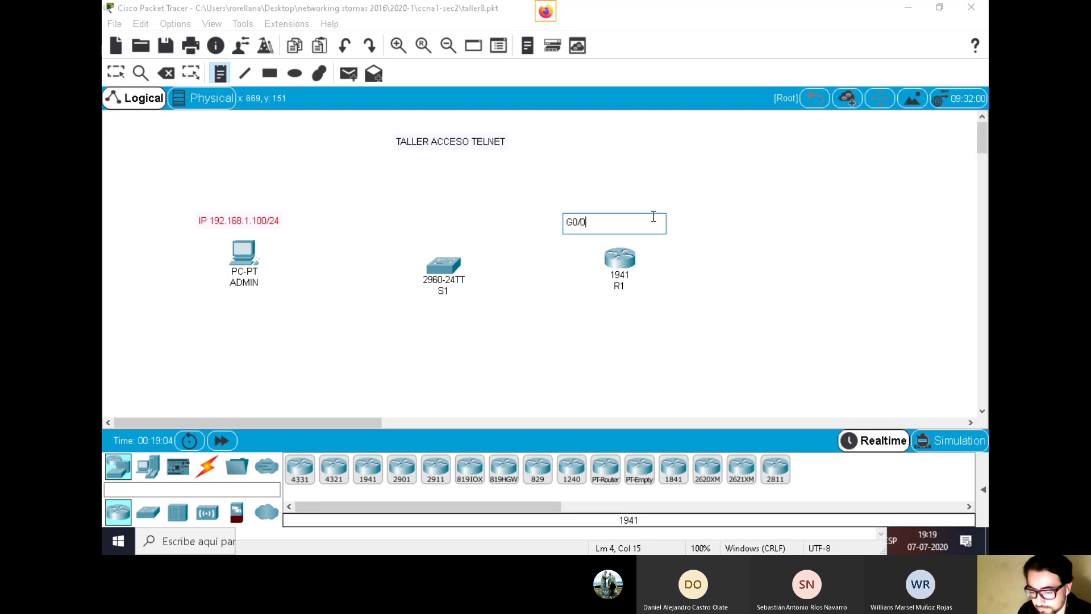
{"action": "key", "text": "Return"}
{"action": "type", "text": "IP 192.168.1.1"}
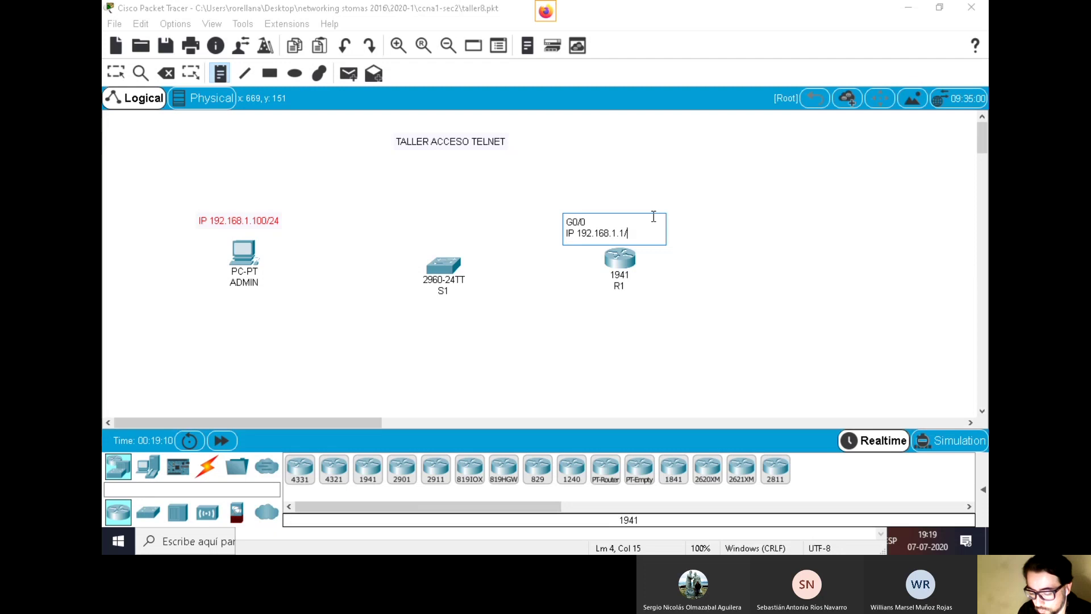
{"action": "type", "text": "/24"}
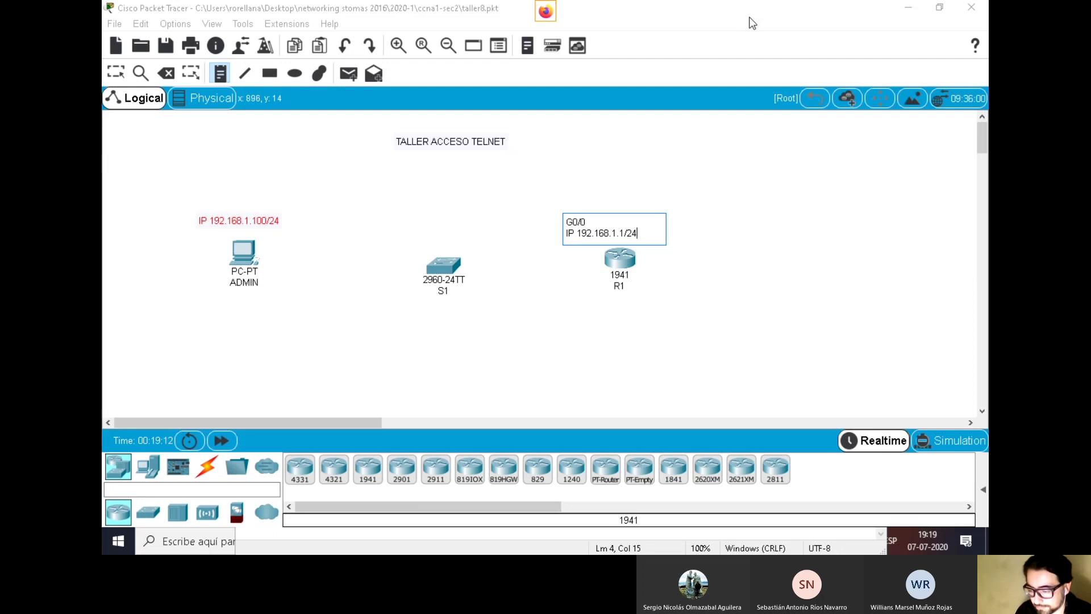
{"action": "left_click", "coordinate": [771, 6]}
Move R1 right with its G0/0 note above it, and shift S1 slightly left
{"action": "left_click", "coordinate": [116, 72]}
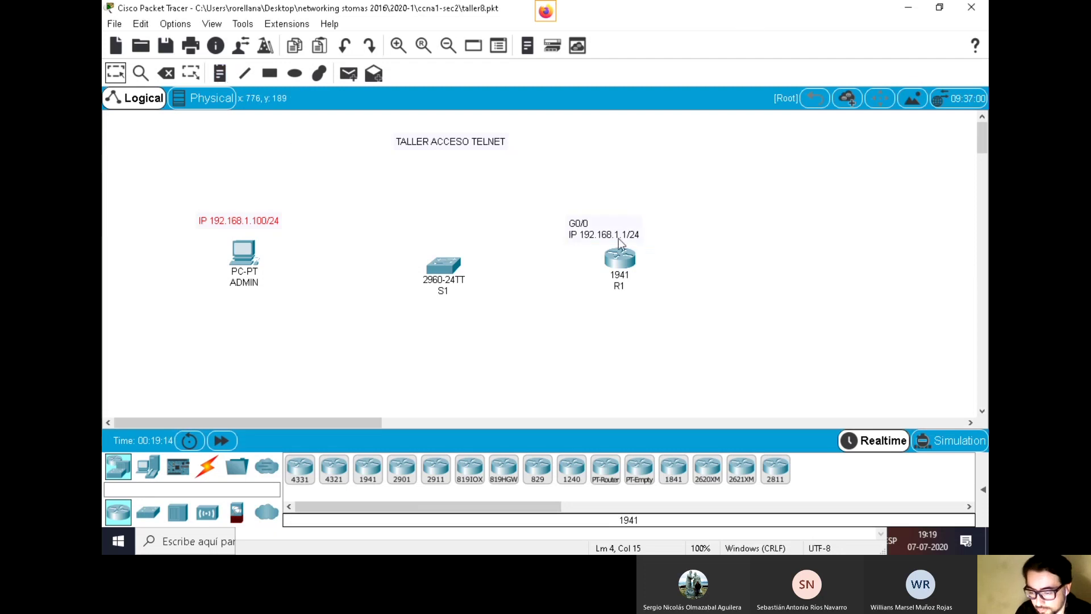
{"action": "left_click_drag", "start_coordinate": [586, 236], "coordinate": [550, 231]}
{"action": "left_click_drag", "start_coordinate": [640, 264], "coordinate": [686, 257]}
{"action": "left_click_drag", "start_coordinate": [565, 227], "coordinate": [609, 226]}
{"action": "left_click_drag", "start_coordinate": [442, 267], "coordinate": [424, 267]}
Add a note right of R1 reading 'Loopback 1' / 'IP 8.8.8.8/8'
{"action": "left_click", "coordinate": [220, 73]}
{"action": "left_click", "coordinate": [718, 206]}
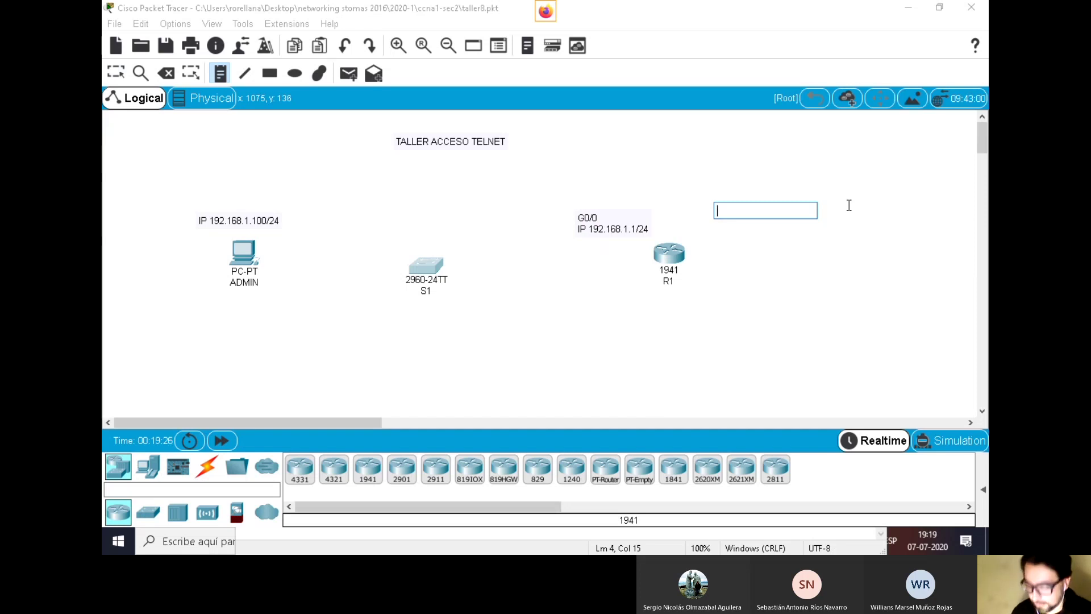
{"action": "type", "text": "4oopbal"}
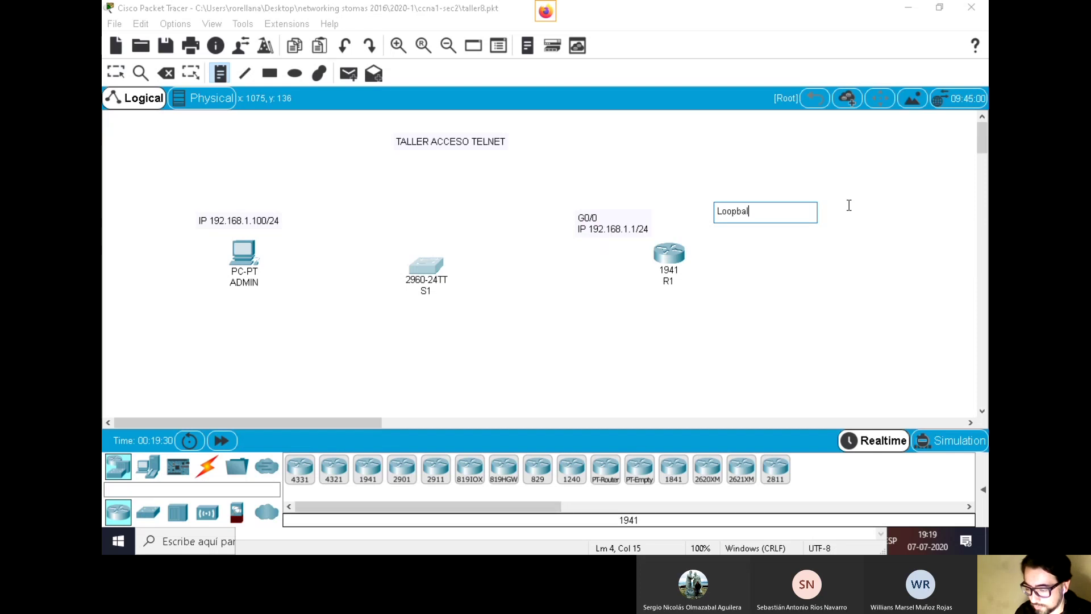
{"action": "key", "text": "BackSpace"}
{"action": "type", "text": "ck 1"}
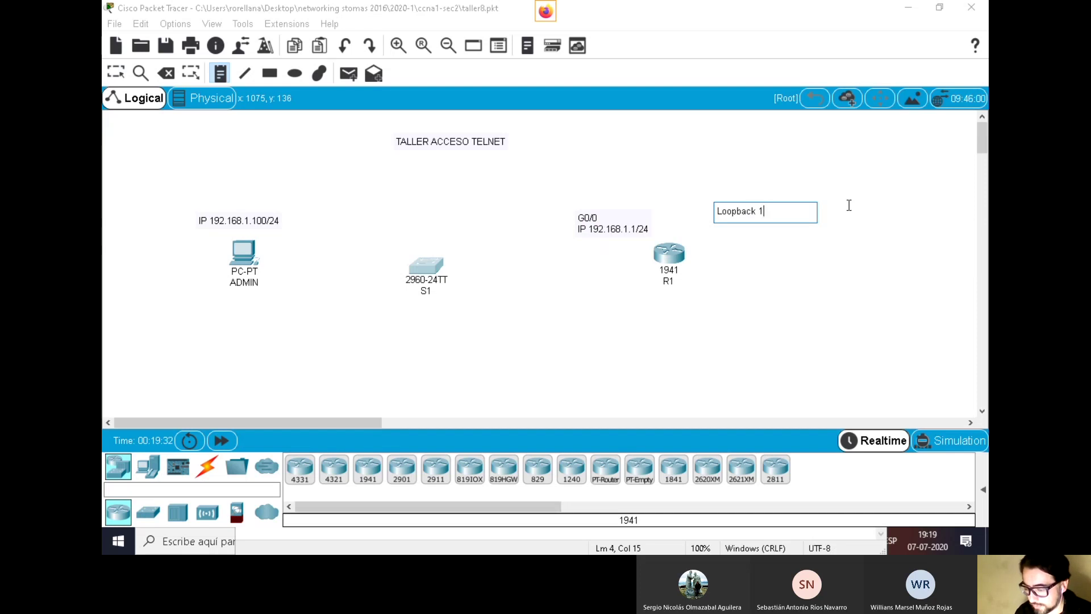
{"action": "key", "text": "Return"}
{"action": "type", "text": "IP"}
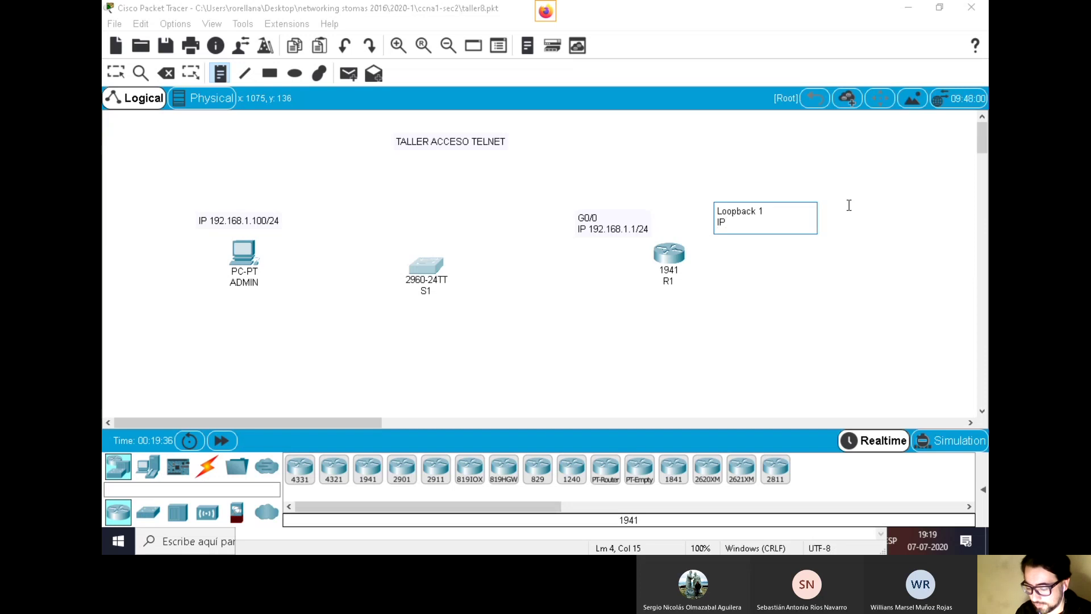
{"action": "type", "text": " 8.8.8.8"}
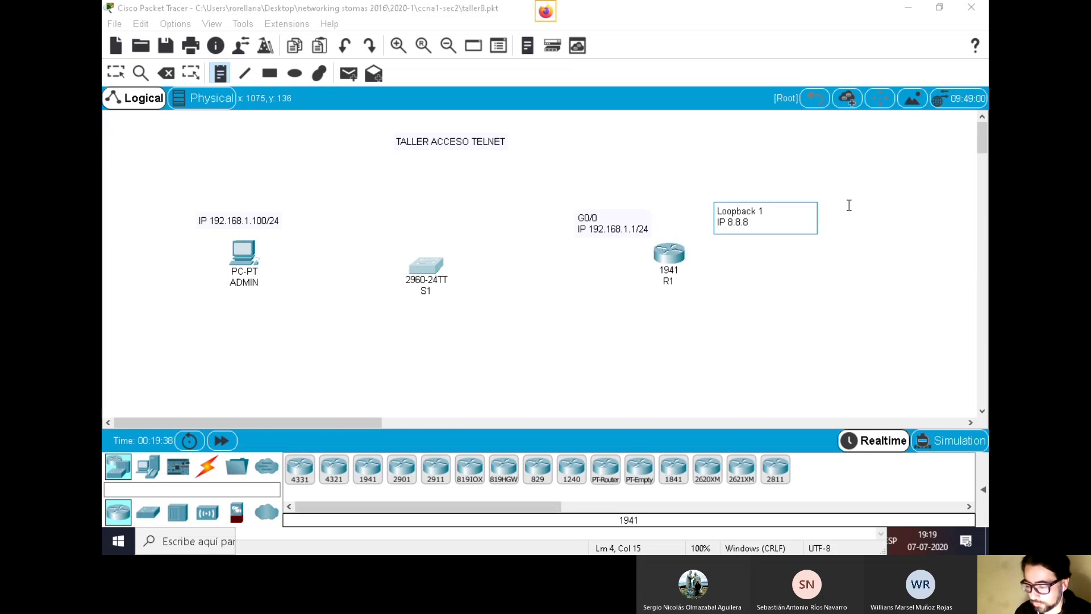
{"action": "type", "text": "/8"}
{"action": "left_click", "coordinate": [765, 46]}
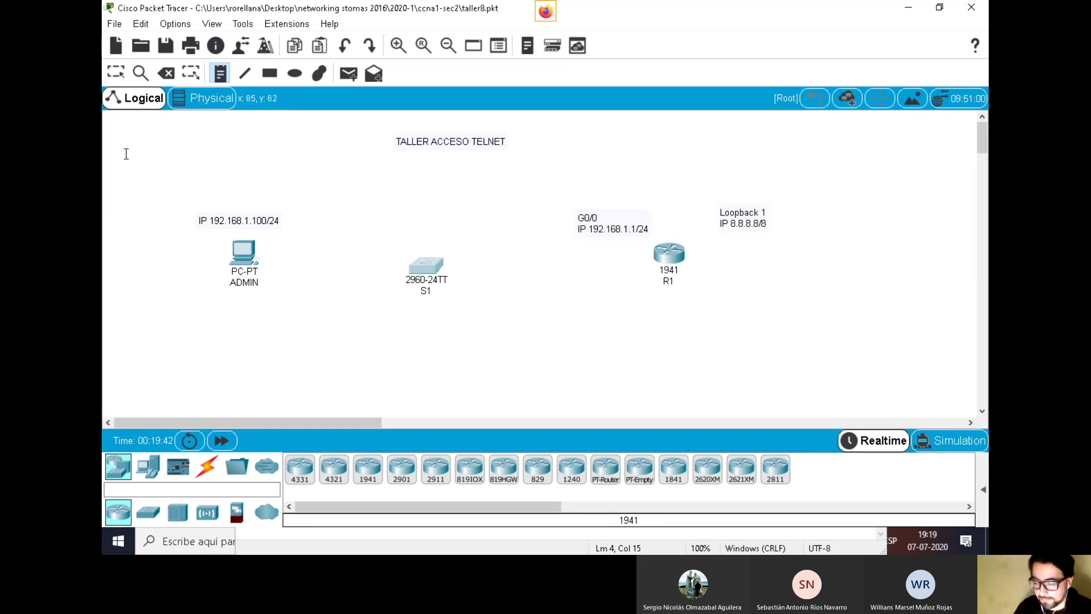
Realign the Loopback 1 and G0/0 notes and nudge R1 slightly left
{"action": "left_click", "coordinate": [119, 80]}
{"action": "left_click_drag", "start_coordinate": [744, 219], "coordinate": [725, 226]}
{"action": "left_click_drag", "start_coordinate": [612, 227], "coordinate": [602, 233]}
{"action": "left_click", "coordinate": [675, 264]}
{"action": "left_click_drag", "start_coordinate": [675, 264], "coordinate": [664, 261]}
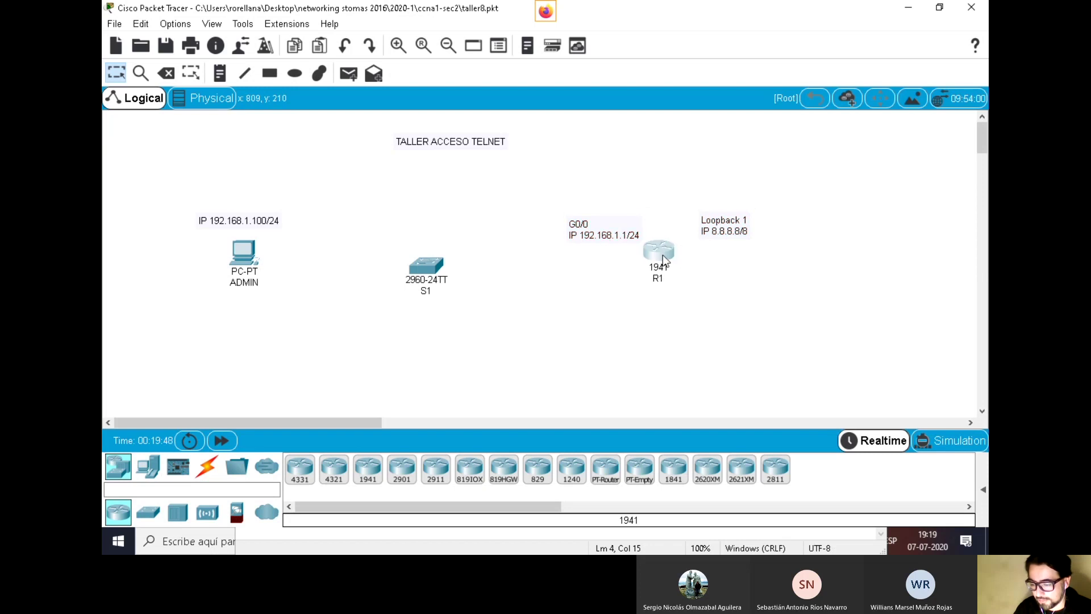
{"action": "left_click_drag", "start_coordinate": [725, 225], "coordinate": [710, 224]}
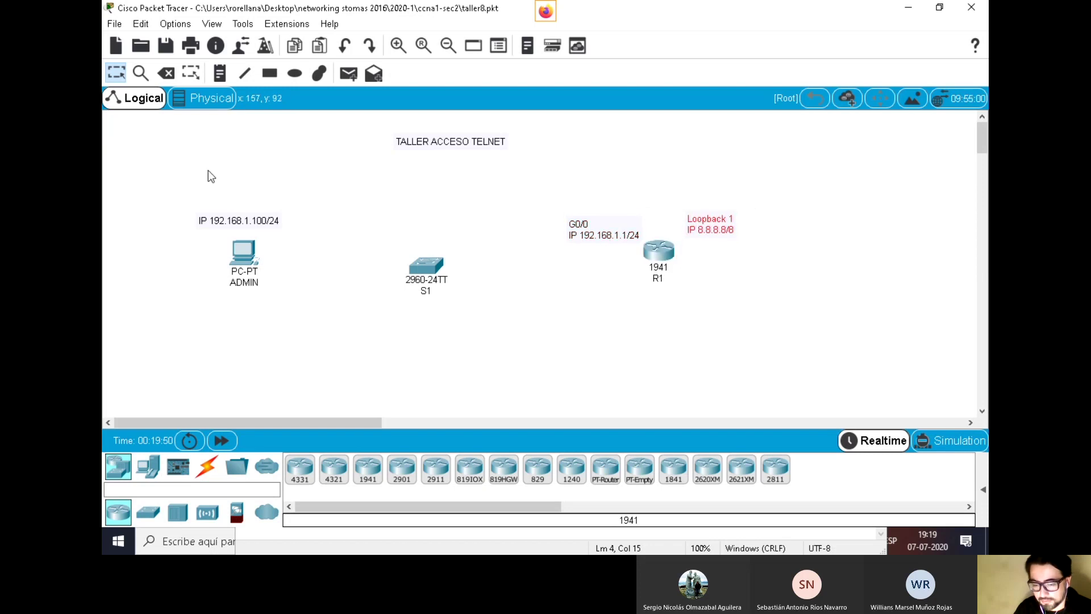
Draw a light yellow filled rectangle behind ADMIN and S1
{"action": "left_click", "coordinate": [271, 75]}
{"action": "left_click", "coordinate": [499, 124]}
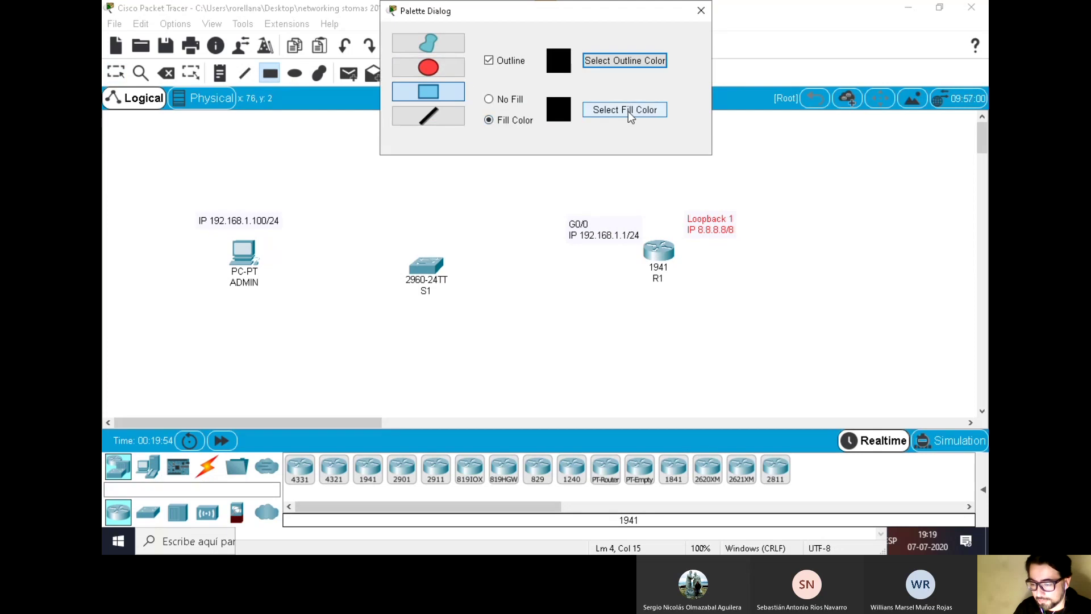
{"action": "left_click", "coordinate": [628, 111]}
{"action": "left_click", "coordinate": [518, 221]}
{"action": "left_click", "coordinate": [637, 386]}
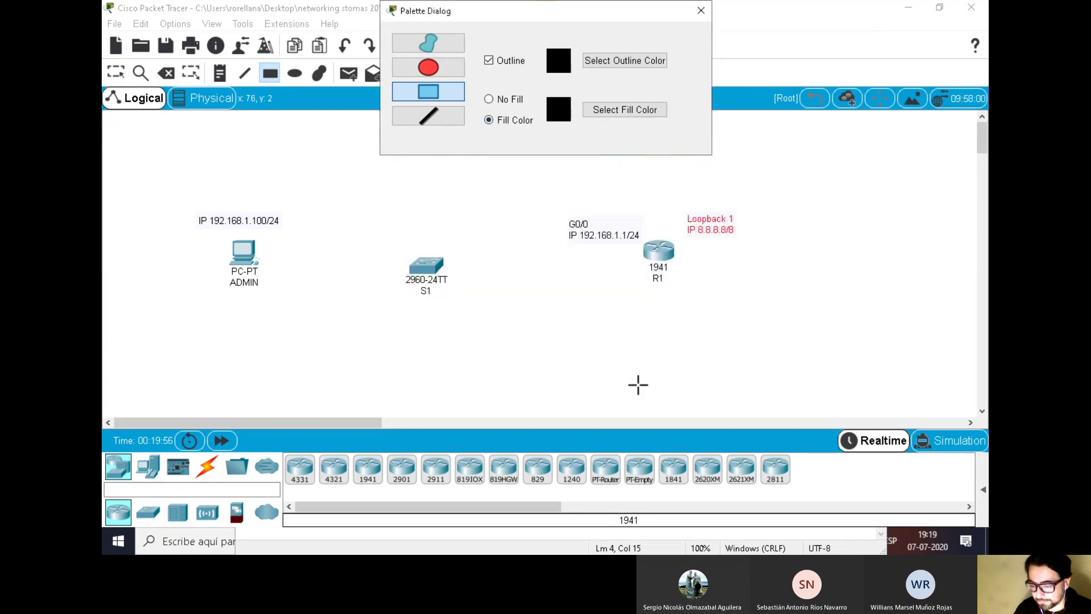
{"action": "left_click_drag", "start_coordinate": [113, 126], "coordinate": [654, 391]}
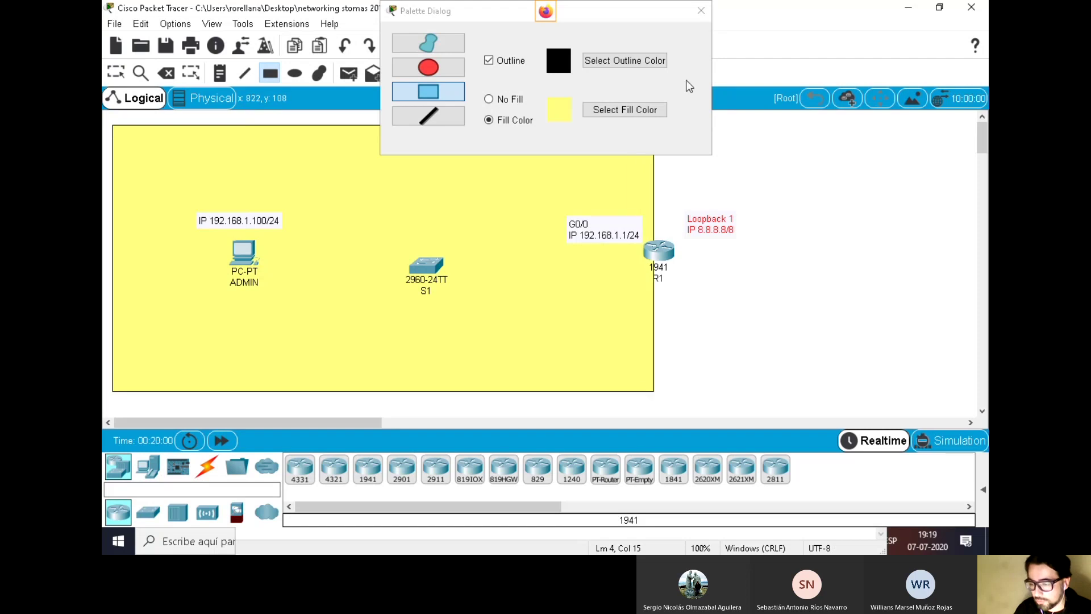
{"action": "left_click", "coordinate": [701, 11]}
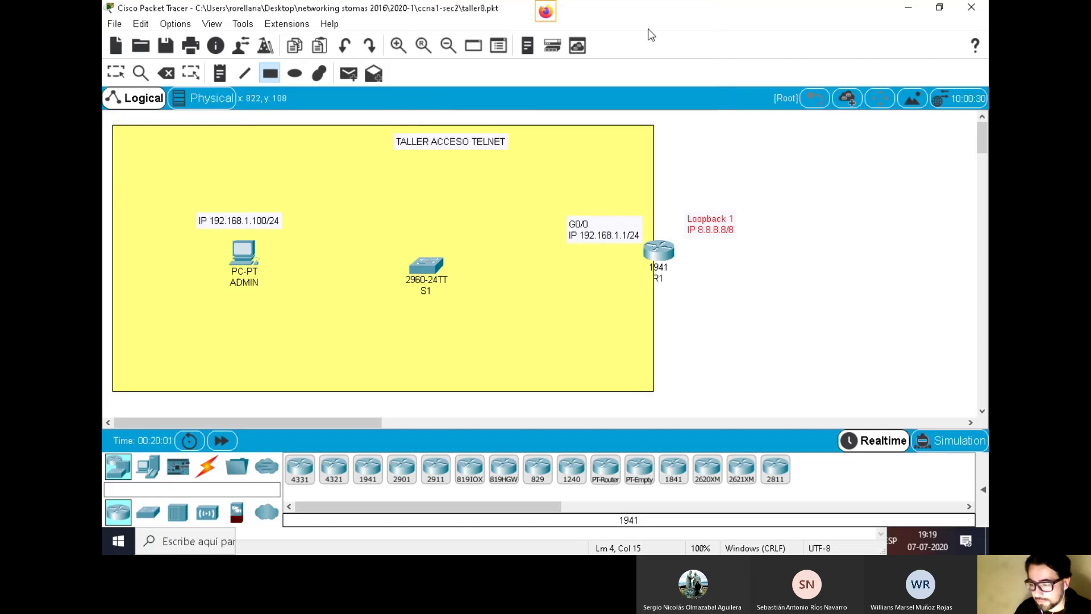
Draw a light cyan filled rectangle to the right of the yellow area
{"action": "left_click", "coordinate": [270, 73]}
{"action": "left_click", "coordinate": [596, 111]}
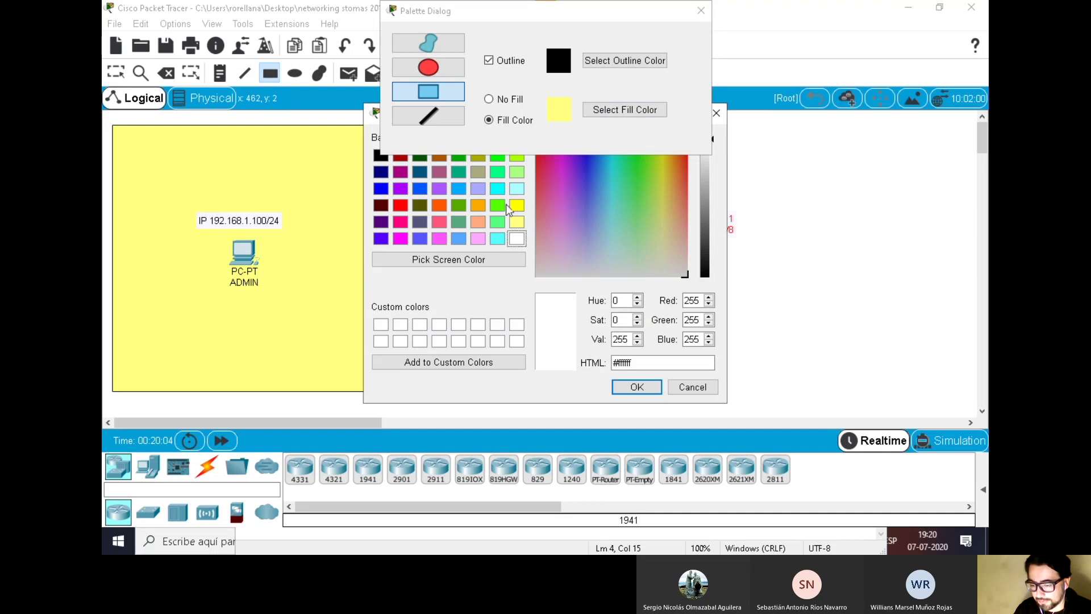
{"action": "left_click", "coordinate": [516, 188]}
{"action": "left_click", "coordinate": [636, 387]}
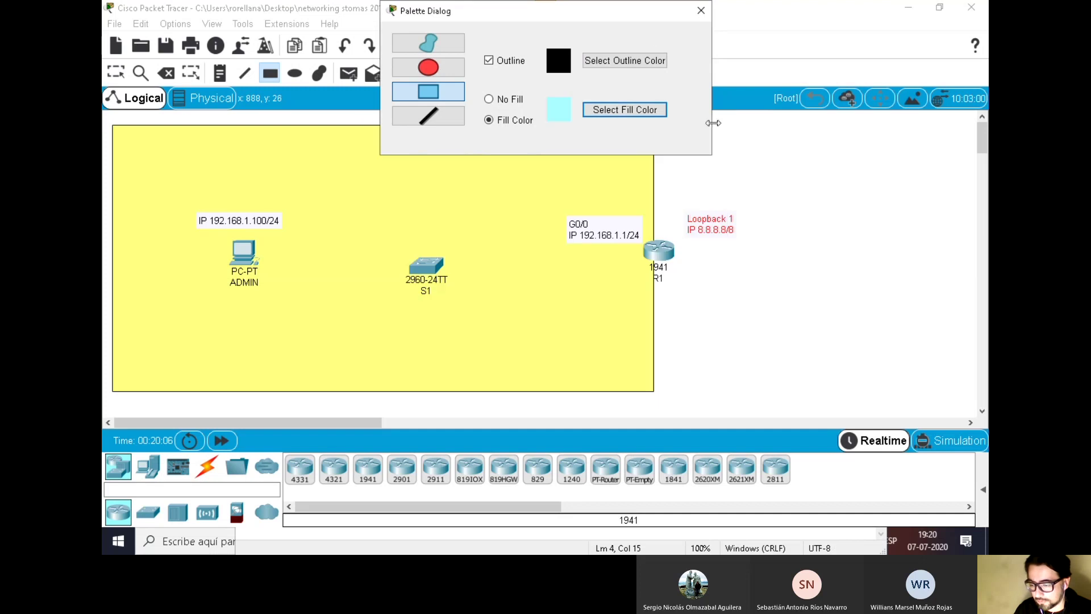
{"action": "left_click_drag", "start_coordinate": [650, 12], "coordinate": [383, 87]}
{"action": "left_click_drag", "start_coordinate": [656, 120], "coordinate": [944, 397]}
{"action": "left_click", "coordinate": [432, 85]}
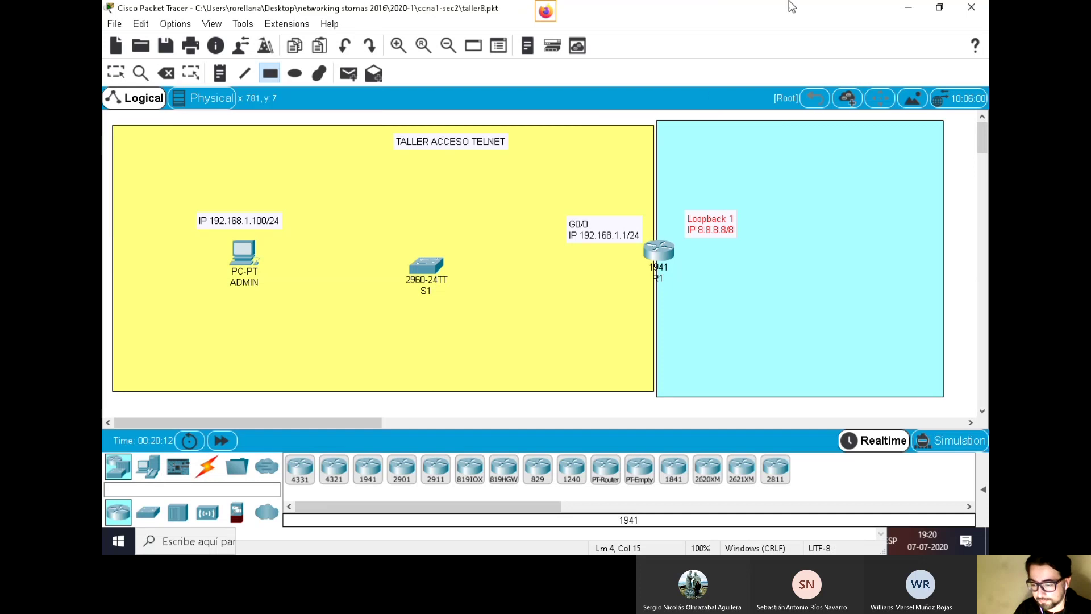
Nudge R1 and the Loopback 1 note slightly left
{"action": "left_click", "coordinate": [116, 72]}
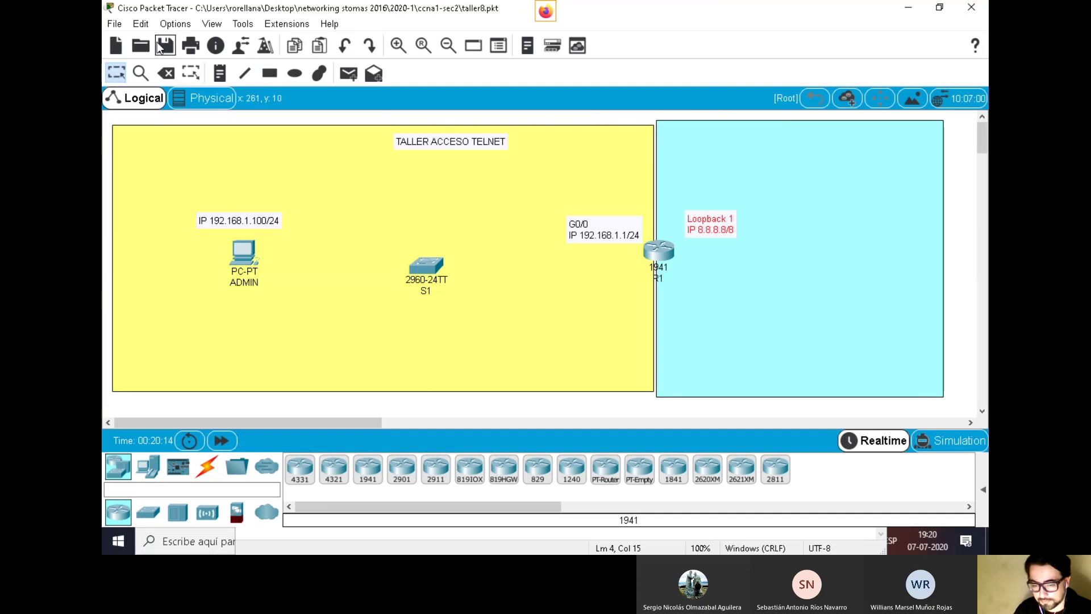
{"action": "left_click_drag", "start_coordinate": [662, 253], "coordinate": [614, 227]}
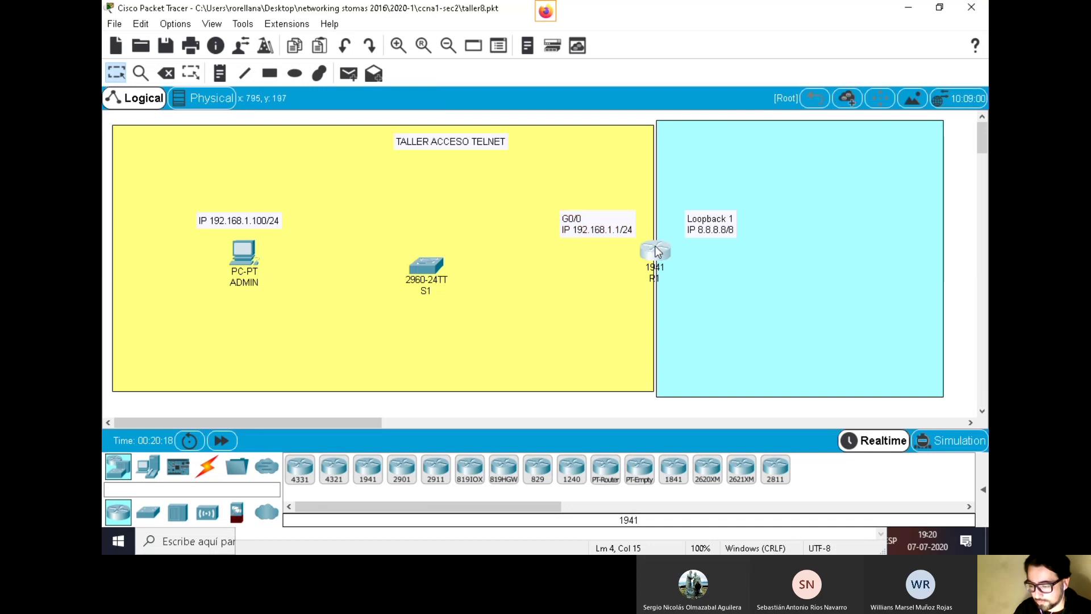
{"action": "left_click_drag", "start_coordinate": [696, 234], "coordinate": [683, 229]}
{"action": "left_click", "coordinate": [220, 73]}
Start a note in the cyan area with the username, password and privileged password
{"action": "left_click", "coordinate": [776, 144]}
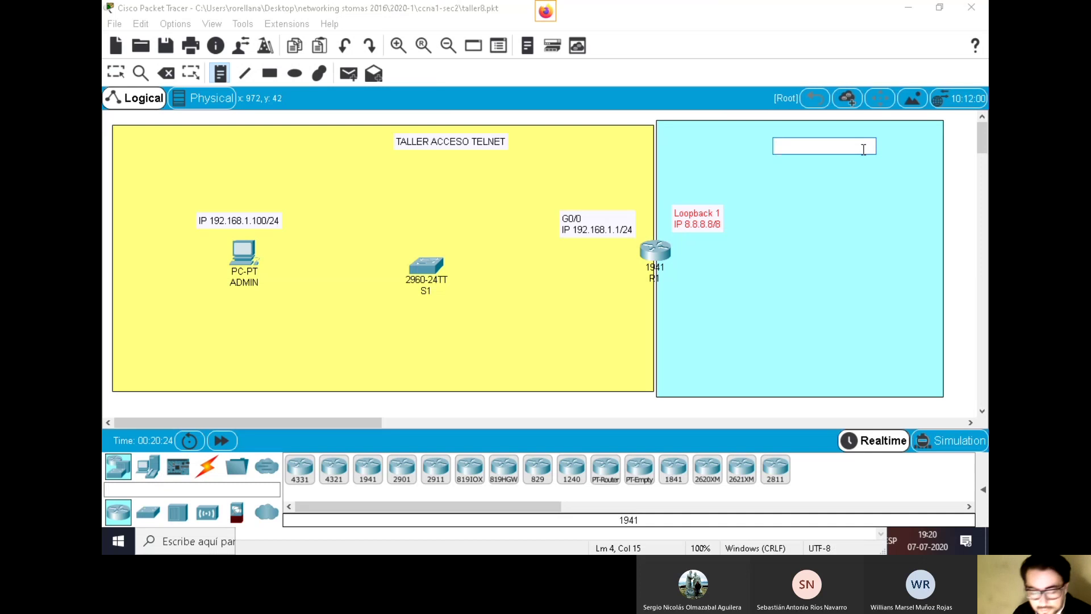
{"action": "type", "text": "US"}
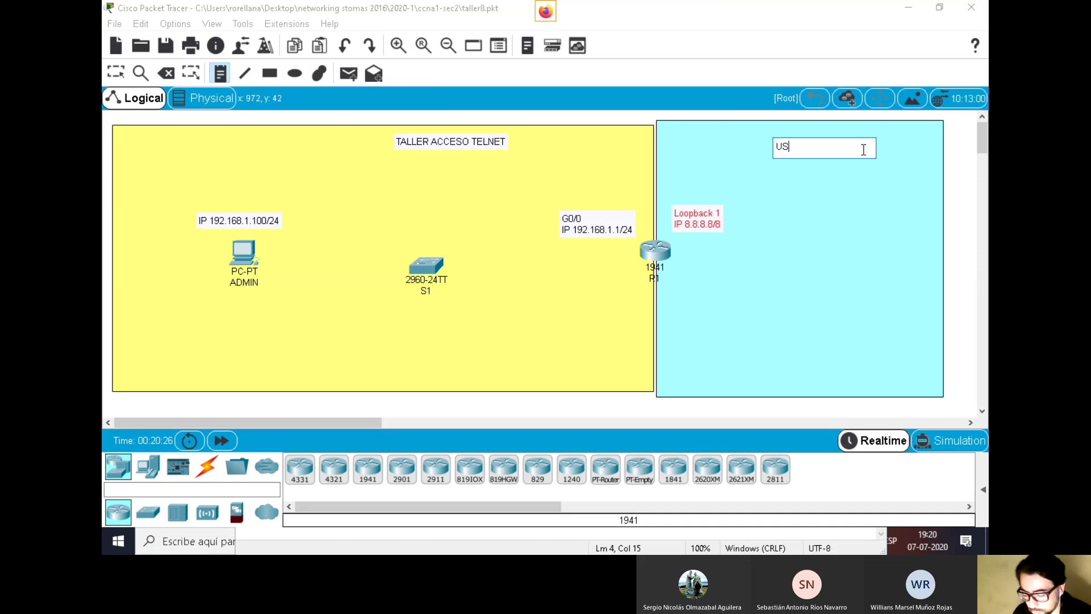
{"action": "type", "text": "UA"}
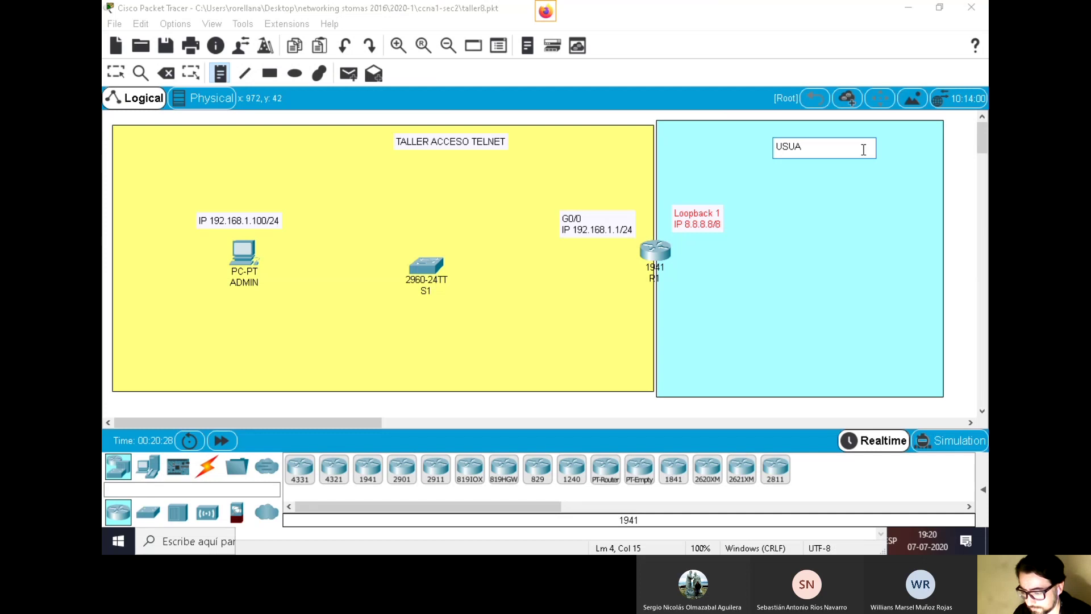
{"action": "type", "text": "RIO:"}
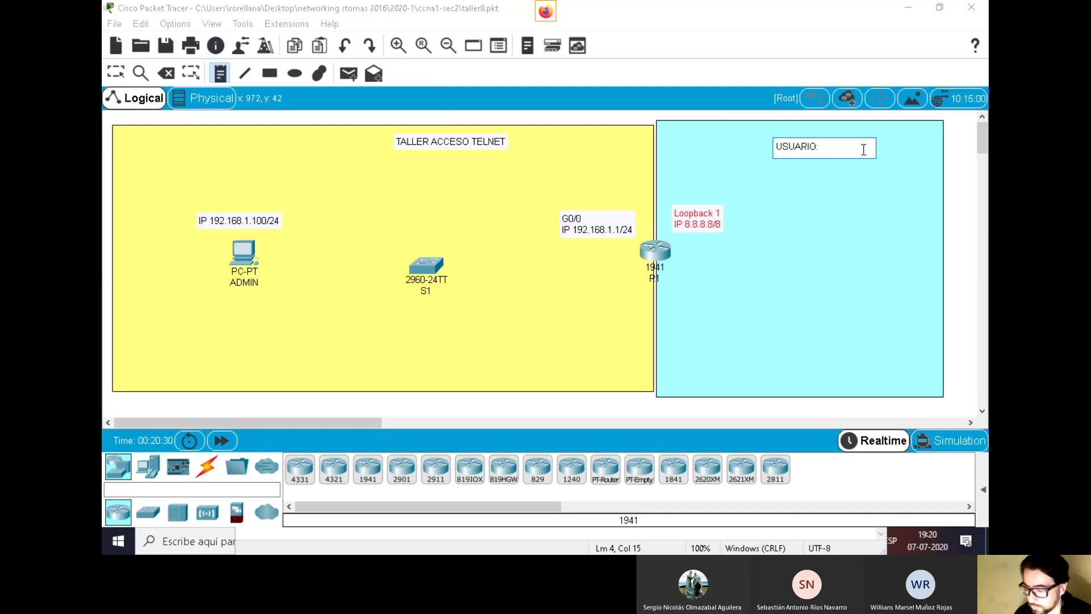
{"action": "type", "text": " demo"}
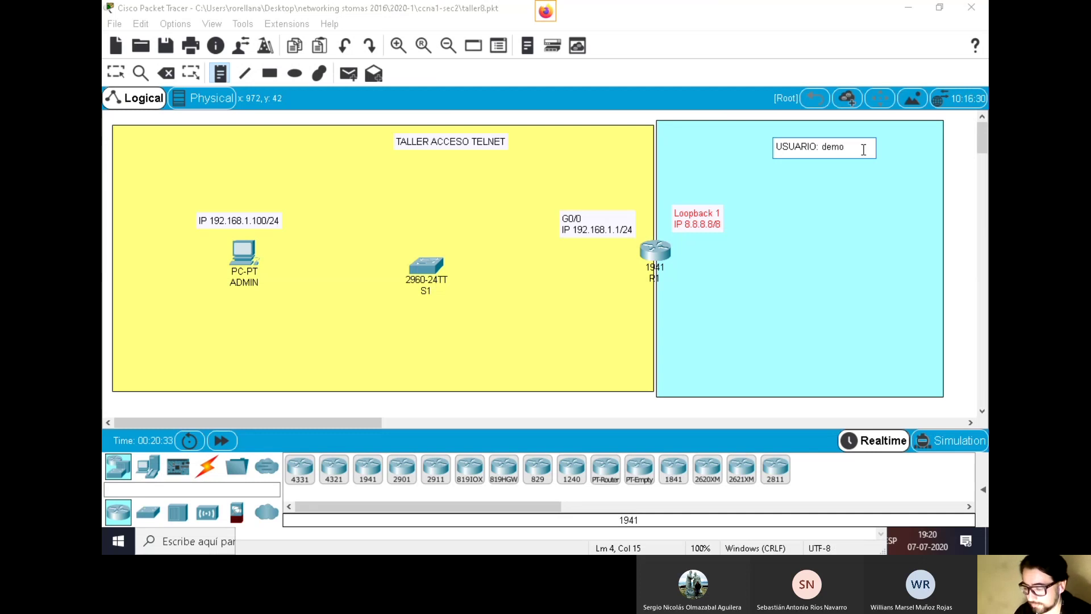
{"action": "key", "text": "Return"}
{"action": "type", "text": "CLA"}
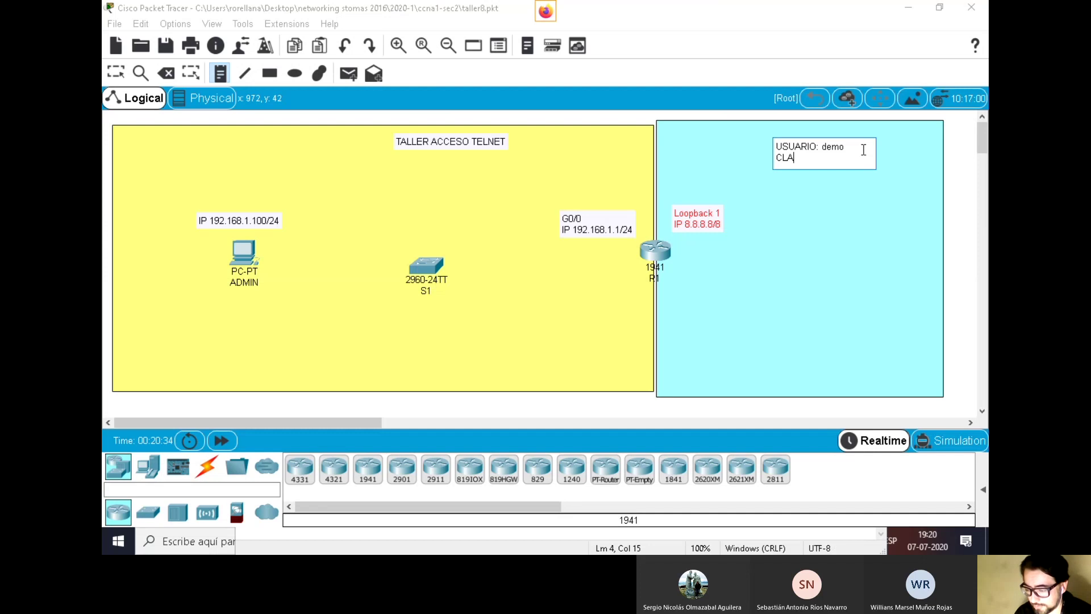
{"action": "type", "text": "VE: c"}
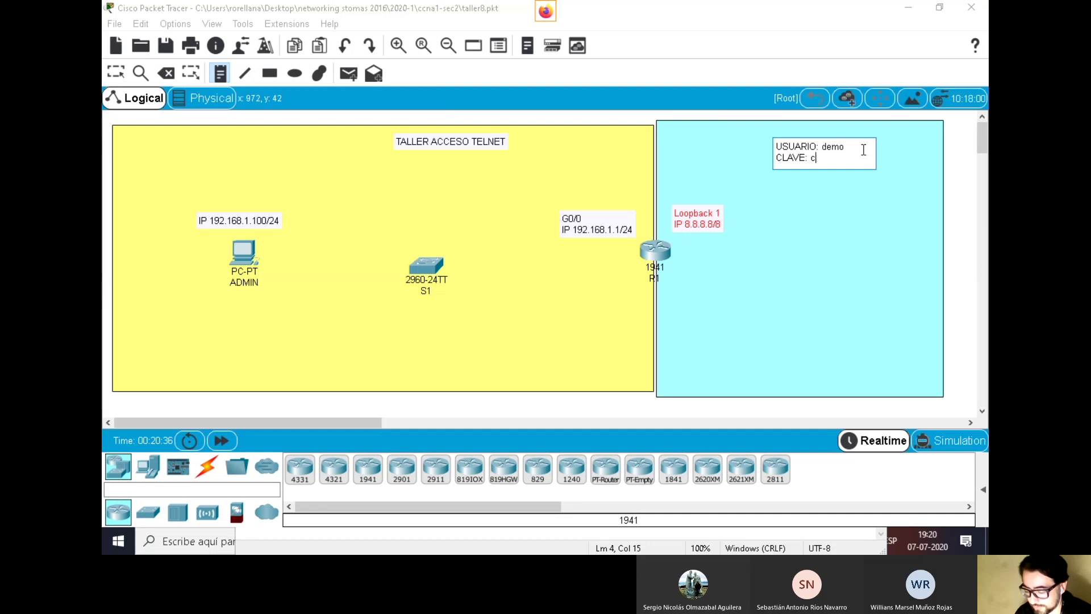
{"action": "type", "text": "isco1234"}
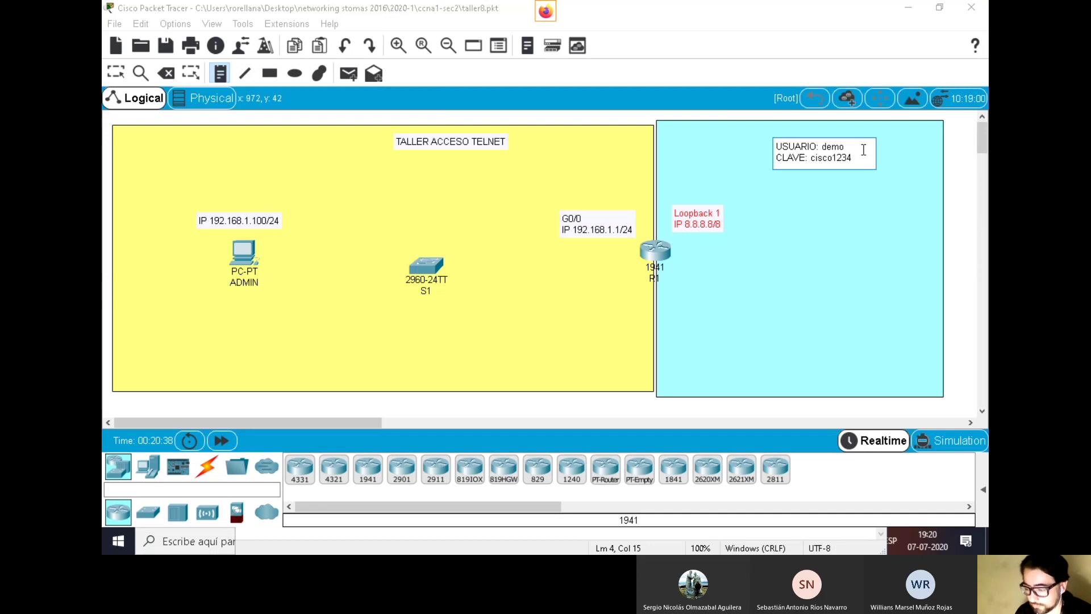
{"action": "key", "text": "Return"}
{"action": "key", "text": "Return"}
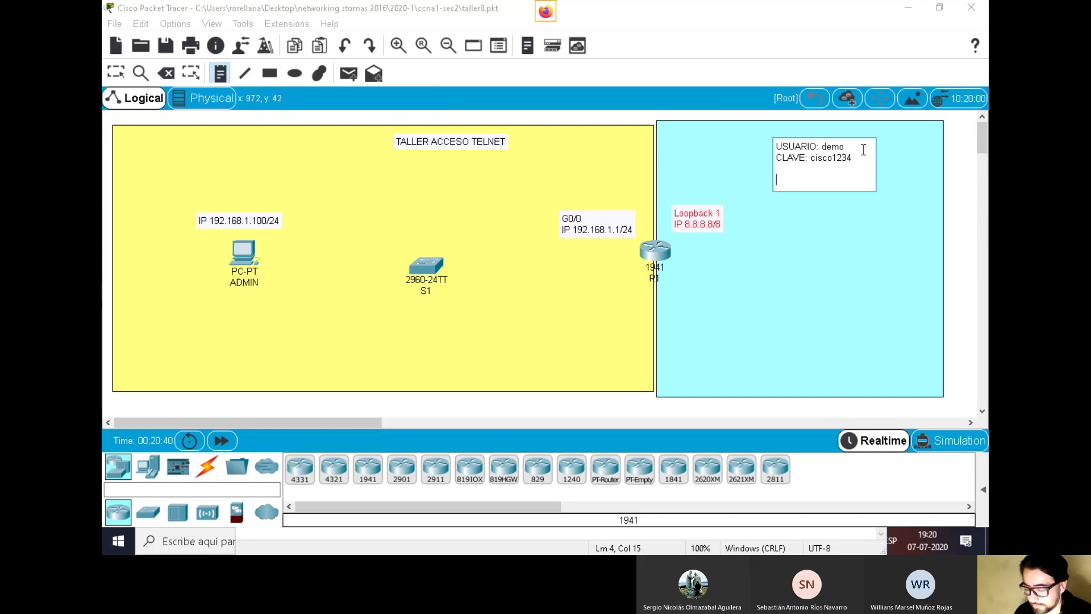
{"action": "type", "text": "CLAVE "}
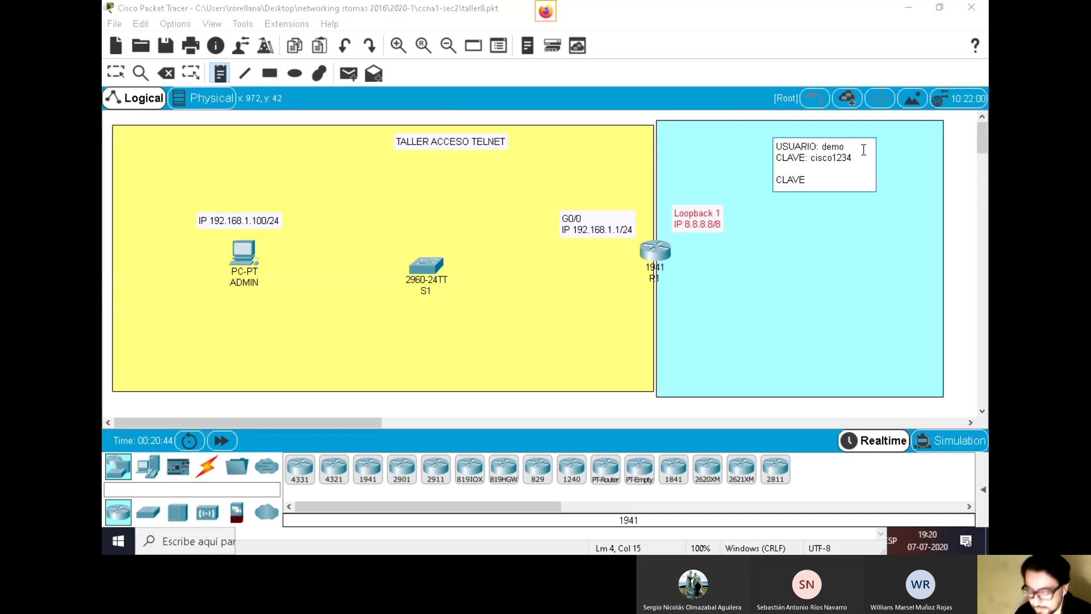
{"action": "type", "text": "PI"}
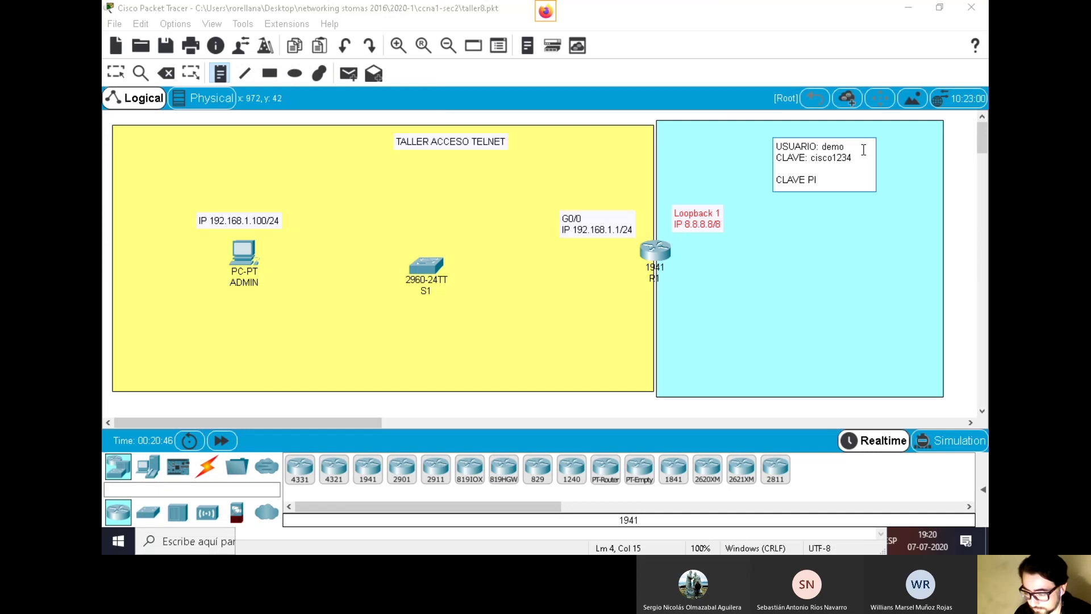
{"action": "key", "text": "BackSpace"}
{"action": "type", "text": "RI"}
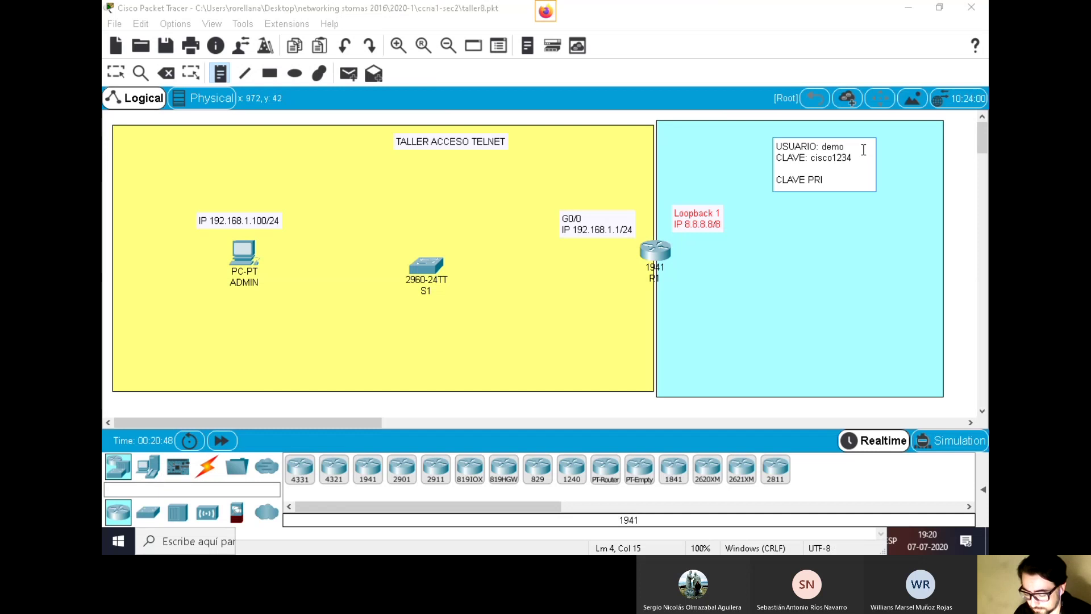
{"action": "key", "text": "BackSpace"}
{"action": "key", "text": "BackSpace"}
{"action": "key", "text": "BackSpace"}
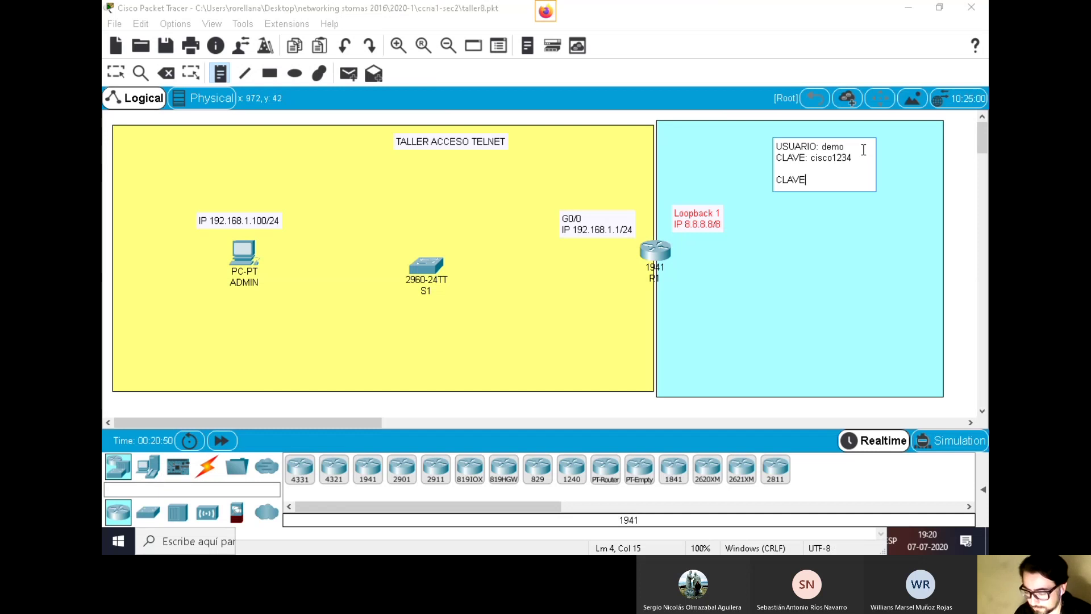
{"action": "type", "text": "PRIV"}
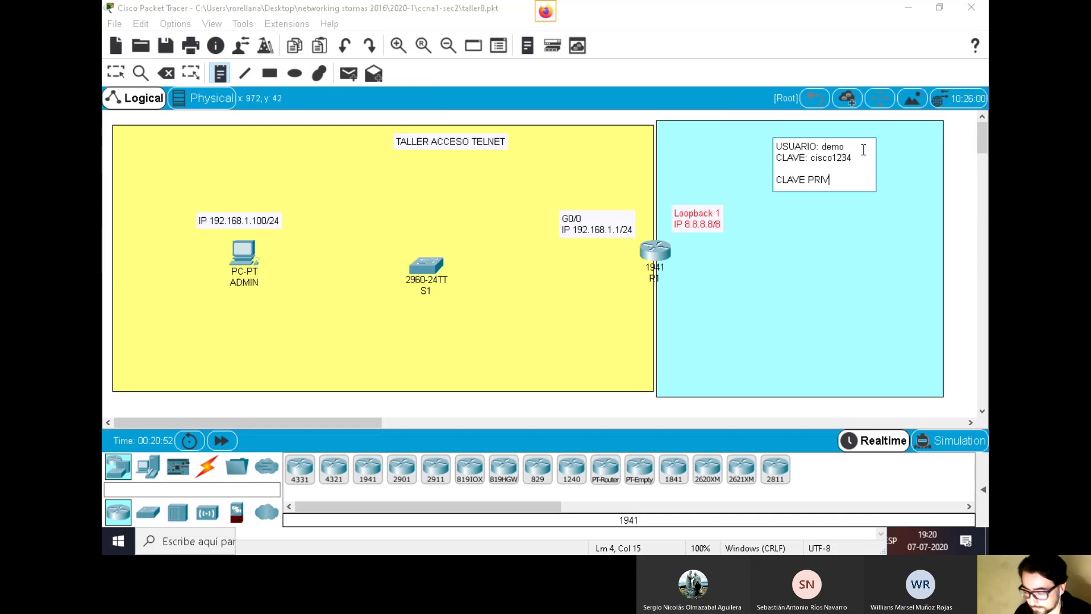
{"action": "type", "text": ": cisco1234"}
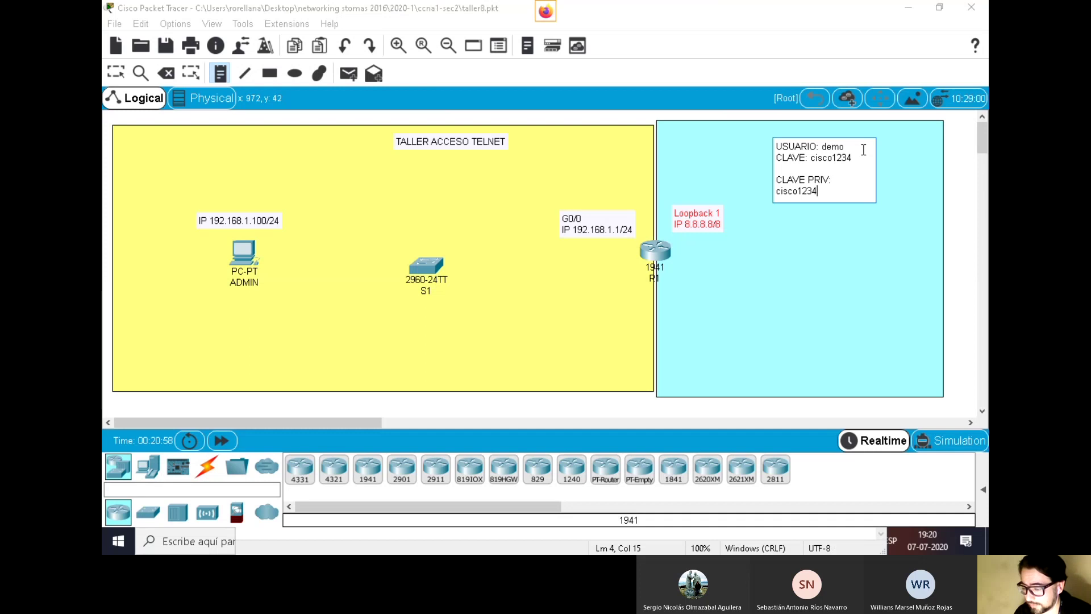
Add lines SESIONES: 5, MENSAJE ADVERTENCIA and ENCRIPTAR CLAVES to the note
{"action": "key", "text": "Return"}
{"action": "key", "text": "Return"}
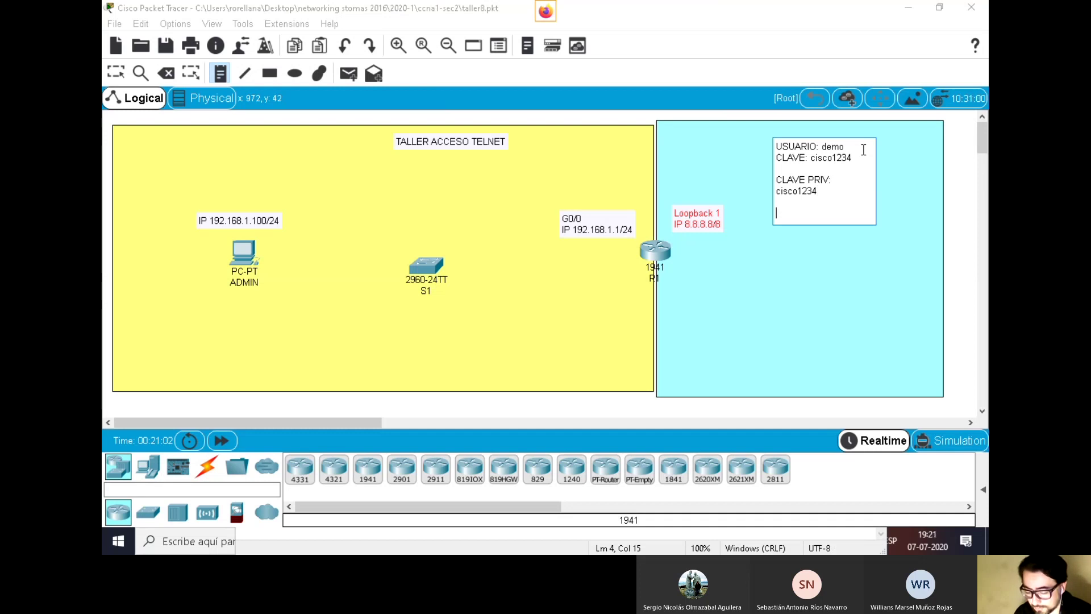
{"action": "type", "text": "SESIONE"}
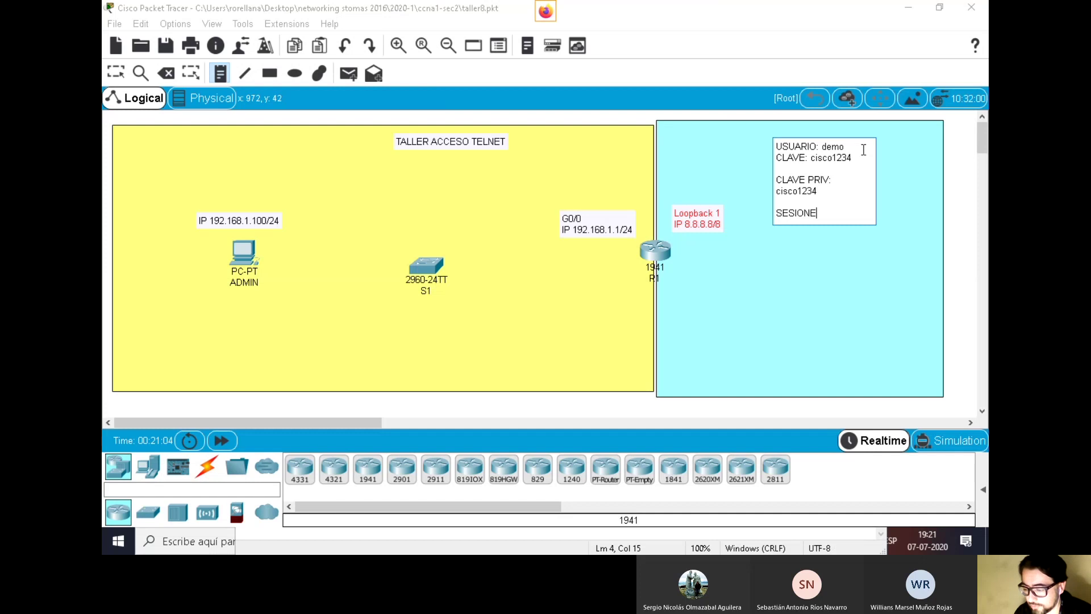
{"action": "type", "text": "S: 5"}
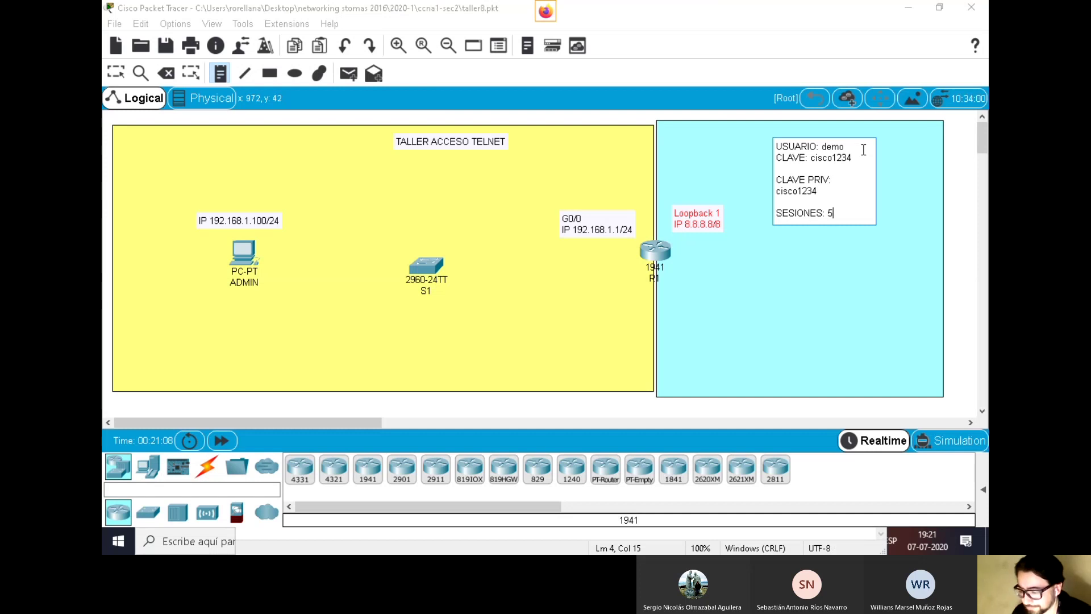
{"action": "key", "text": "Return"}
{"action": "key", "text": "Return"}
{"action": "type", "text": "MENSAJE"}
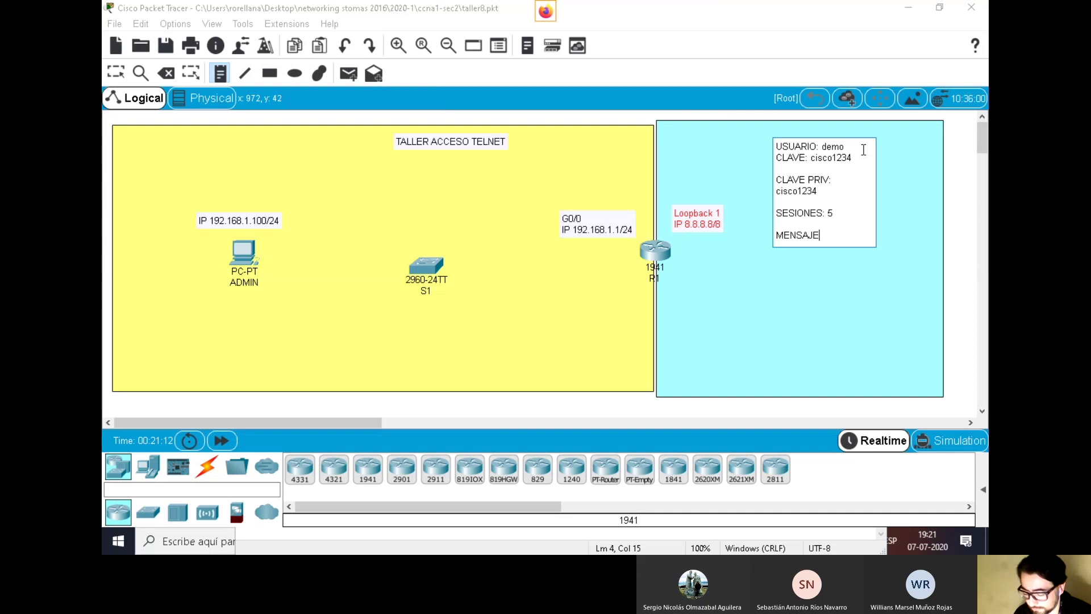
{"action": "type", "text": " ADVERT"}
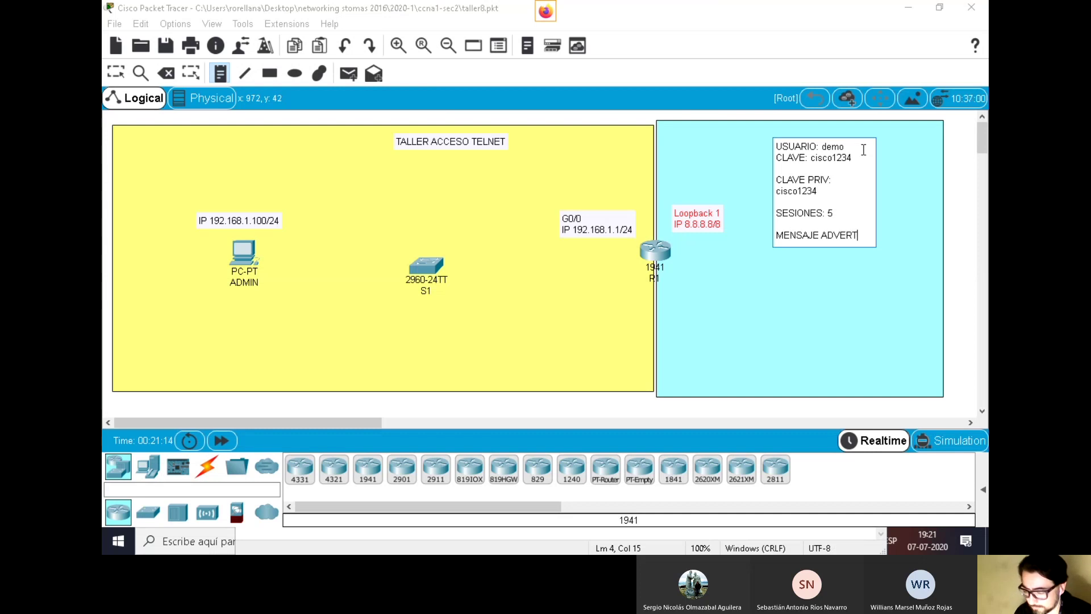
{"action": "type", "text": "ENCIA"}
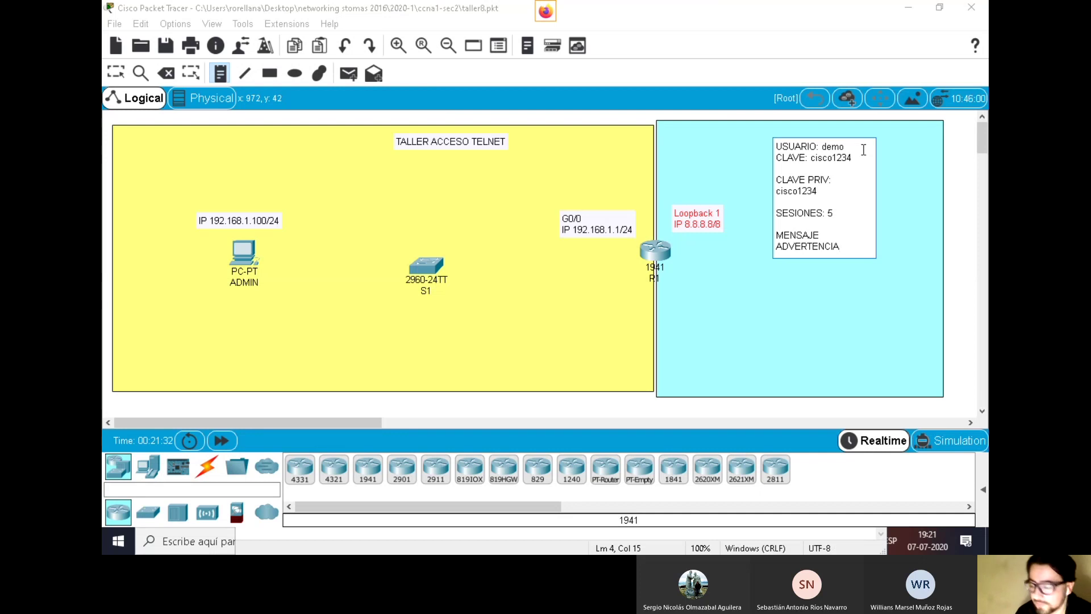
{"action": "key", "text": "Return"}
{"action": "key", "text": "Return"}
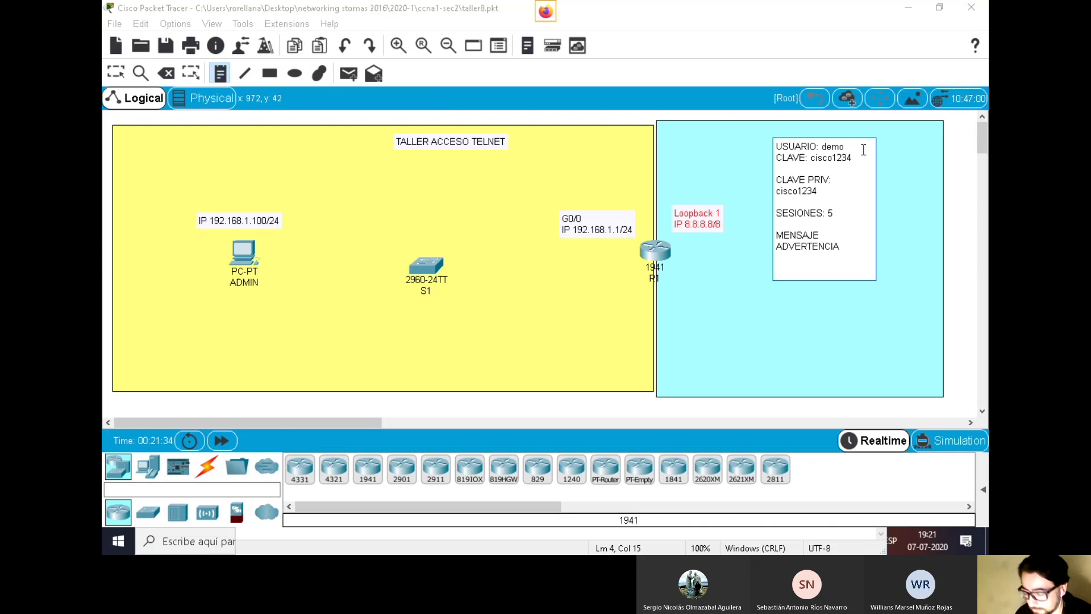
{"action": "type", "text": "EN"}
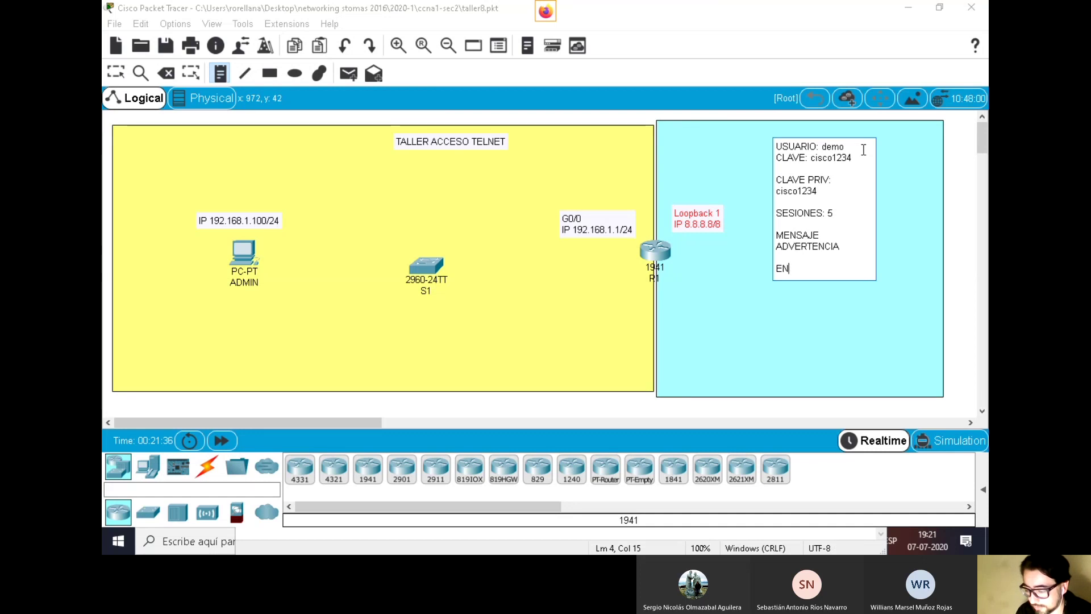
{"action": "type", "text": "CRIPTA"}
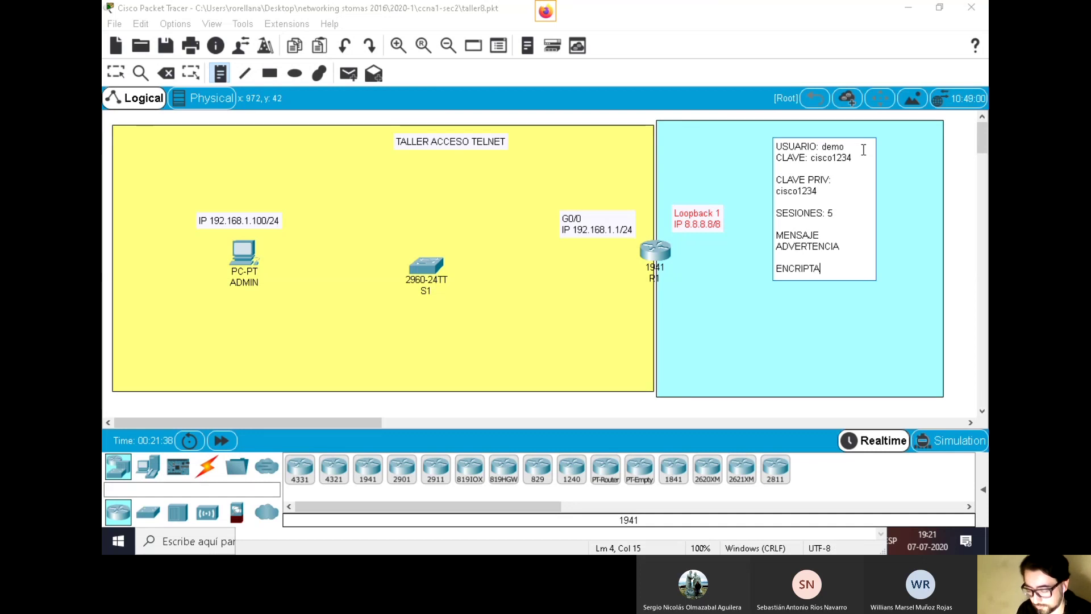
{"action": "type", "text": "R CLAVES"}
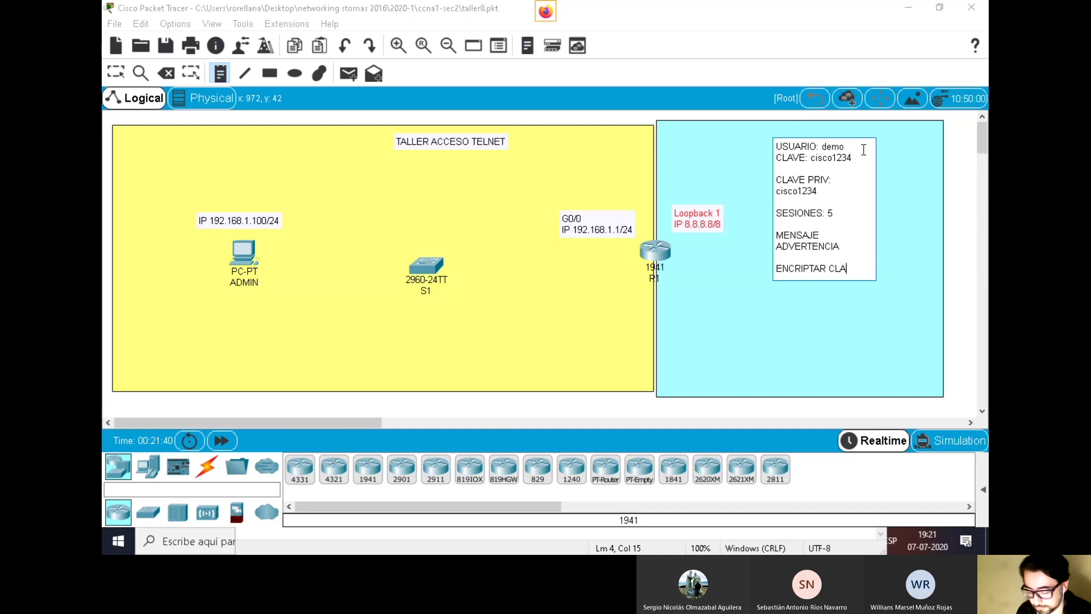
{"action": "left_click", "coordinate": [719, 42]}
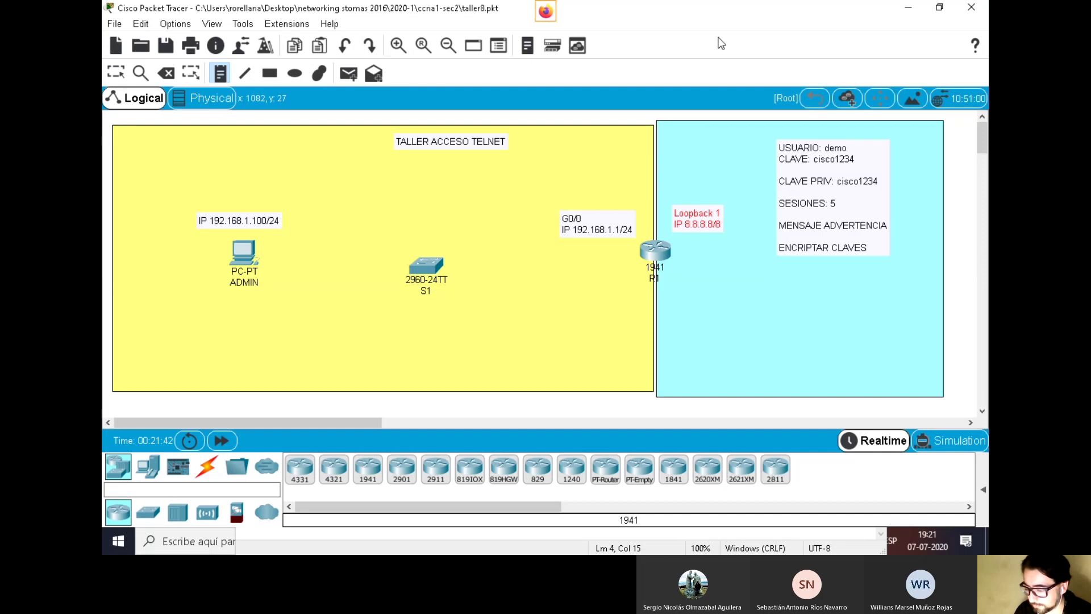
Shift the note slightly left and nudge the cyan area right
{"action": "left_click", "coordinate": [125, 78]}
{"action": "left_click_drag", "start_coordinate": [827, 171], "coordinate": [806, 181]}
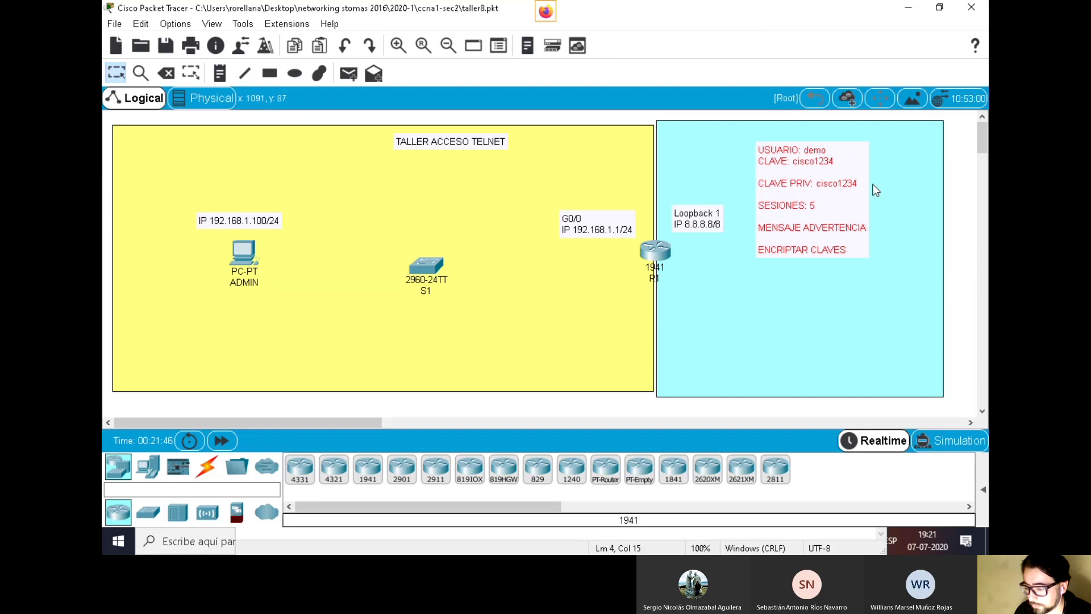
{"action": "left_click_drag", "start_coordinate": [904, 237], "coordinate": [908, 237]}
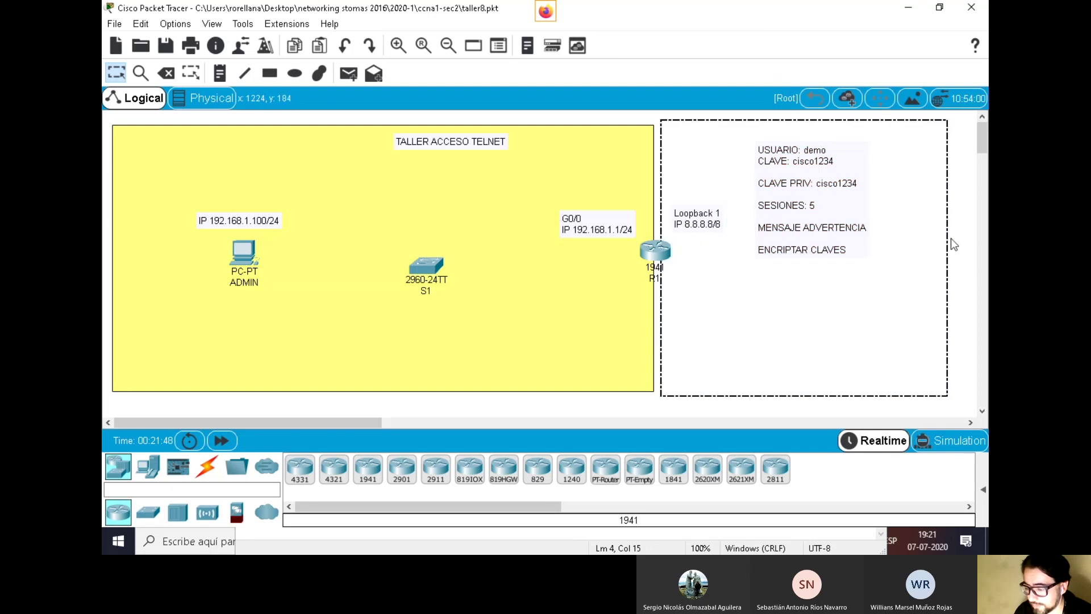
{"action": "left_click", "coordinate": [951, 238]}
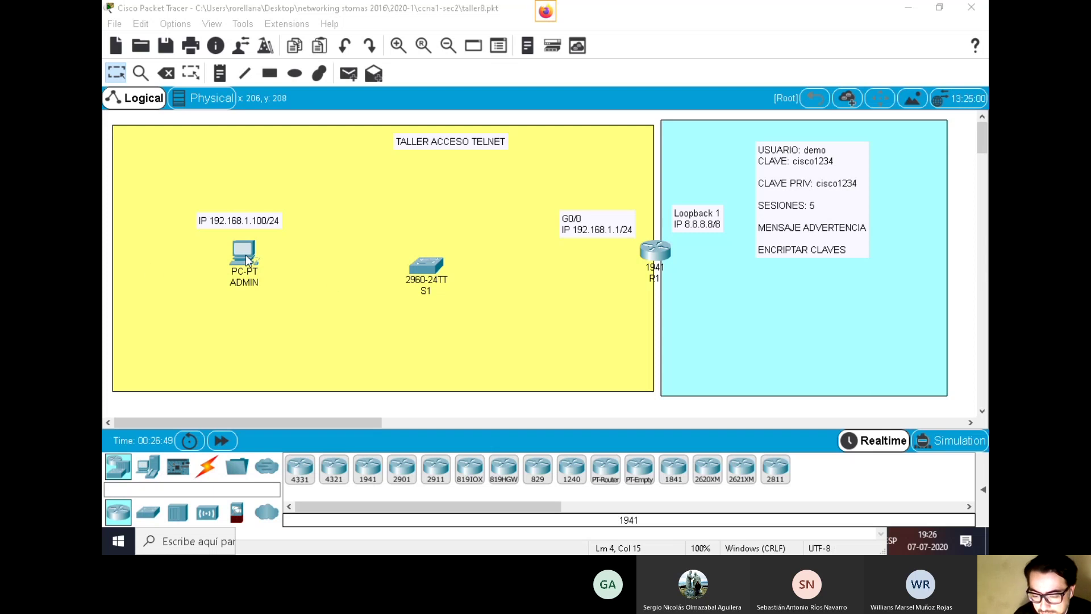
Enter IP address 192.168.1.100 in ADMIN's IP Configuration
{"action": "left_click", "coordinate": [246, 255]}
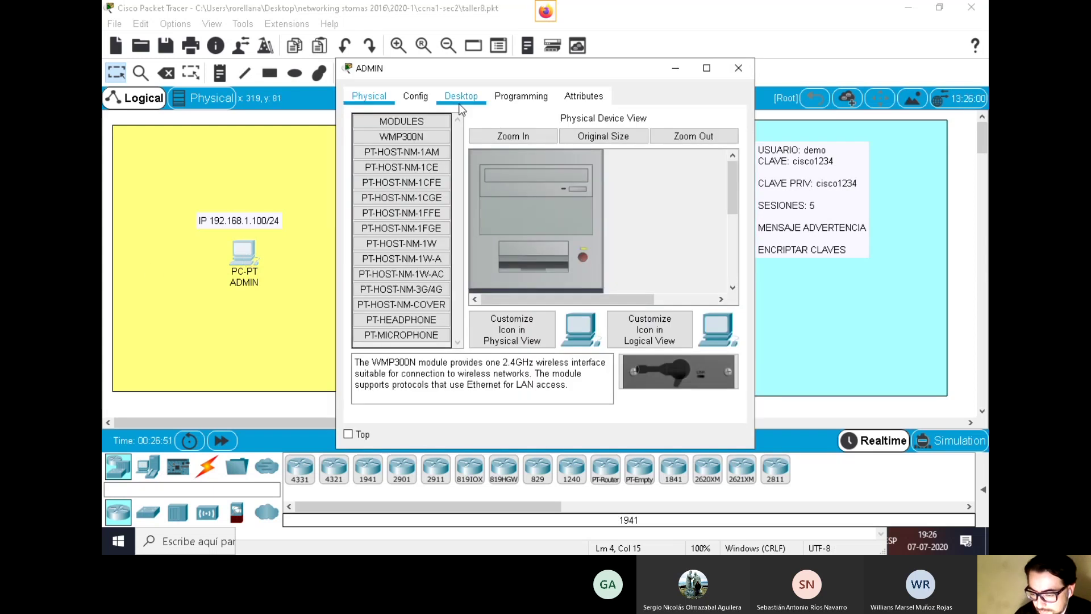
{"action": "left_click", "coordinate": [456, 102]}
{"action": "left_click", "coordinate": [436, 145]}
{"action": "left_click", "coordinate": [503, 196]}
{"action": "type", "text": "192.168.1.100"}
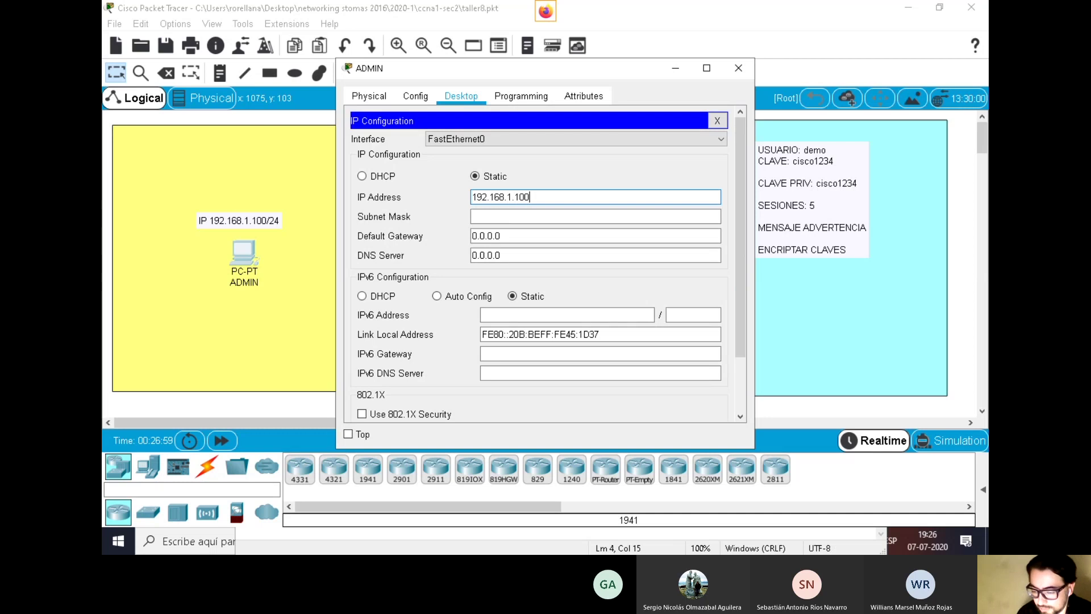
Fill in subnet mask 255.255.255.0 and default gateway 192.168.1.1
{"action": "left_click", "coordinate": [554, 216]}
{"action": "left_click_drag", "start_coordinate": [551, 216], "coordinate": [468, 220]}
{"action": "key", "text": "Tab"}
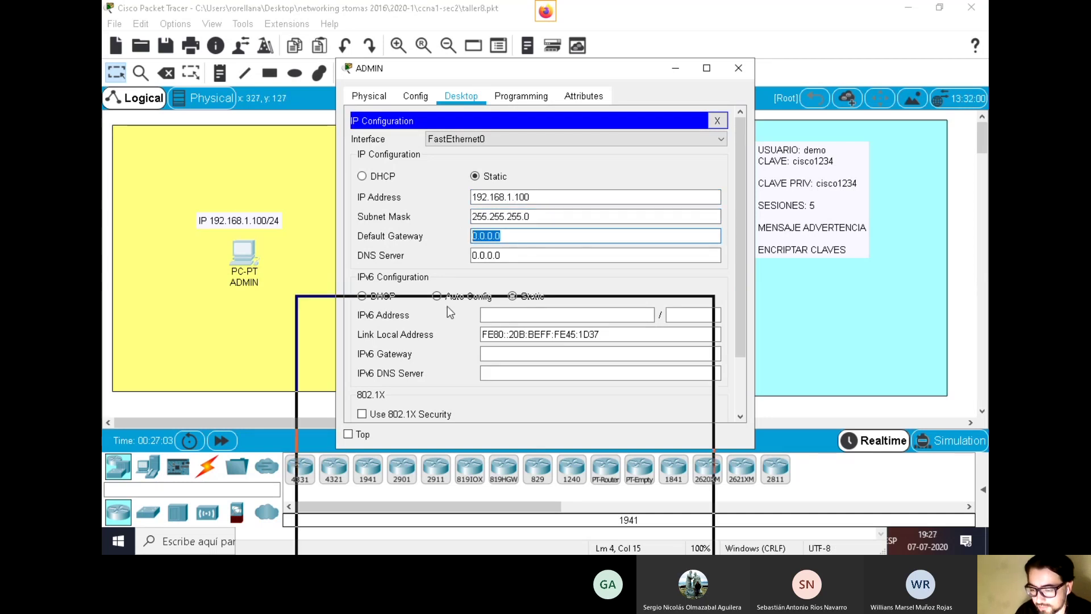
{"action": "left_click_drag", "start_coordinate": [485, 73], "coordinate": [444, 310]}
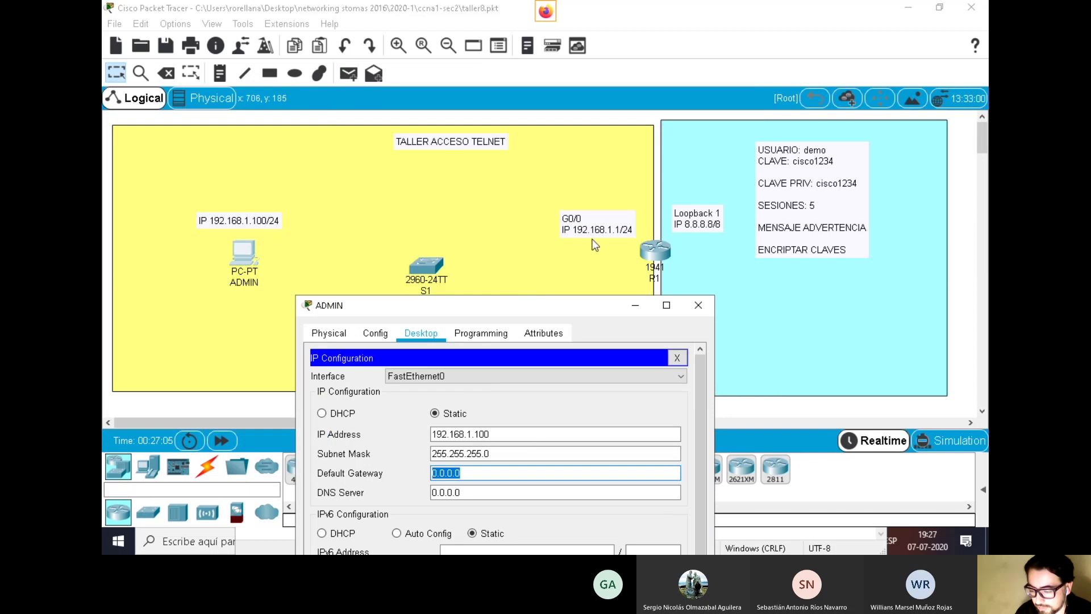
{"action": "left_click_drag", "start_coordinate": [482, 304], "coordinate": [498, 98]}
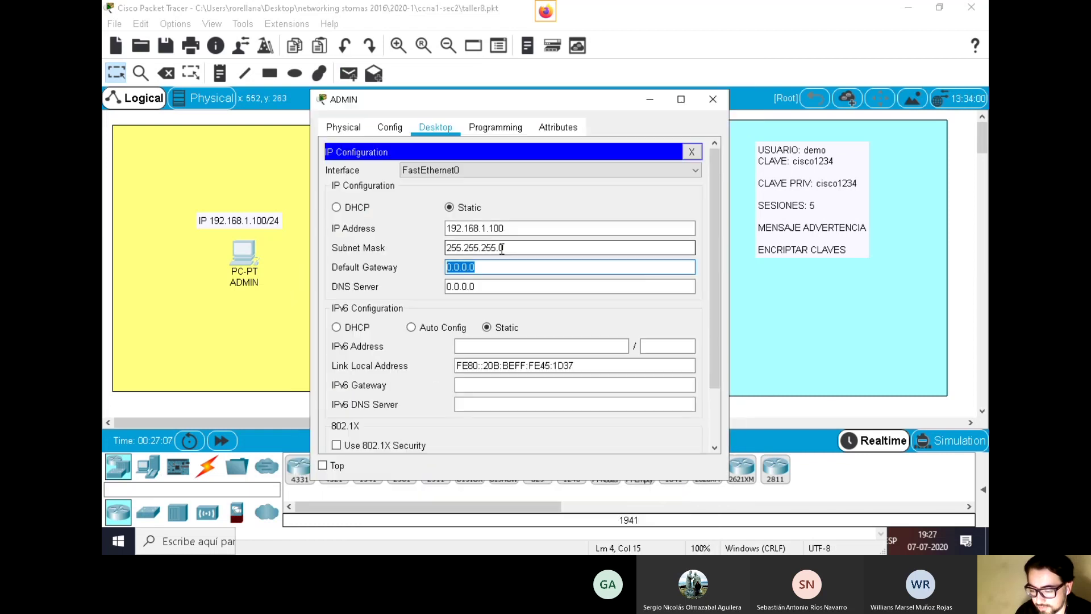
{"action": "type", "text": "19"}
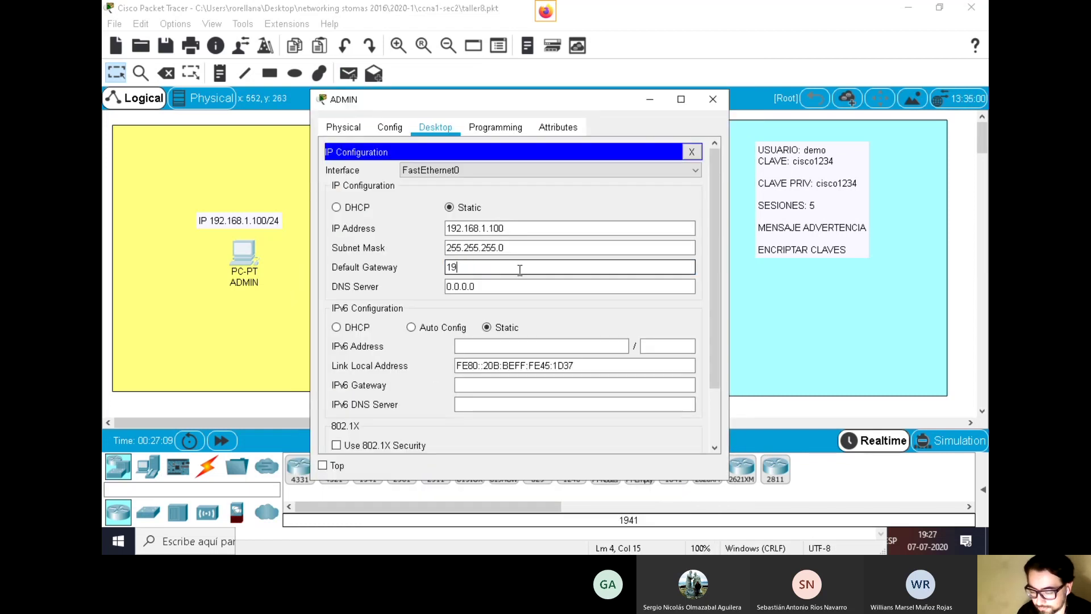
{"action": "type", "text": "2.168.1.1"}
Review the IP address and default gateway entries
{"action": "left_click", "coordinate": [532, 228]}
{"action": "triple_click", "coordinate": [531, 228]}
{"action": "key", "text": "Tab"}
{"action": "key", "text": "shift+Tab"}
{"action": "key", "text": "Tab"}
{"action": "left_click", "coordinate": [514, 267]}
{"action": "triple_click", "coordinate": [537, 271]}
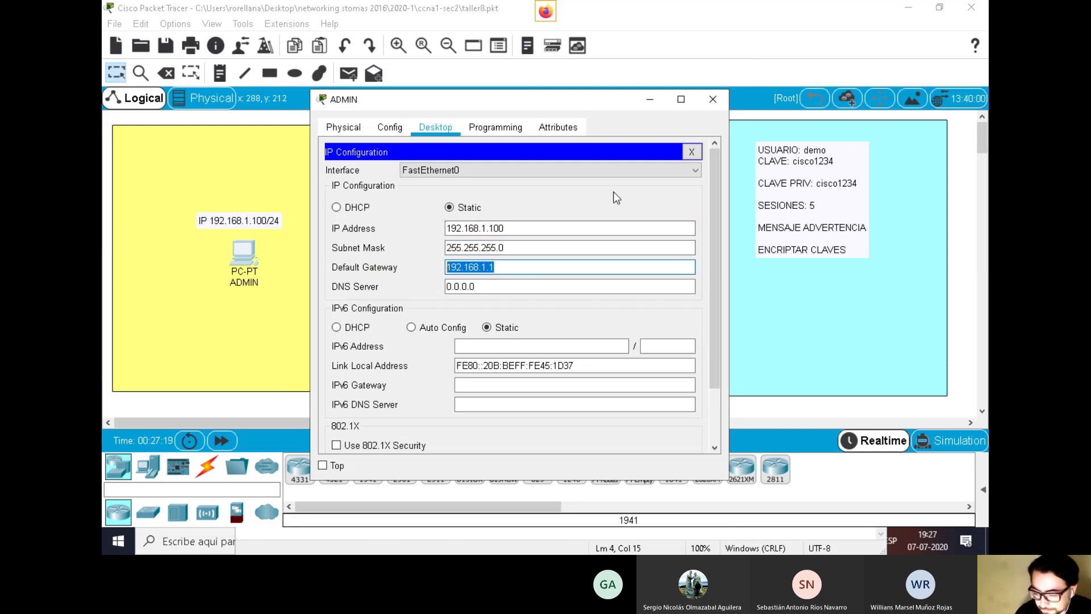
{"action": "left_click", "coordinate": [637, 174]}
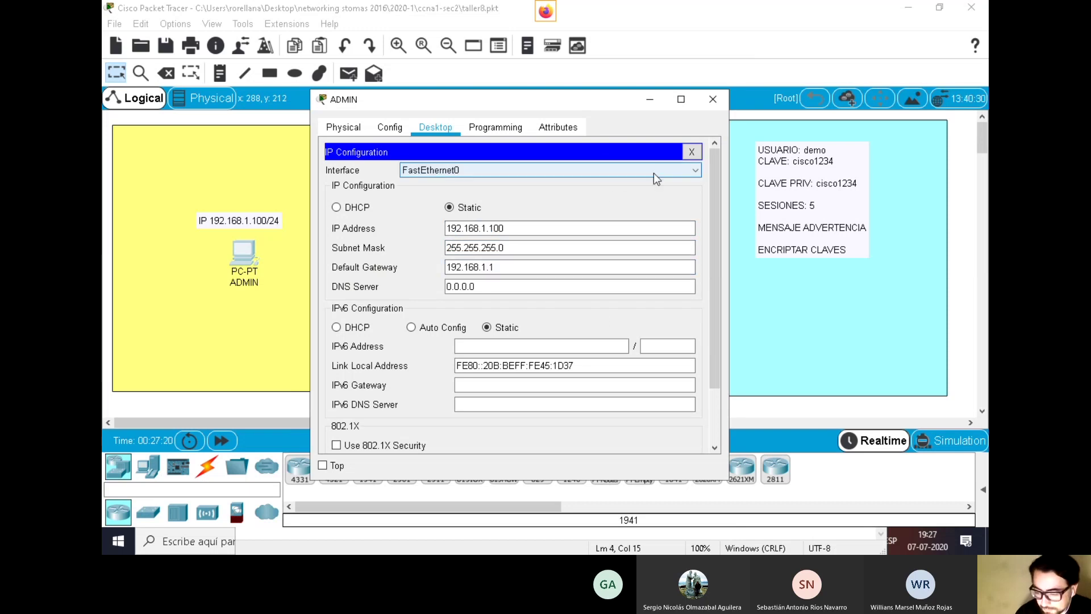
Cable ADMIN's FastEthernet0 to S1's FastEthernet0/24 with a straight-through cable
{"action": "left_click", "coordinate": [720, 100]}
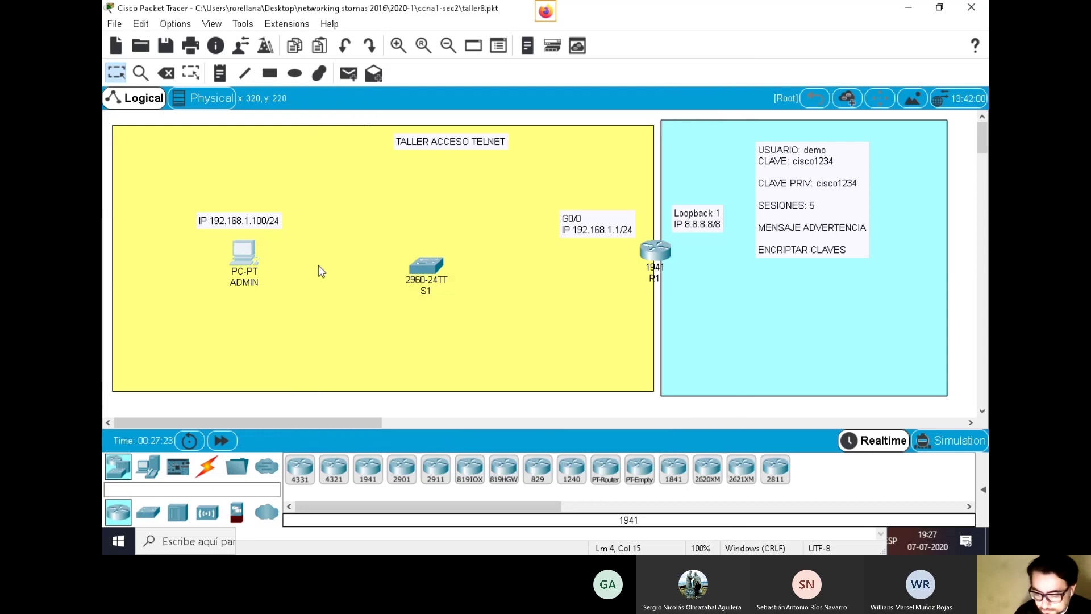
{"action": "left_click", "coordinate": [219, 466]}
{"action": "left_click", "coordinate": [368, 469]}
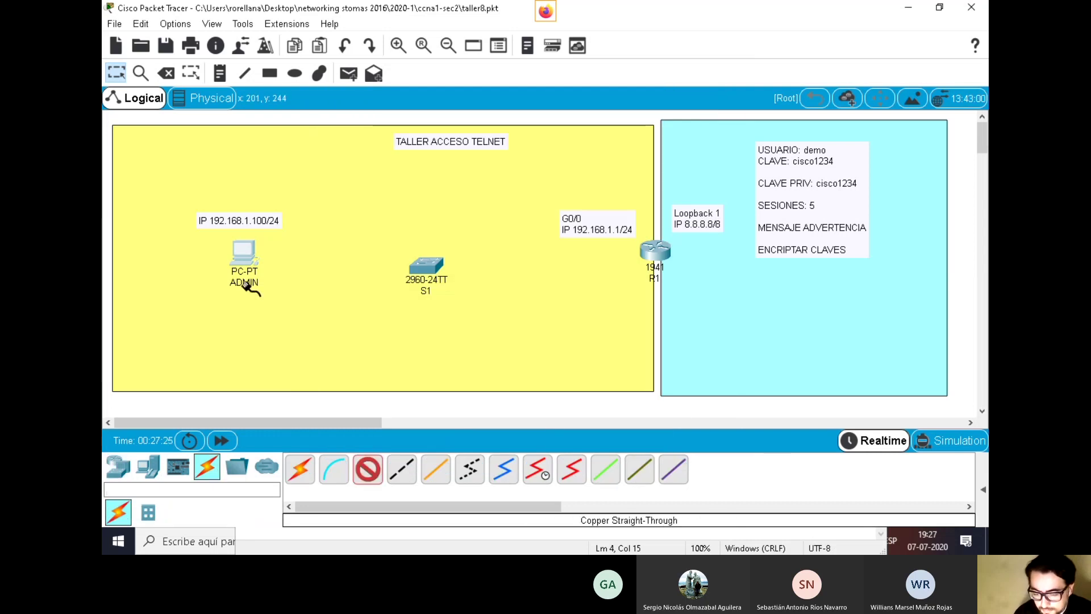
{"action": "left_click", "coordinate": [245, 253]}
{"action": "left_click", "coordinate": [307, 301]}
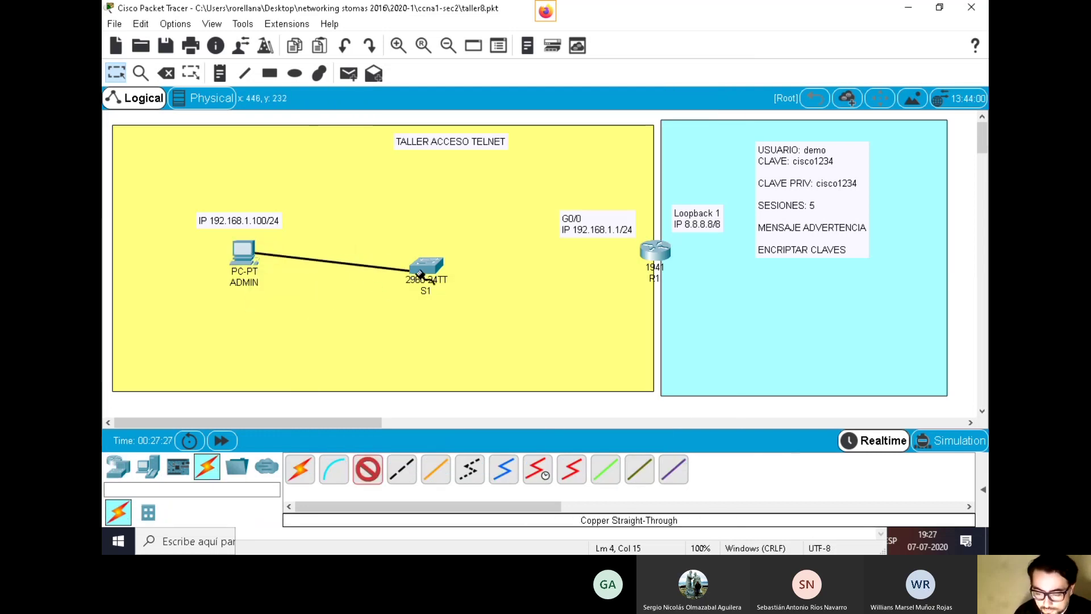
{"action": "left_click", "coordinate": [419, 269]}
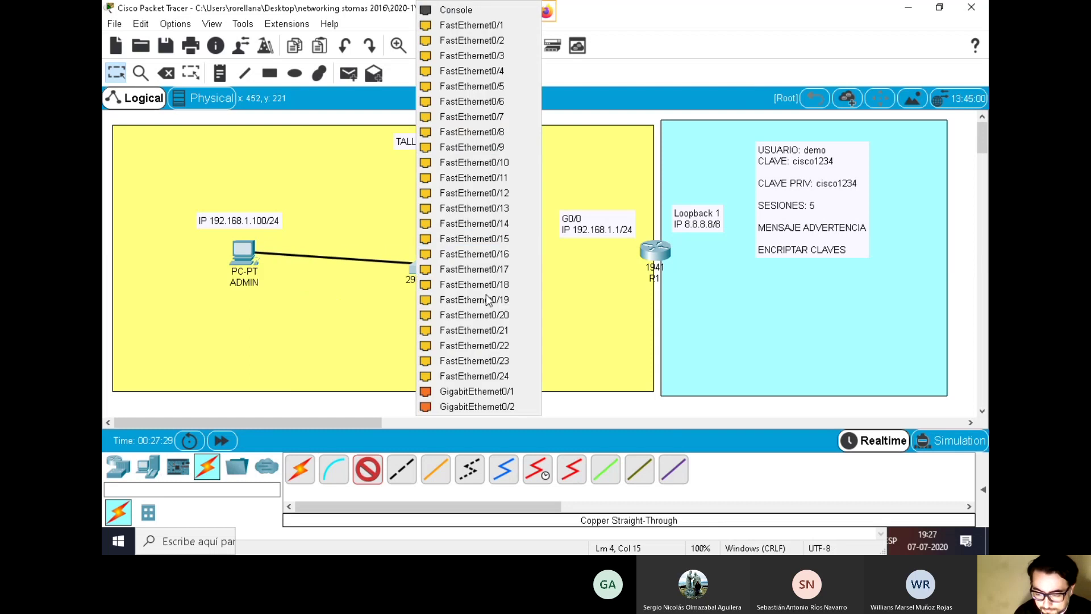
{"action": "left_click", "coordinate": [499, 376]}
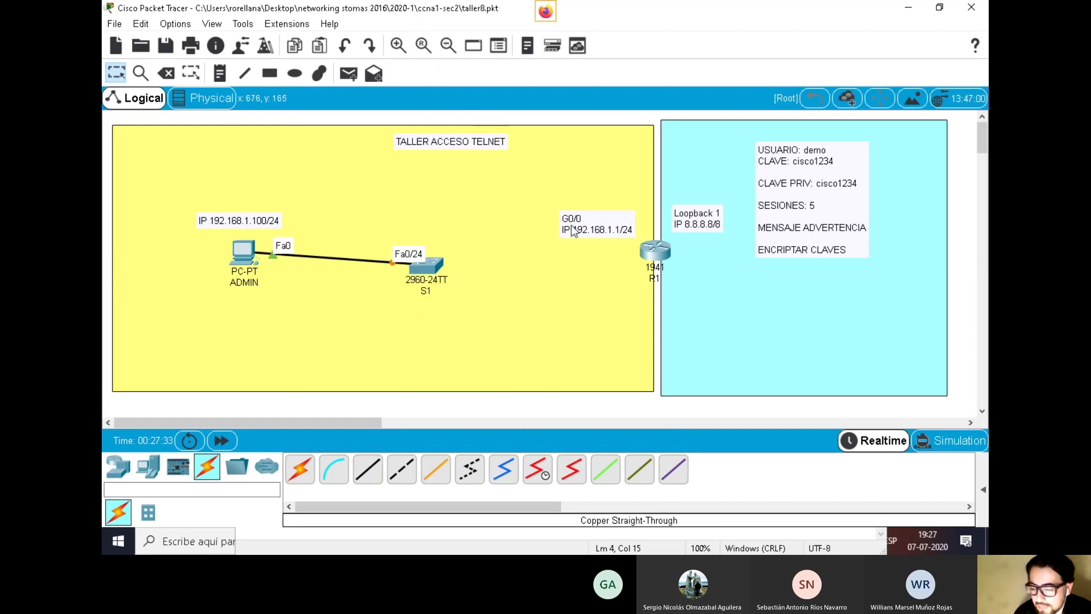
Cable S1 Fa0/1 to R1 Gig0/0 and raise the G0/0 note slightly
{"action": "left_click", "coordinate": [368, 470]}
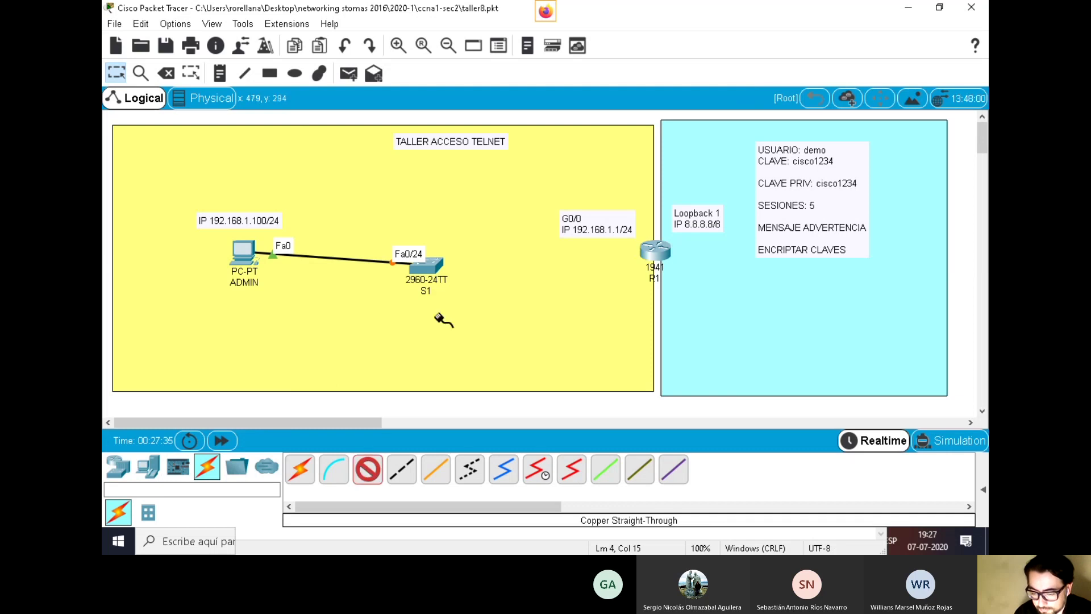
{"action": "left_click", "coordinate": [427, 261]}
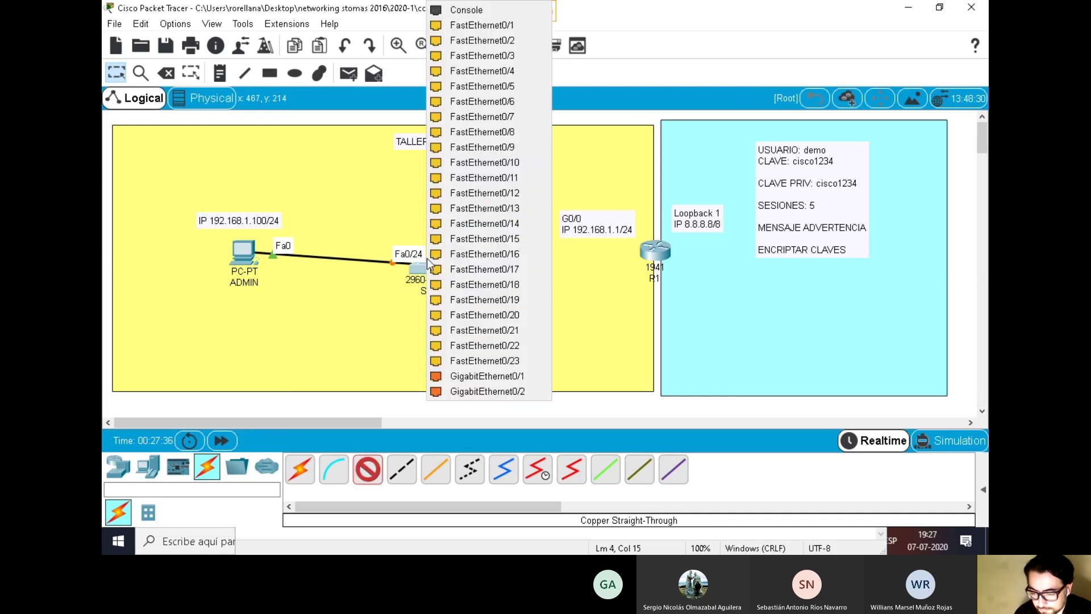
{"action": "left_click", "coordinate": [499, 25]}
{"action": "left_click", "coordinate": [647, 256]}
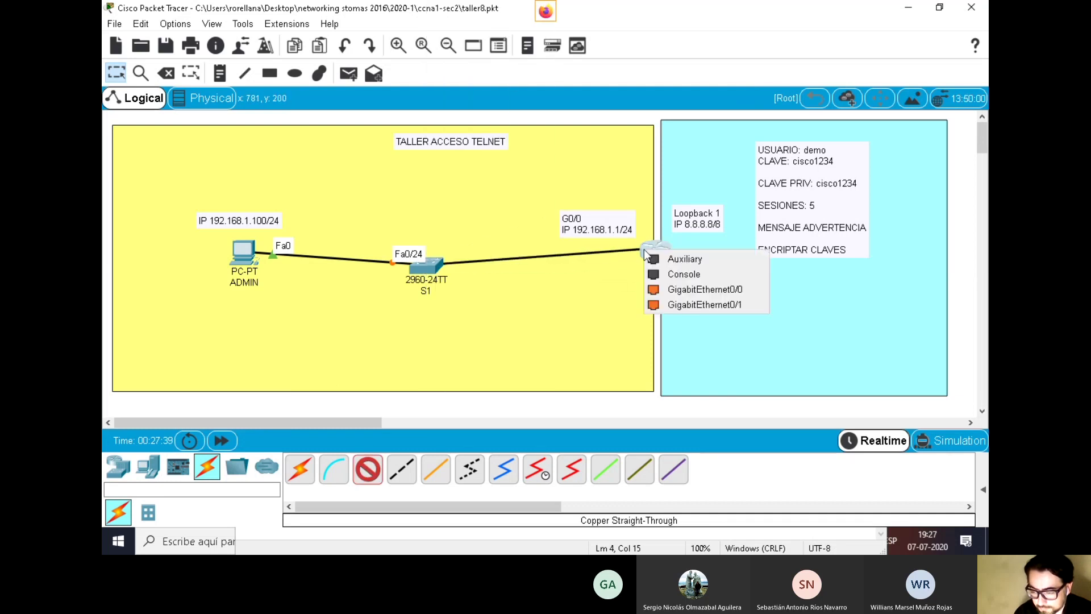
{"action": "left_click", "coordinate": [694, 296]}
{"action": "left_click_drag", "start_coordinate": [625, 216], "coordinate": [605, 209]}
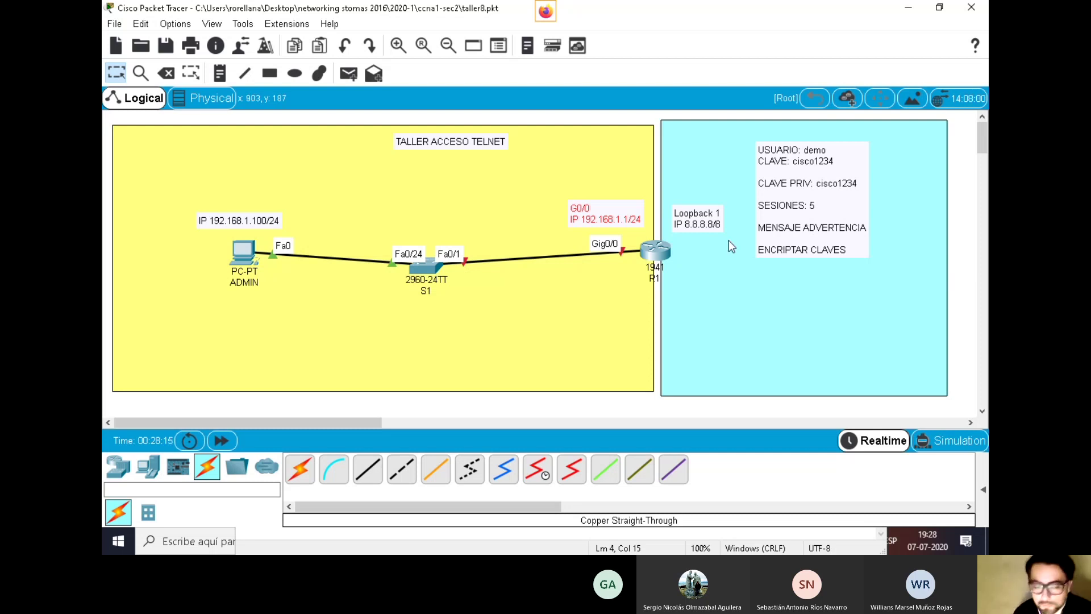
Open R1's command line, decline the initial configuration dialog, and enter privileged mode with en
{"action": "left_click", "coordinate": [654, 253]}
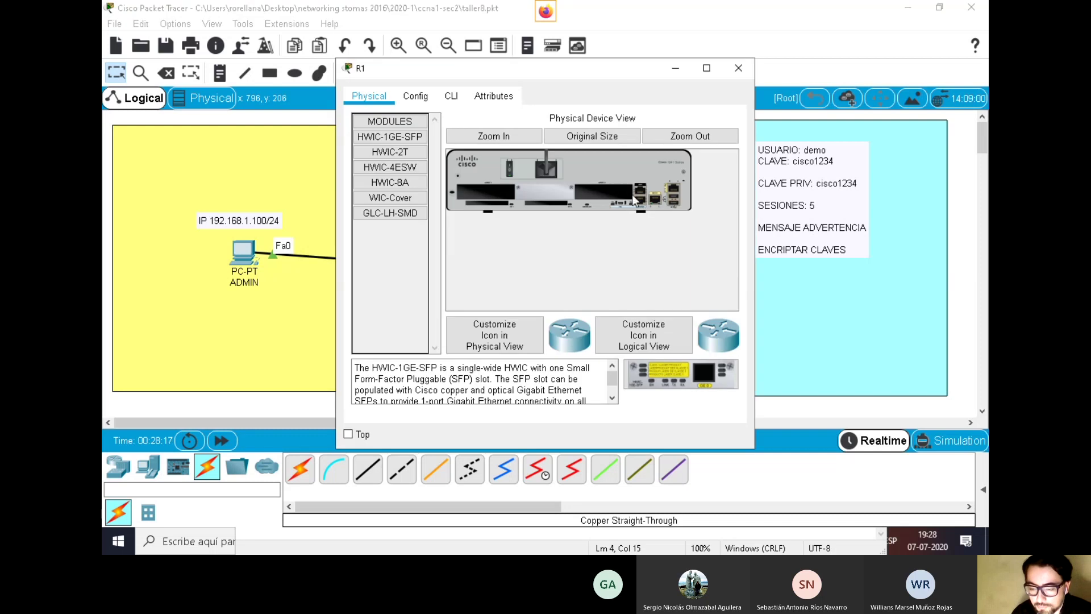
{"action": "left_click", "coordinate": [449, 97]}
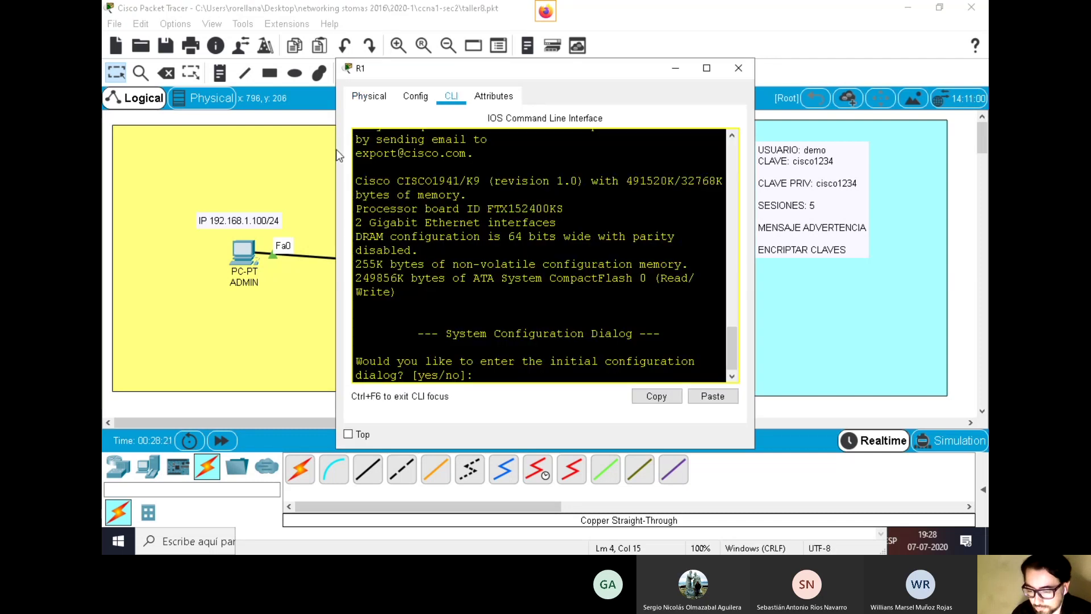
{"action": "left_click_drag", "start_coordinate": [337, 156], "coordinate": [243, 156]}
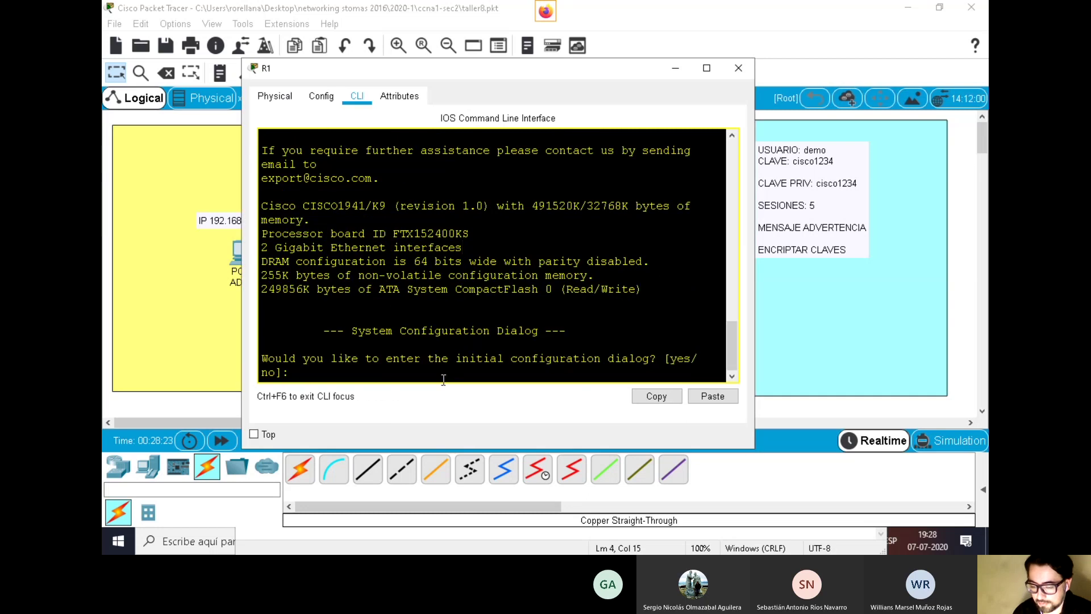
{"action": "type", "text": "no"}
{"action": "key", "text": "Return"}
{"action": "key", "text": "Return"}
{"action": "type", "text": "en"}
{"action": "key", "text": "Return"}
Enter global configuration mode and set the router hostname to R1
{"action": "type", "text": "CON"}
{"action": "key", "text": "Tab"}
{"action": "type", "text": "F"}
{"action": "key", "text": "Tab"}
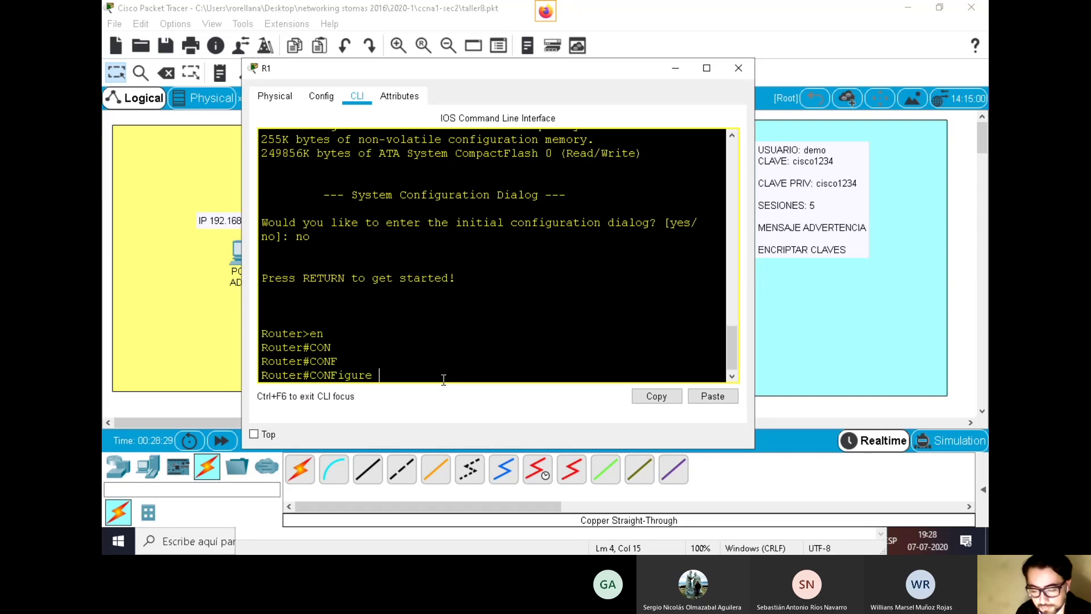
{"action": "key", "text": "Return"}
{"action": "key", "text": "Return"}
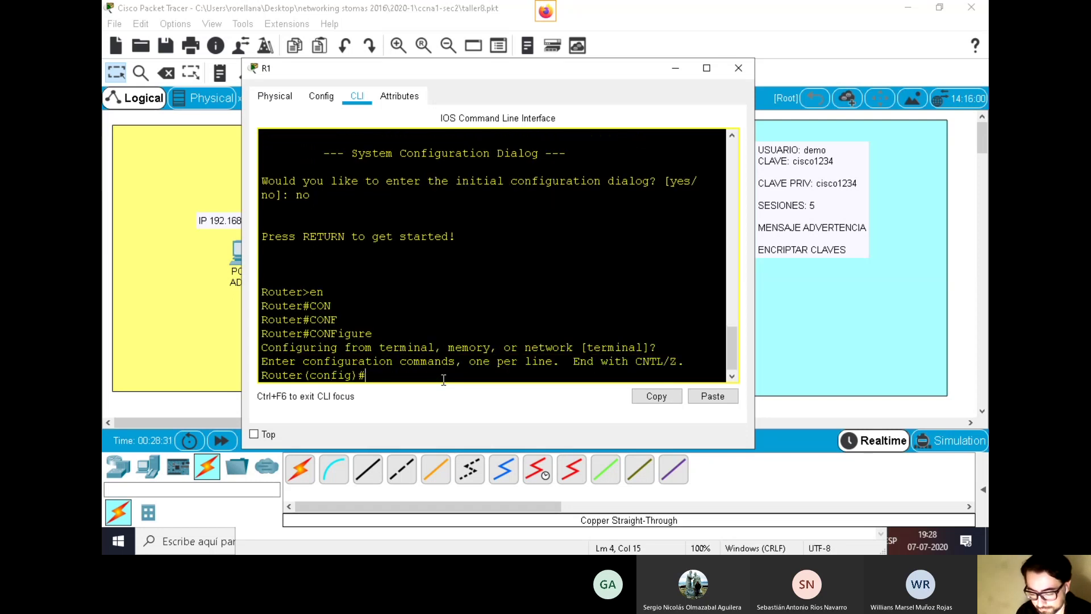
{"action": "type", "text": "h"}
{"action": "key", "text": "Tab"}
{"action": "type", "text": "R1"}
{"action": "key", "text": "Return"}
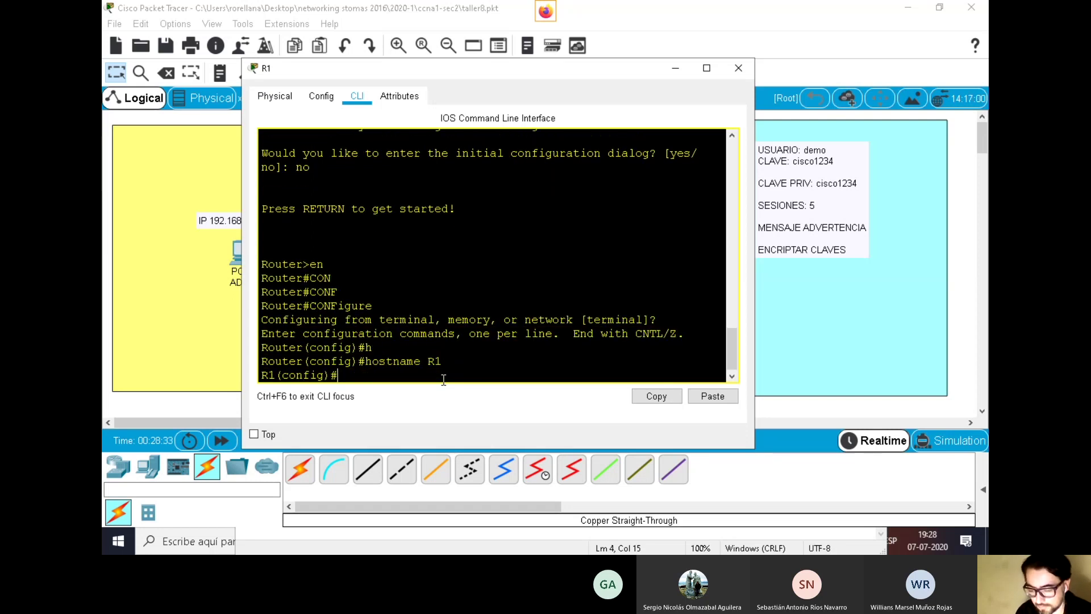
{"action": "left_click_drag", "start_coordinate": [482, 73], "coordinate": [321, 49]}
{"action": "left_click_drag", "start_coordinate": [387, 41], "coordinate": [568, 239]}
{"action": "left_click_drag", "start_coordinate": [655, 244], "coordinate": [528, 49]}
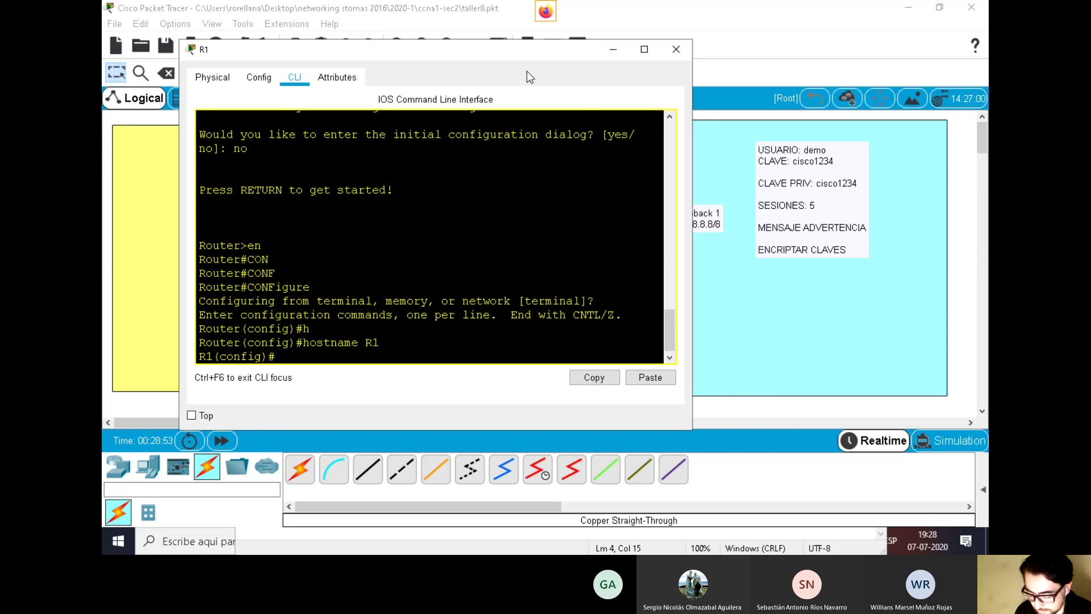
Enter interface GigabitEthernet0/0 and bring it up with no shutdown
{"action": "type", "text": "in"}
{"action": "key", "text": "Tab"}
{"action": "type", "text": "g"}
{"action": "key", "text": "Tab"}
{"action": "type", "text": "0/0"}
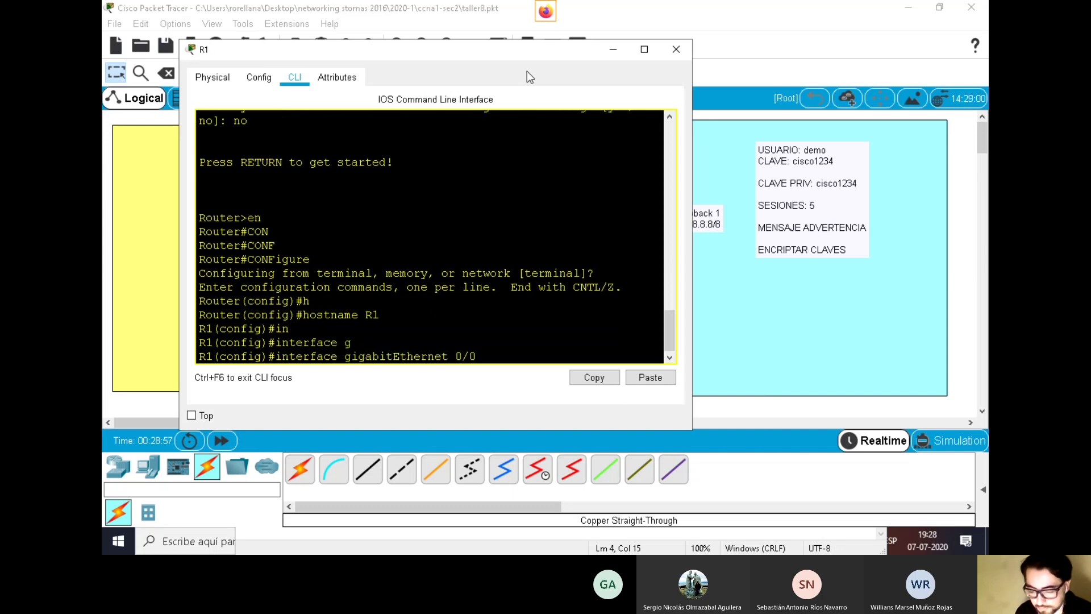
{"action": "key", "text": "Return"}
{"action": "type", "text": "no sh"}
{"action": "key", "text": "Tab"}
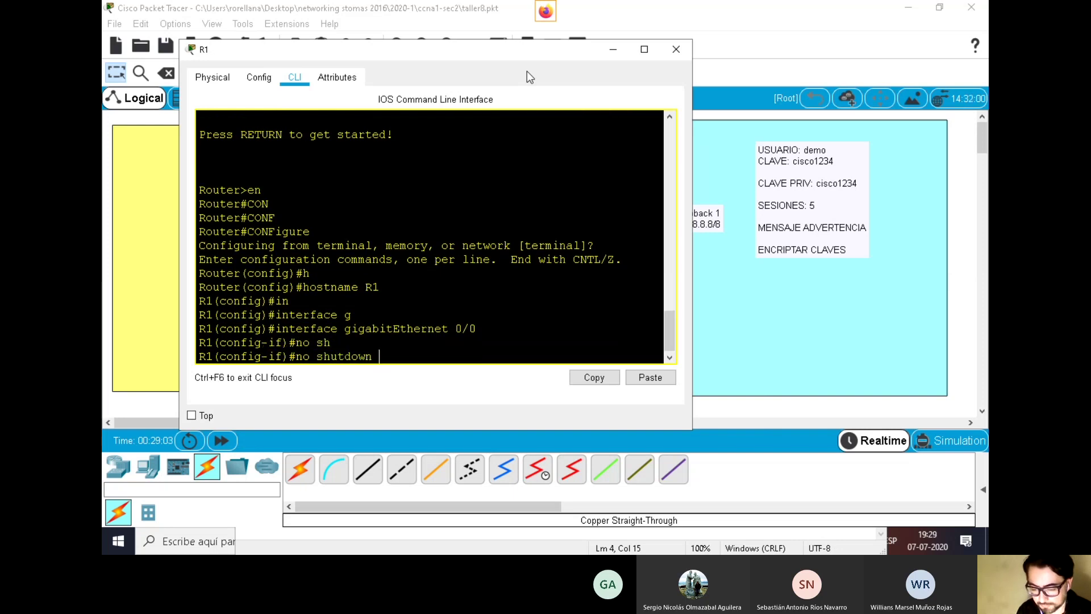
{"action": "key", "text": "Return"}
Assign 192.168.1.1 255.255.255.0 to GigabitEthernet0/0 and exit to global configuration
{"action": "type", "text": "ip add"}
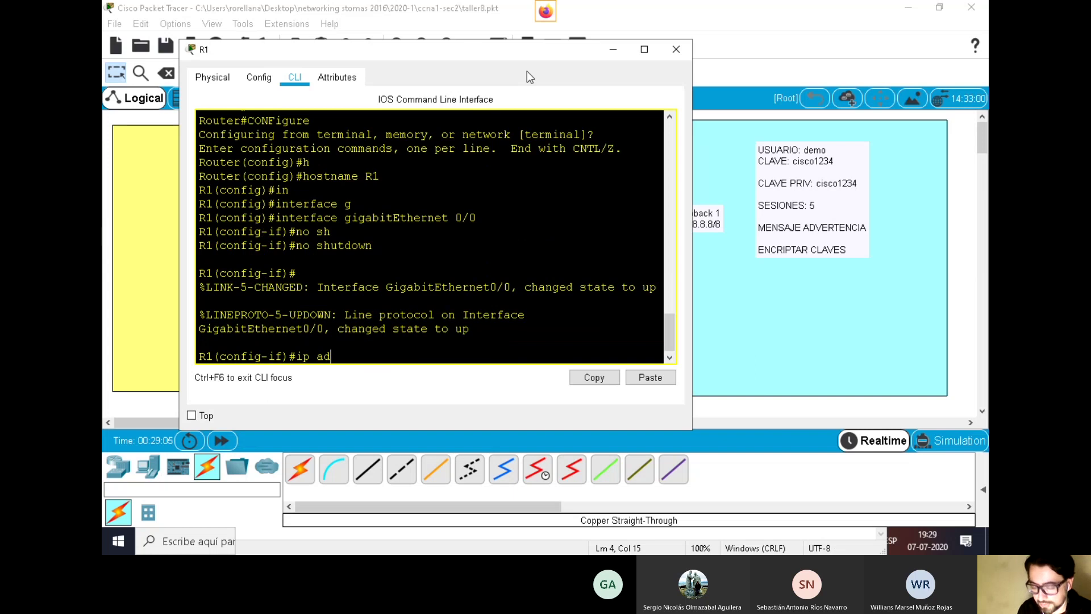
{"action": "key", "text": "Tab"}
{"action": "type", "text": "192.168.1.1 "}
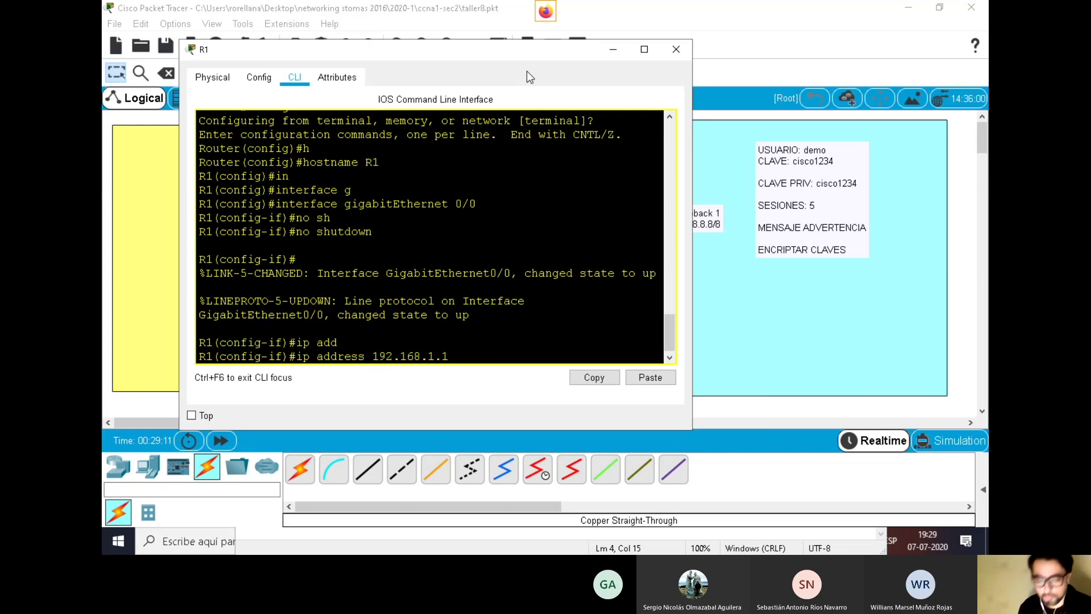
{"action": "type", "text": "255.255.255.0"}
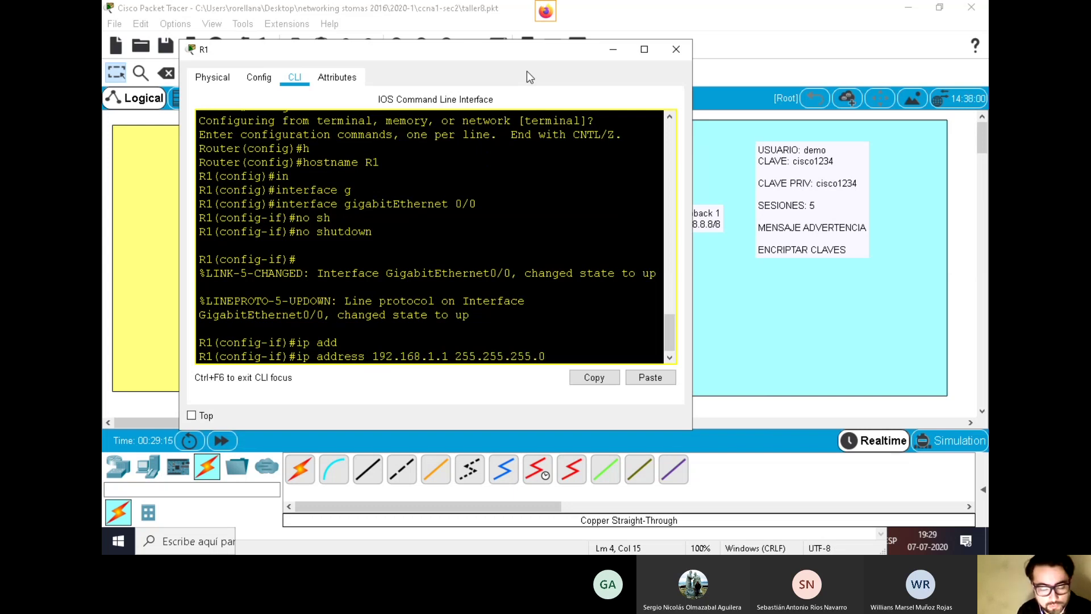
{"action": "key", "text": "Return"}
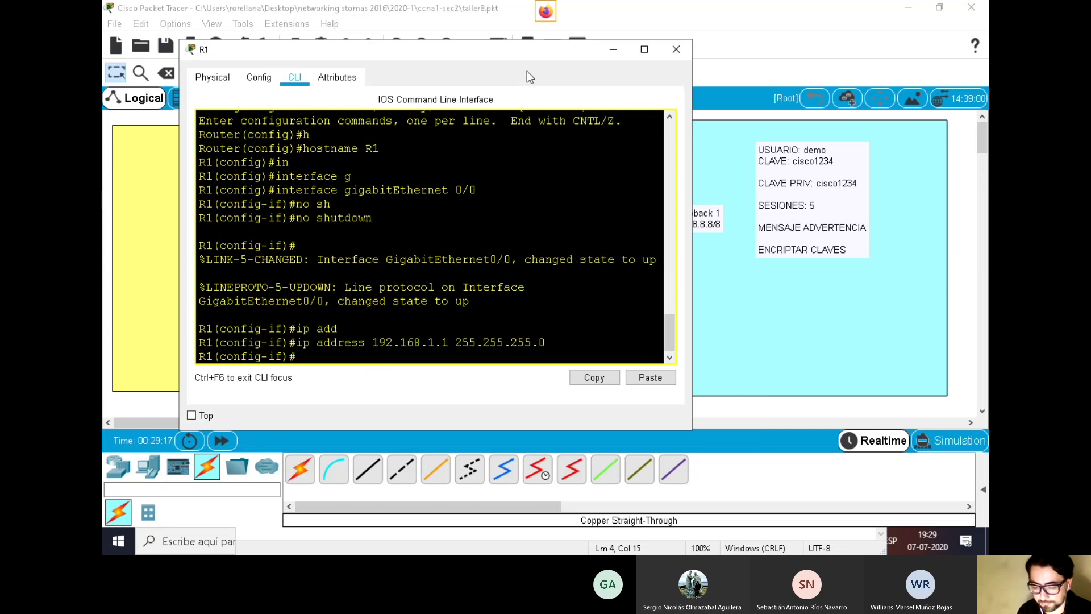
{"action": "type", "text": "exit"}
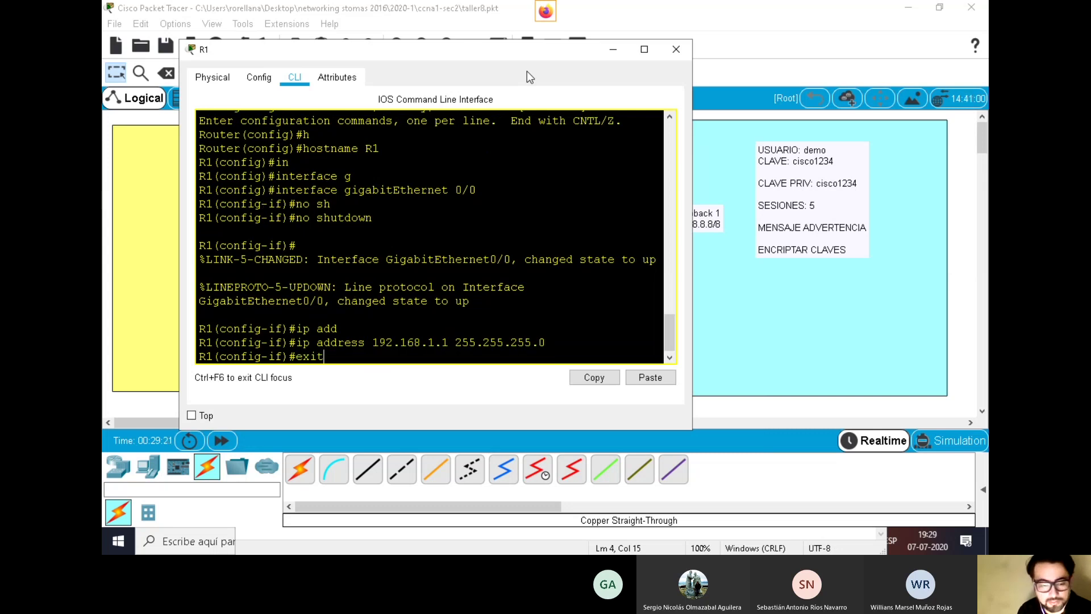
{"action": "key", "text": "Return"}
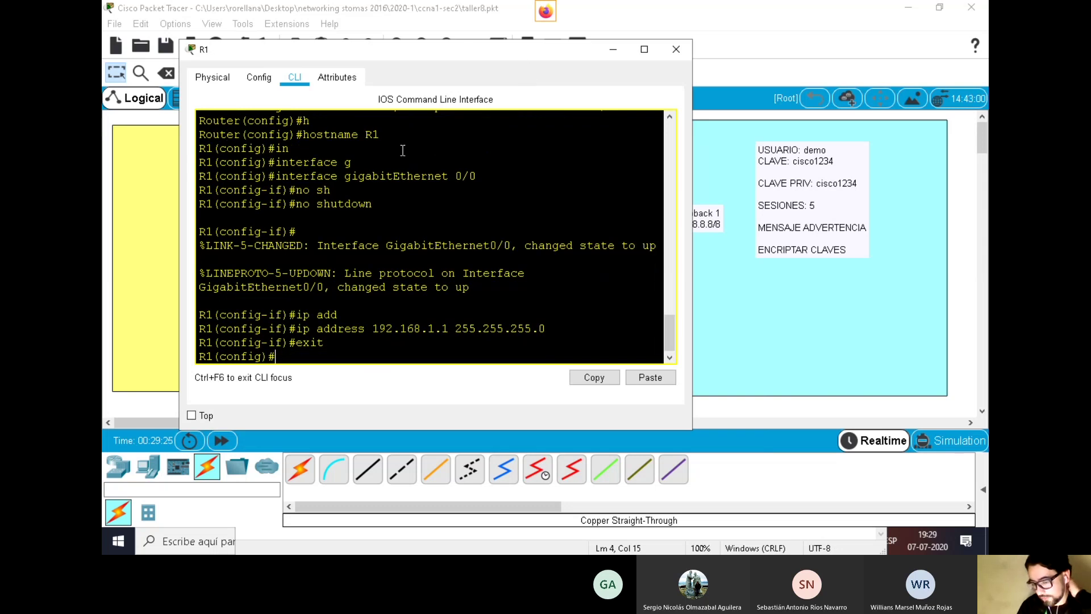
{"action": "left_click_drag", "start_coordinate": [373, 329], "coordinate": [513, 329]}
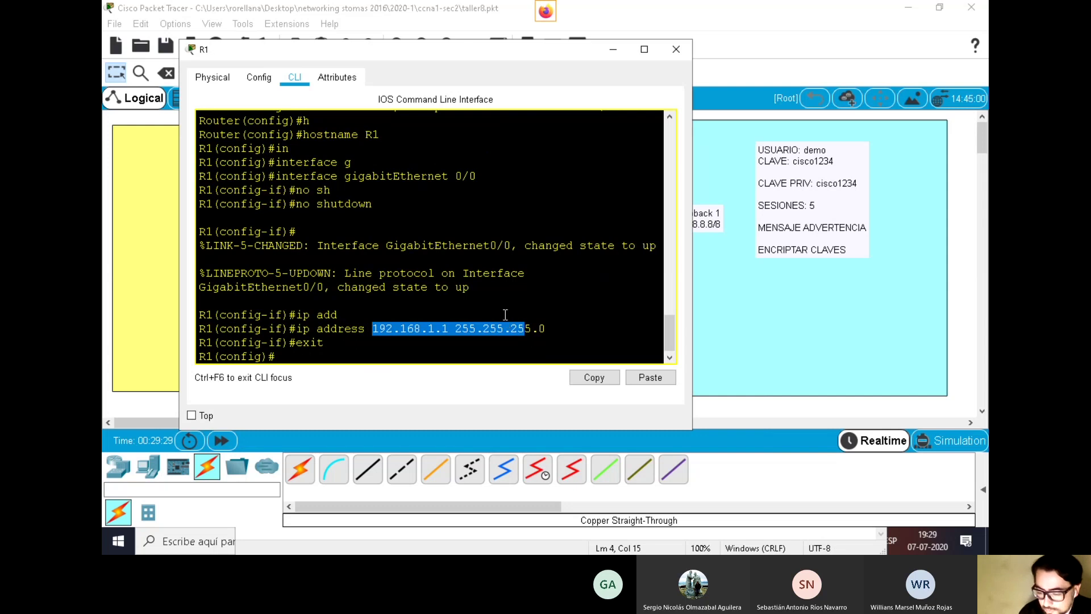
{"action": "left_click", "coordinate": [554, 333]}
{"action": "left_click_drag", "start_coordinate": [548, 329], "coordinate": [379, 331]}
{"action": "left_click", "coordinate": [342, 362]}
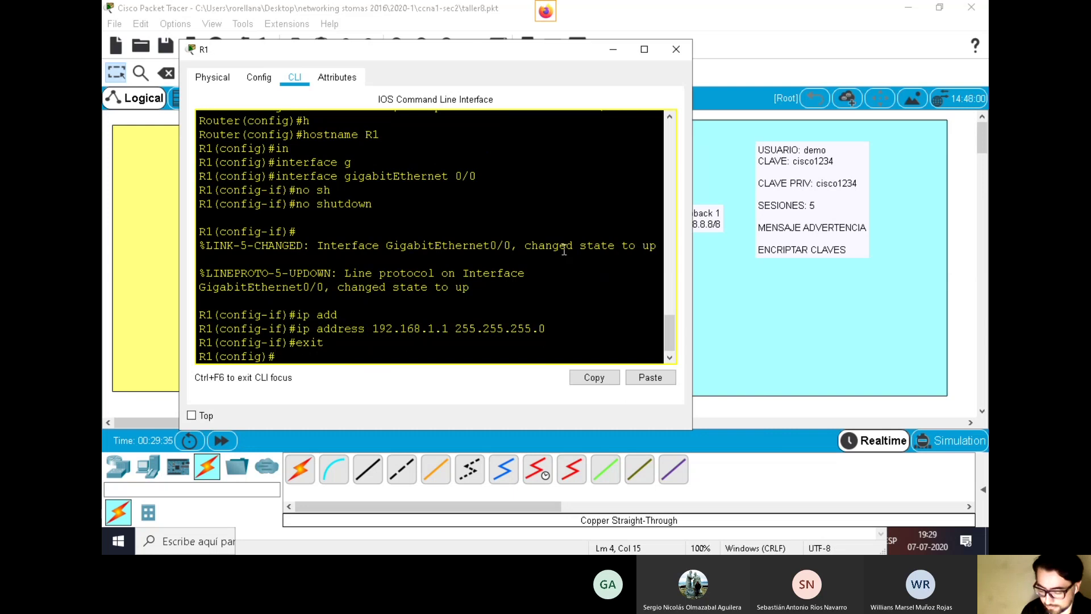
Create interface Loopback1 with IP 8.8.8.8 mask 255.0.0.0, then exit to global configuration
{"action": "type", "text": "in"}
{"action": "key", "text": "Tab"}
{"action": "type", "text": "lo"}
{"action": "key", "text": "Tab"}
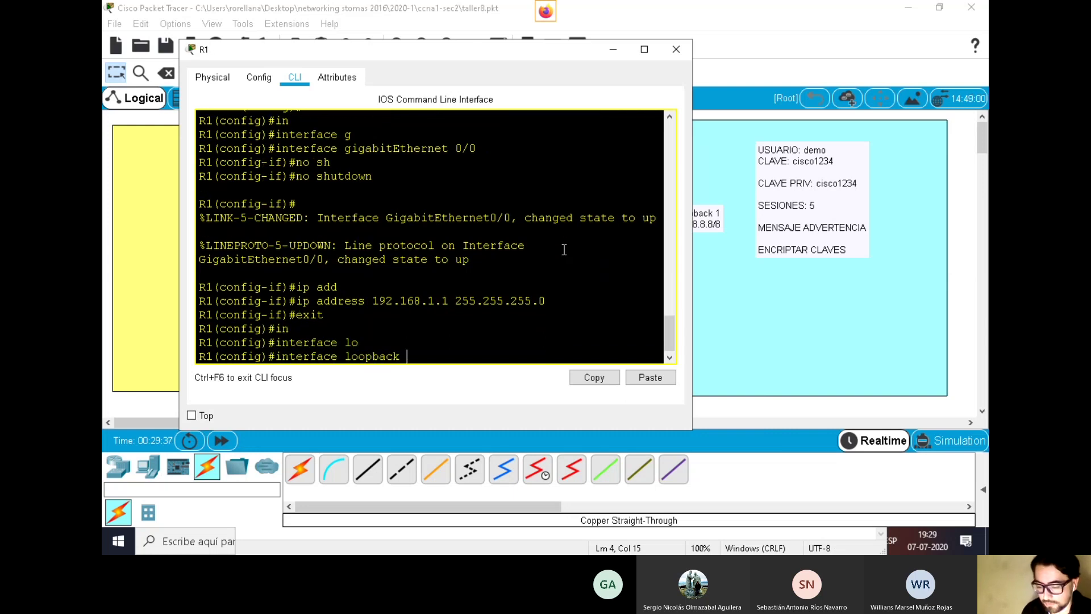
{"action": "key", "text": "Return"}
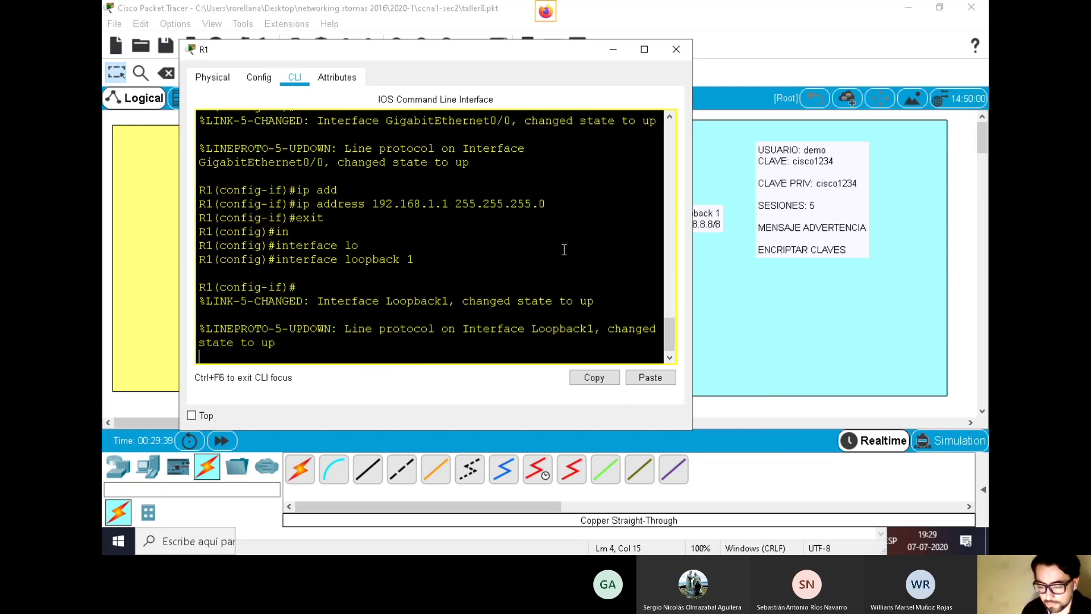
{"action": "key", "text": "Return"}
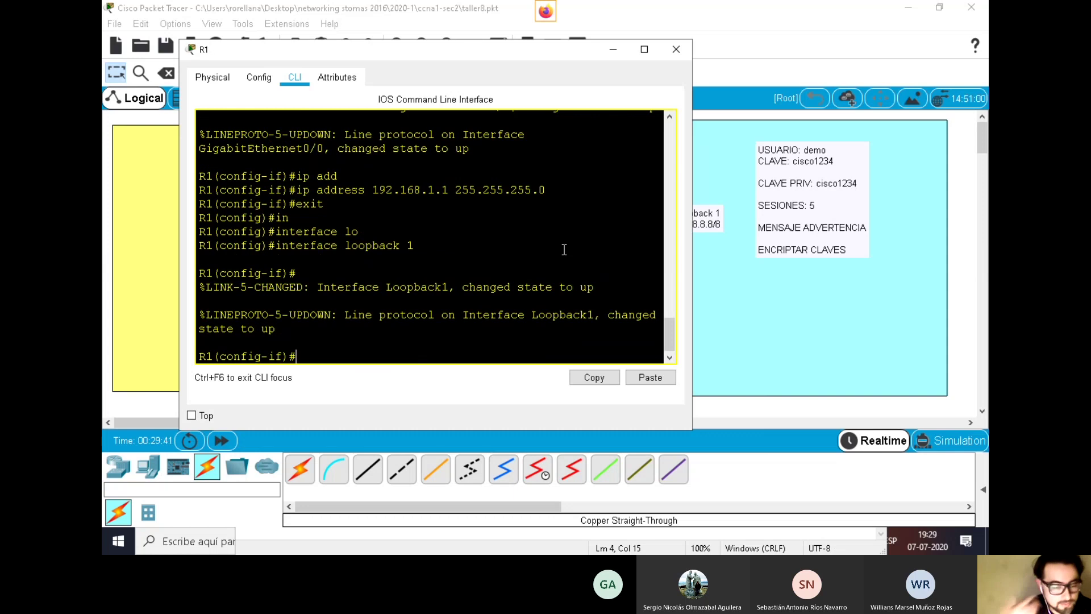
{"action": "type", "text": "ip ad"}
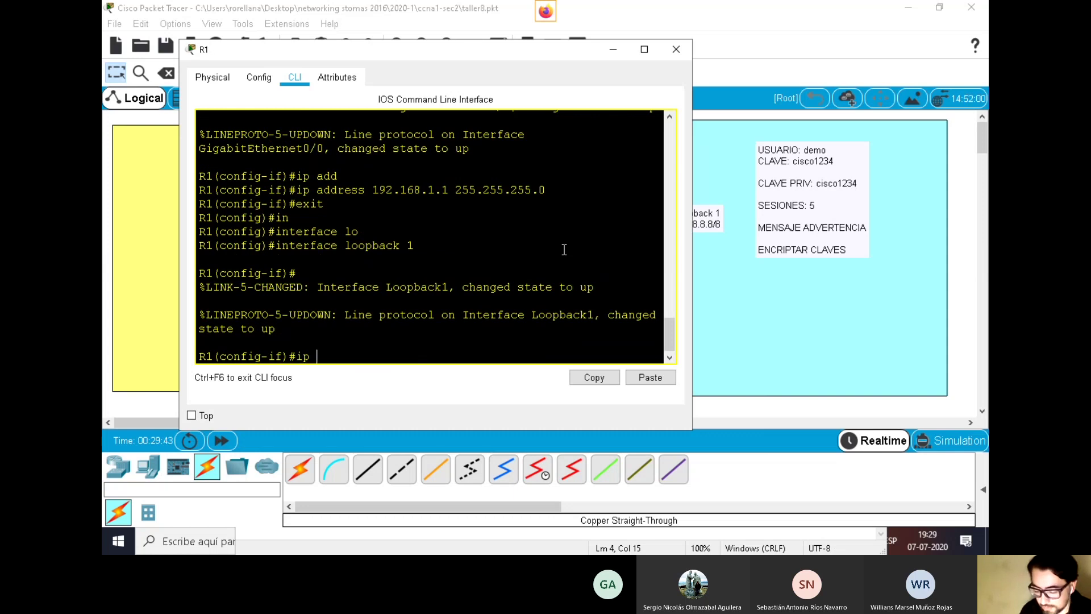
{"action": "key", "text": "Tab"}
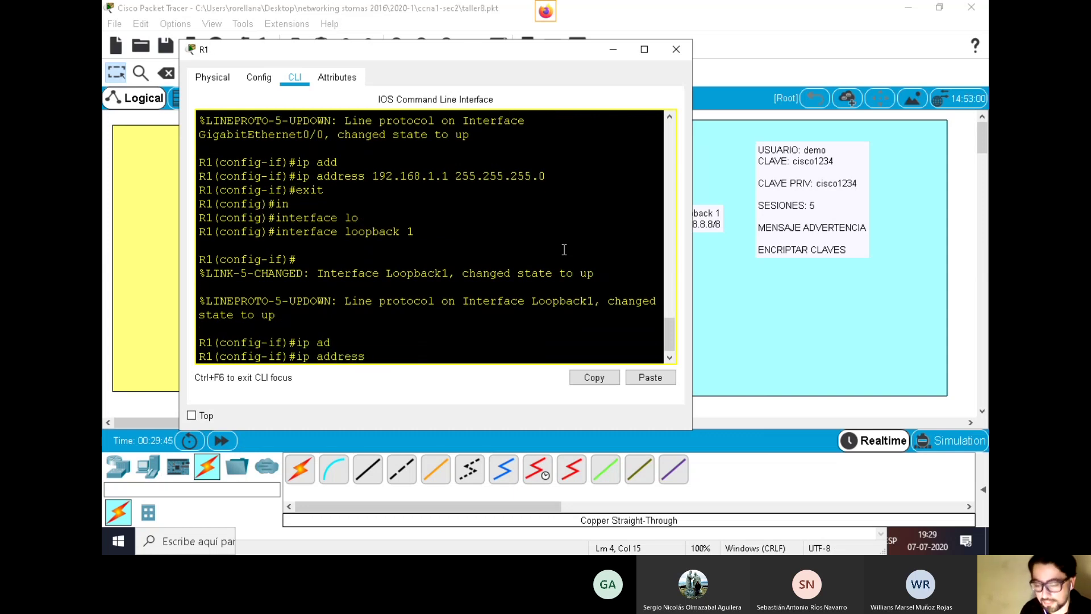
{"action": "type", "text": "8.8.8.8"}
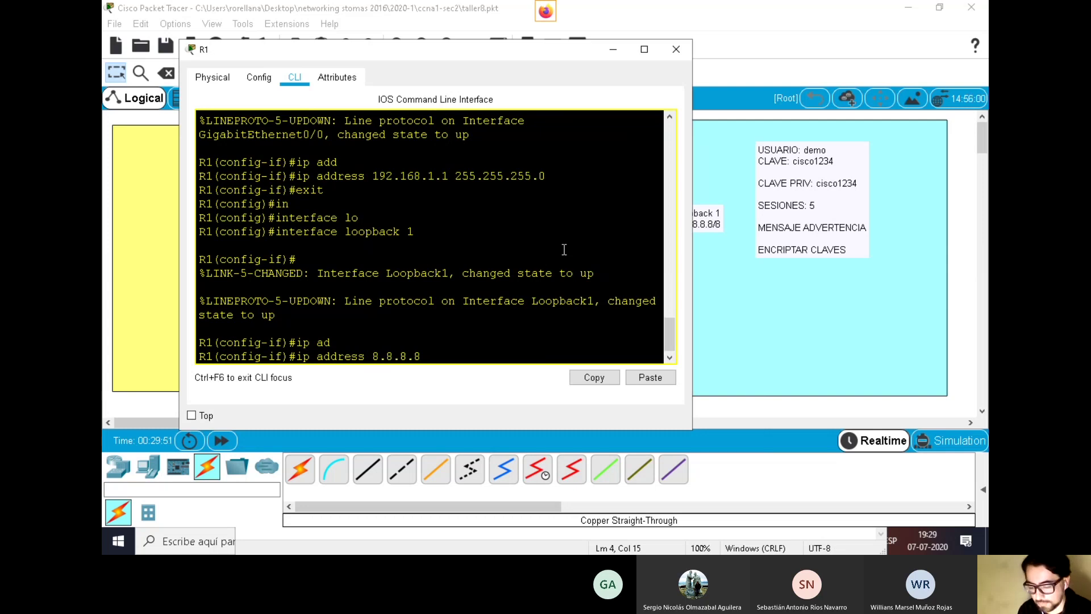
{"action": "type", "text": "255.0"}
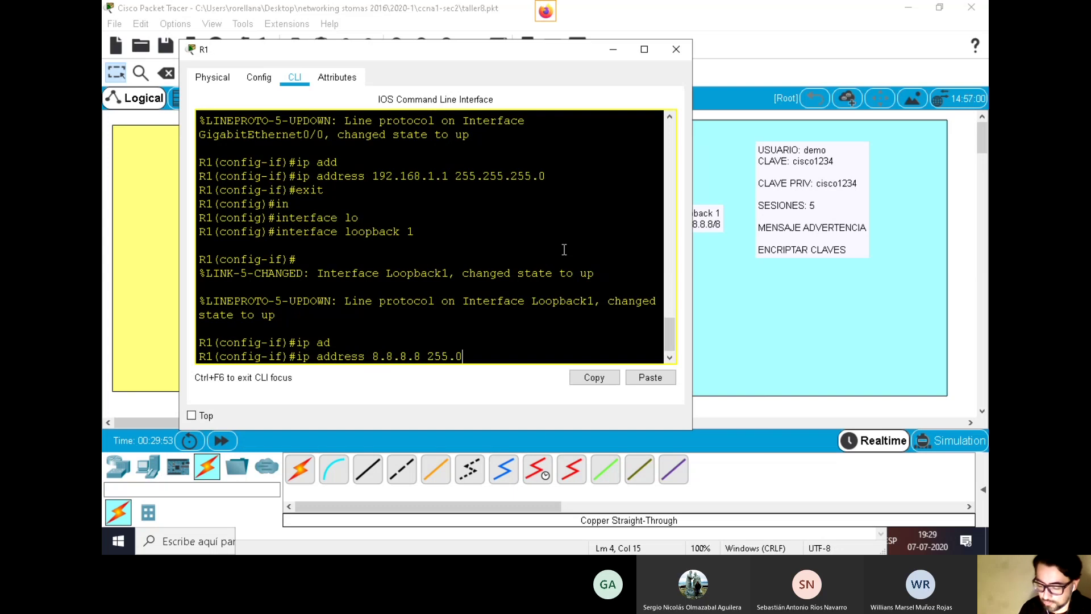
{"action": "type", "text": ".0.0"}
{"action": "key", "text": "Return"}
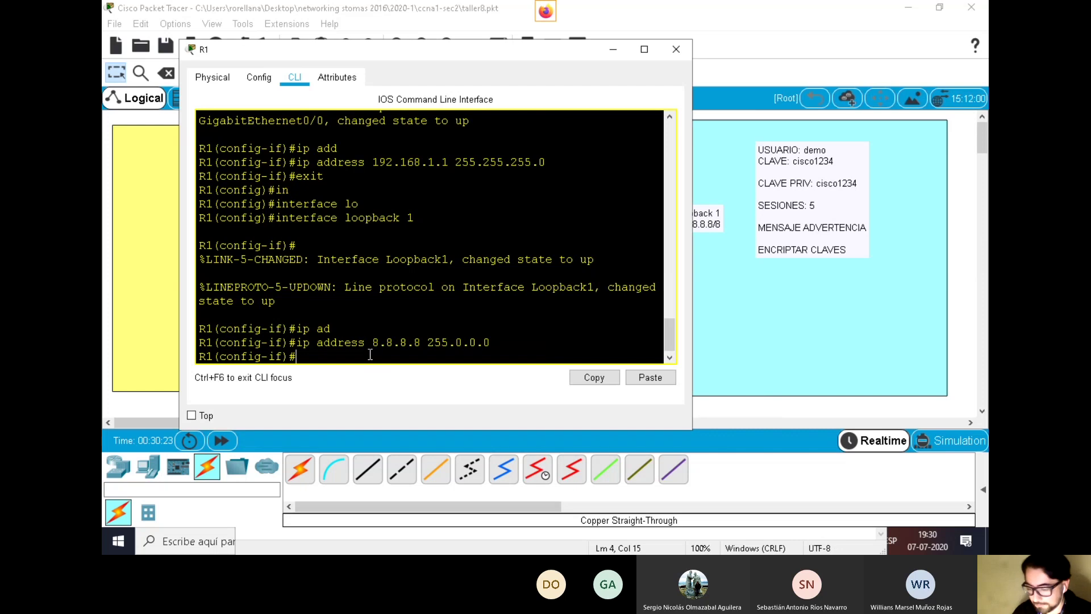
{"action": "type", "text": "exit"}
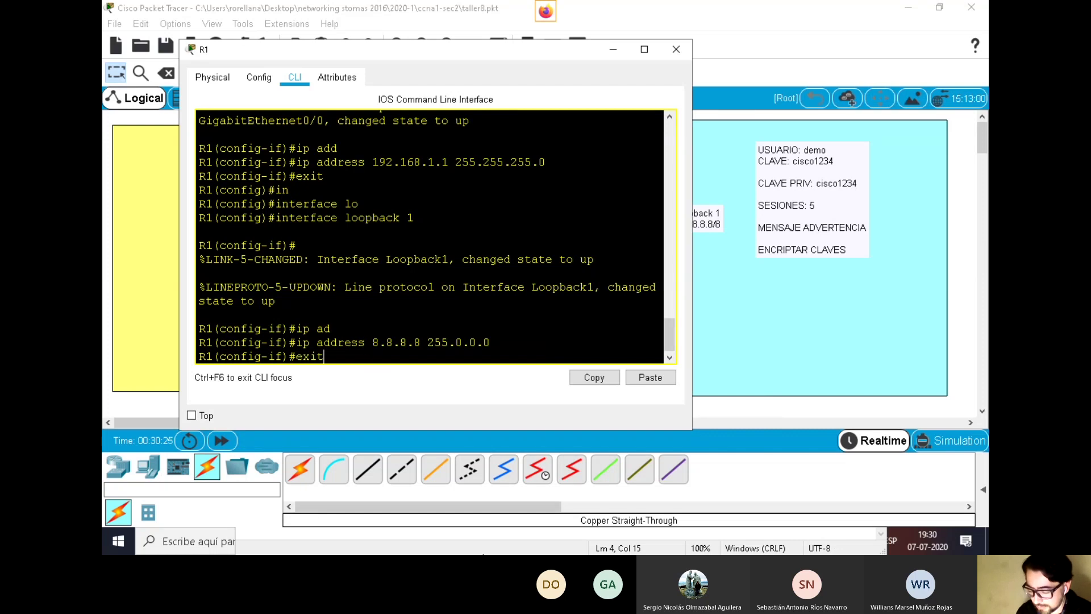
{"action": "key", "text": "Return"}
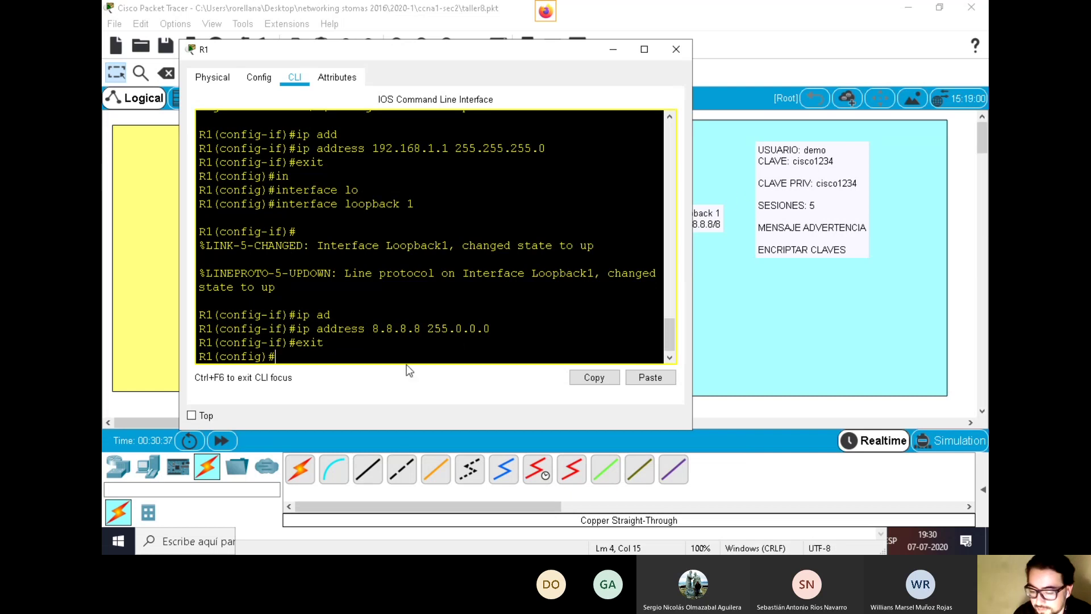
Set banner motd to '# R1 SE CONECTA POR TELNET #', correcting the 'PR' typo
{"action": "type", "text": "ban"}
{"action": "key", "text": "Tab"}
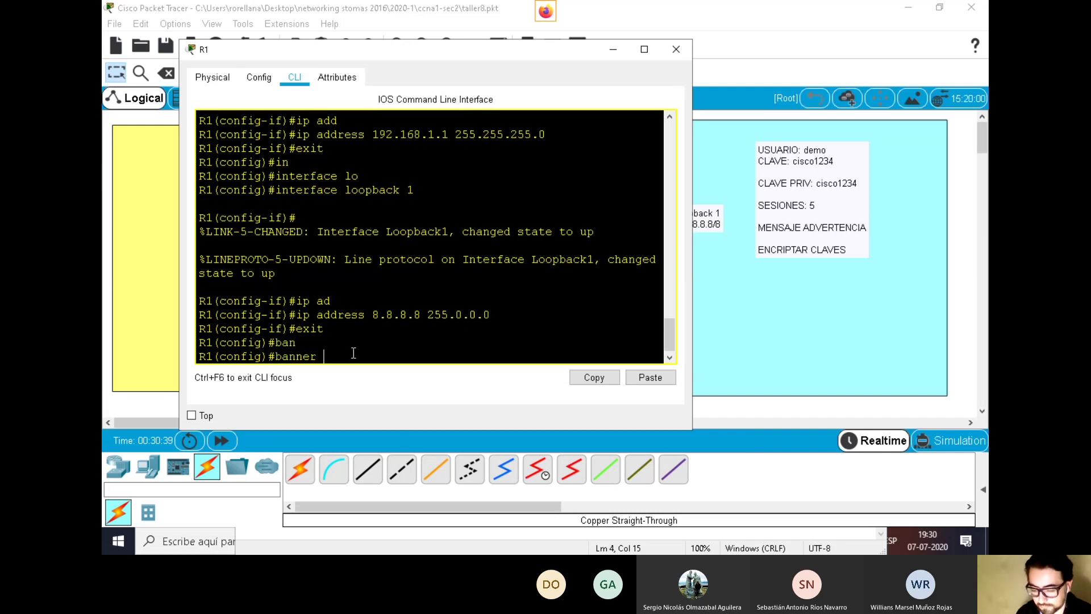
{"action": "type", "text": ",o"}
{"action": "key", "text": "Tab"}
{"action": "key", "text": "BackSpace"}
{"action": "key", "text": "BackSpace"}
{"action": "type", "text": "m"}
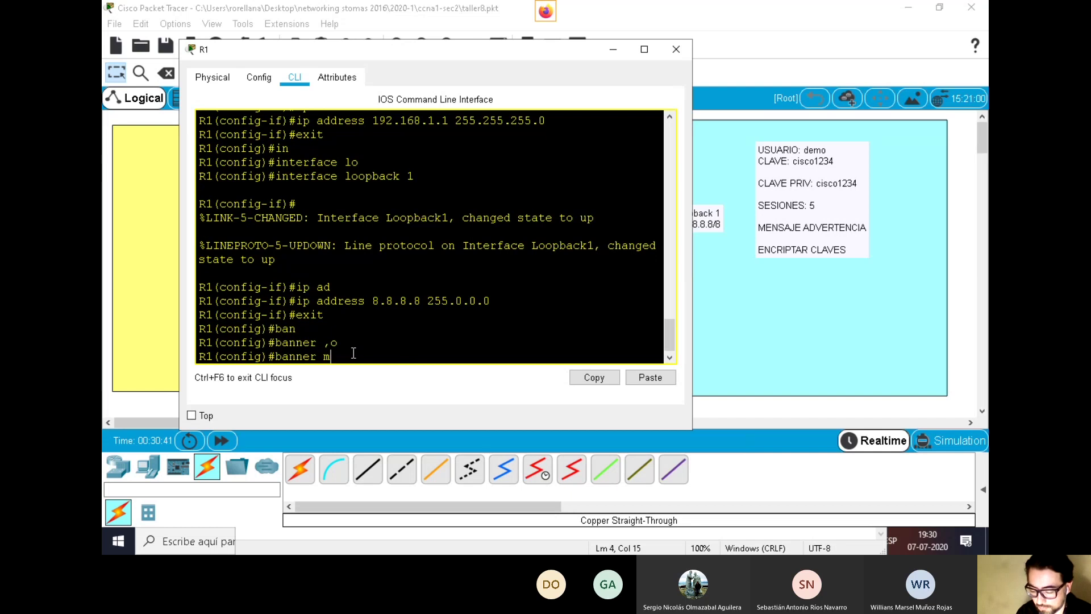
{"action": "key", "text": "Tab"}
{"action": "type", "text": "# "}
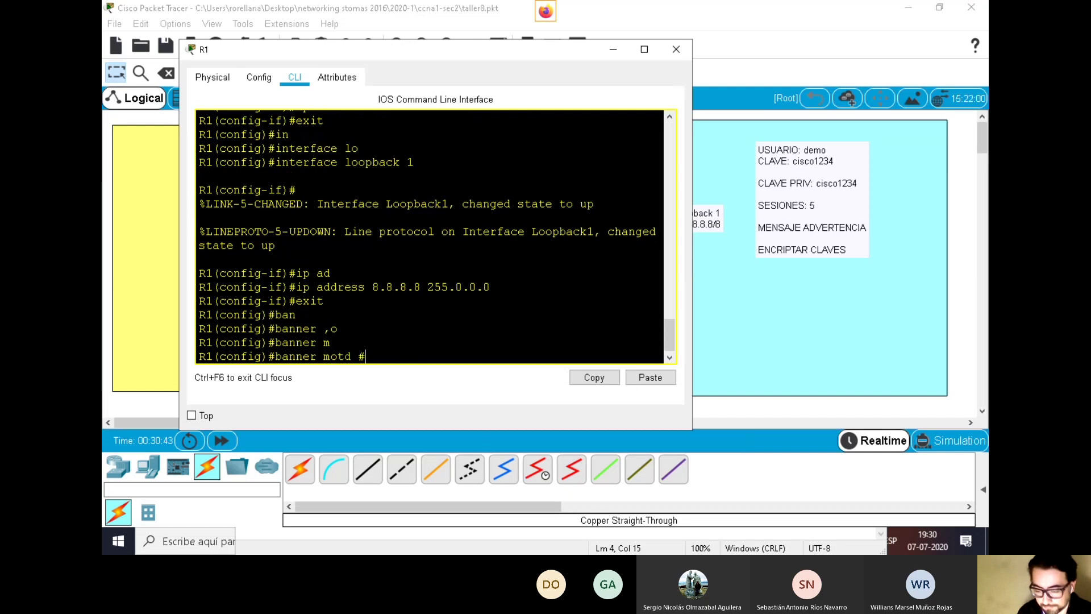
{"action": "type", "text": "R1"}
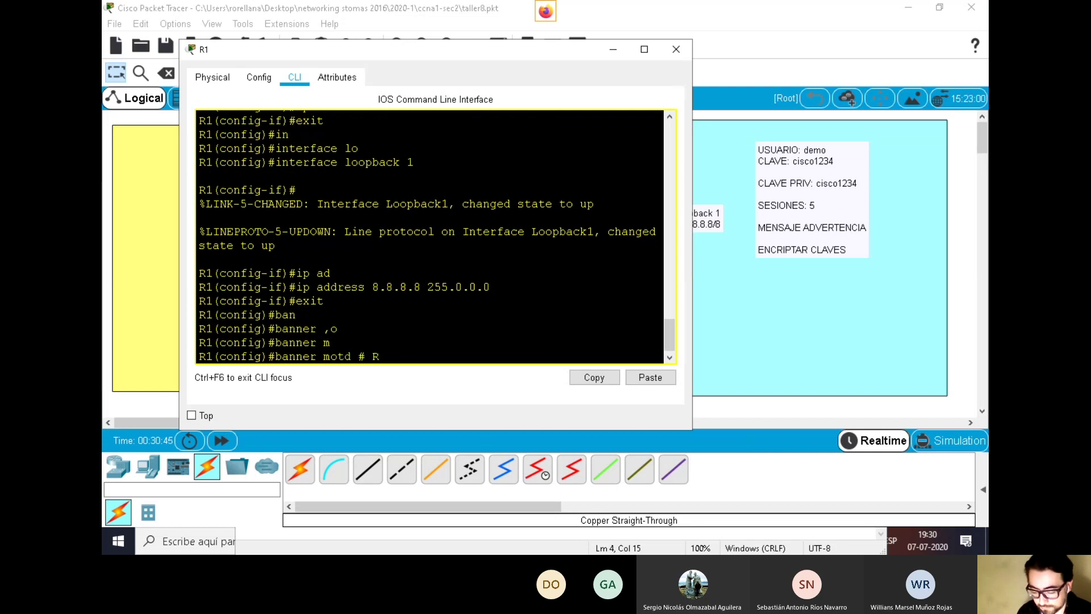
{"action": "type", "text": " SE C"}
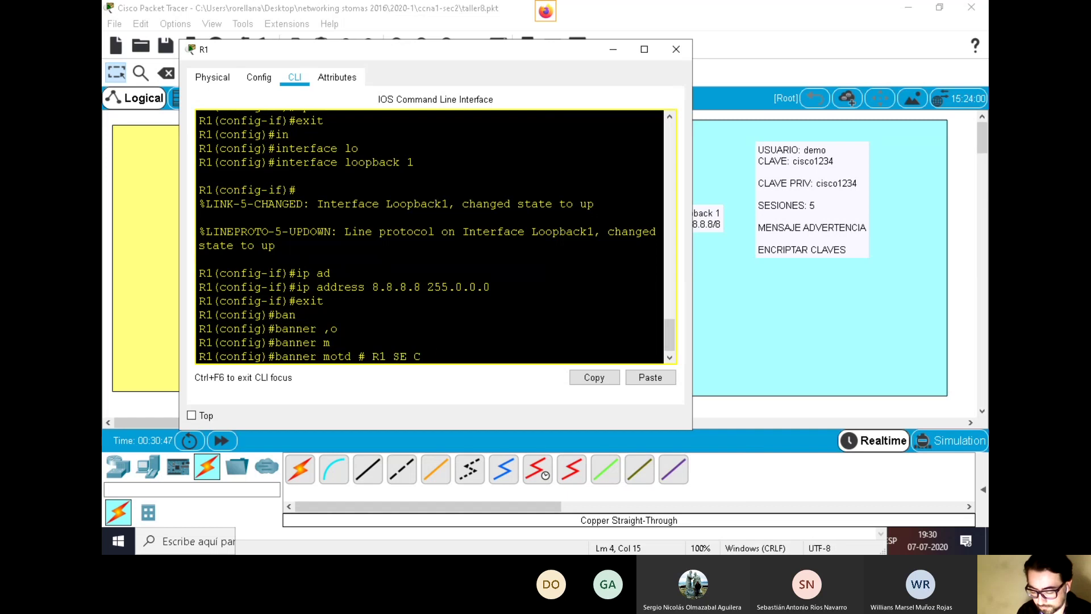
{"action": "type", "text": "ONECTA P"}
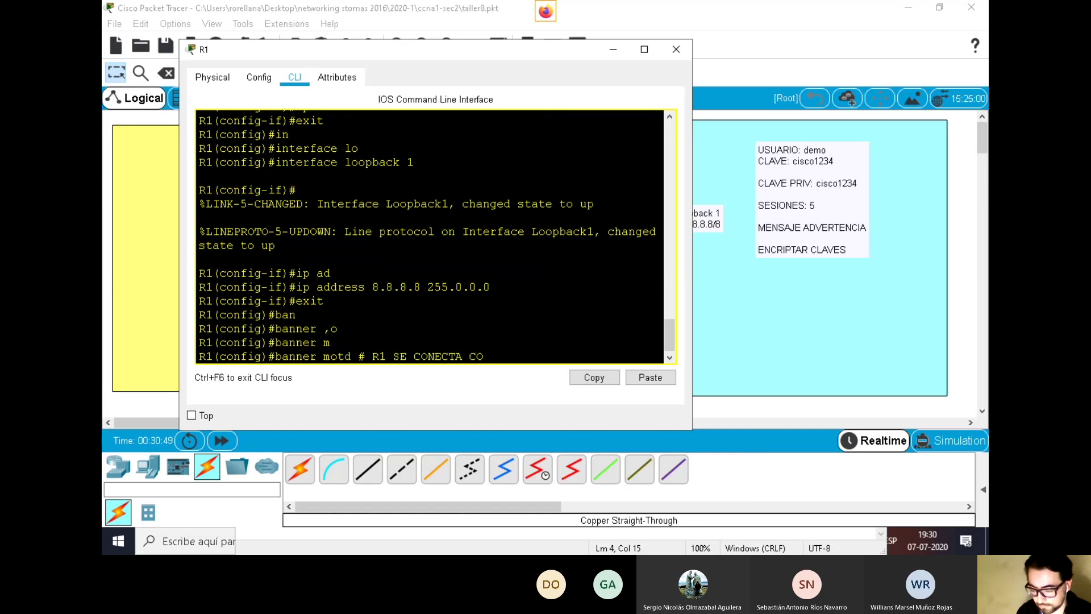
{"action": "type", "text": "R TEL"}
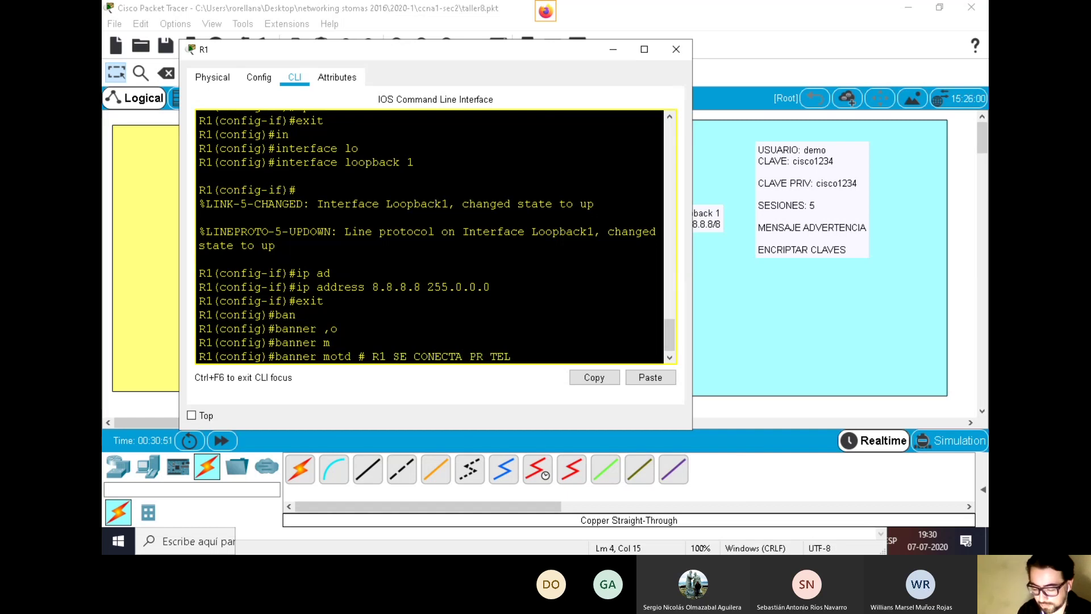
{"action": "type", "text": "NET #"}
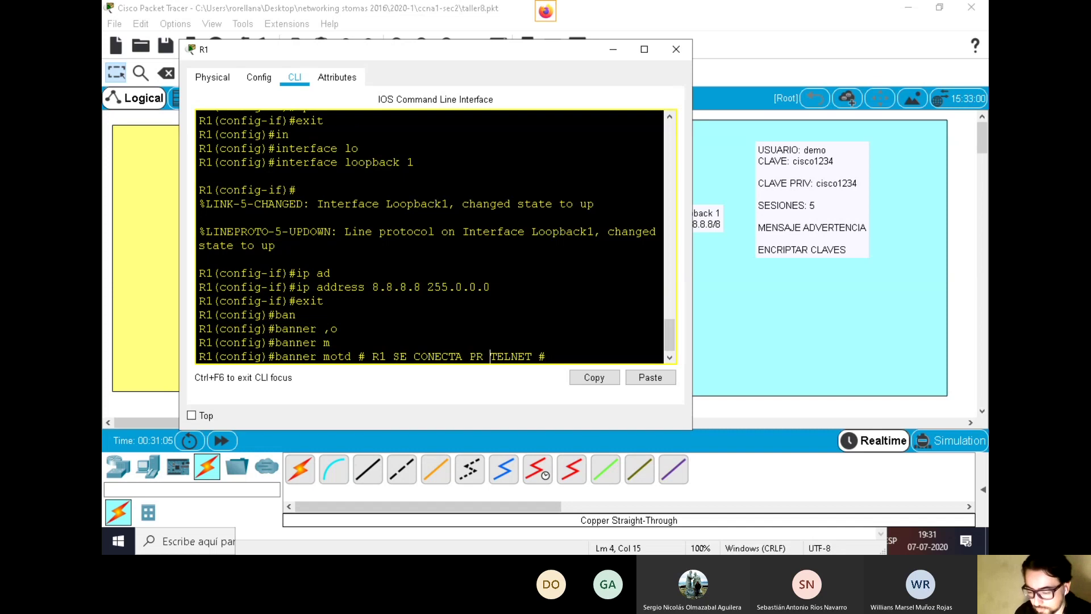
{"action": "key", "text": "Left"}
{"action": "key", "text": "Left"}
{"action": "key", "text": "Left"}
{"action": "key", "text": "Left"}
{"action": "key", "text": "Left"}
{"action": "key", "text": "Left"}
{"action": "key", "text": "Left"}
{"action": "key", "text": "Left"}
{"action": "key", "text": "Left"}
{"action": "key", "text": "BackSpace"}
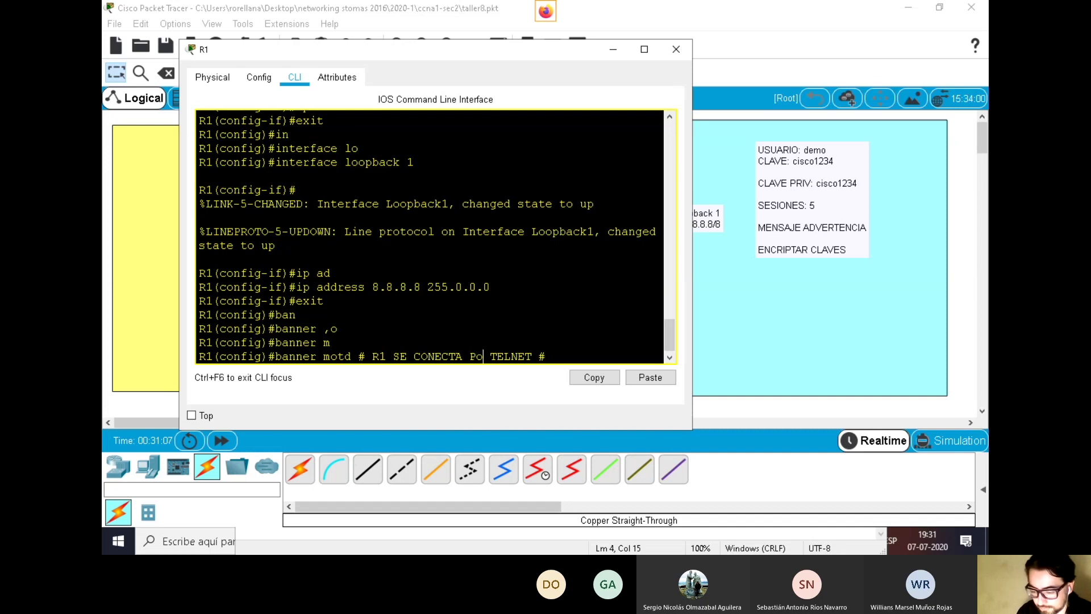
{"action": "type", "text": "OR"}
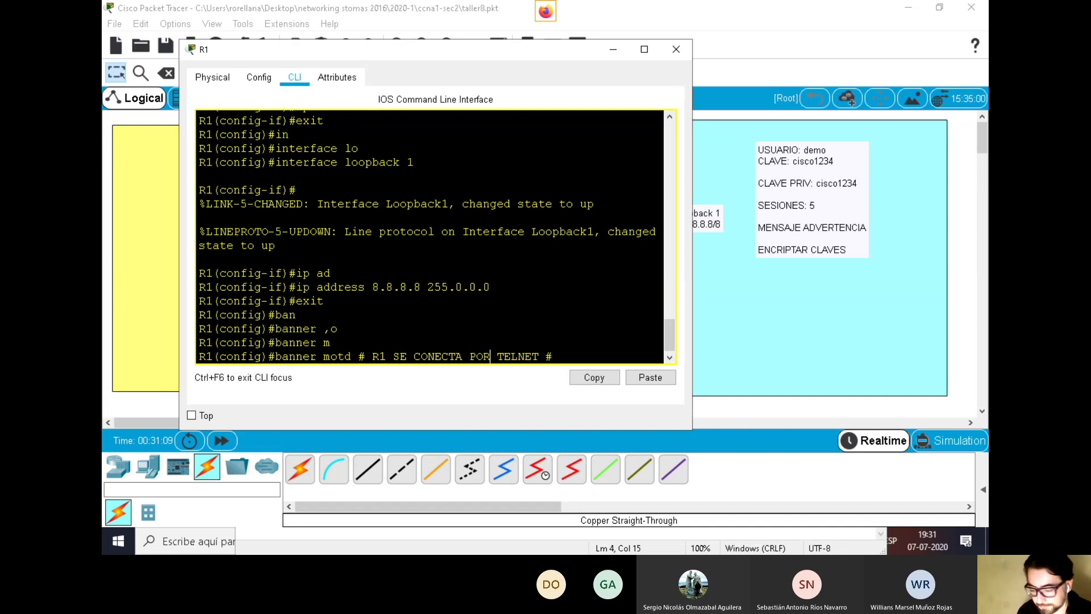
{"action": "key", "text": "Return"}
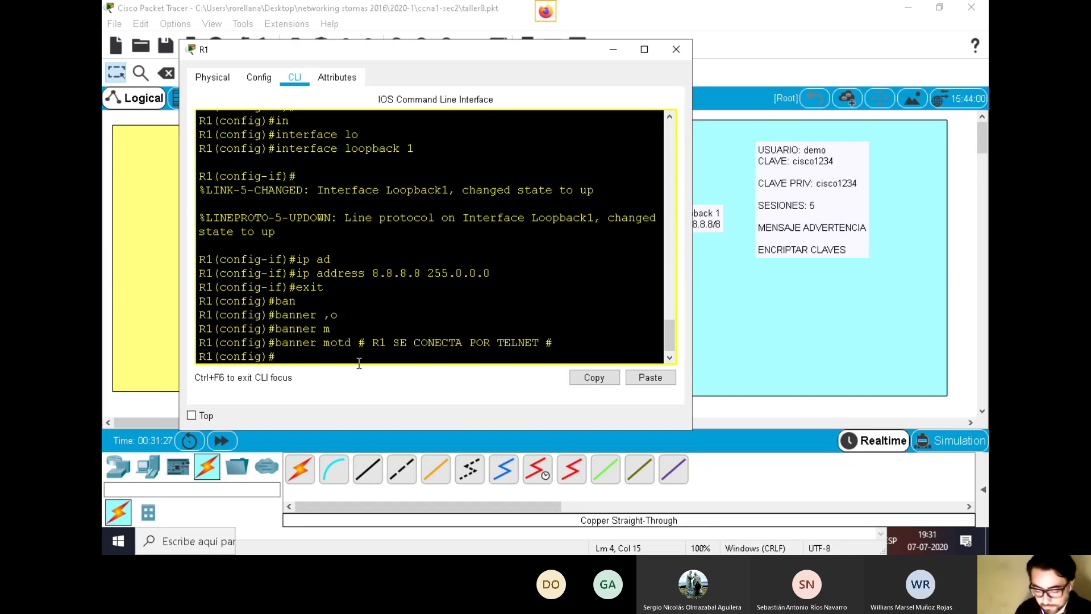
Create a local user with privilege 15 and its password
{"action": "type", "text": "us"}
{"action": "key", "text": "Tab"}
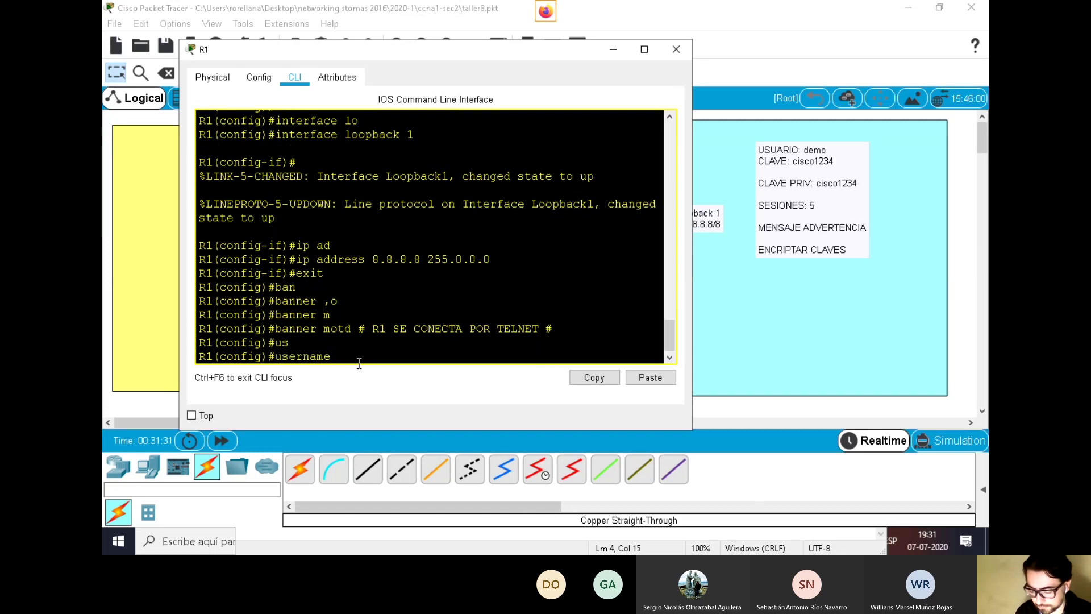
{"action": "type", "text": "demo"}
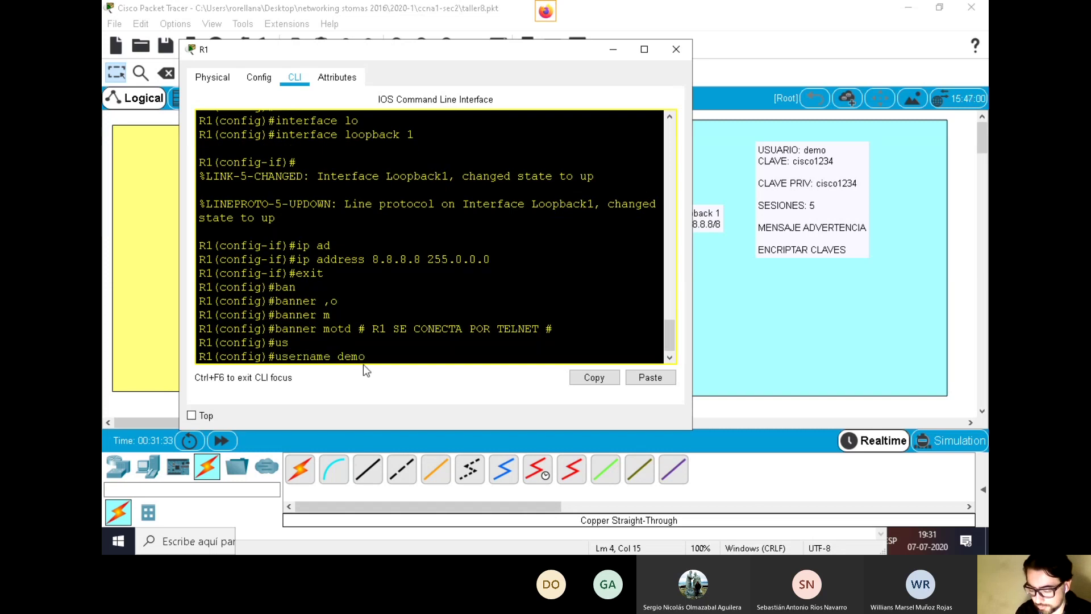
{"action": "type", "text": " pri"}
{"action": "key", "text": "Tab"}
{"action": "type", "text": "15 pas"}
{"action": "key", "text": "Tab"}
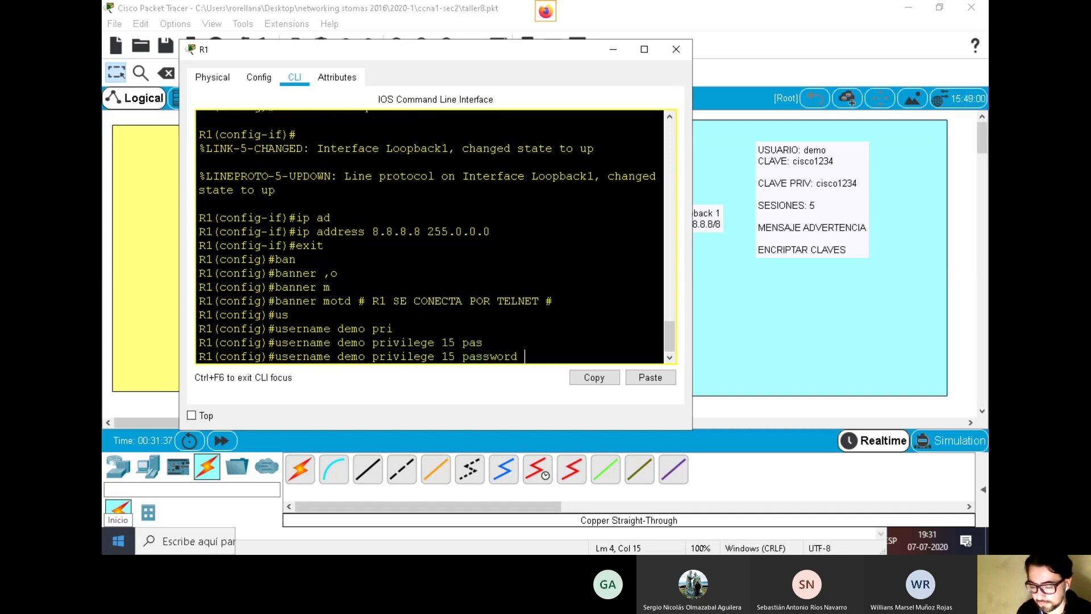
{"action": "type", "text": "cisco1234"}
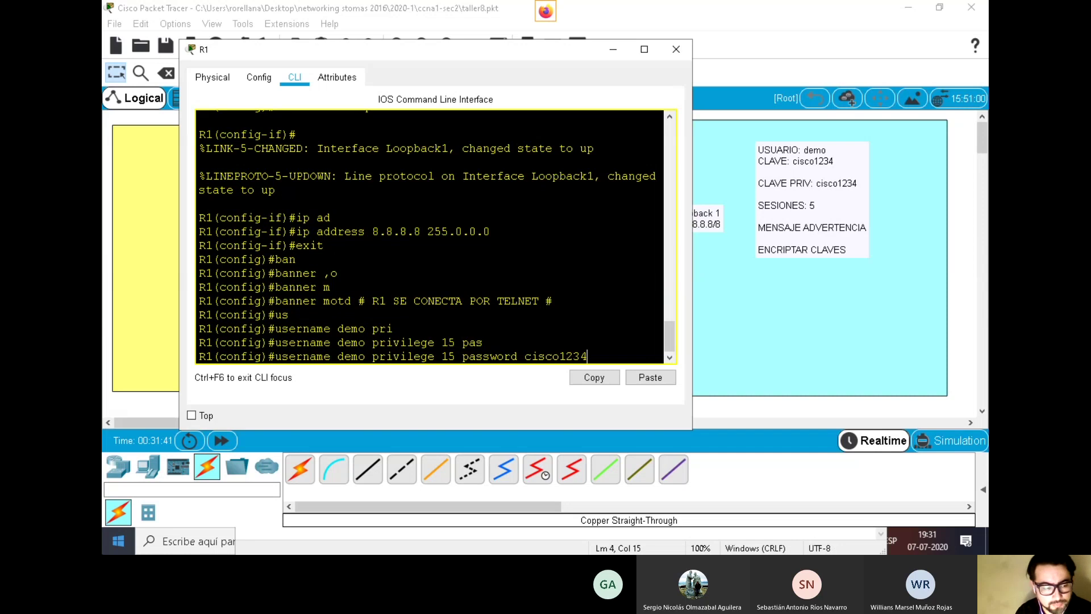
{"action": "key", "text": "Return"}
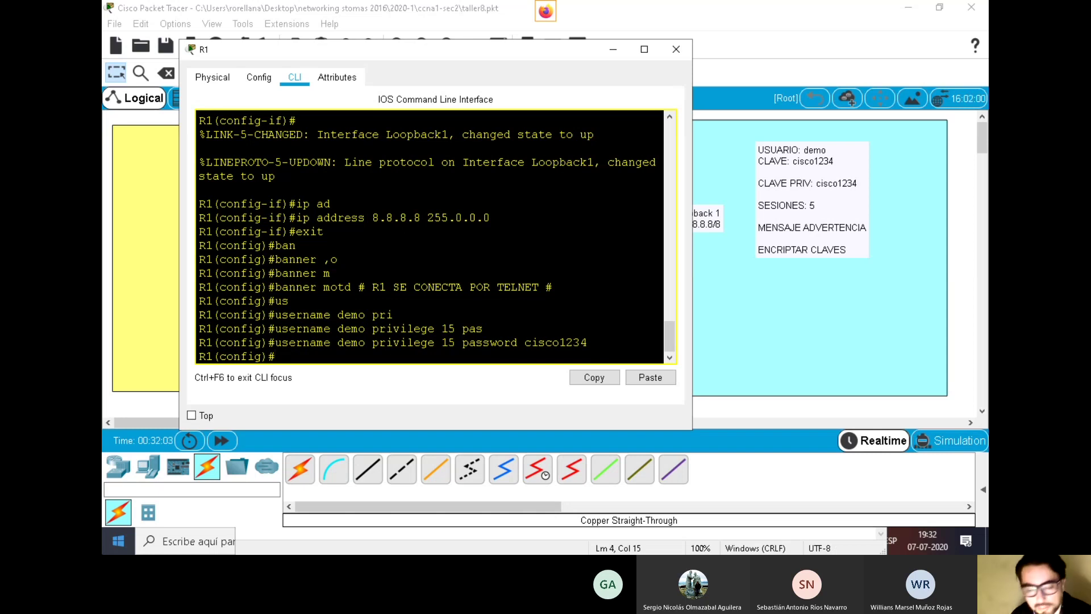
Set R1's enable password
{"action": "type", "text": "ena"}
{"action": "key", "text": "Tab"}
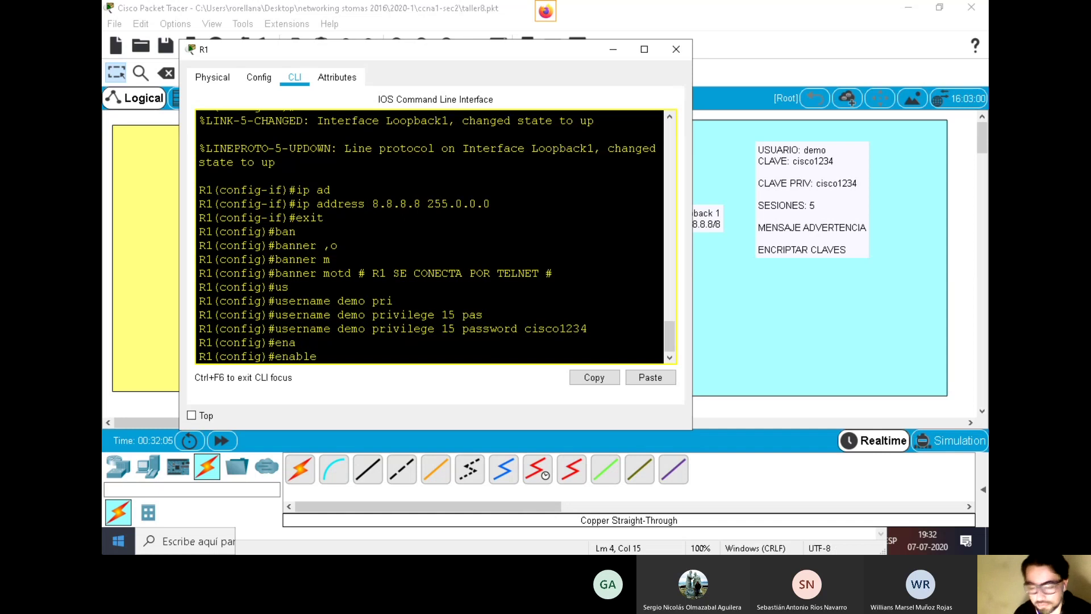
{"action": "type", "text": "pa"}
{"action": "key", "text": "Tab"}
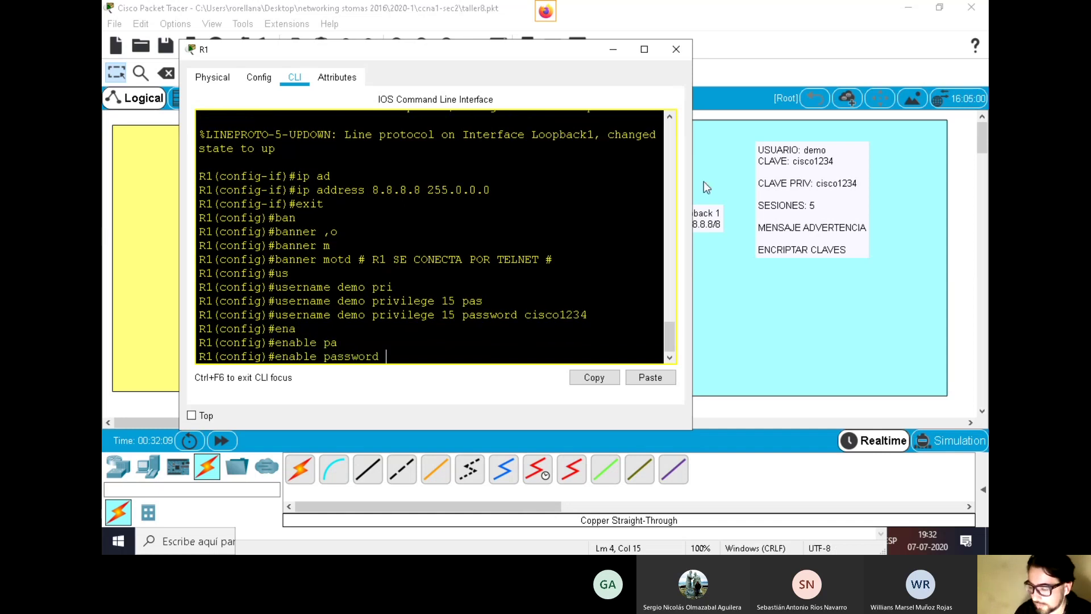
{"action": "type", "text": "cisco"}
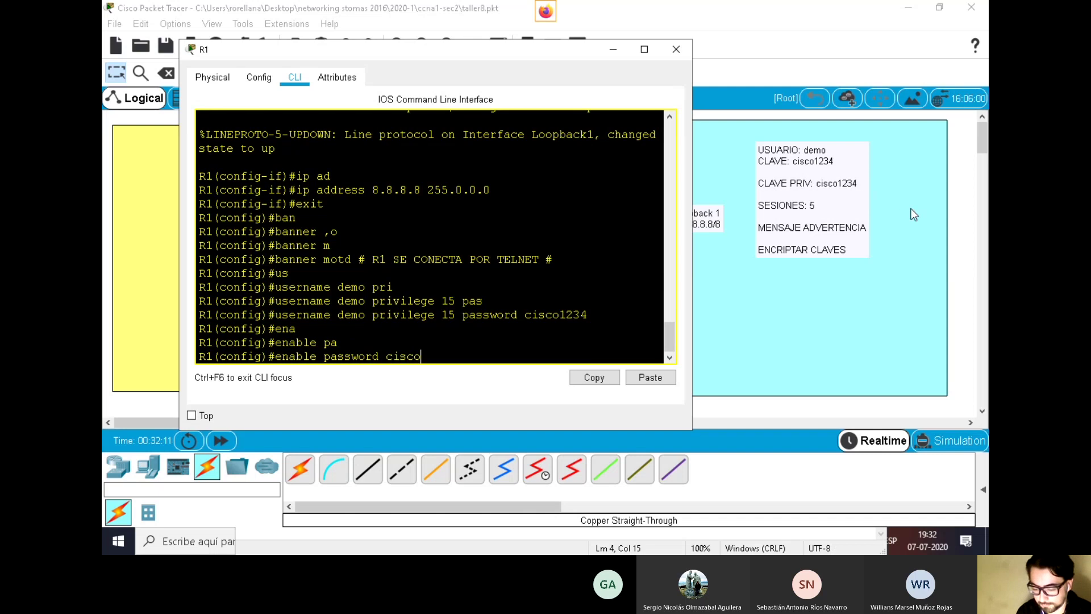
{"action": "type", "text": "1234"}
{"action": "key", "text": "Return"}
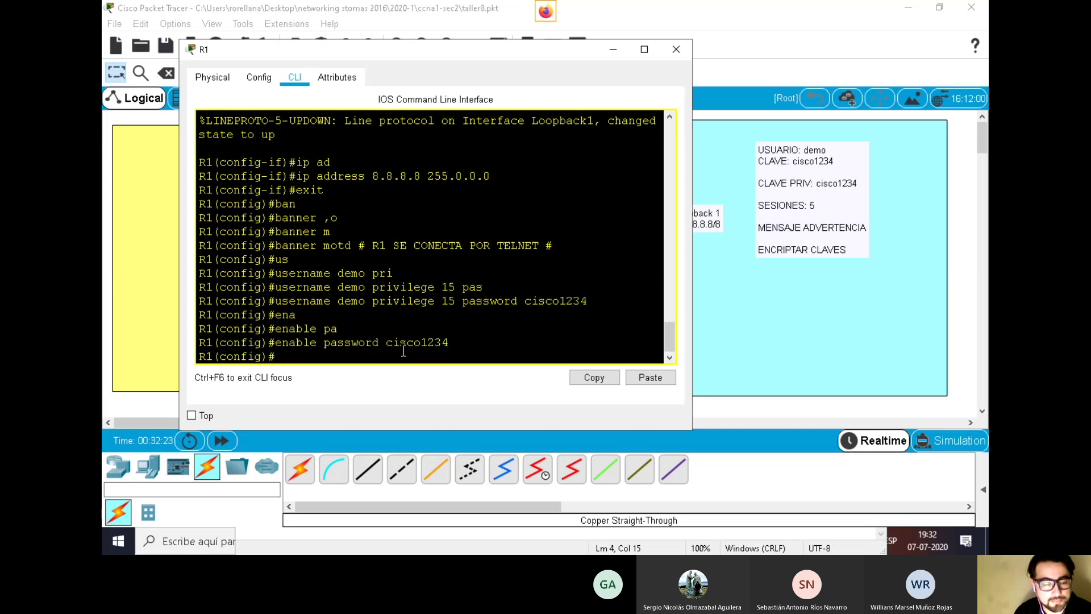
Turn on service password-encryption on R1
{"action": "type", "text": "service"}
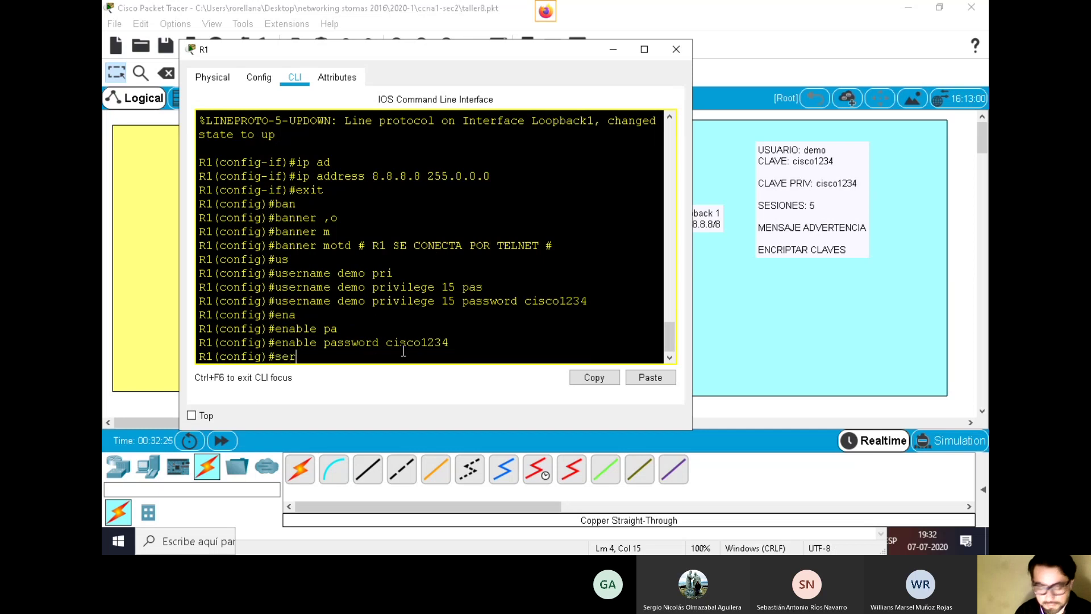
{"action": "key", "text": "Tab"}
{"action": "type", "text": "pa"}
{"action": "key", "text": "Tab"}
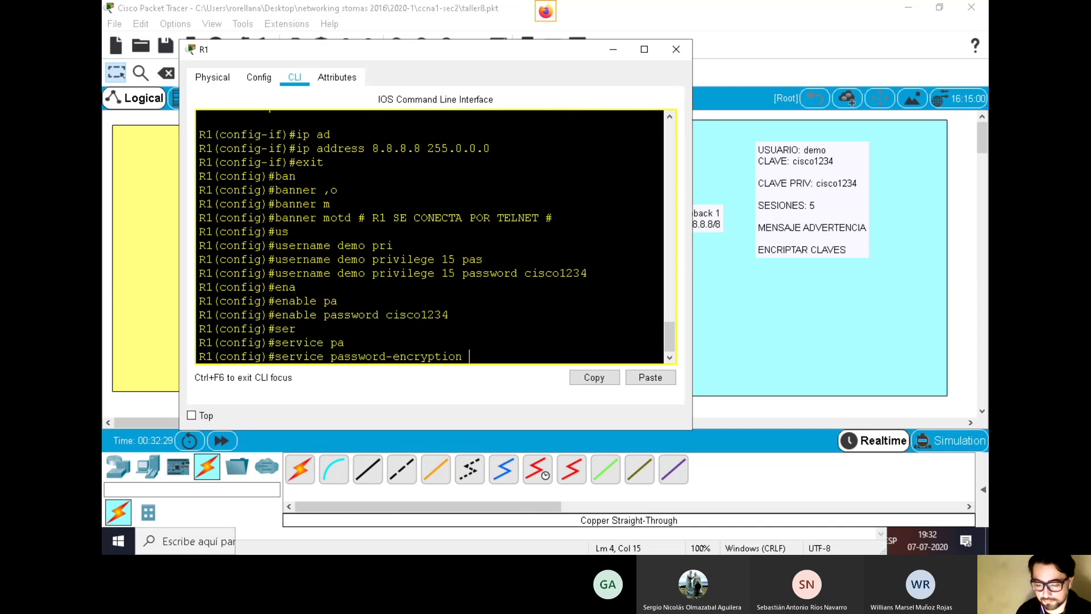
{"action": "key", "text": "Return"}
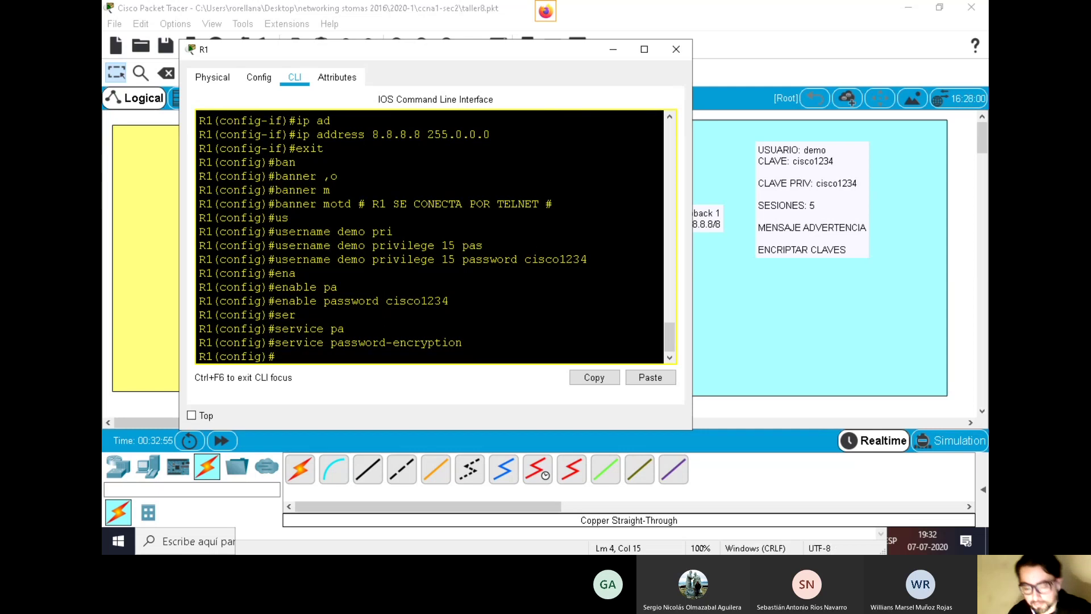
Type the line vty 0 4 command at the configuration prompt
{"action": "type", "text": "lin"}
{"action": "key", "text": "Tab"}
{"action": "type", "text": "v"}
{"action": "key", "text": "Tab"}
{"action": "type", "text": "0 4"}
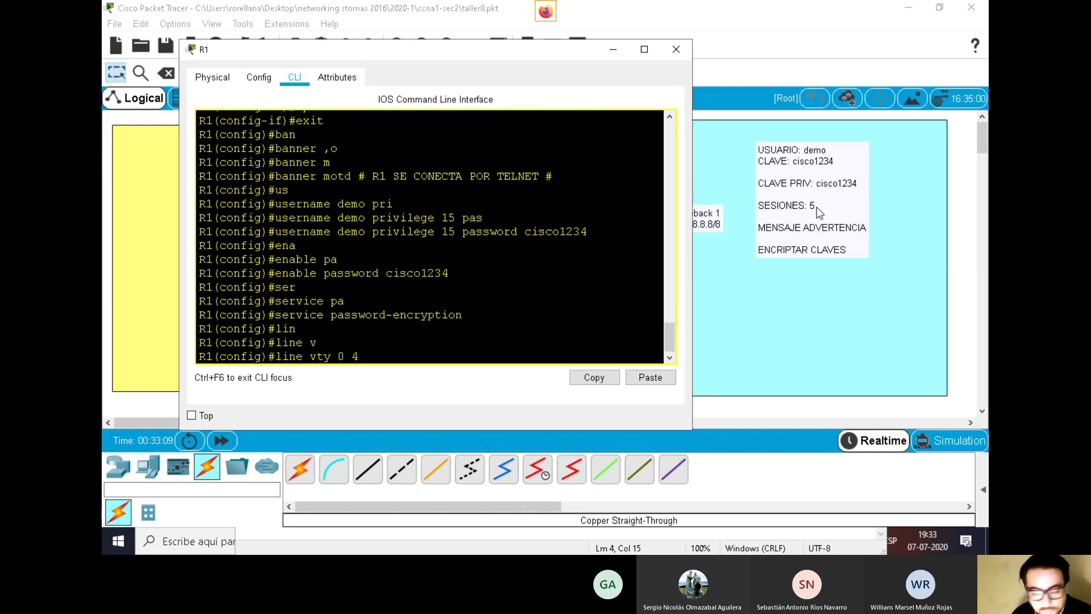
Enter vty lines 0 4 and require login local
{"action": "key", "text": "Return"}
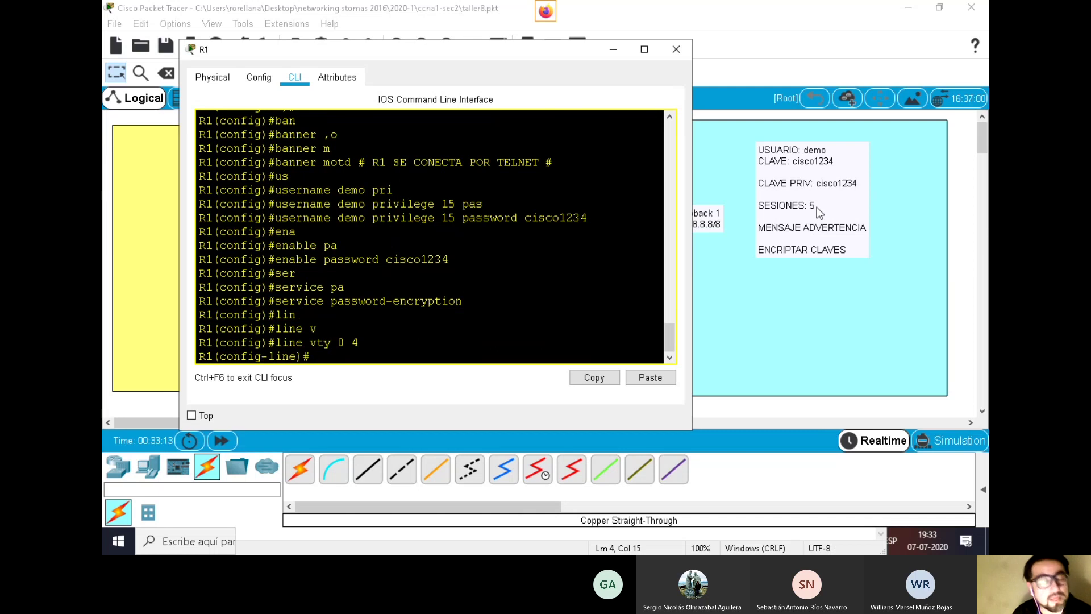
{"action": "type", "text": "login"}
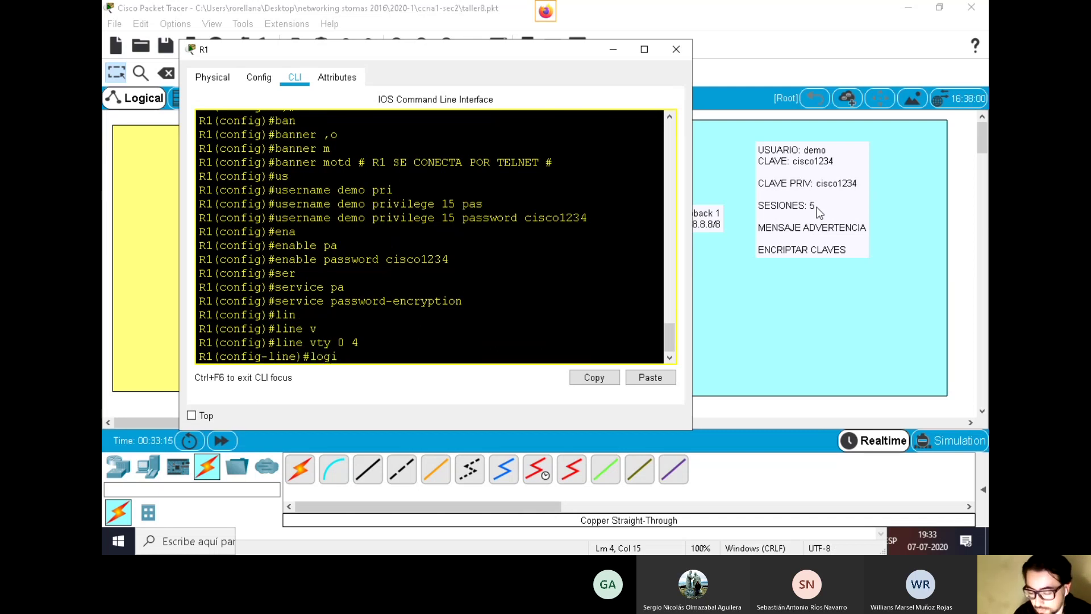
{"action": "key", "text": "Tab"}
{"action": "type", "text": "lo"}
{"action": "key", "text": "Tab"}
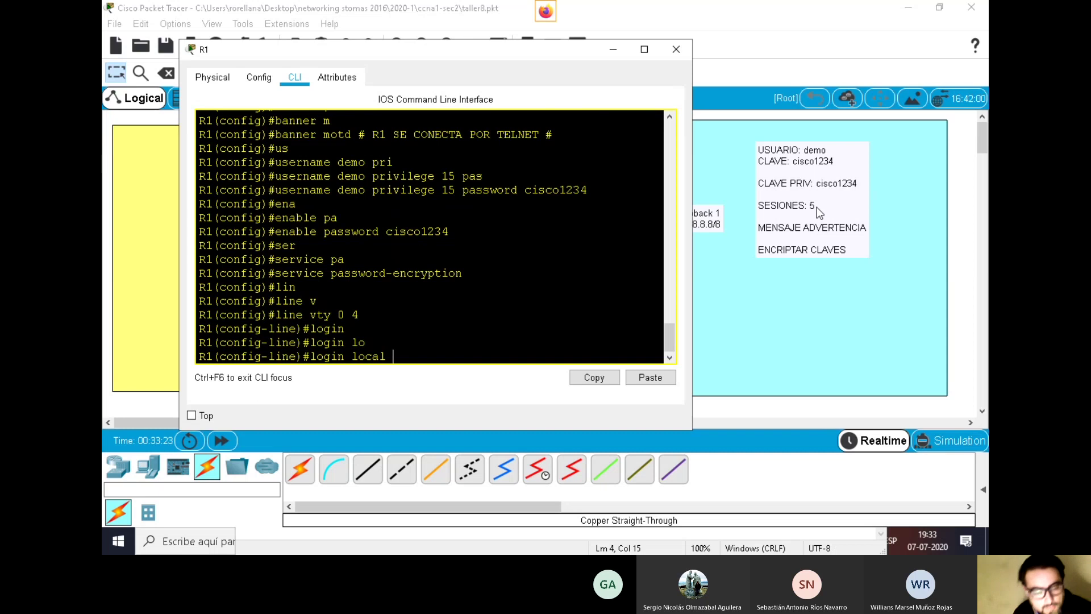
{"action": "key", "text": "Return"}
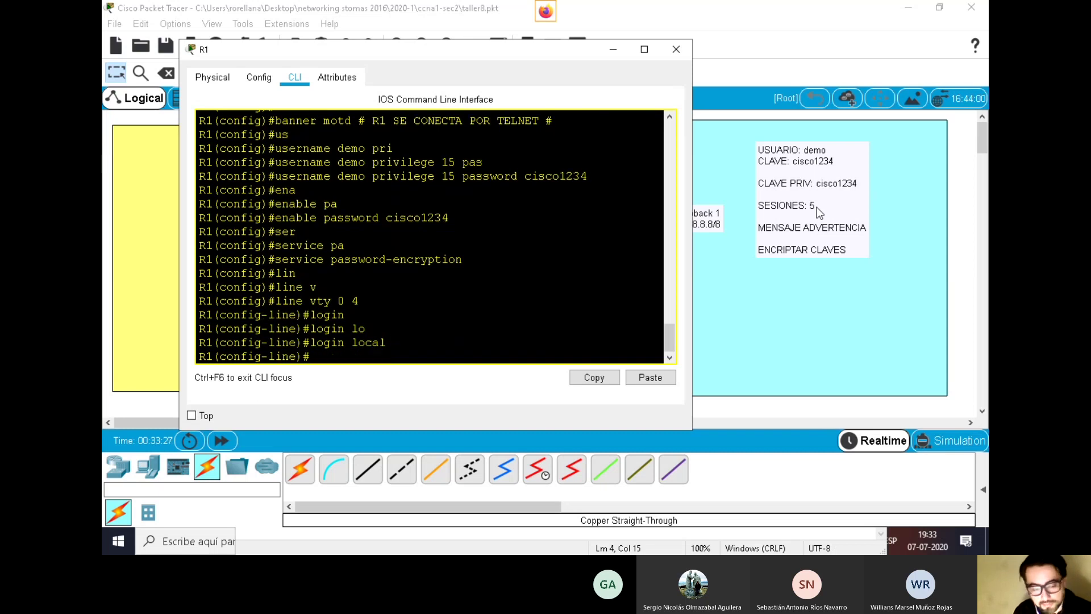
Set transport input telnet on the vty lines
{"action": "type", "text": "tra"}
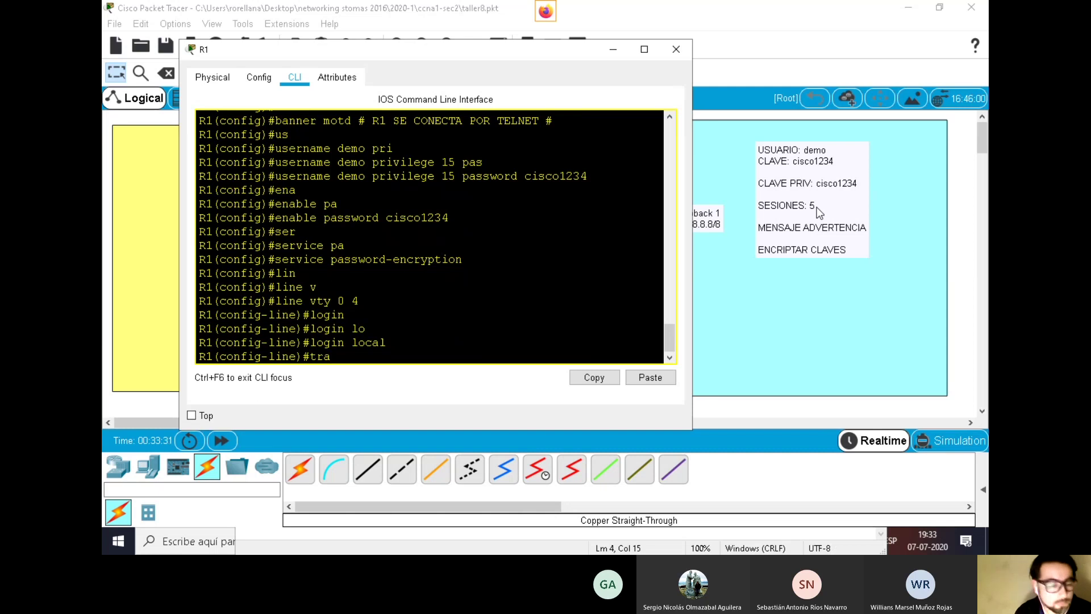
{"action": "key", "text": "Tab"}
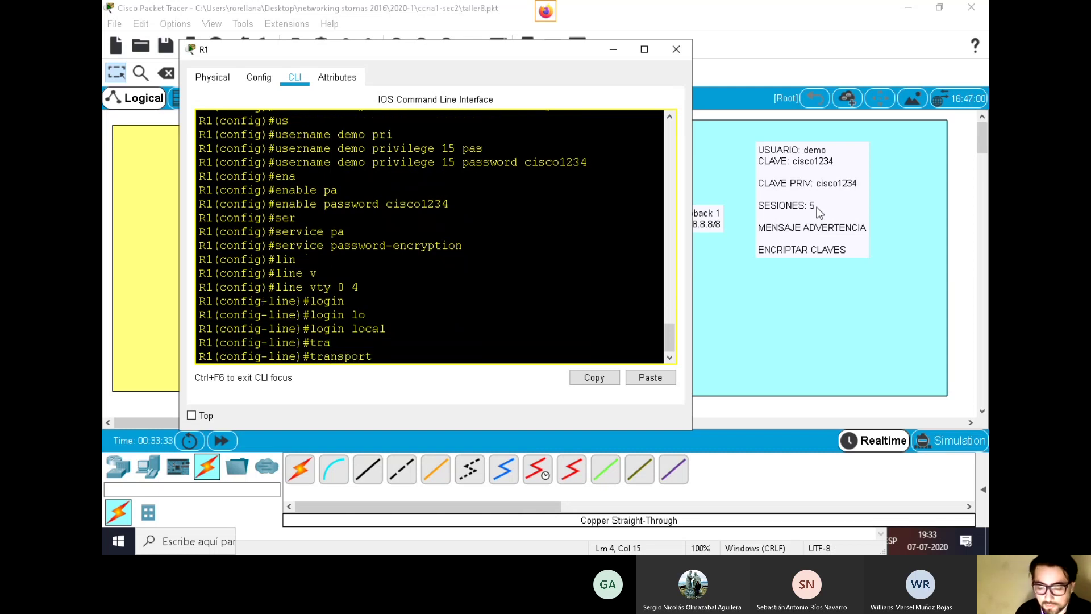
{"action": "type", "text": "i"}
{"action": "key", "text": "Tab"}
{"action": "type", "text": "t"}
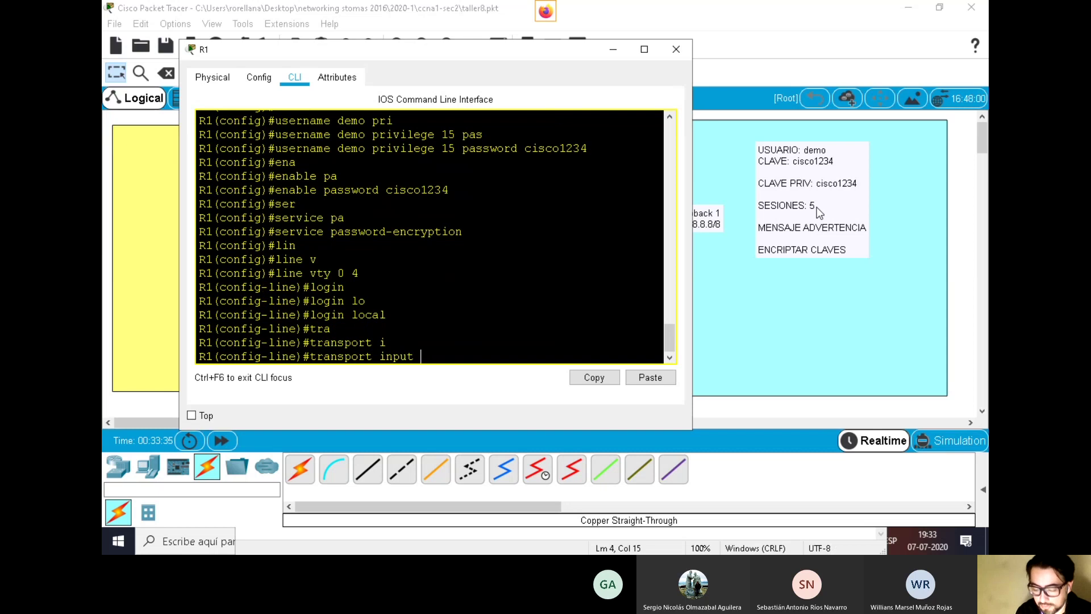
{"action": "key", "text": "Tab"}
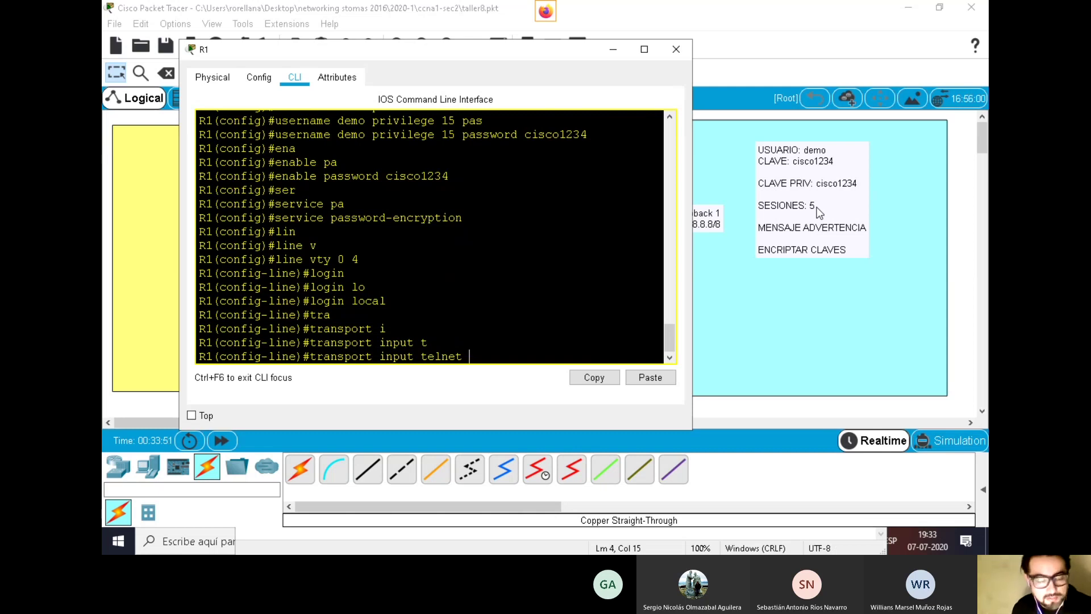
{"action": "key", "text": "Return"}
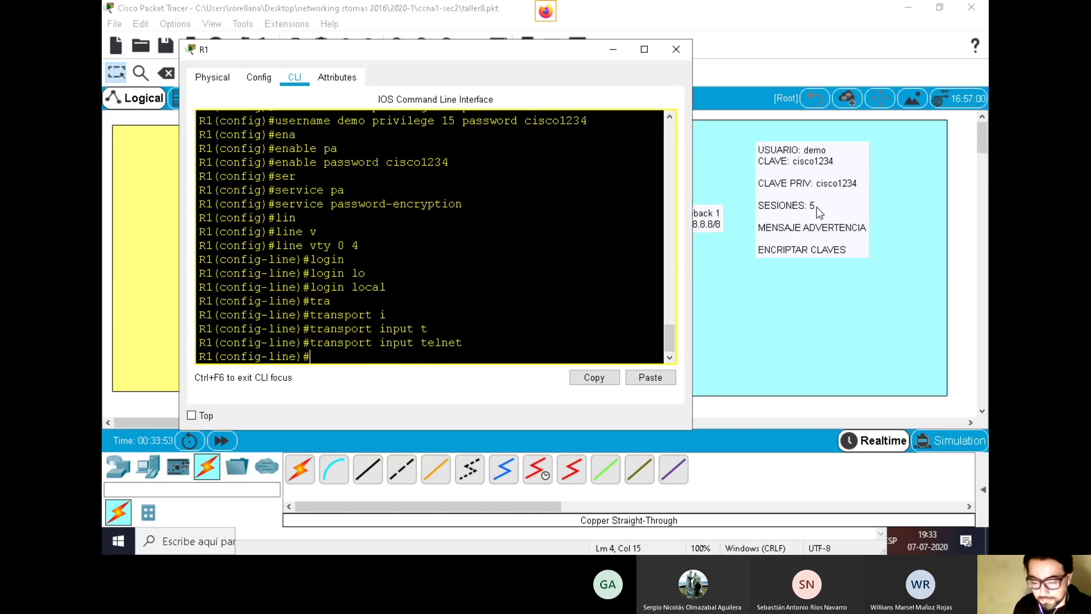
Set transport output telnet on the vty lines
{"action": "type", "text": "tra"}
{"action": "key", "text": "Tab"}
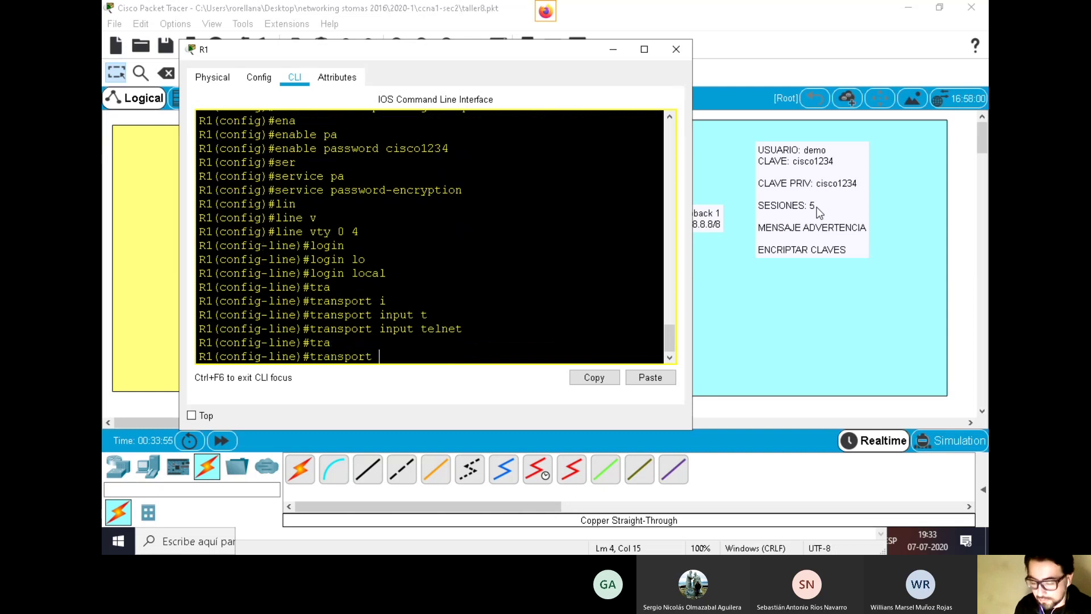
{"action": "type", "text": "o"}
{"action": "key", "text": "Tab"}
{"action": "type", "text": "t"}
{"action": "key", "text": "Tab"}
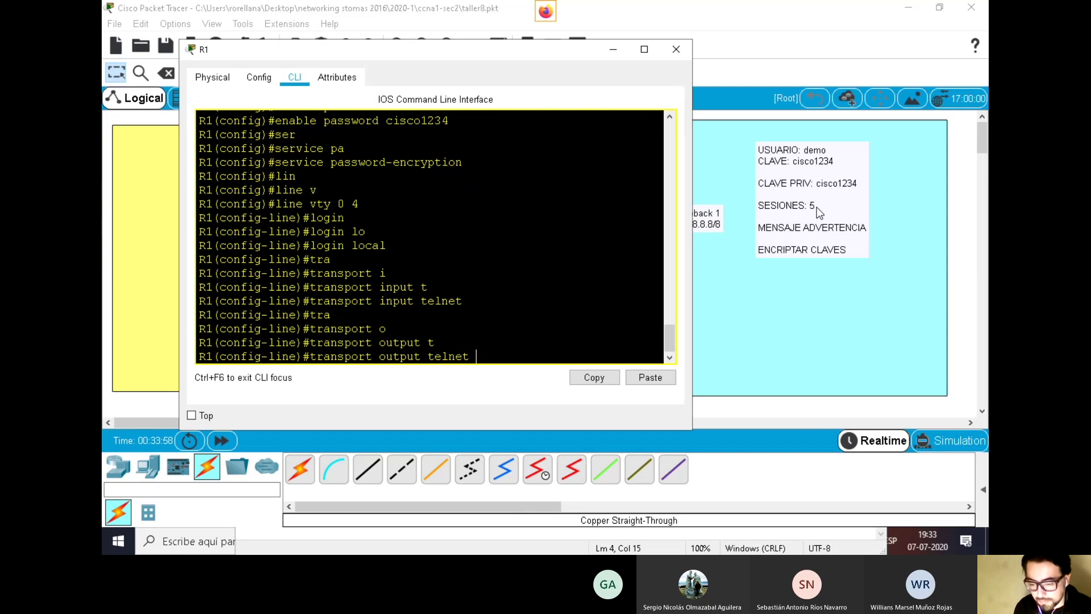
{"action": "key", "text": "Return"}
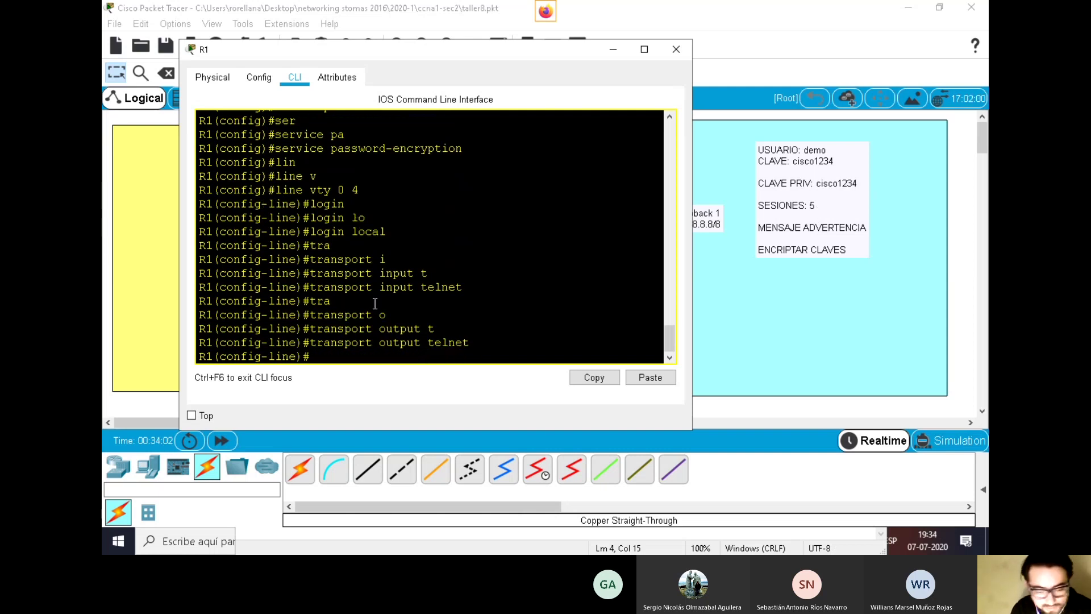
{"action": "left_click_drag", "start_coordinate": [472, 342], "coordinate": [181, 187]}
{"action": "right_click", "coordinate": [243, 201]}
{"action": "left_click", "coordinate": [260, 211]}
{"action": "key", "text": "alt+Tab"}
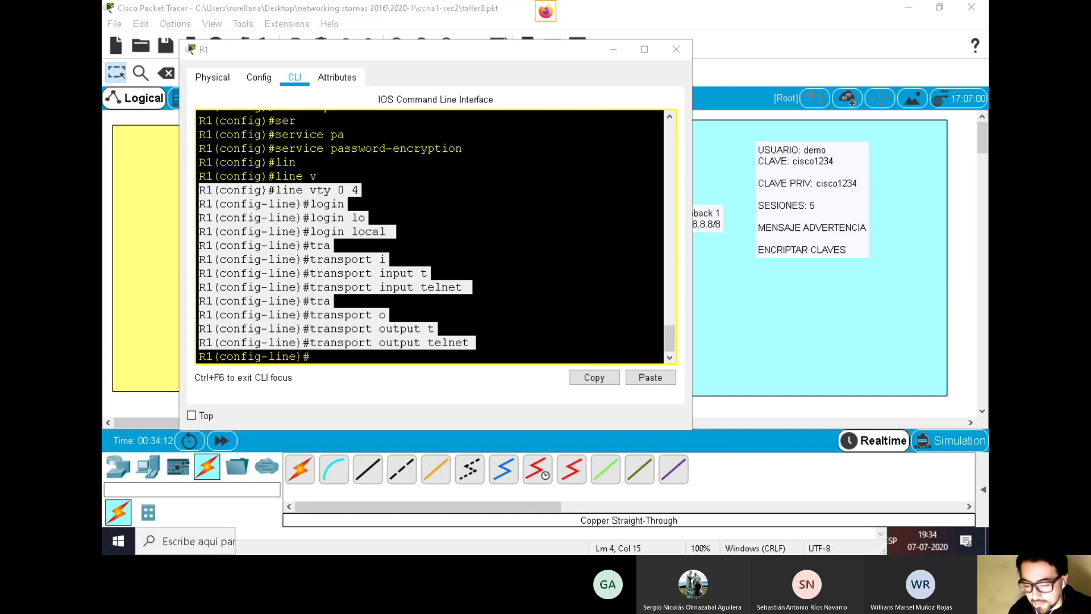
{"action": "left_click_drag", "start_coordinate": [362, 190], "coordinate": [211, 193]}
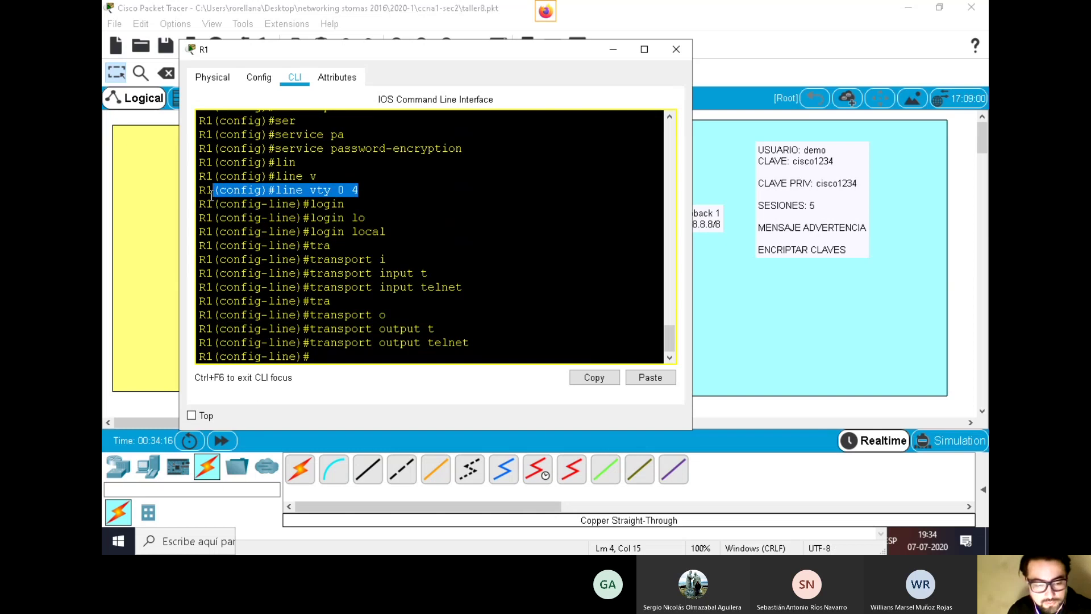
{"action": "left_click_drag", "start_coordinate": [360, 244], "coordinate": [216, 236]}
{"action": "left_click_drag", "start_coordinate": [471, 301], "coordinate": [219, 286]}
{"action": "left_click_drag", "start_coordinate": [499, 341], "coordinate": [216, 339]}
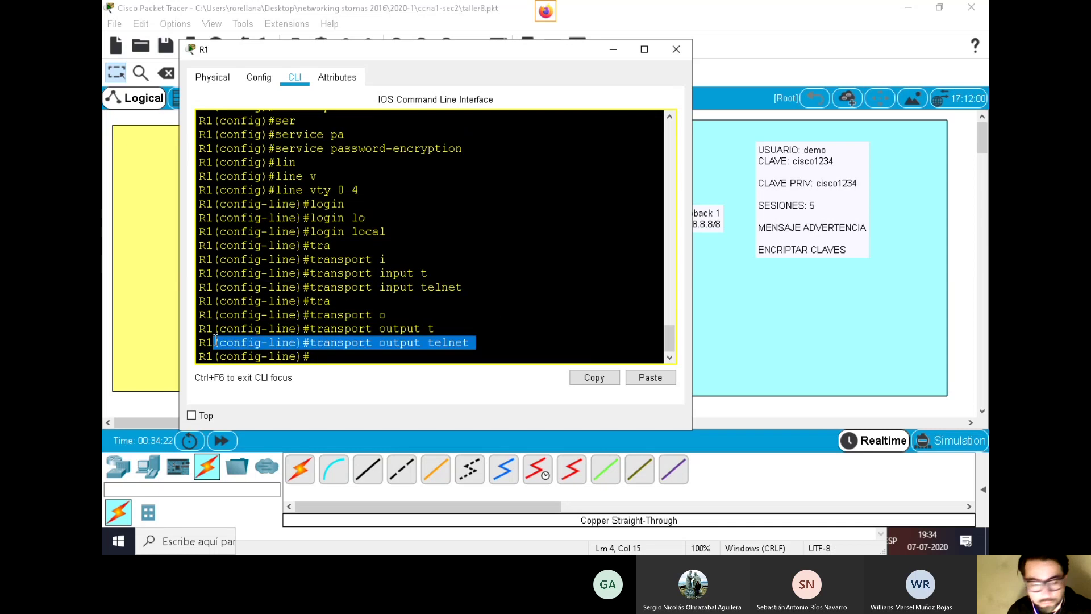
{"action": "left_click", "coordinate": [341, 359]}
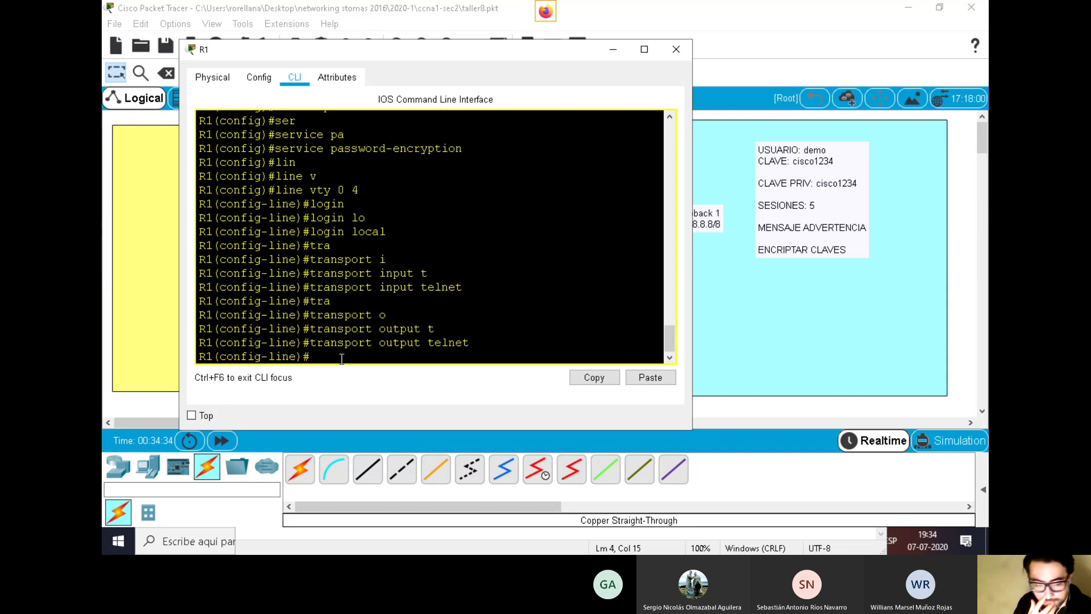
Exit line and global configuration mode on R1, returning to the R1# prompt
{"action": "type", "text": "exit"}
{"action": "key", "text": "Return"}
{"action": "key", "text": "Return"}
{"action": "key", "text": "Return"}
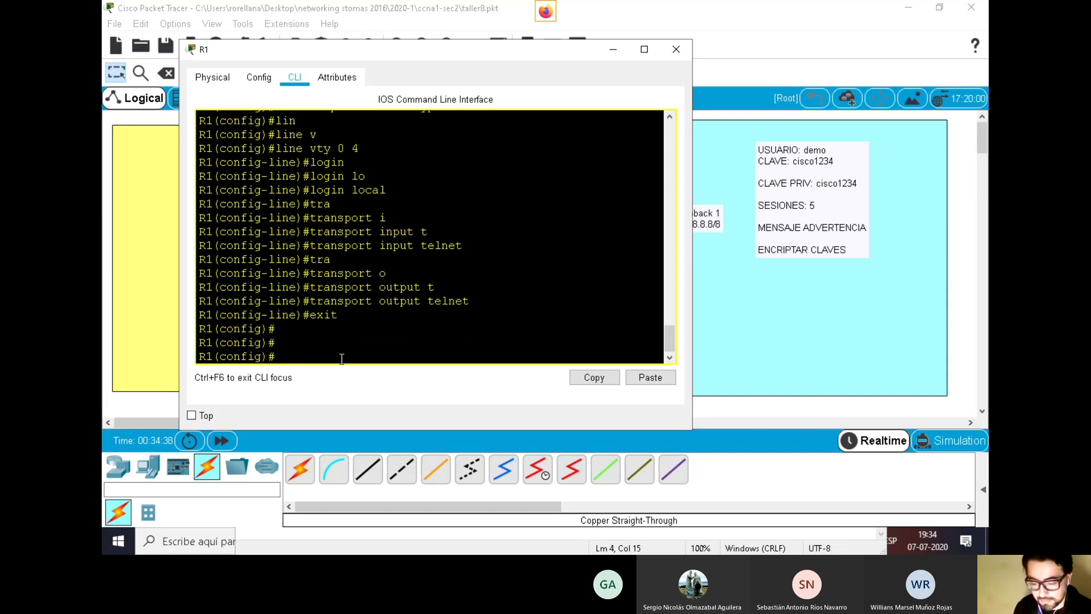
{"action": "type", "text": "exit"}
{"action": "key", "text": "Return"}
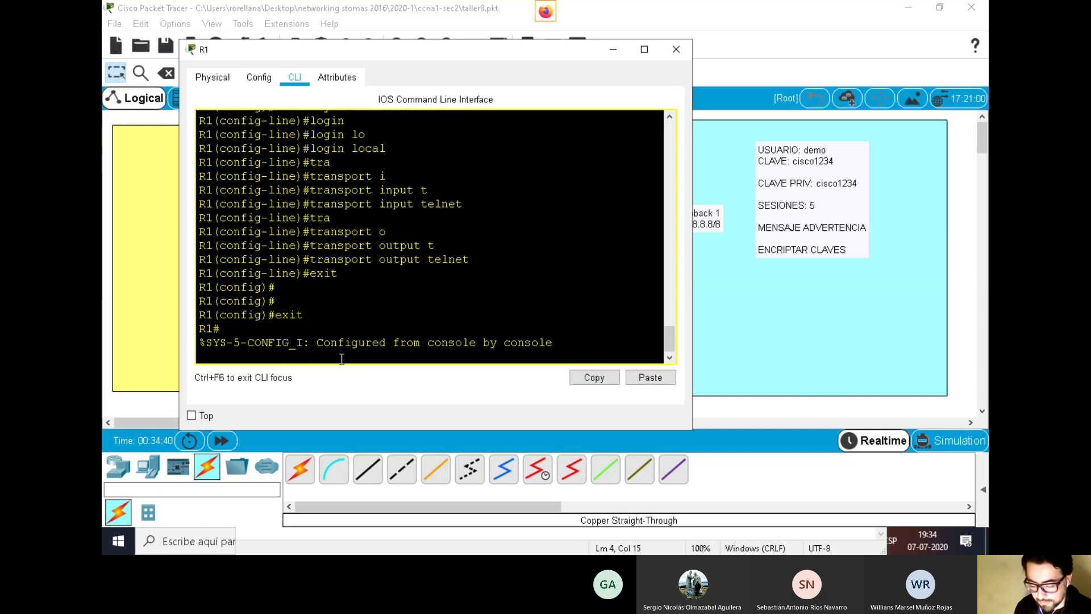
{"action": "key", "text": "Return"}
Run show running-config on R1 and page through to the interface settings
{"action": "type", "text": "cop"}
{"action": "key", "text": "BackSpace"}
{"action": "key", "text": "BackSpace"}
{"action": "key", "text": "BackSpace"}
{"action": "type", "text": "sh"}
{"action": "key", "text": "Tab"}
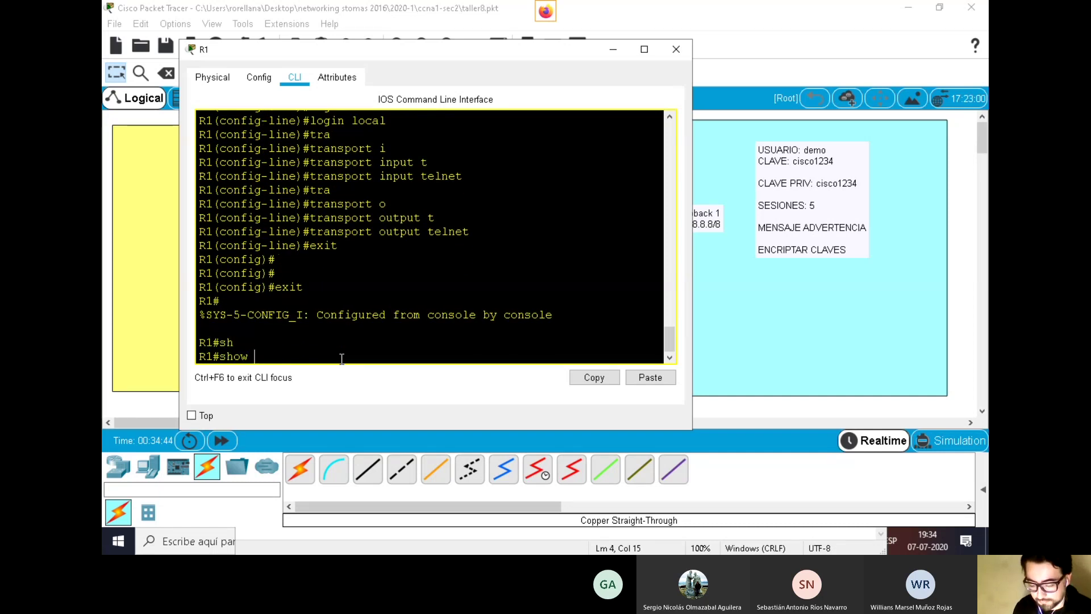
{"action": "type", "text": "run"}
{"action": "key", "text": "Tab"}
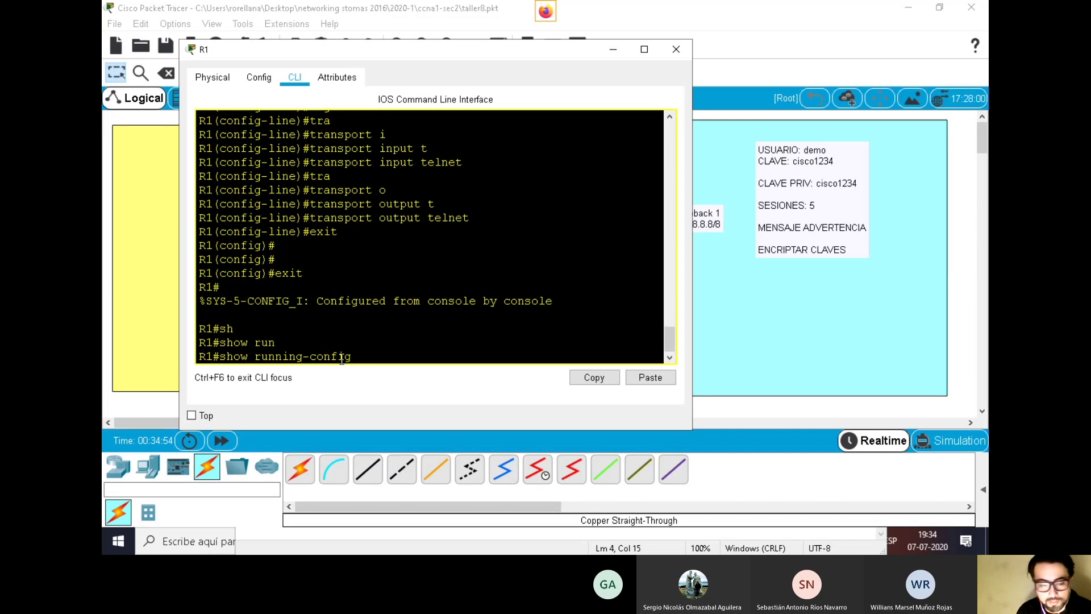
{"action": "key", "text": "Return"}
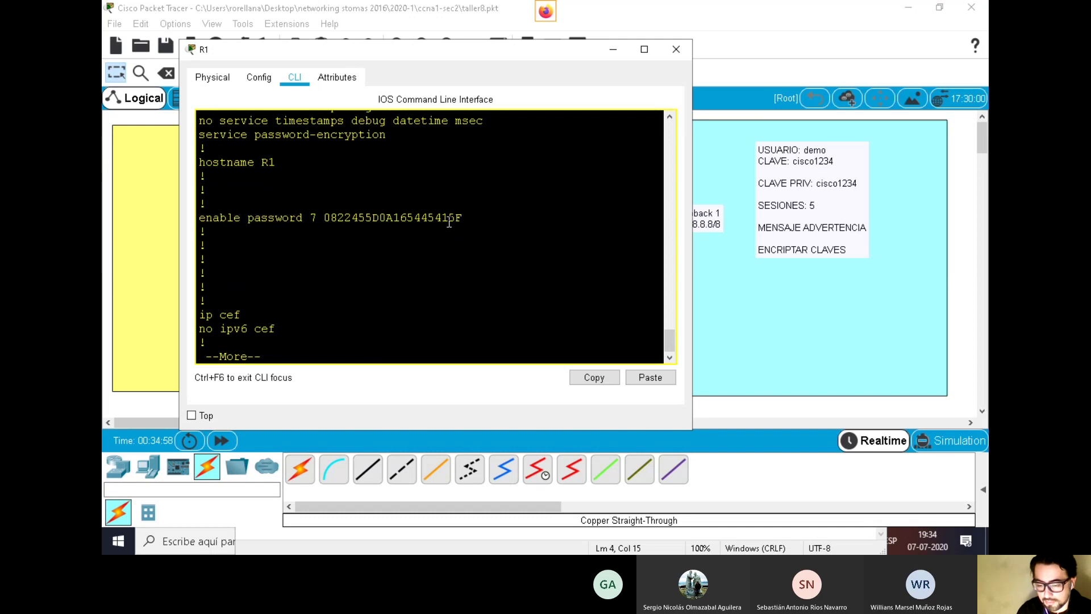
{"action": "key", "text": "Return"}
{"action": "key", "text": "Return"}
{"action": "key", "text": "Return"}
{"action": "key", "text": "Return"}
{"action": "key", "text": "Return"}
{"action": "key", "text": "Return"}
{"action": "key", "text": "Return"}
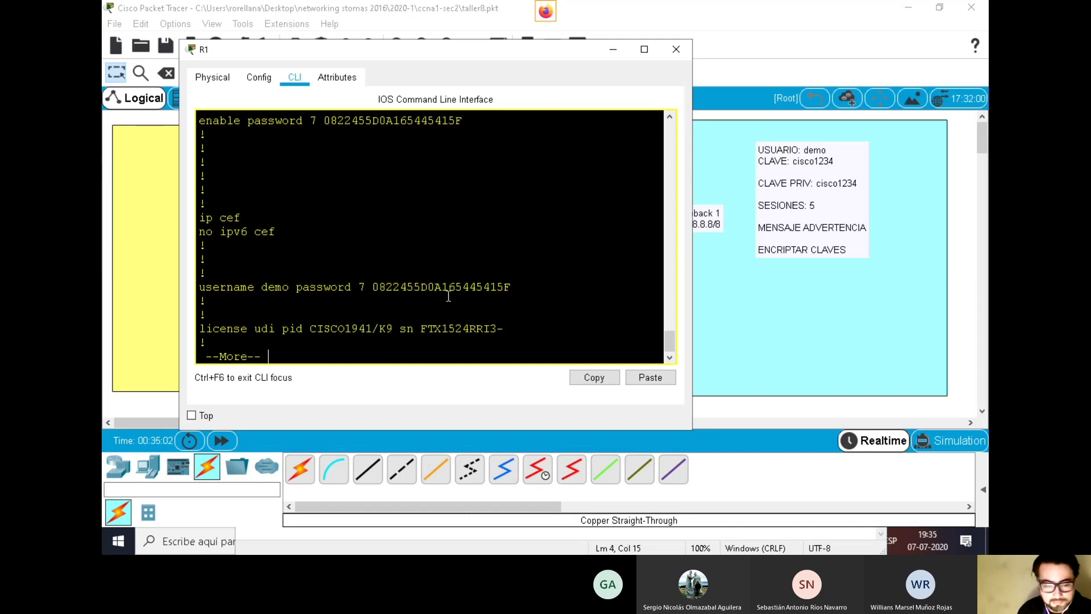
{"action": "key", "text": "Return"}
{"action": "key", "text": "Return"}
{"action": "key", "text": "Return"}
{"action": "key", "text": "Return"}
{"action": "key", "text": "Return"}
{"action": "key", "text": "Return"}
{"action": "key", "text": "Return"}
{"action": "key", "text": "Return"}
{"action": "key", "text": "Return"}
{"action": "key", "text": "Return"}
{"action": "key", "text": "Return"}
{"action": "key", "text": "Return"}
{"action": "key", "text": "Return"}
{"action": "key", "text": "Return"}
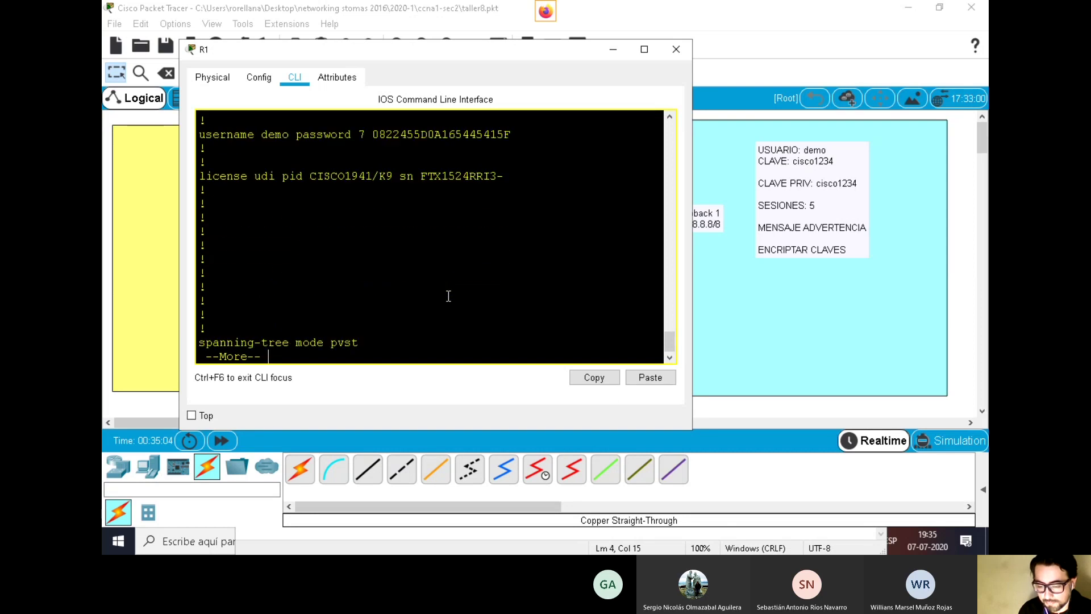
{"action": "key", "text": "Return"}
{"action": "key", "text": "Return"}
{"action": "key", "text": "Return"}
{"action": "key", "text": "Return"}
{"action": "key", "text": "Return"}
{"action": "key", "text": "Return"}
{"action": "key", "text": "Return"}
{"action": "key", "text": "Return"}
{"action": "key", "text": "Return"}
{"action": "key", "text": "Return"}
{"action": "key", "text": "Return"}
{"action": "key", "text": "Return"}
{"action": "key", "text": "Return"}
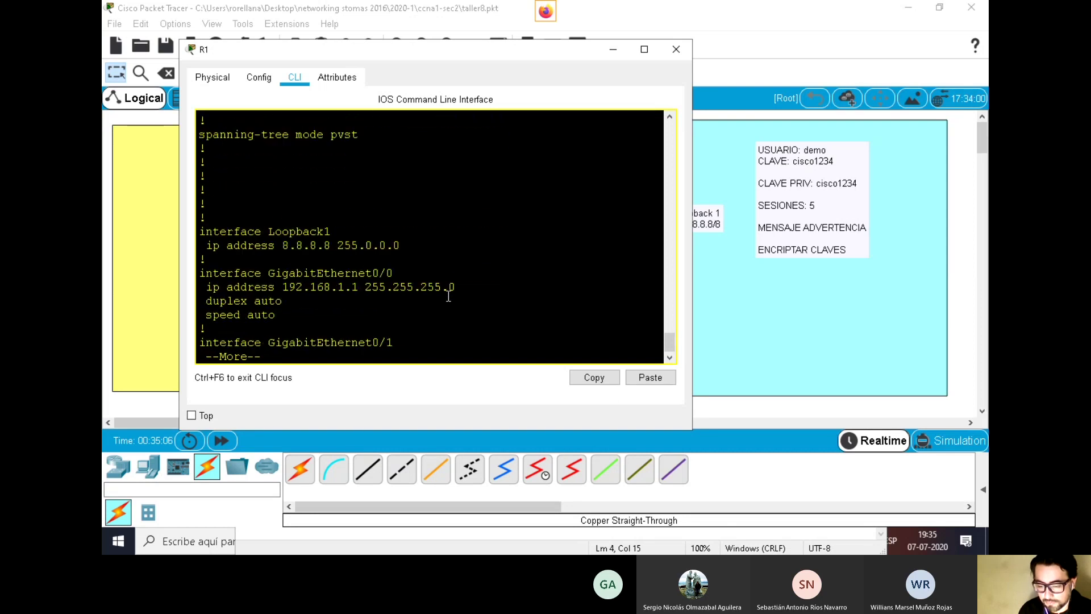
{"action": "key", "text": "Return"}
Highlight the Loopback1 and GigabitEthernet0/0 settings and the 'R1 SE CONECTA POR TELNET' banner
{"action": "left_click_drag", "start_coordinate": [464, 274], "coordinate": [213, 211]}
{"action": "left_click", "coordinate": [302, 253]}
{"action": "double_click", "coordinate": [276, 245]}
{"action": "left_click_drag", "start_coordinate": [400, 218], "coordinate": [200, 220]}
{"action": "left_click", "coordinate": [449, 299]}
{"action": "key", "text": "Return"}
{"action": "key", "text": "Return"}
{"action": "key", "text": "Return"}
{"action": "key", "text": "Return"}
{"action": "key", "text": "Return"}
{"action": "key", "text": "Return"}
{"action": "key", "text": "Return"}
{"action": "key", "text": "Return"}
{"action": "key", "text": "Return"}
{"action": "key", "text": "Return"}
{"action": "key", "text": "Return"}
{"action": "key", "text": "Return"}
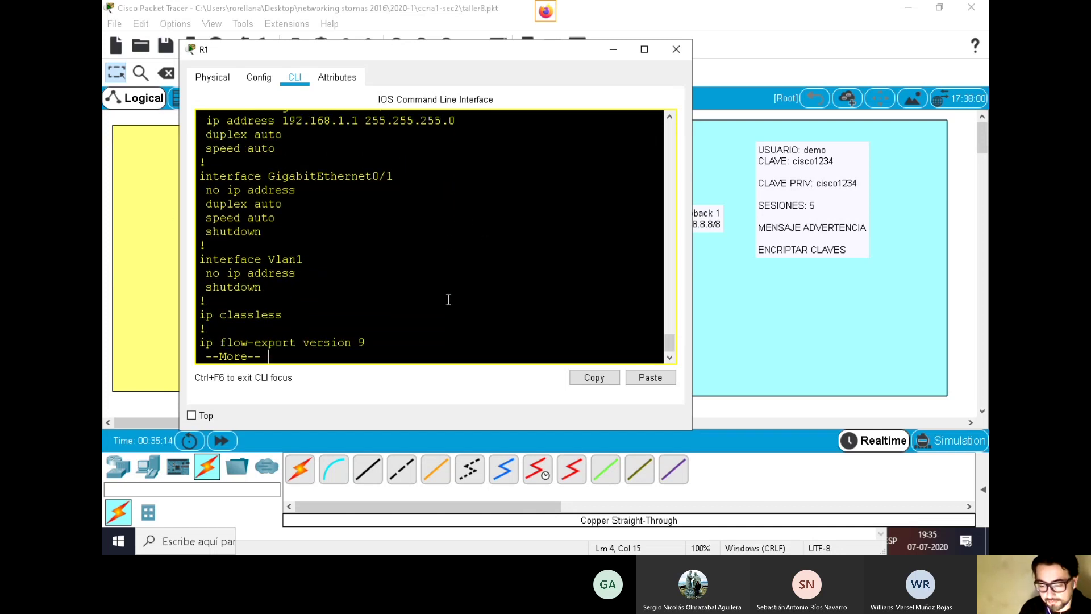
{"action": "key", "text": "Return"}
{"action": "key", "text": "Return"}
{"action": "key", "text": "Return"}
{"action": "key", "text": "Return"}
{"action": "key", "text": "Return"}
{"action": "key", "text": "Return"}
{"action": "key", "text": "Return"}
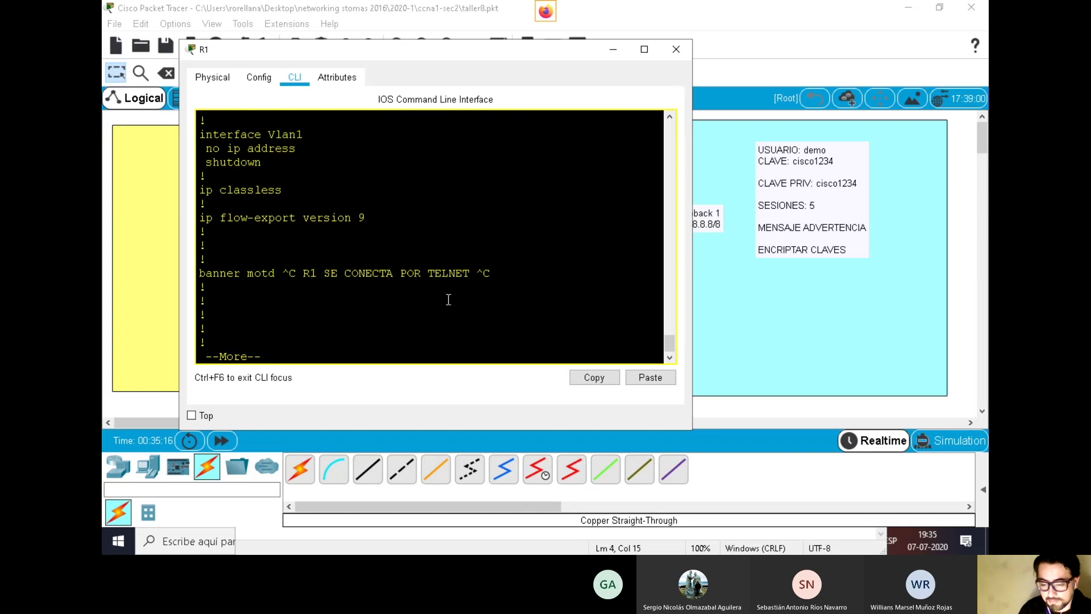
{"action": "left_click_drag", "start_coordinate": [499, 273], "coordinate": [299, 272]}
{"action": "key", "text": "Return"}
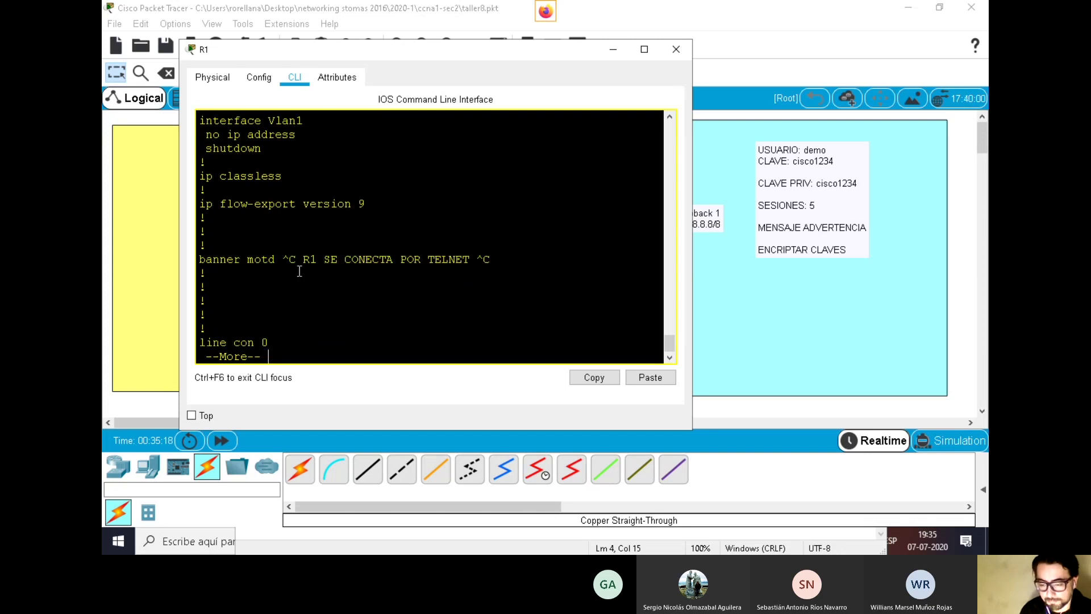
{"action": "key", "text": "Return"}
{"action": "key", "text": "Return"}
{"action": "key", "text": "Return"}
{"action": "key", "text": "Return"}
{"action": "key", "text": "Return"}
{"action": "key", "text": "Return"}
{"action": "key", "text": "Return"}
{"action": "key", "text": "Return"}
{"action": "key", "text": "Return"}
{"action": "key", "text": "Return"}
{"action": "key", "text": "Return"}
{"action": "key", "text": "Return"}
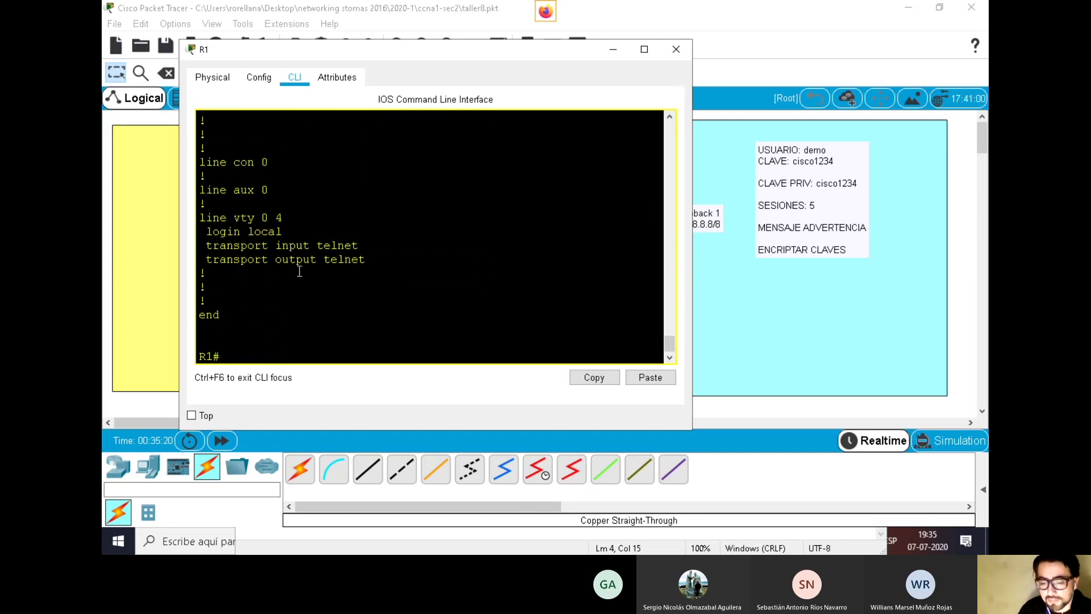
Highlight the line vty 0 4 block: login local, transport input and output telnet
{"action": "left_click_drag", "start_coordinate": [206, 274], "coordinate": [198, 218]}
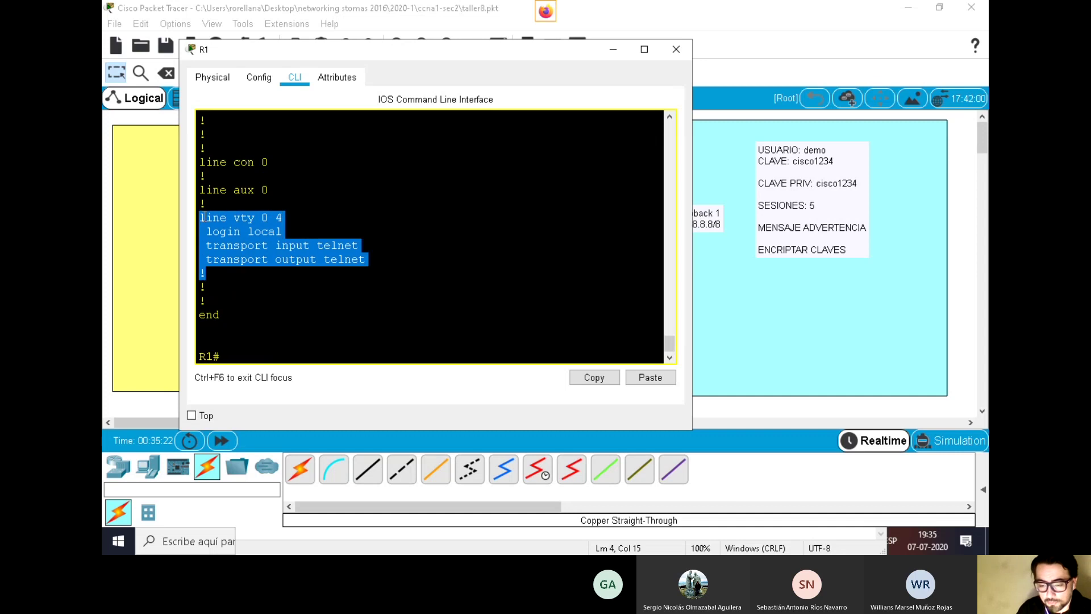
{"action": "left_click_drag", "start_coordinate": [374, 257], "coordinate": [181, 245]}
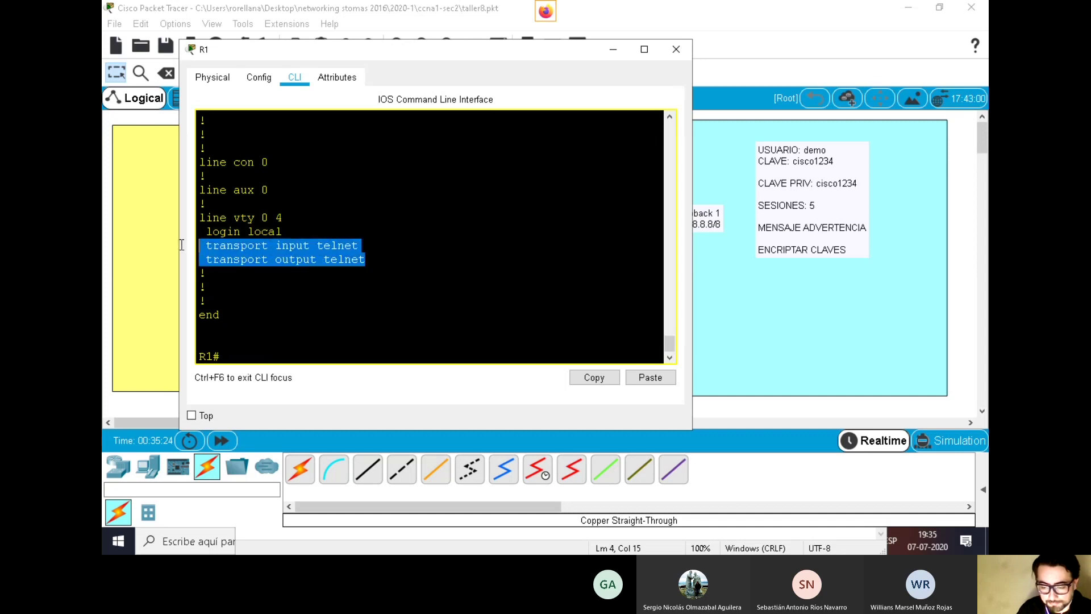
{"action": "left_click", "coordinate": [218, 244]}
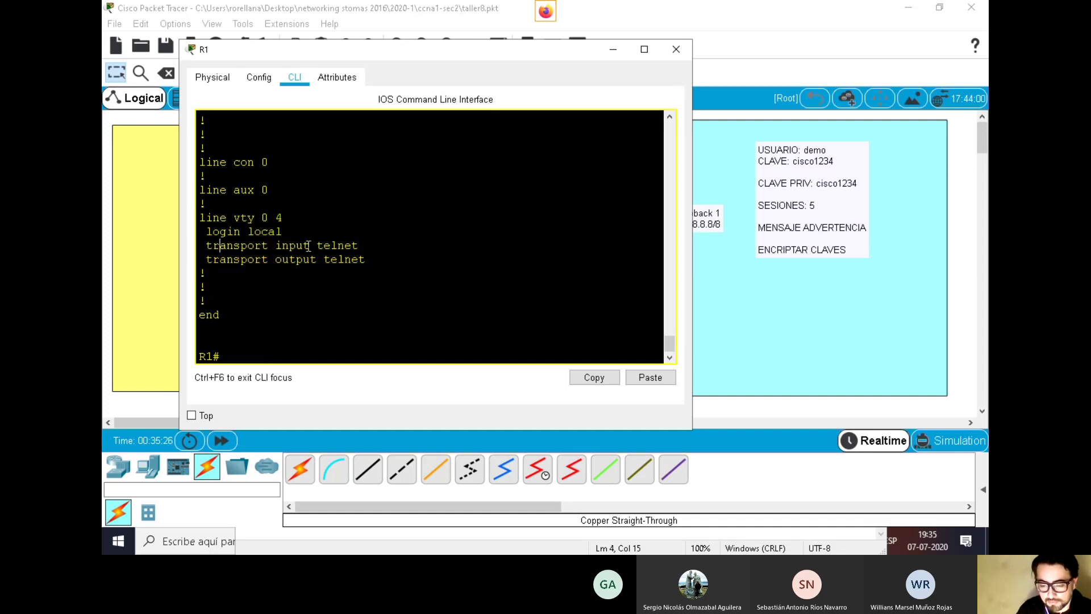
{"action": "left_click_drag", "start_coordinate": [358, 244], "coordinate": [166, 243]}
{"action": "left_click_drag", "start_coordinate": [391, 262], "coordinate": [200, 260]}
{"action": "left_click_drag", "start_coordinate": [283, 231], "coordinate": [196, 238]}
{"action": "left_click", "coordinate": [298, 218]}
{"action": "left_click_drag", "start_coordinate": [298, 218], "coordinate": [117, 220]}
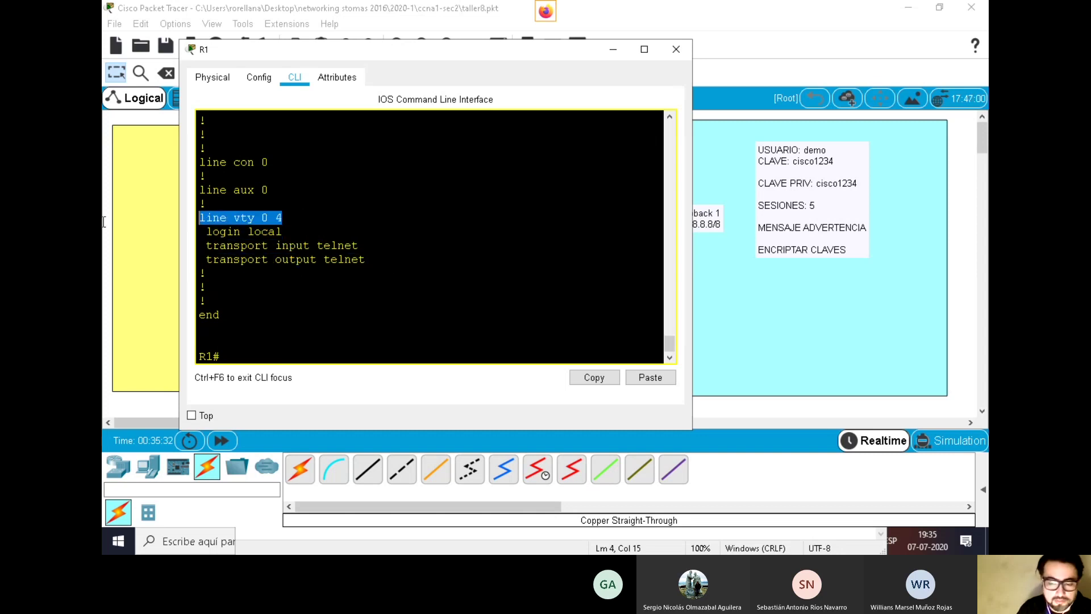
{"action": "left_click", "coordinate": [300, 300]}
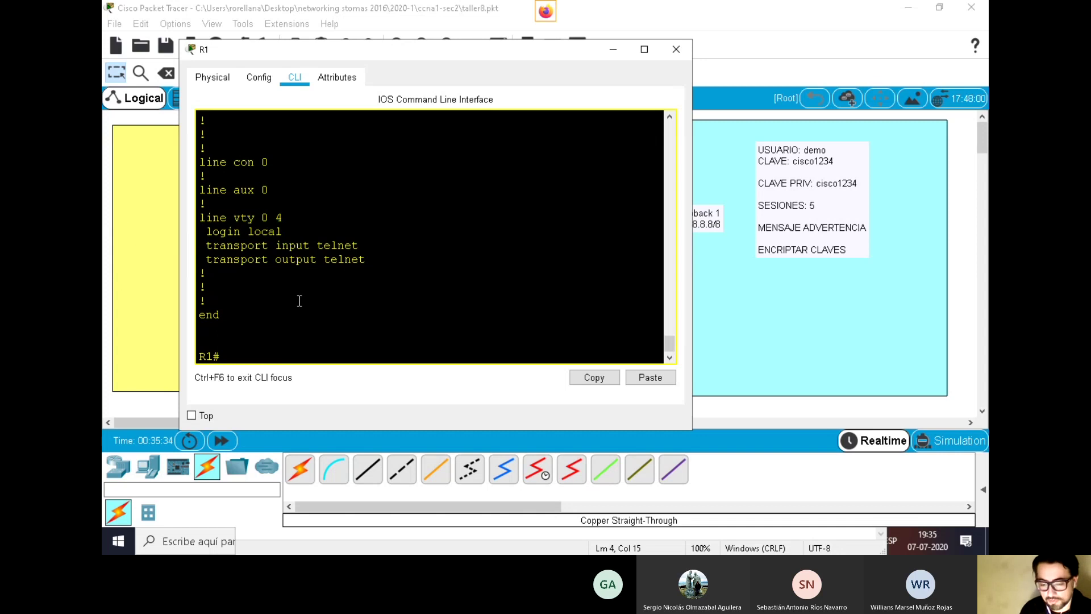
Save R1's configuration with copy running-config startup-config, then close R1's window
{"action": "type", "text": "copy"}
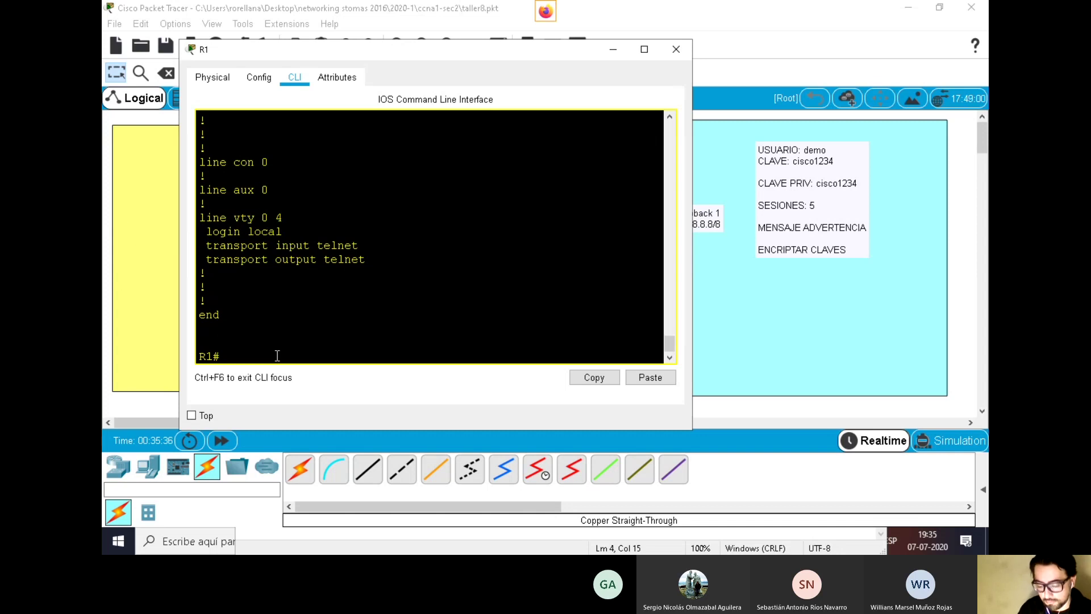
{"action": "key", "text": "Tab"}
{"action": "type", "text": "r"}
{"action": "key", "text": "Tab"}
{"action": "type", "text": "st"}
{"action": "key", "text": "Tab"}
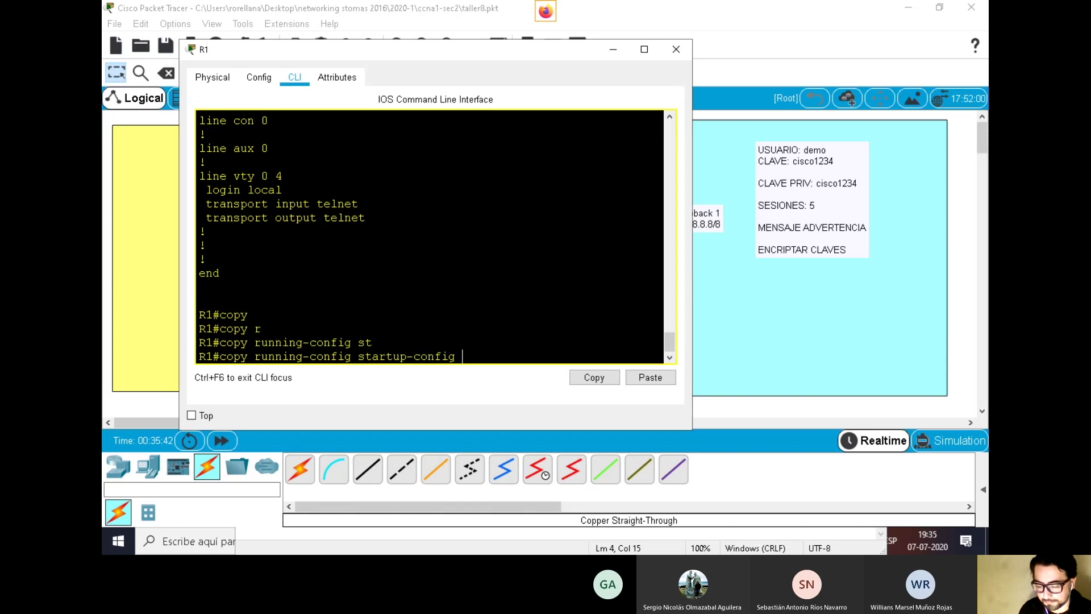
{"action": "key", "text": "Return"}
{"action": "key", "text": "Return"}
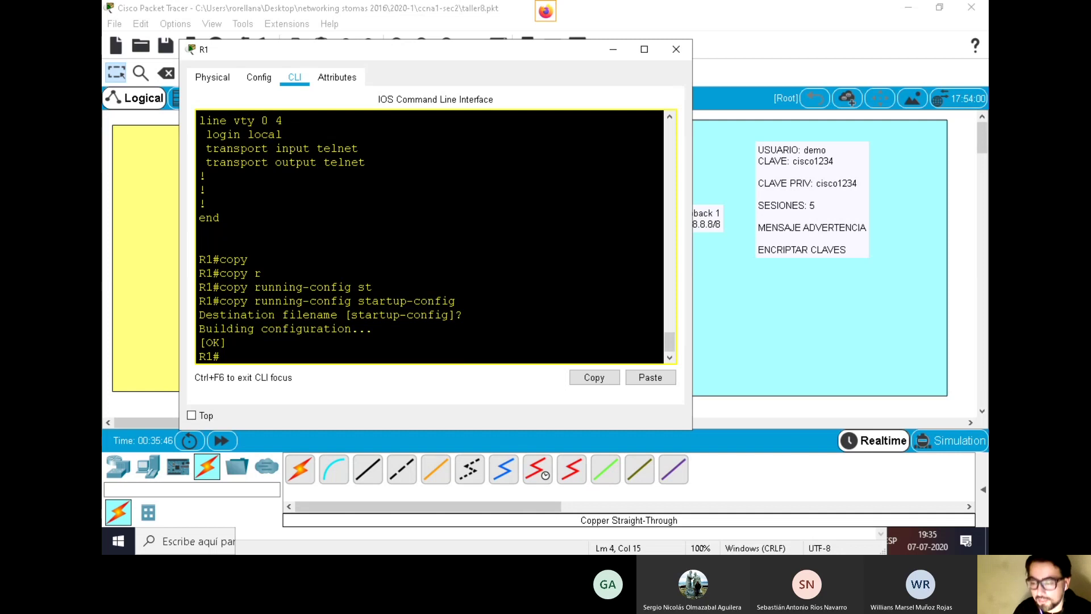
{"action": "left_click", "coordinate": [675, 51]}
Ping 192.168.1.1 from the ADMIN PC's Command Prompt
{"action": "left_click", "coordinate": [249, 255]}
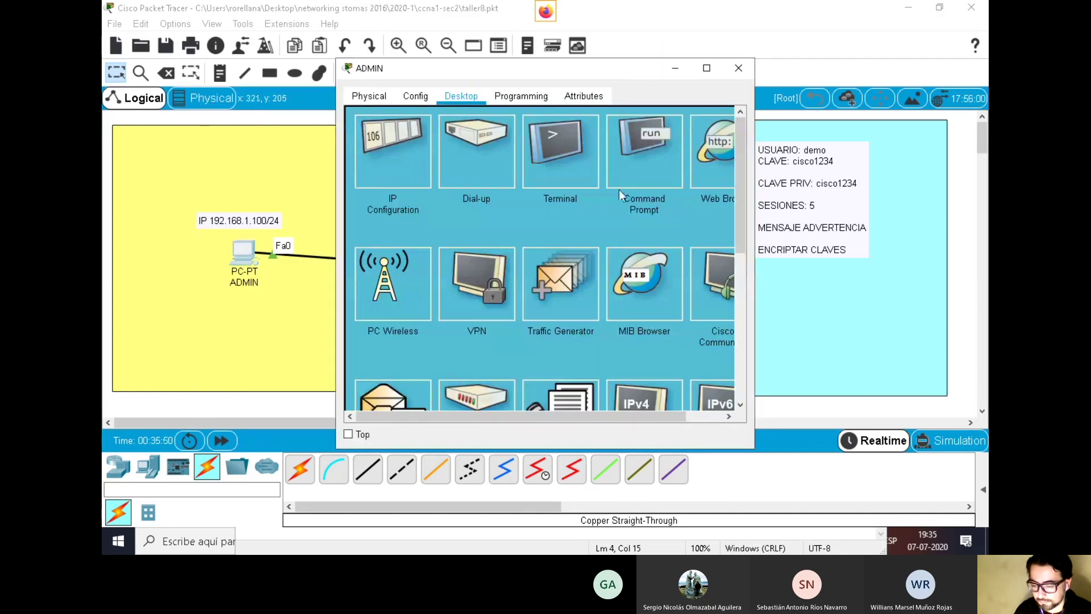
{"action": "left_click_drag", "start_coordinate": [624, 72], "coordinate": [469, 273]}
{"action": "left_click_drag", "start_coordinate": [306, 261], "coordinate": [296, 312]}
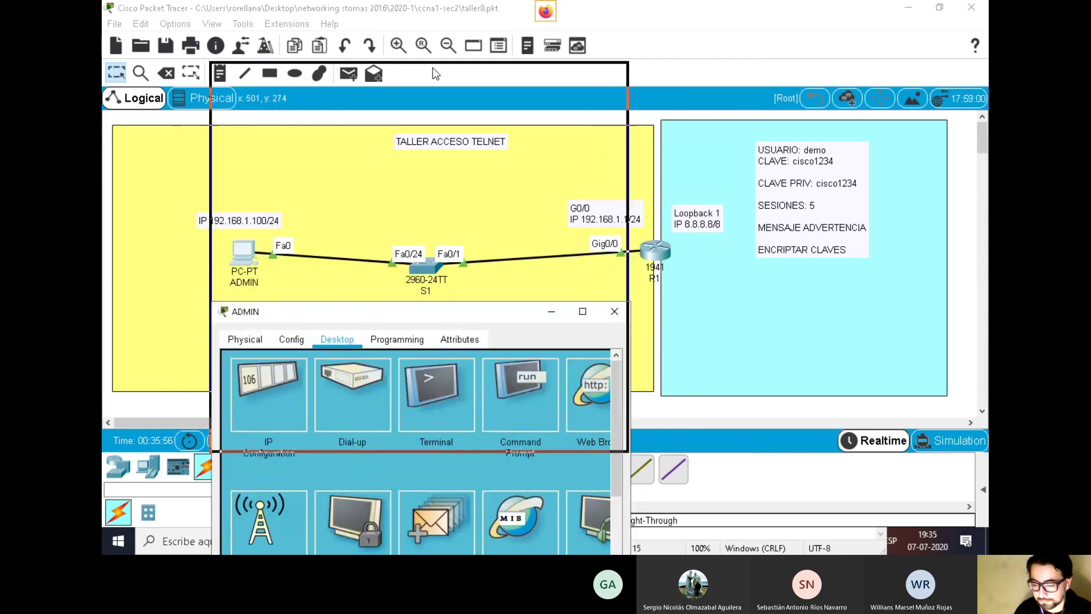
{"action": "left_click_drag", "start_coordinate": [401, 71], "coordinate": [435, 72]}
{"action": "left_click", "coordinate": [540, 147]}
{"action": "type", "text": "ping 192.168.1.1"}
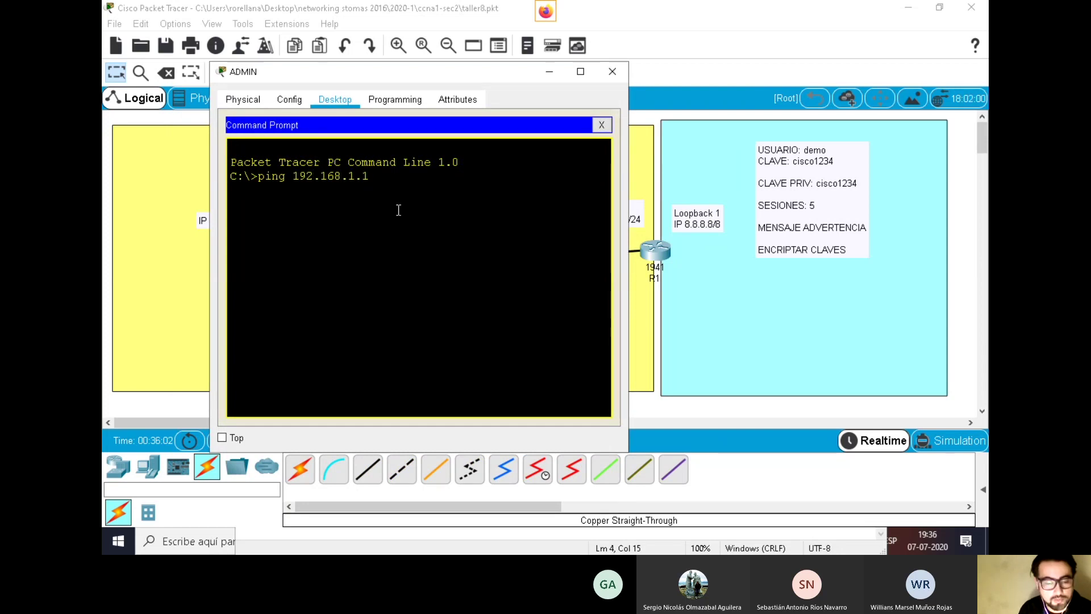
{"action": "key", "text": "Return"}
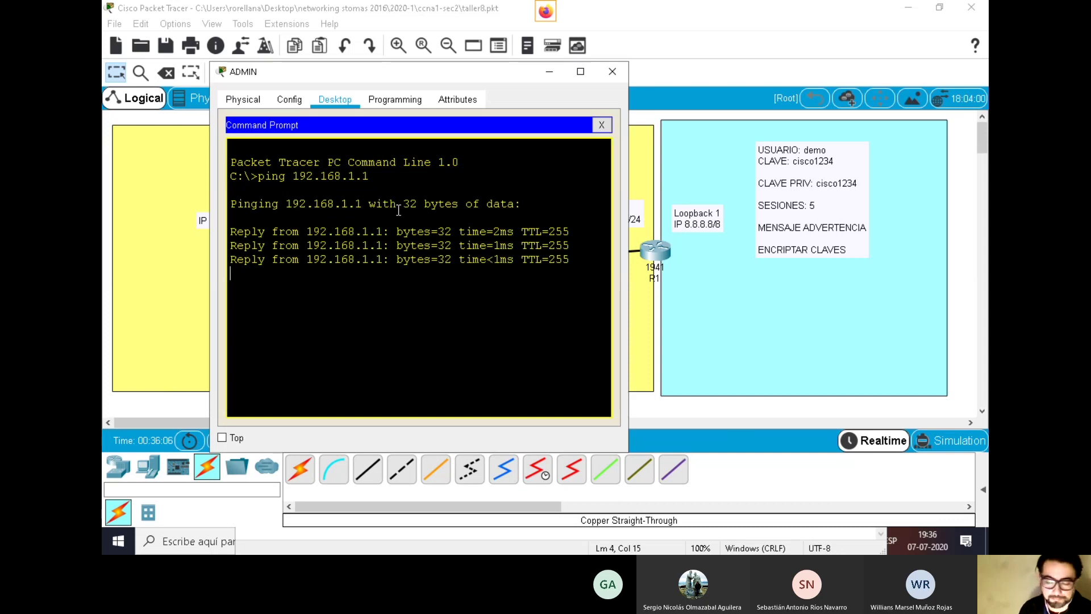
Ping the loopback 8.8.8.8 from ADMIN and review both ping results
{"action": "key", "text": "Up"}
{"action": "key", "text": "BackSpace"}
{"action": "key", "text": "BackSpace"}
{"action": "key", "text": "BackSpace"}
{"action": "key", "text": "BackSpace"}
{"action": "key", "text": "BackSpace"}
{"action": "key", "text": "BackSpace"}
{"action": "key", "text": "BackSpace"}
{"action": "key", "text": "BackSpace"}
{"action": "key", "text": "BackSpace"}
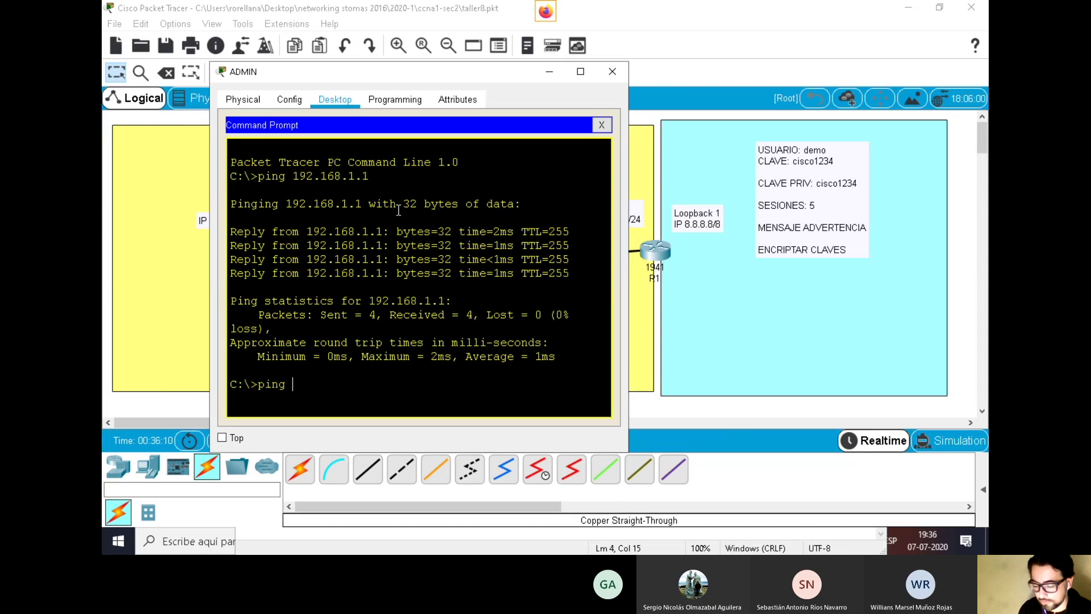
{"action": "type", "text": "8.8.8.8"}
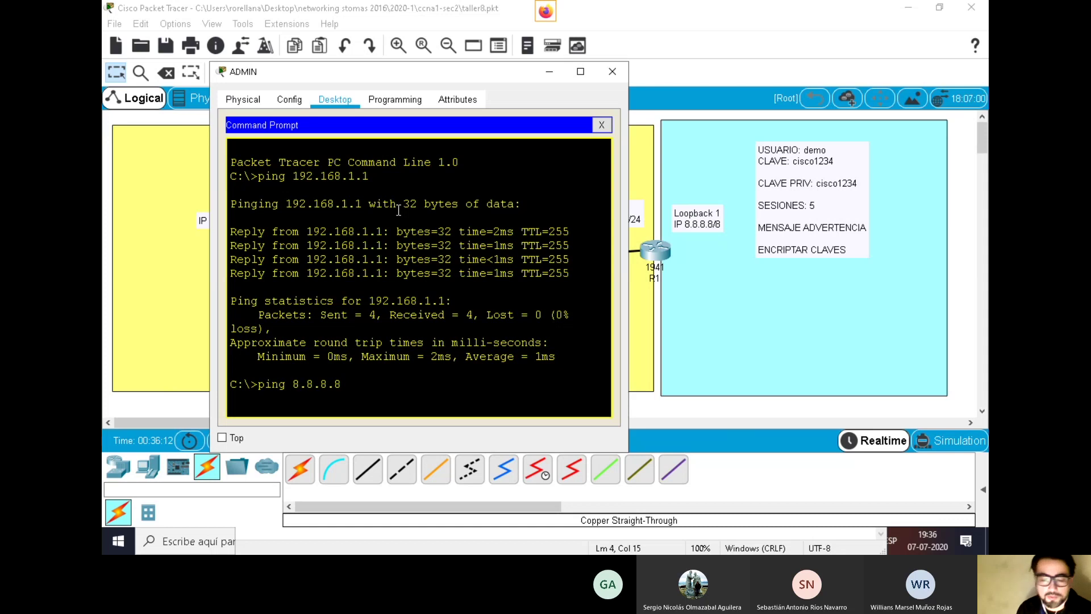
{"action": "key", "text": "Return"}
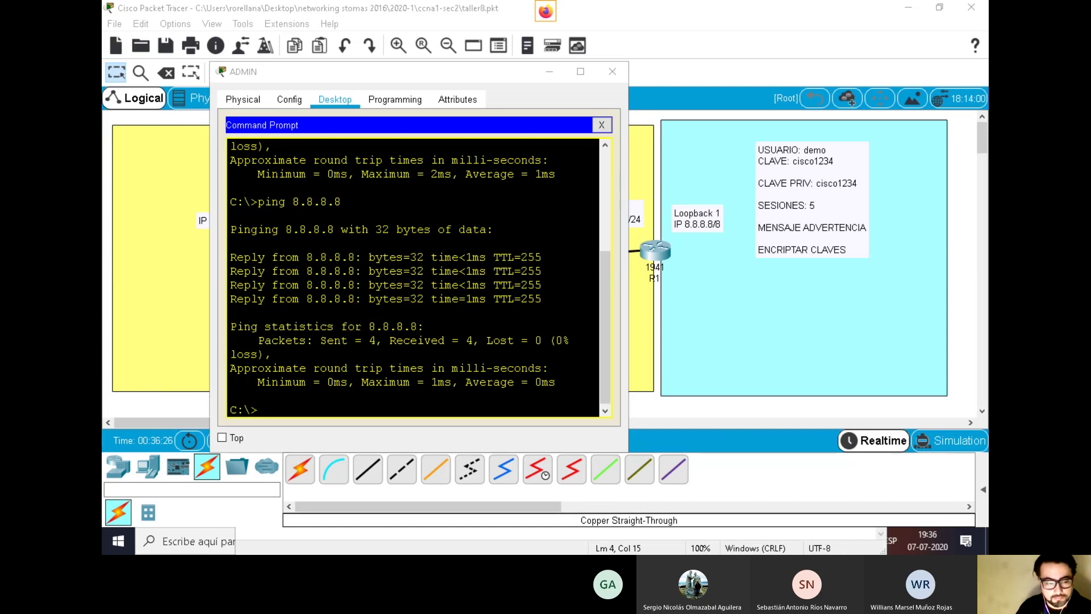
{"action": "left_click", "coordinate": [444, 340]}
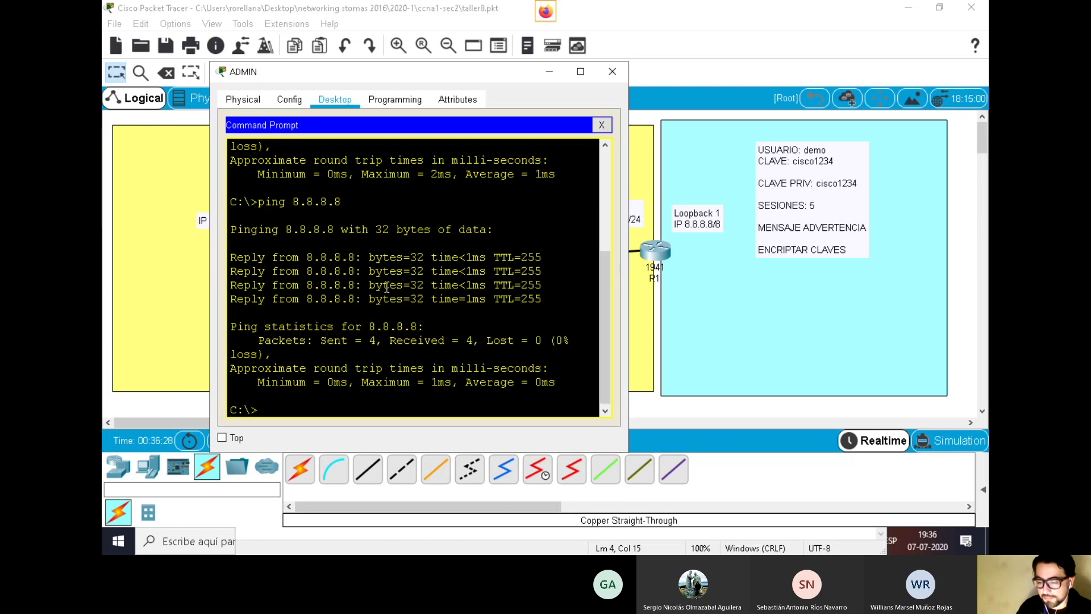
{"action": "scroll", "coordinate": [448, 290], "scroll_direction": "up", "scroll_amount": 4}
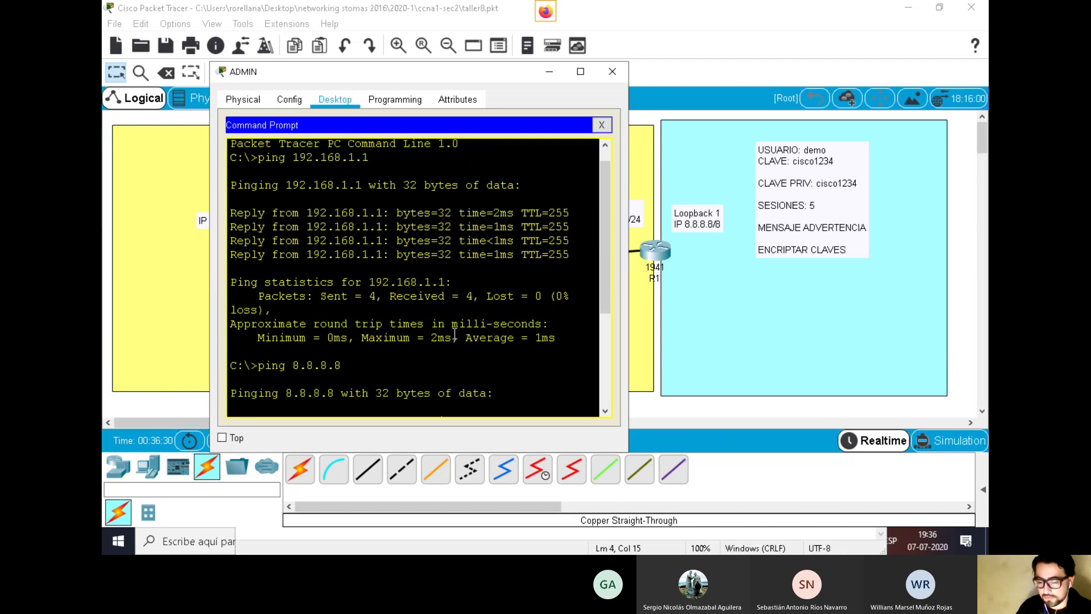
{"action": "left_click_drag", "start_coordinate": [295, 212], "coordinate": [471, 243]}
{"action": "scroll", "coordinate": [398, 364], "scroll_direction": "down", "scroll_amount": 4}
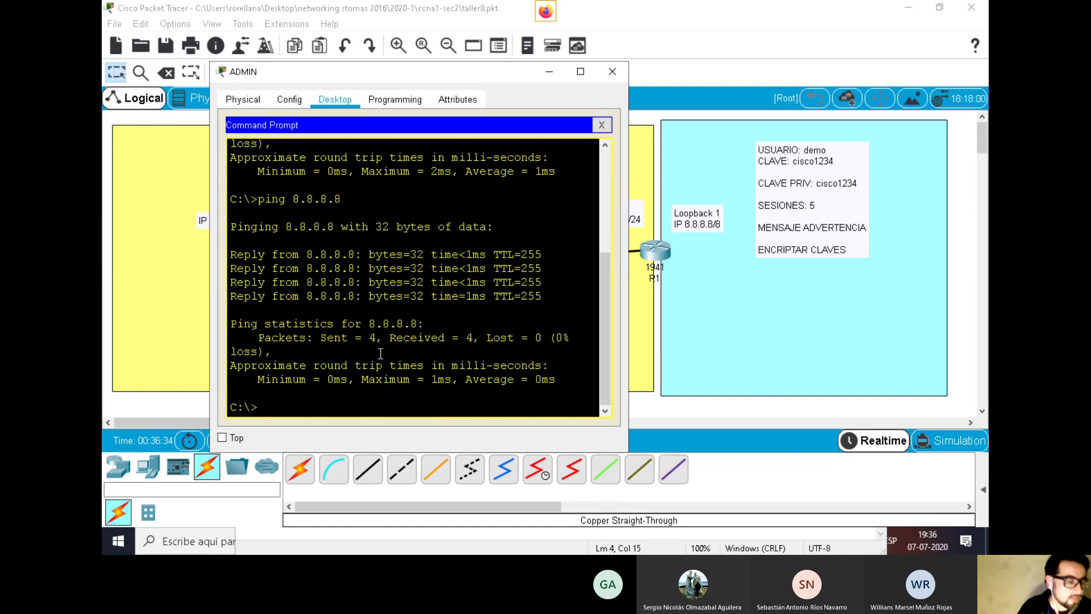
{"action": "left_click_drag", "start_coordinate": [441, 73], "coordinate": [443, 300]}
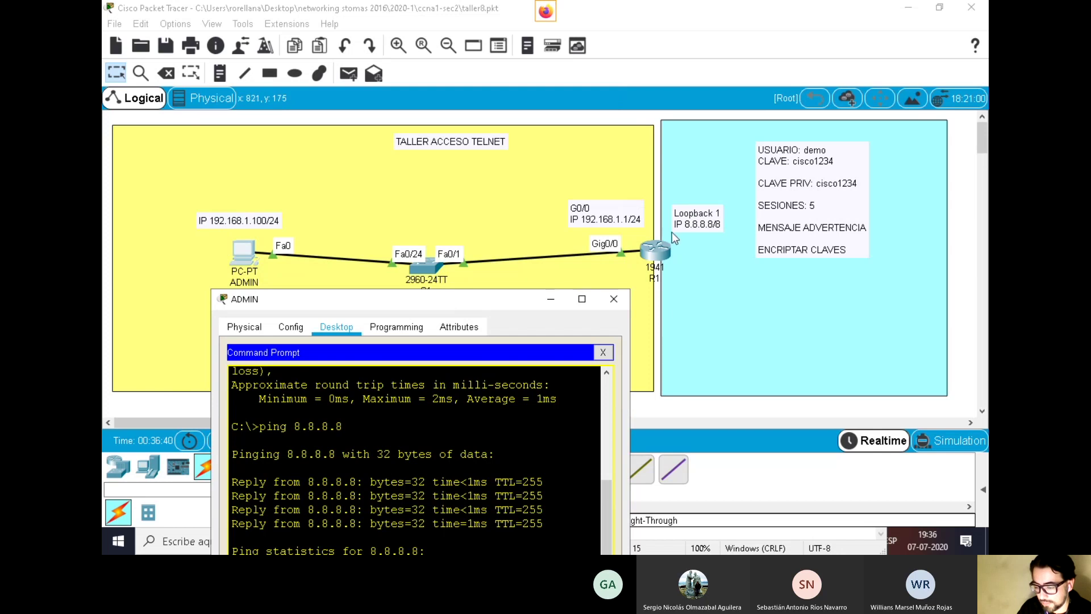
{"action": "left_click_drag", "start_coordinate": [528, 302], "coordinate": [530, 106]}
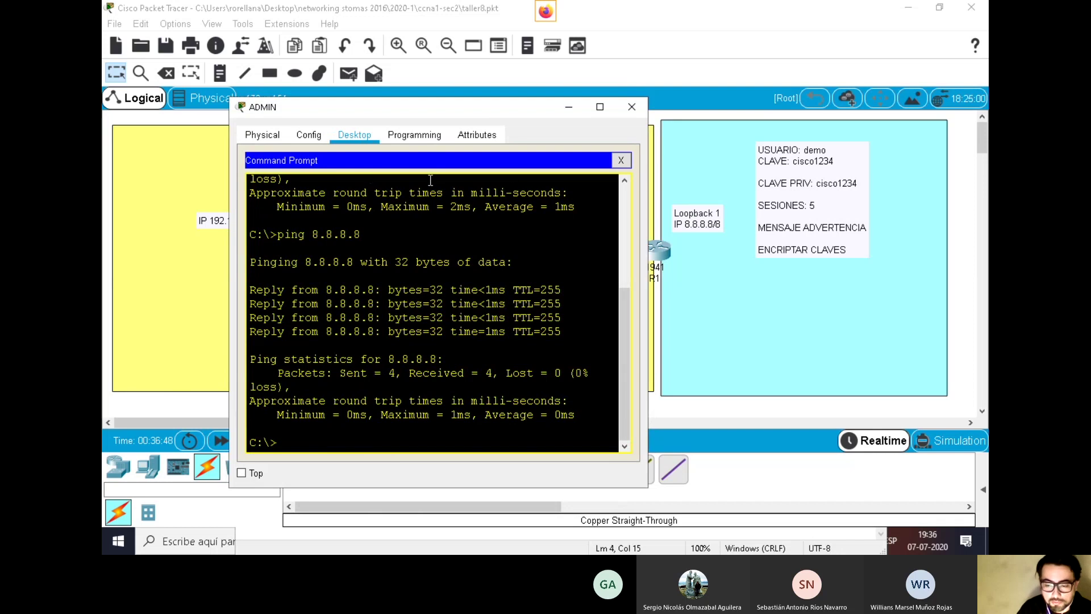
{"action": "left_click", "coordinate": [621, 160]}
{"action": "scroll", "coordinate": [509, 282], "scroll_direction": "down", "scroll_amount": 3}
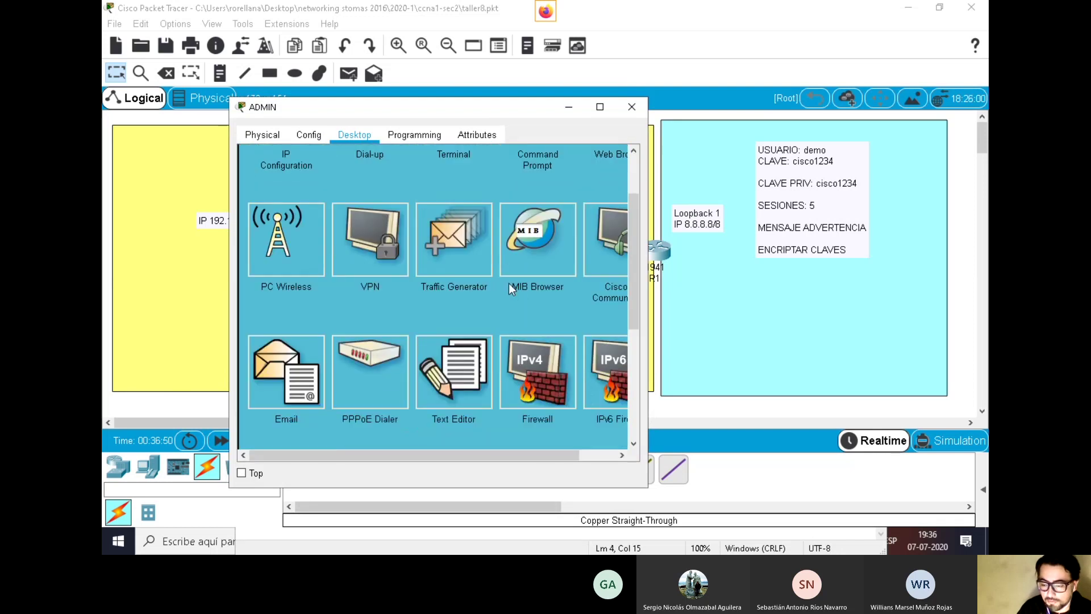
{"action": "scroll", "coordinate": [509, 283], "scroll_direction": "down", "scroll_amount": 7}
{"action": "left_click_drag", "start_coordinate": [650, 206], "coordinate": [776, 207]}
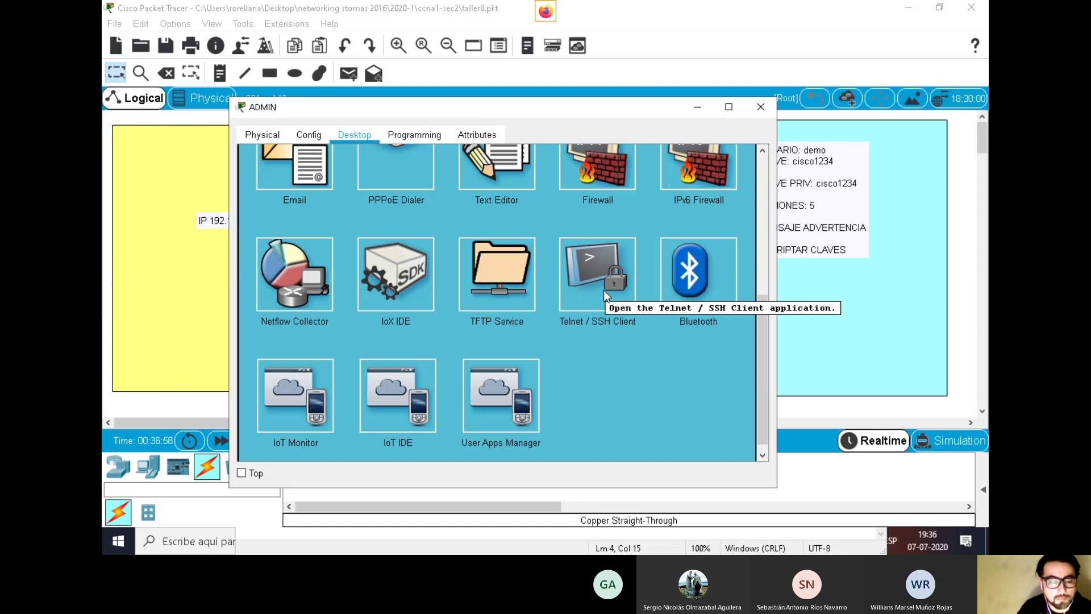
{"action": "scroll", "coordinate": [604, 290], "scroll_direction": "up", "scroll_amount": 8}
{"action": "scroll", "coordinate": [604, 290], "scroll_direction": "up", "scroll_amount": 1}
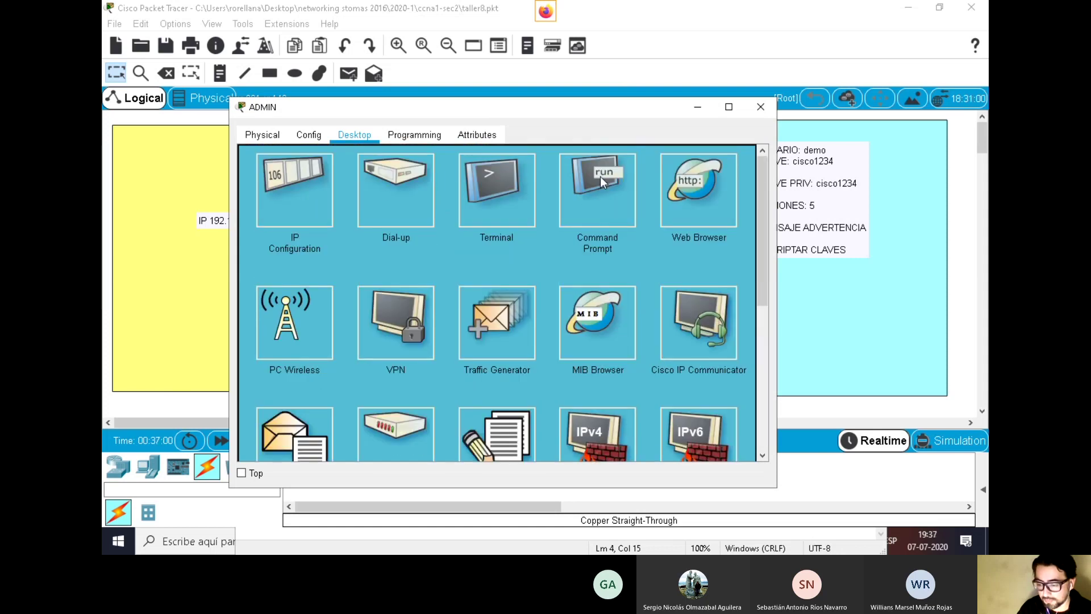
{"action": "left_click", "coordinate": [601, 176]}
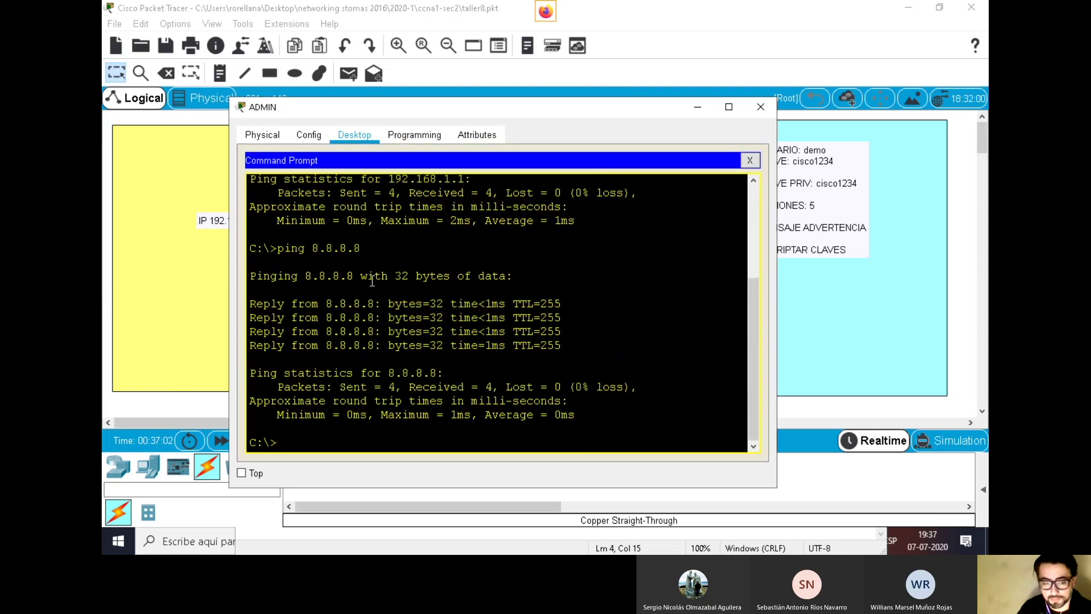
{"action": "left_click_drag", "start_coordinate": [459, 118], "coordinate": [429, 57]}
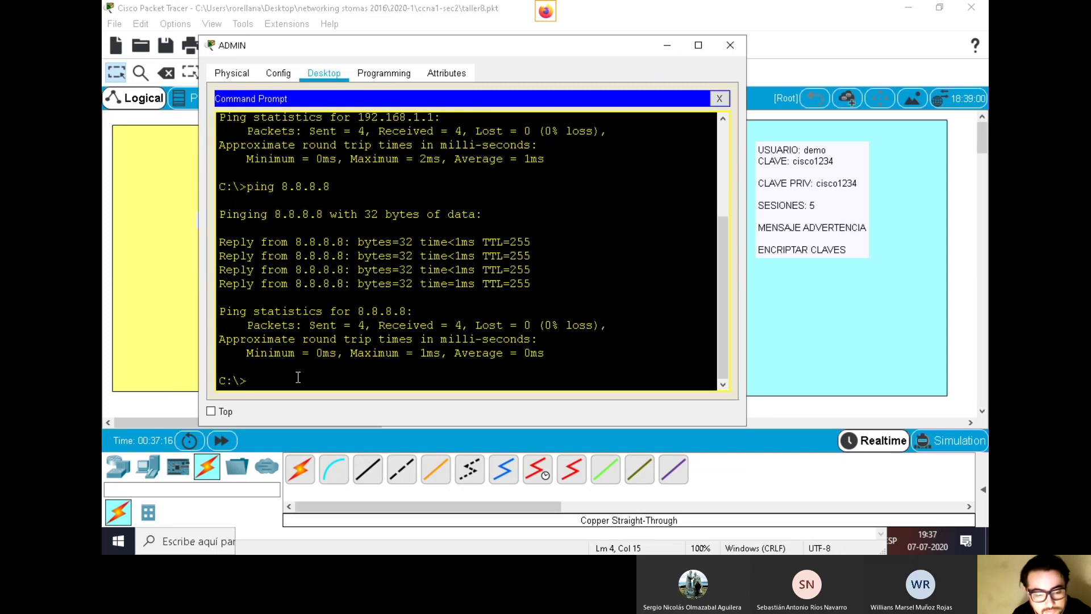
Run telnet 192.168.1.1 from the ADMIN Command Prompt
{"action": "type", "text": "telnet"}
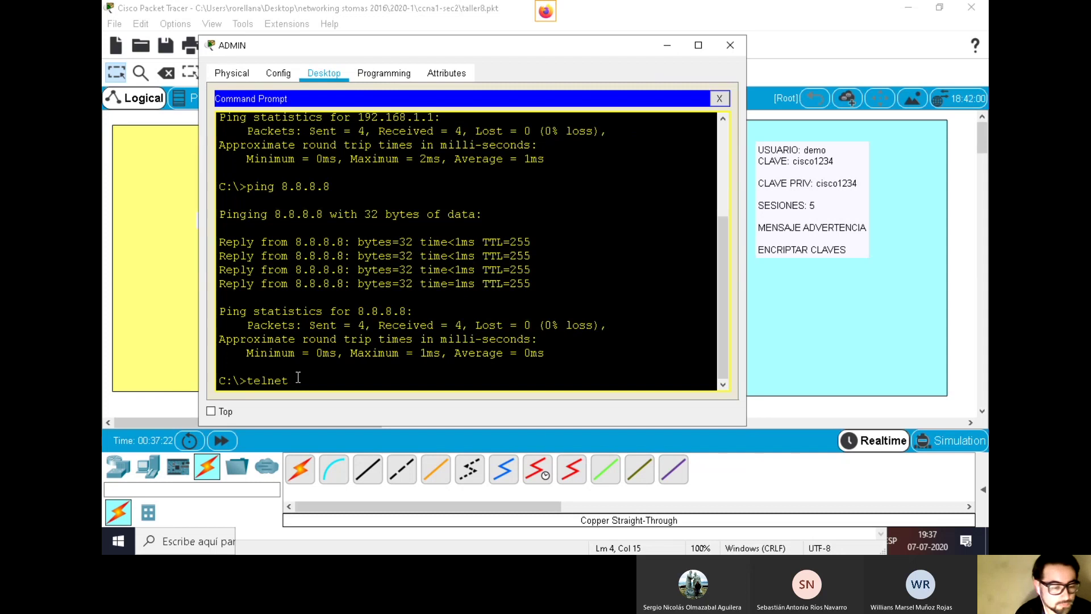
{"action": "type", "text": "192"}
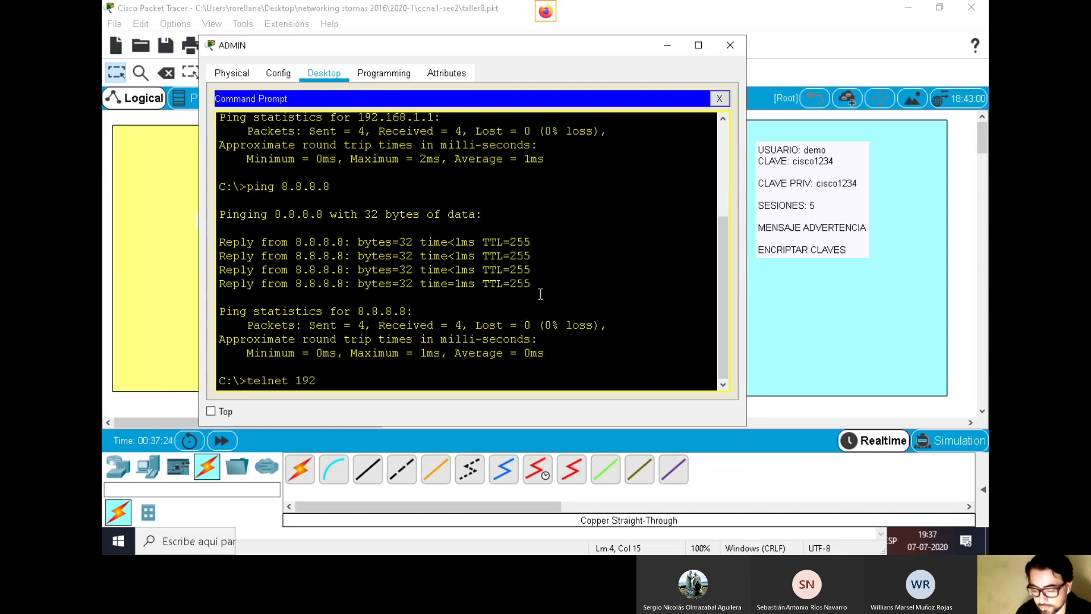
{"action": "type", "text": ".168.1.1"}
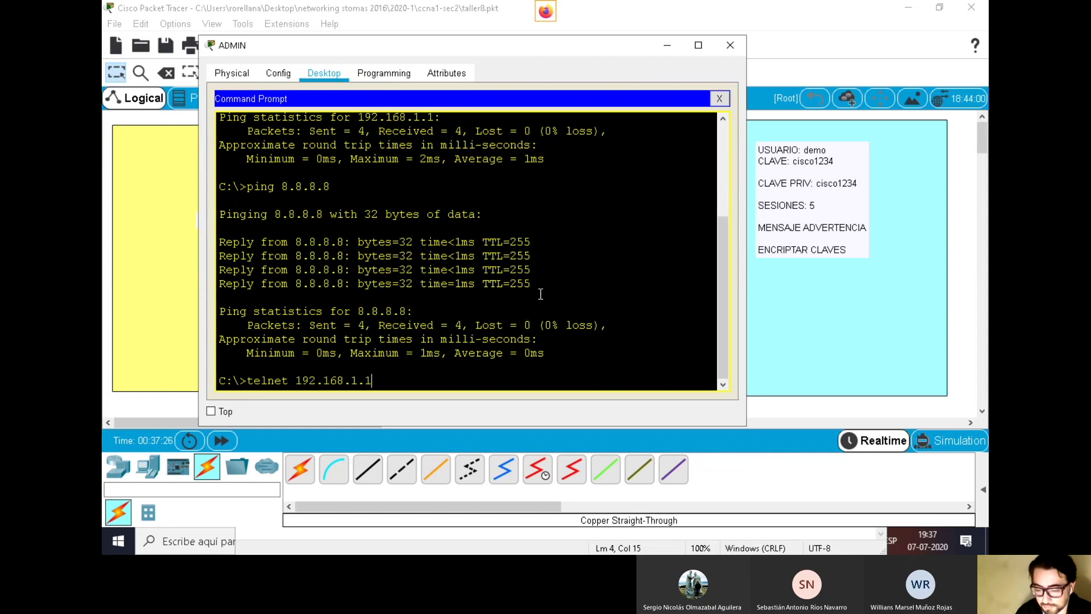
{"action": "left_click_drag", "start_coordinate": [373, 380], "coordinate": [246, 381]}
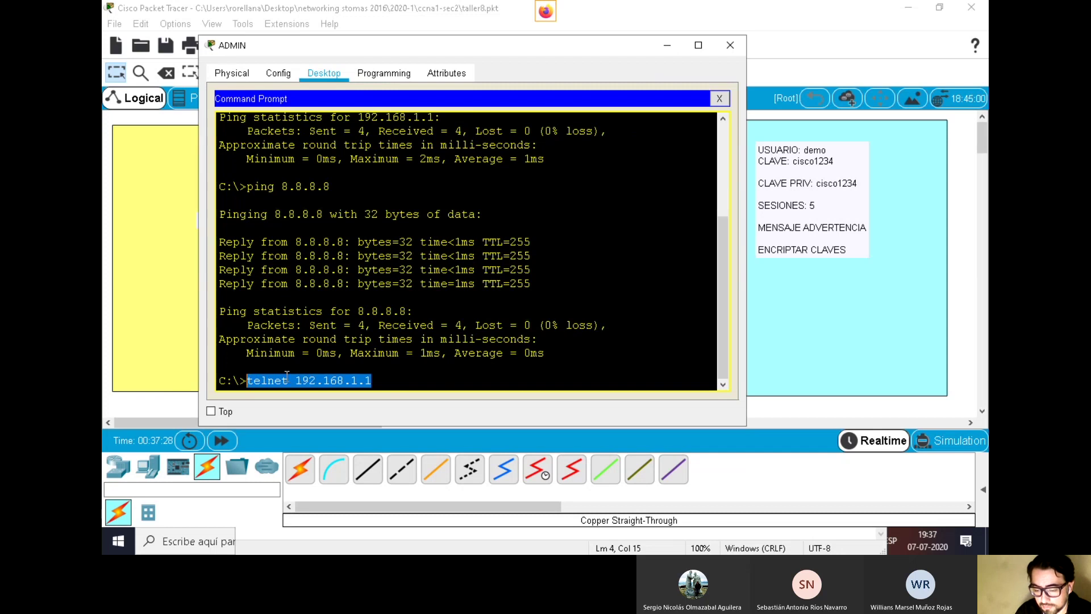
{"action": "left_click", "coordinate": [359, 376]}
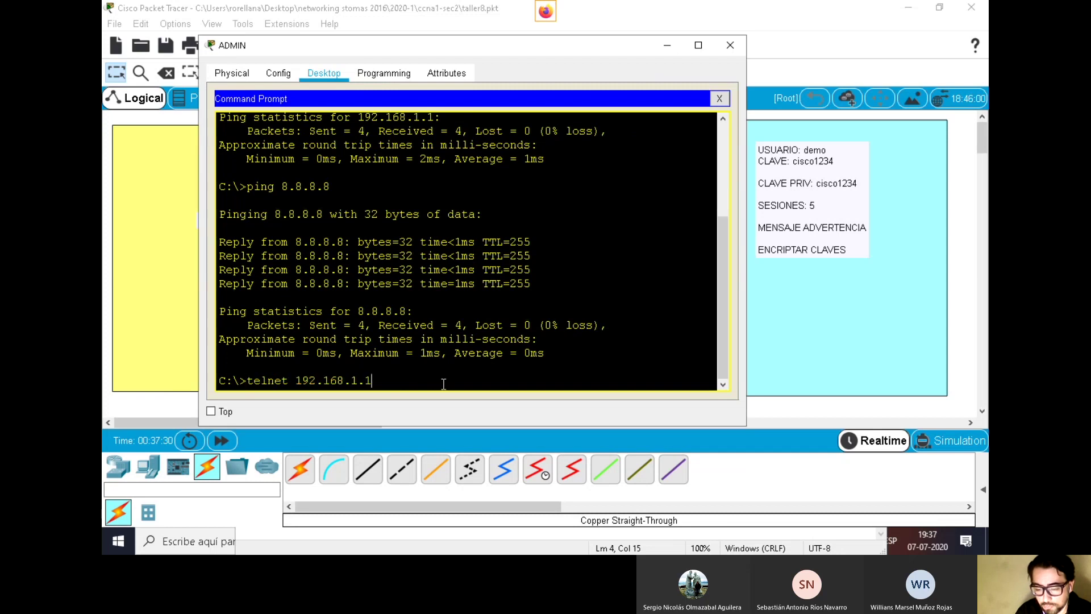
{"action": "left_click_drag", "start_coordinate": [502, 42], "coordinate": [454, 35]}
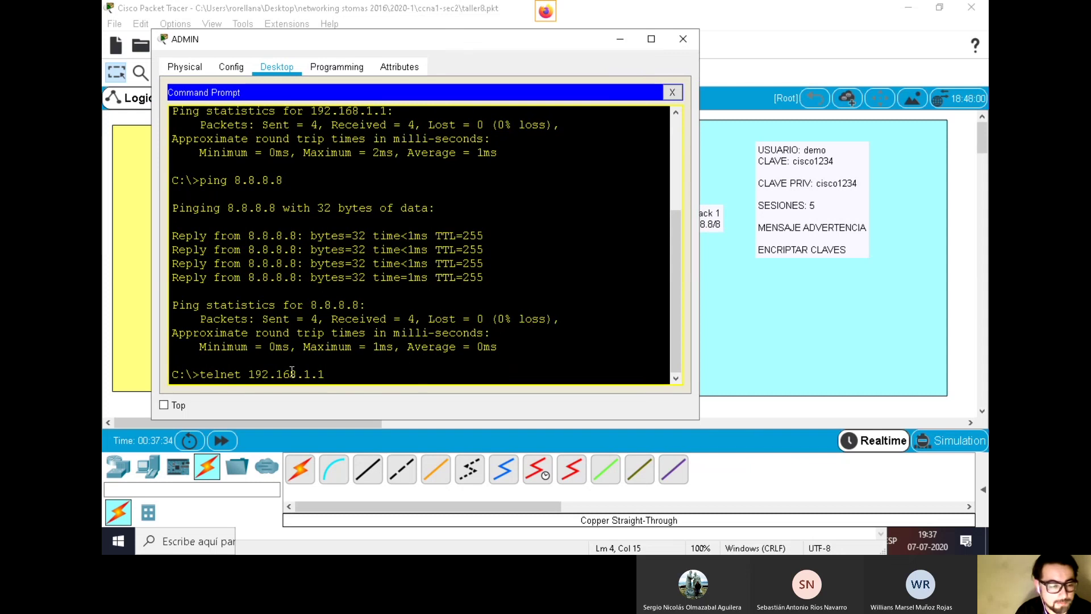
{"action": "key", "text": "Return"}
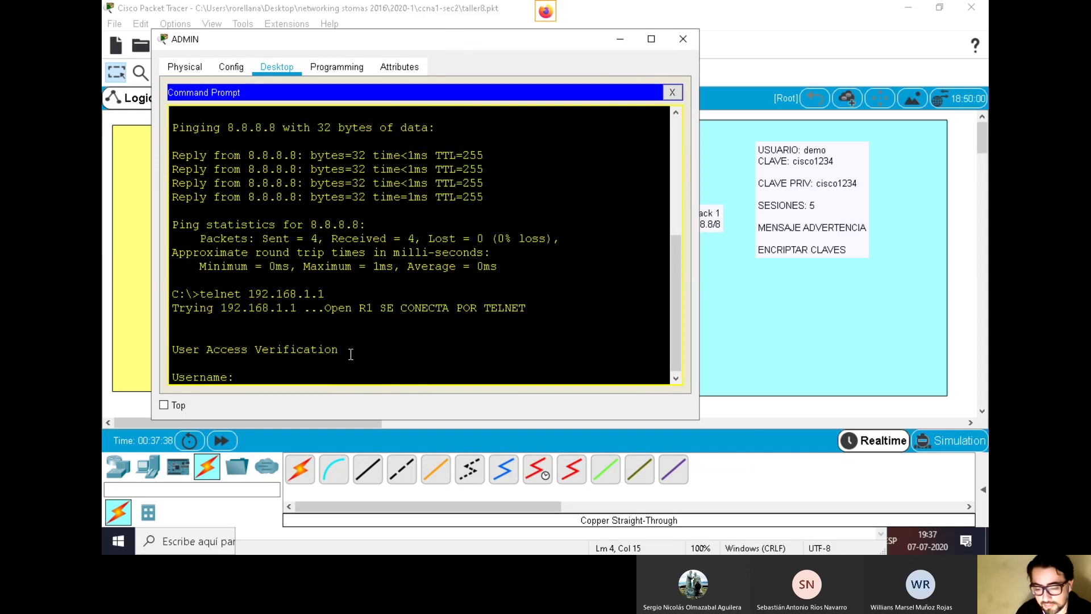
Log in at R1's Telnet banner with the local username and password, reaching R1>
{"action": "left_click_drag", "start_coordinate": [530, 307], "coordinate": [357, 308]}
{"action": "left_click", "coordinate": [288, 372]}
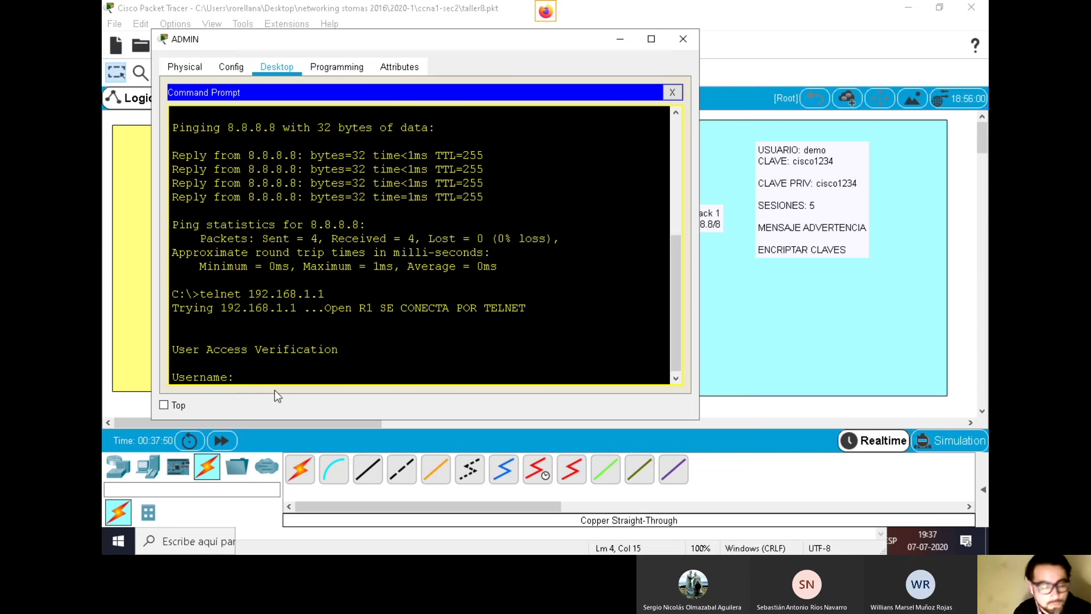
{"action": "type", "text": "demo"}
{"action": "key", "text": "Return"}
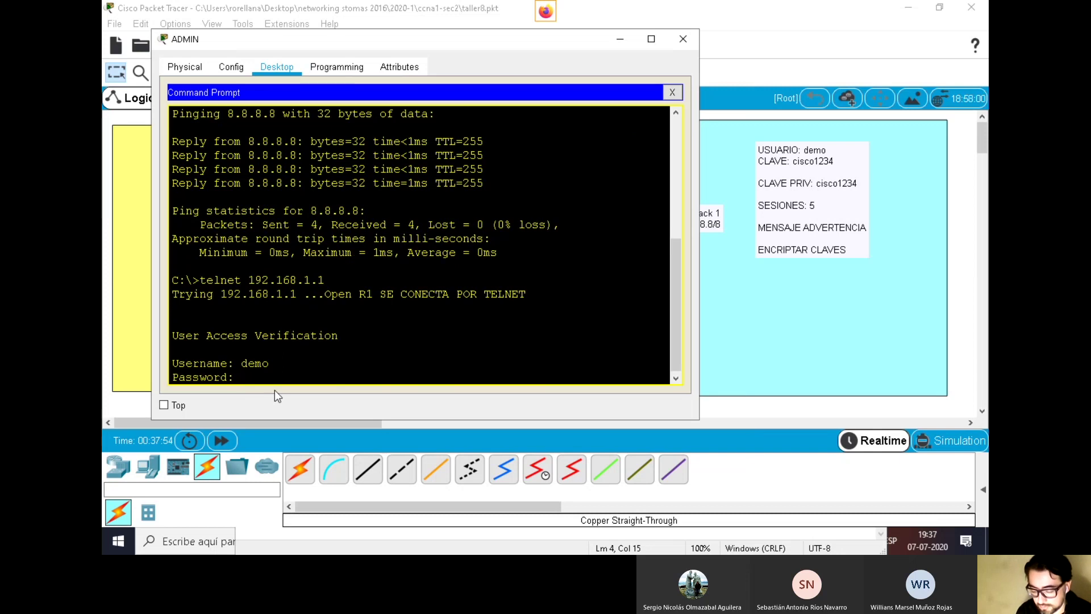
{"action": "key", "text": "Return"}
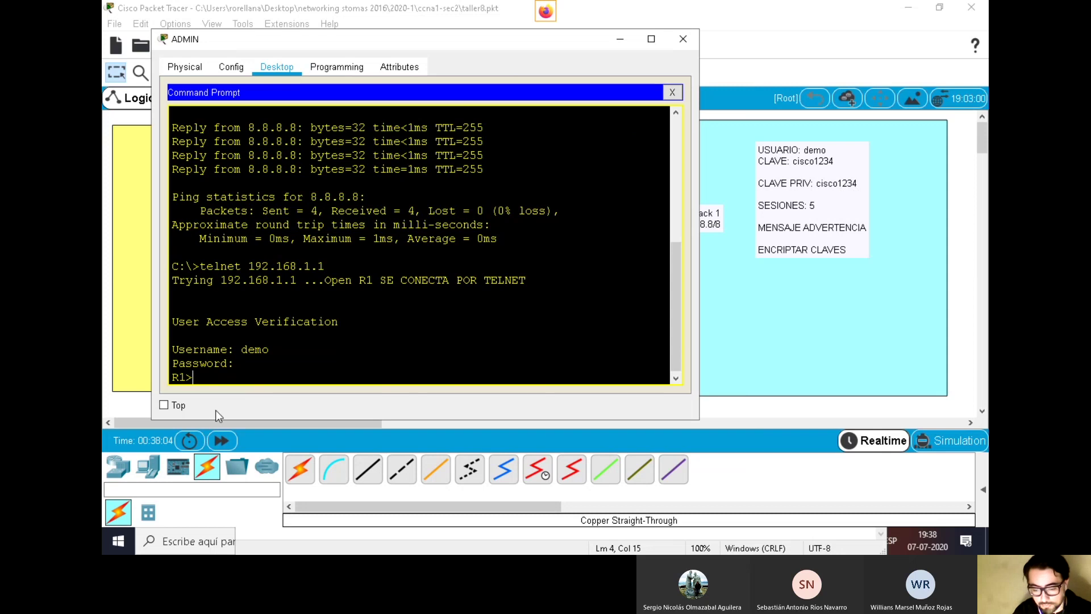
Enter privileged mode on R1 over Telnet with enable and its password, reaching R1#
{"action": "type", "text": "ena"}
{"action": "key", "text": "Tab"}
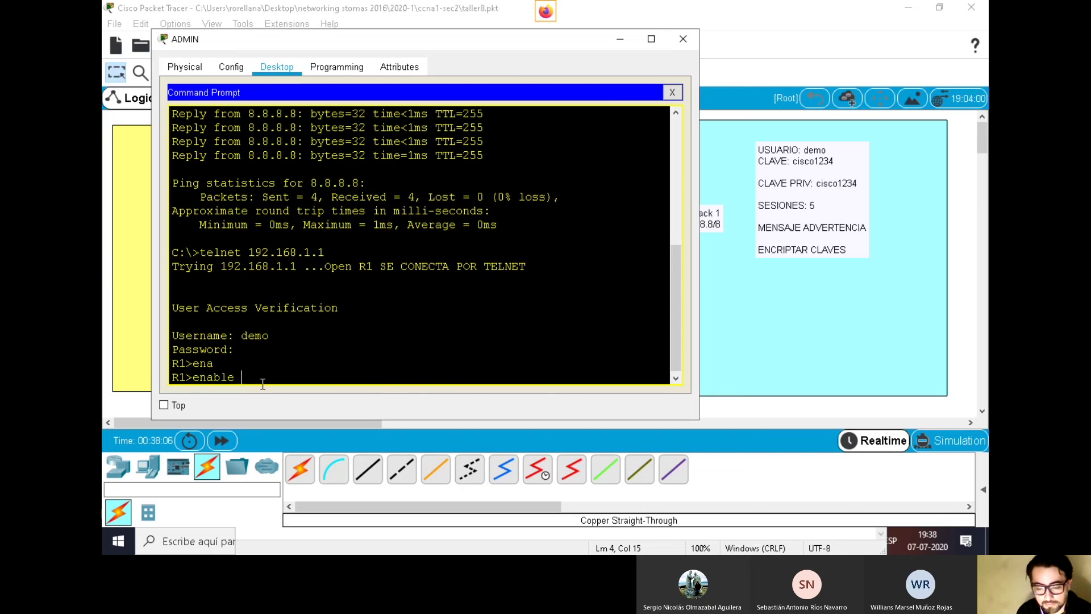
{"action": "key", "text": "Return"}
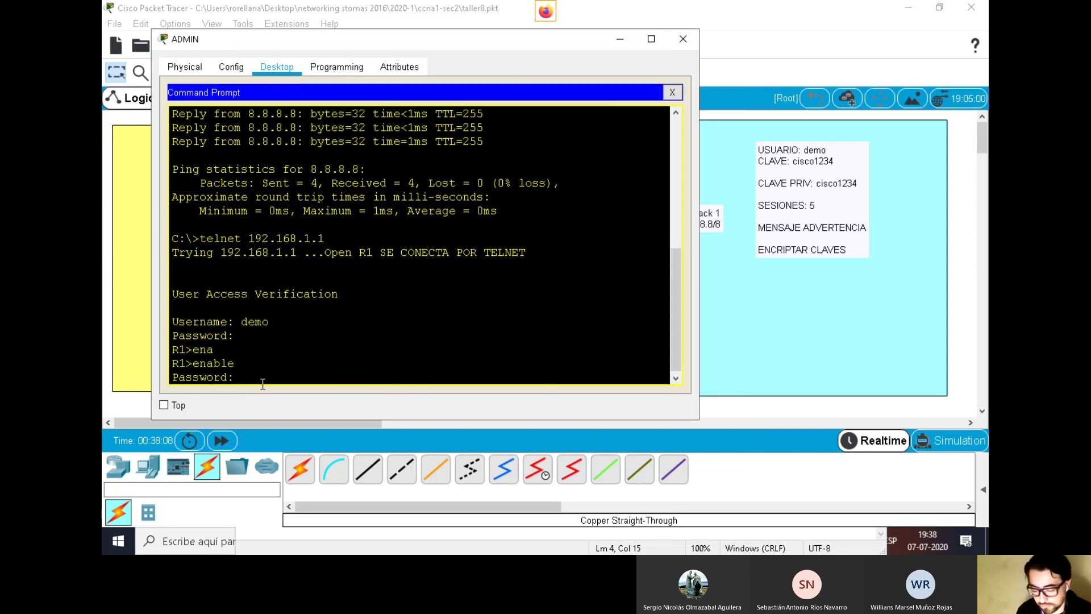
{"action": "key", "text": "Return"}
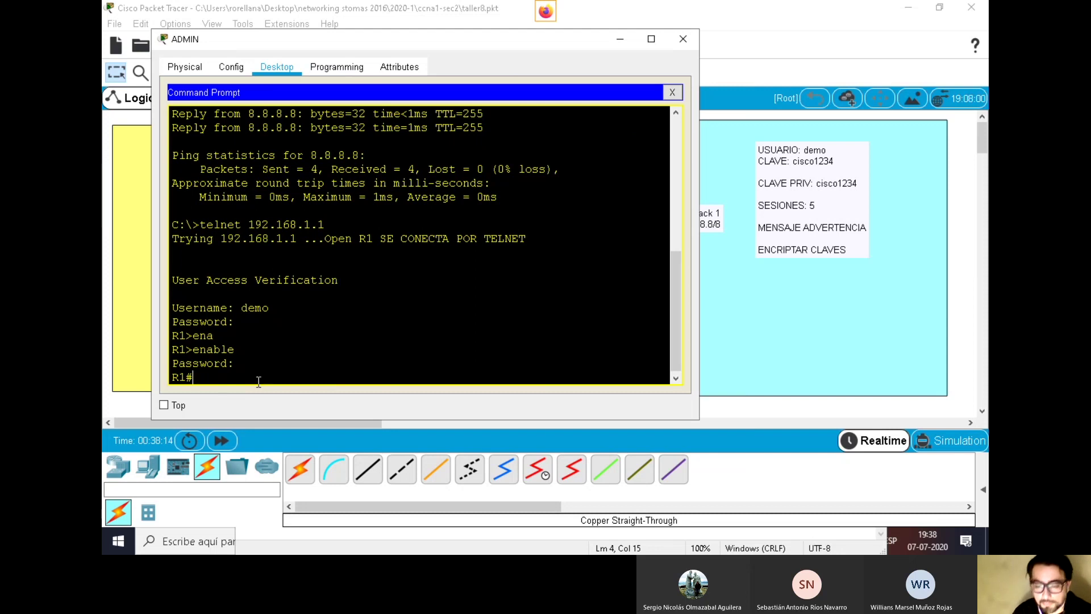
{"action": "scroll", "coordinate": [357, 250], "scroll_direction": "down", "scroll_amount": 1}
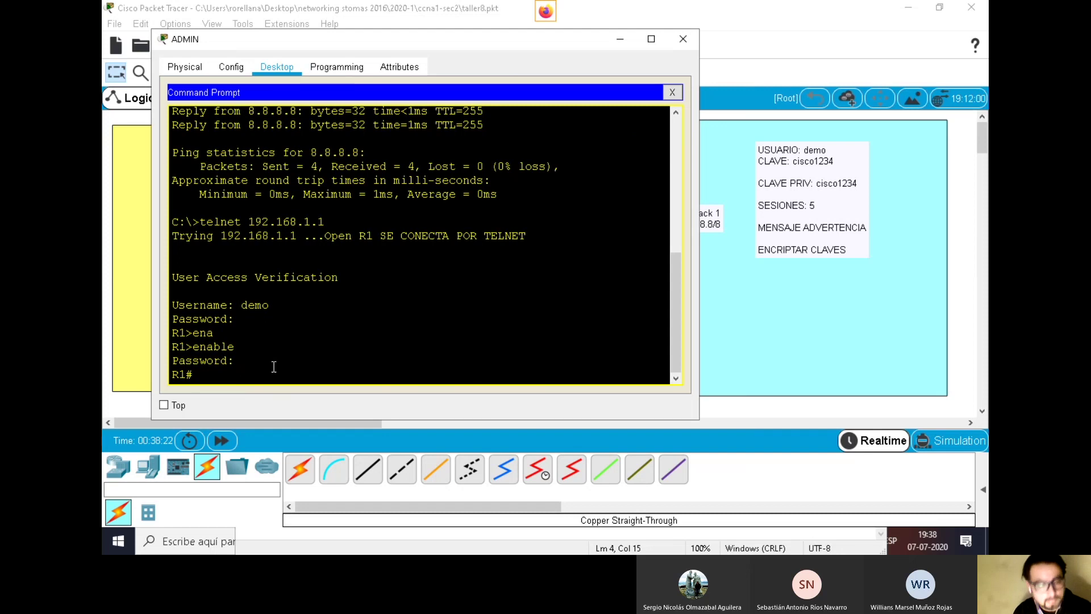
Exit the Telnet session and close ADMIN's Command Prompt
{"action": "type", "text": "exit"}
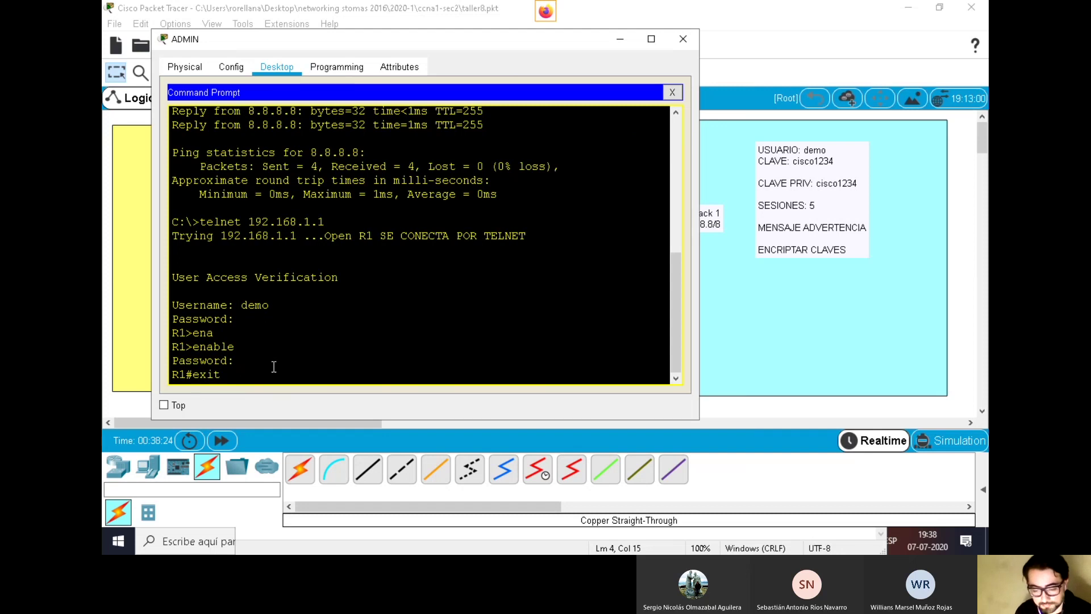
{"action": "key", "text": "Return"}
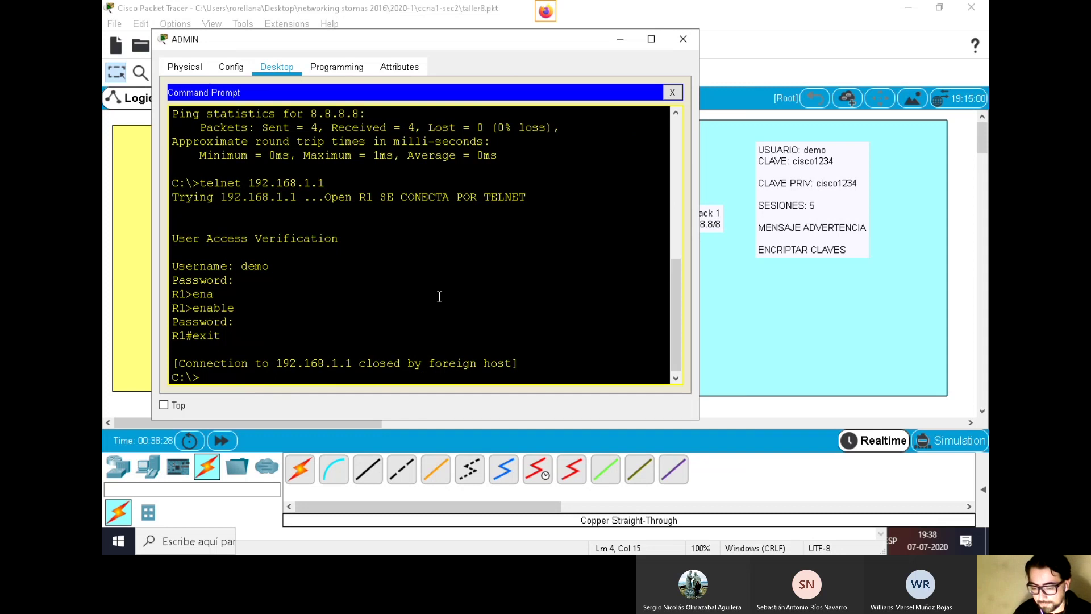
{"action": "left_click_drag", "start_coordinate": [324, 183], "coordinate": [205, 183]}
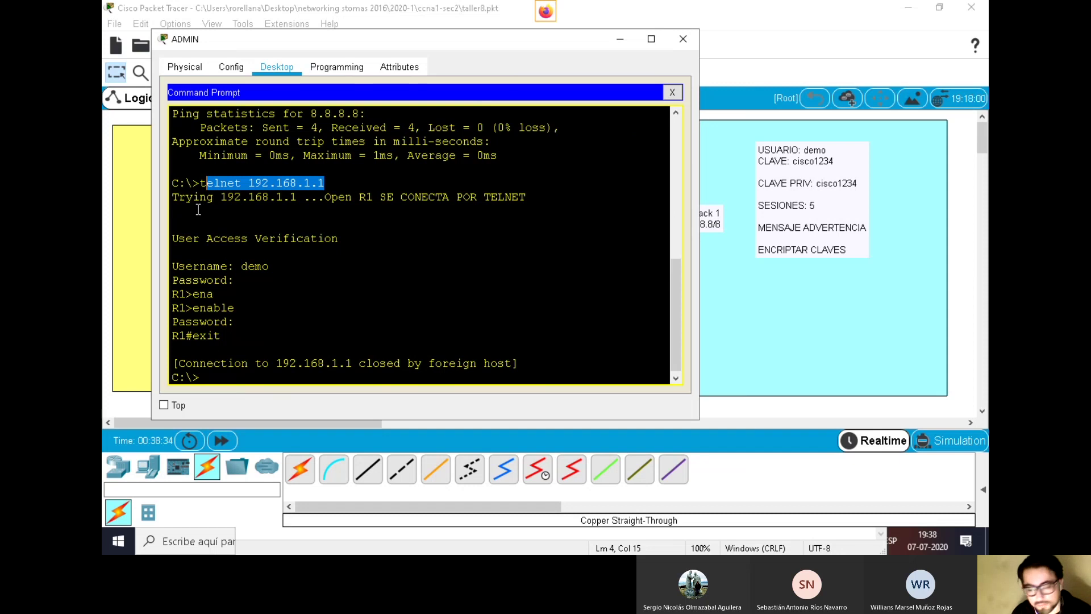
{"action": "left_click", "coordinate": [673, 92]}
{"action": "scroll", "coordinate": [520, 281], "scroll_direction": "down", "scroll_amount": 1}
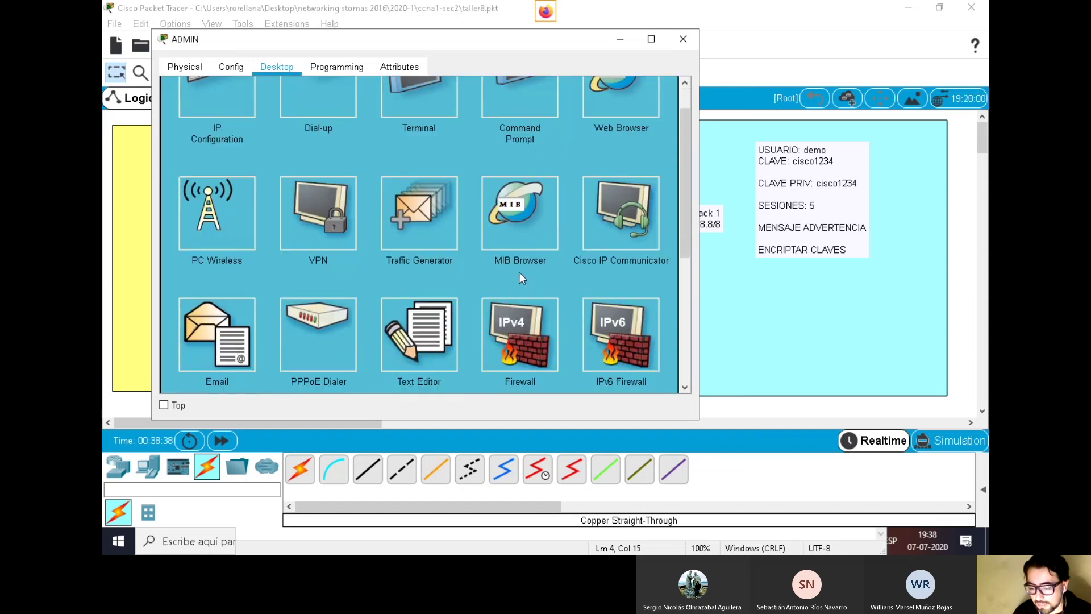
{"action": "scroll", "coordinate": [520, 278], "scroll_direction": "down", "scroll_amount": 5}
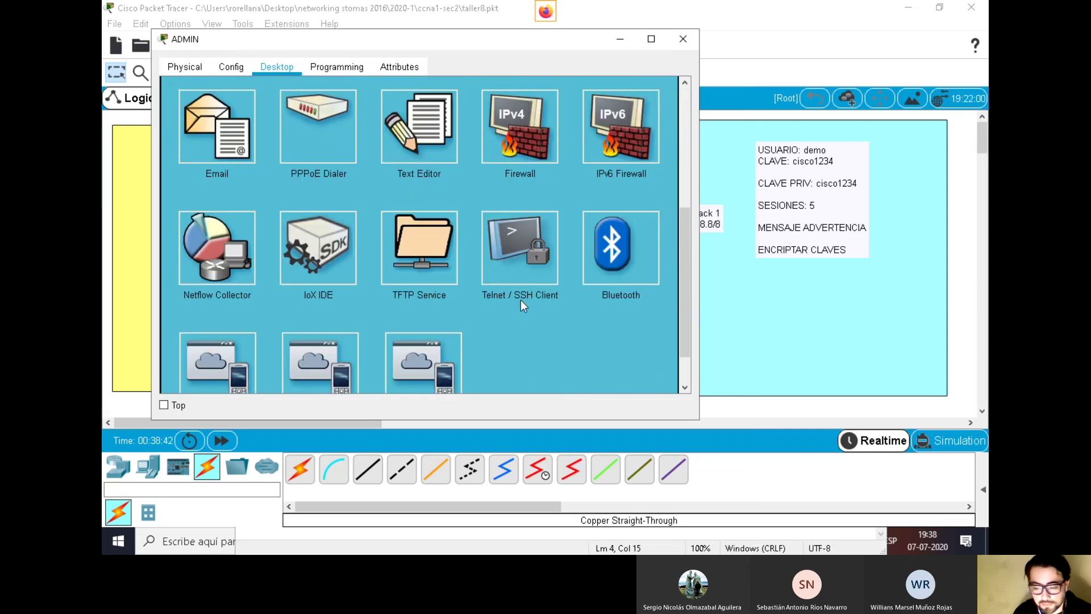
In ADMIN's Telnet / SSH Client, set the connection type to Telnet
{"action": "left_click", "coordinate": [521, 250]}
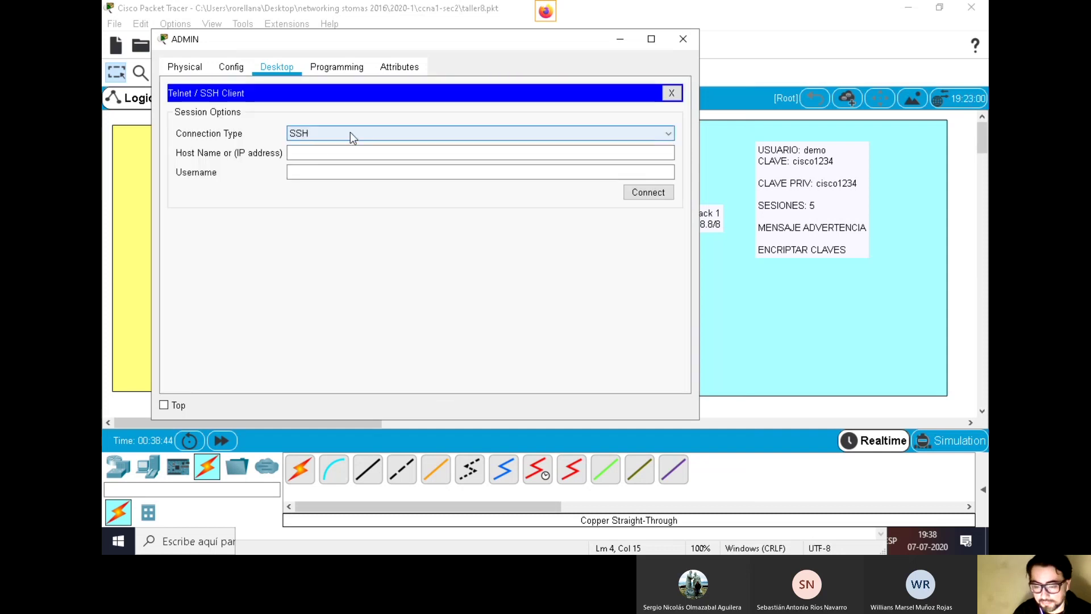
{"action": "left_click", "coordinate": [660, 133]}
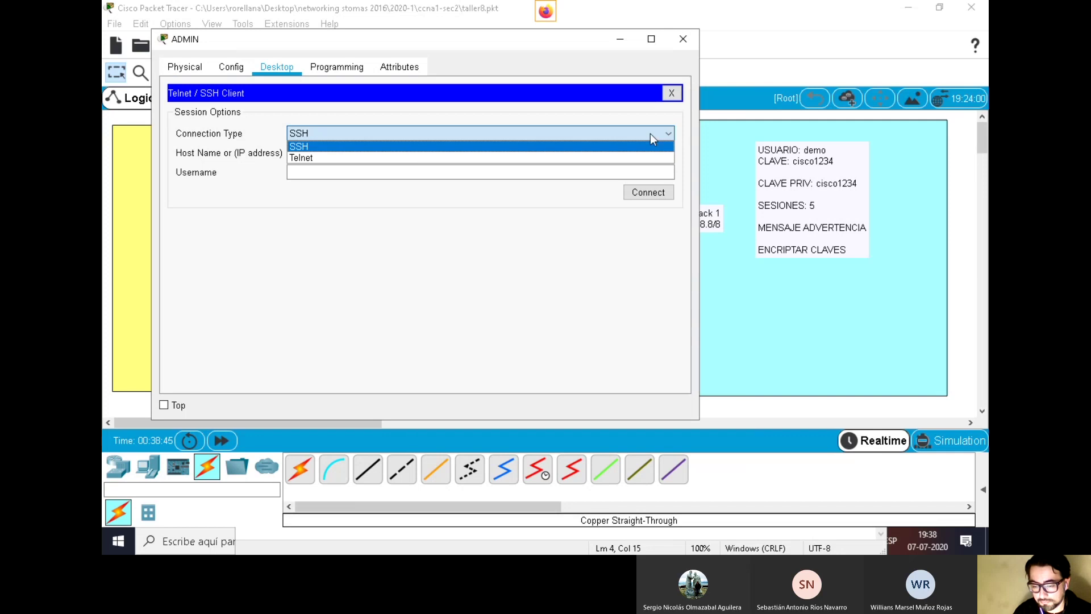
{"action": "left_click", "coordinate": [330, 147]}
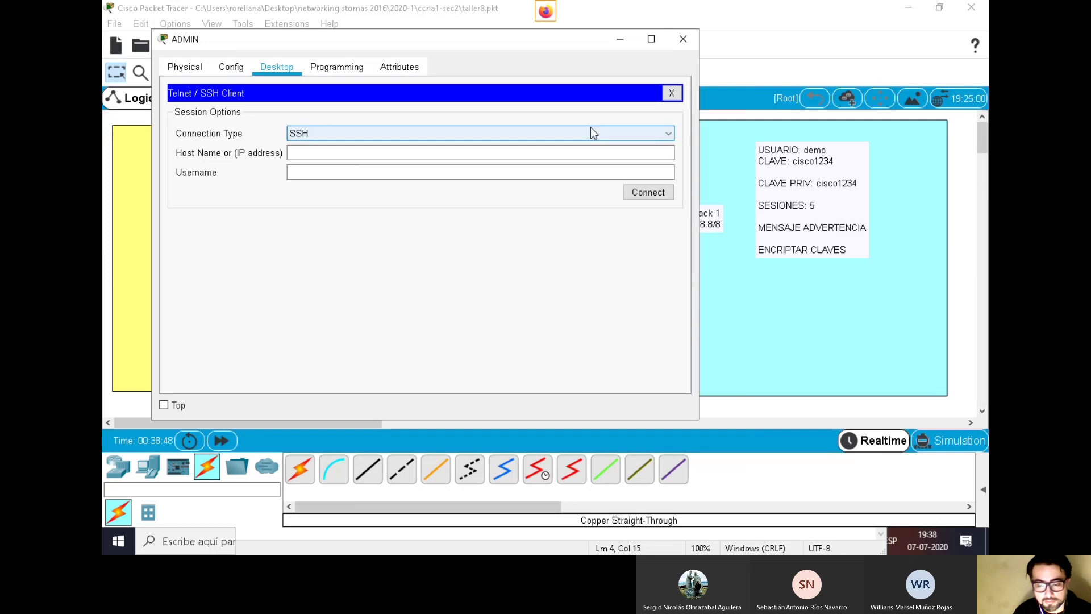
{"action": "left_click", "coordinate": [650, 134]}
{"action": "left_click", "coordinate": [335, 158]}
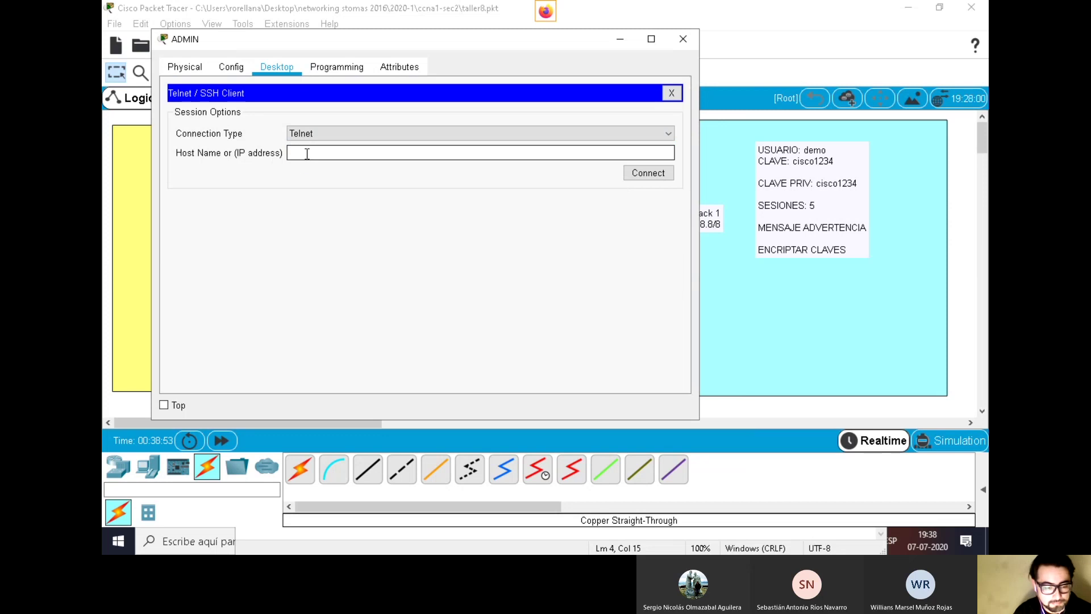
{"action": "left_click_drag", "start_coordinate": [396, 33], "coordinate": [382, 260]}
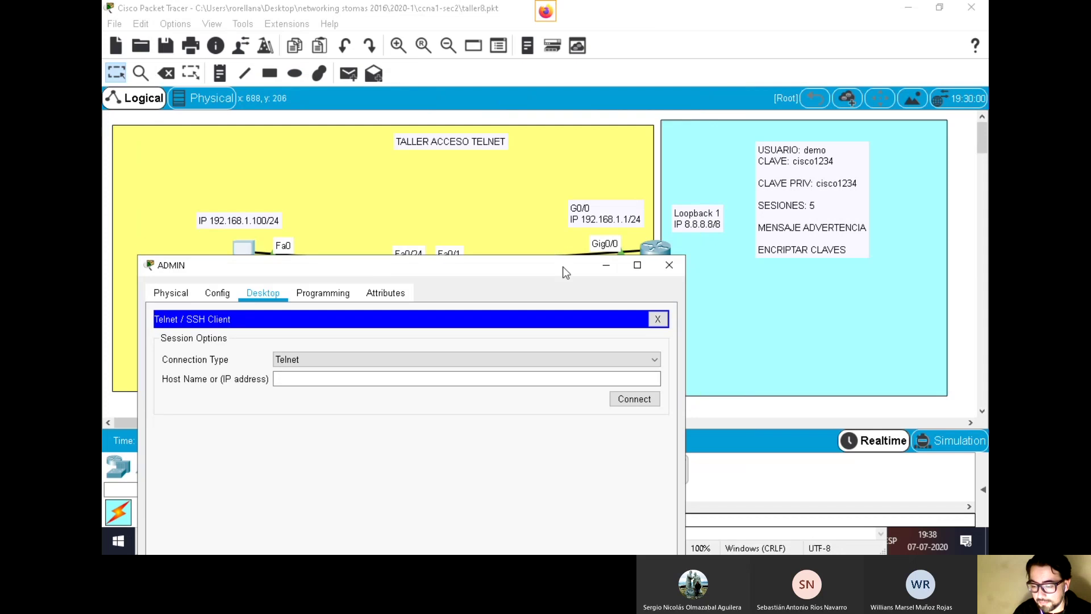
{"action": "left_click_drag", "start_coordinate": [563, 268], "coordinate": [556, 287]}
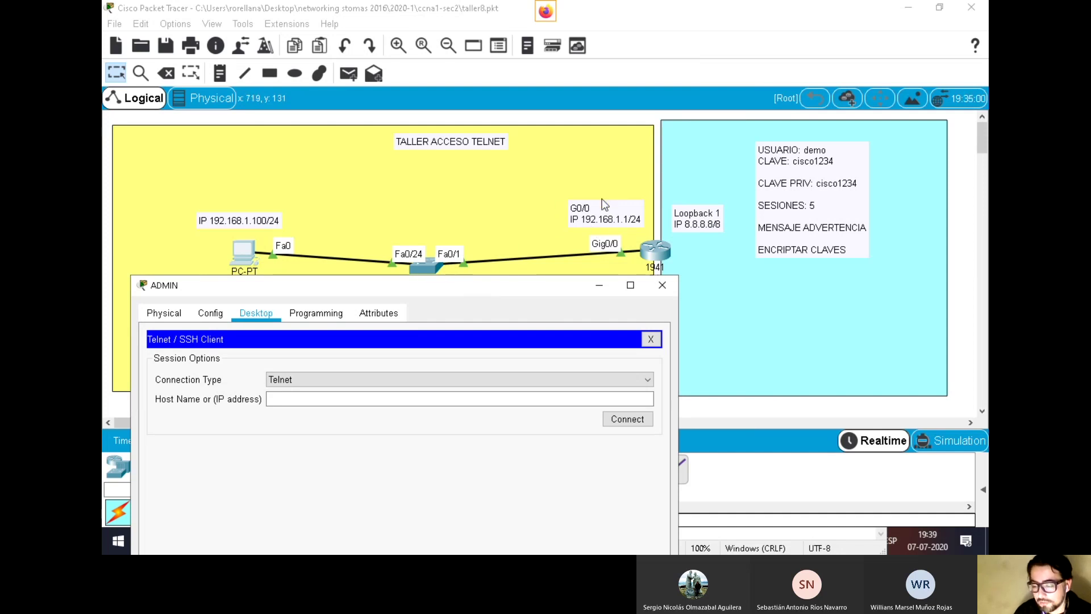
{"action": "left_click_drag", "start_coordinate": [462, 290], "coordinate": [429, 116]}
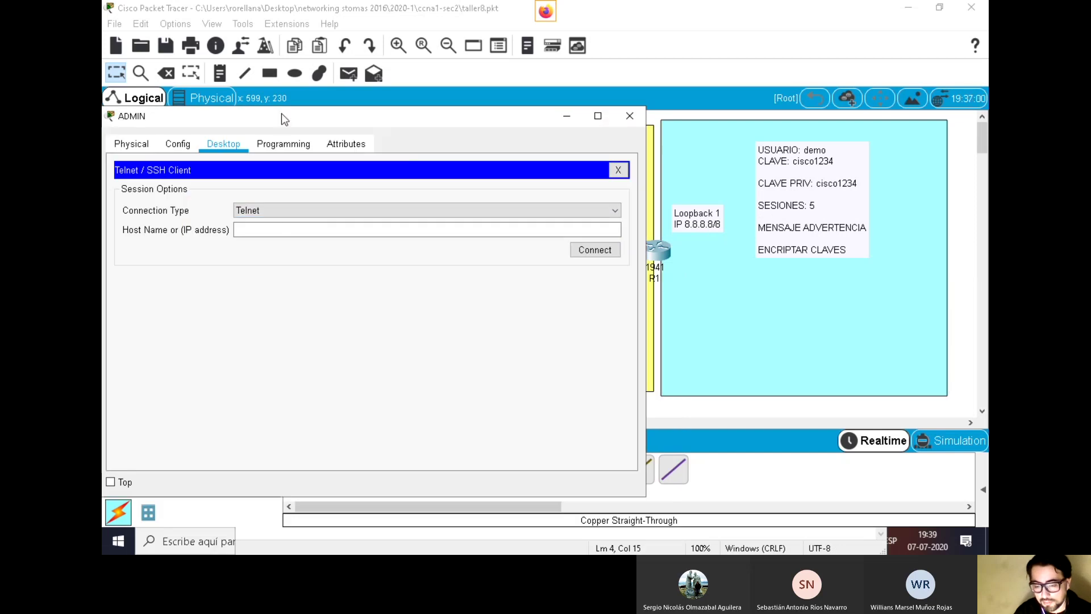
{"action": "left_click_drag", "start_coordinate": [285, 119], "coordinate": [327, 98]}
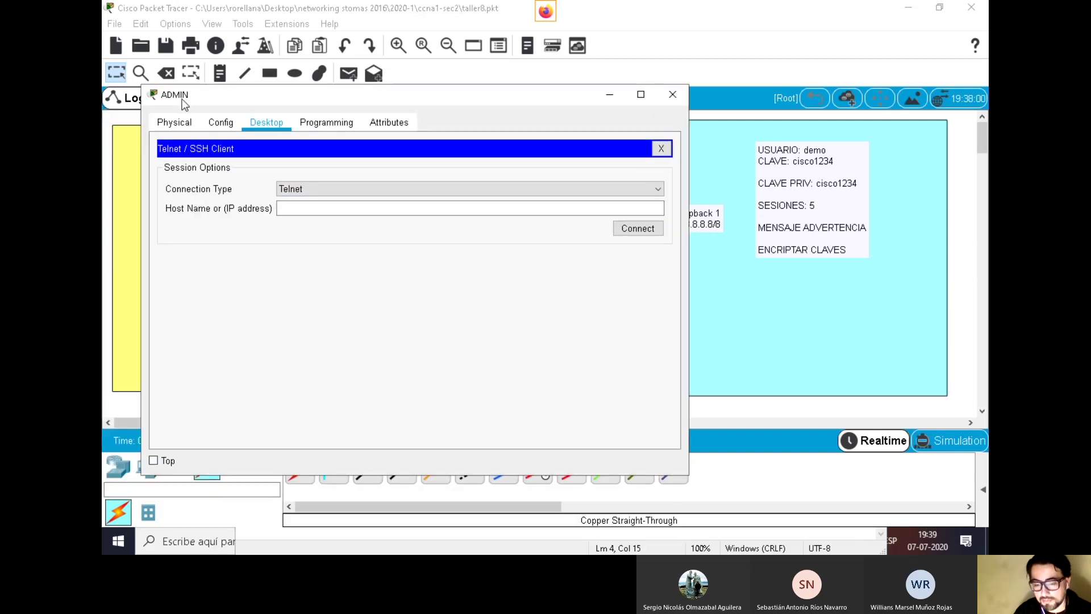
Enter 8.8.8.8 as the host name and connect
{"action": "left_click", "coordinate": [314, 208]}
{"action": "type", "text": "8.8.8.8"}
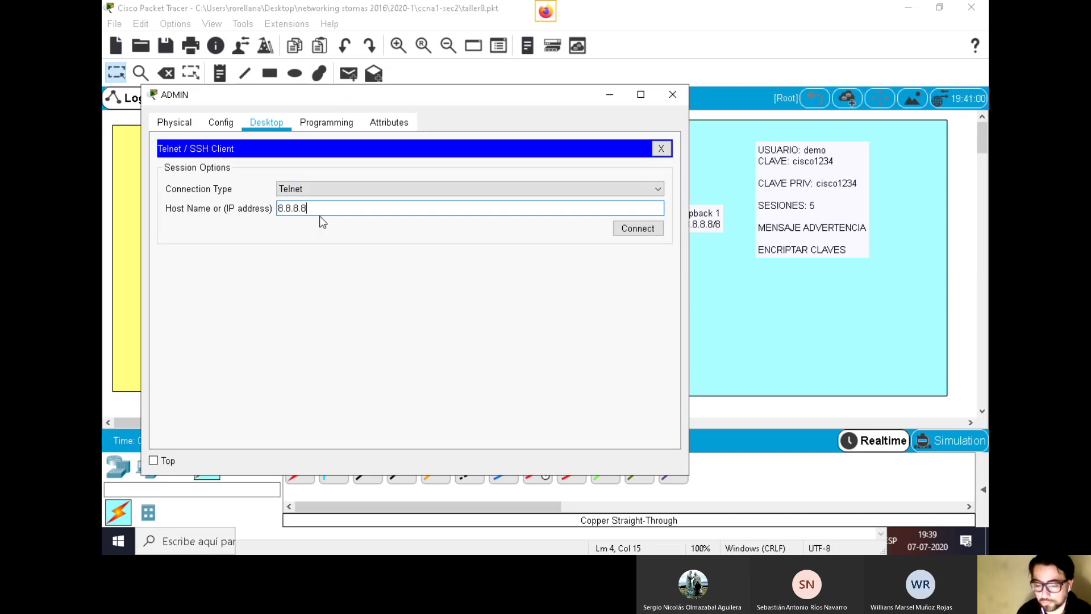
{"action": "left_click_drag", "start_coordinate": [439, 94], "coordinate": [411, 312]}
{"action": "left_click_drag", "start_coordinate": [495, 311], "coordinate": [507, 60]}
{"action": "left_click", "coordinate": [622, 193]}
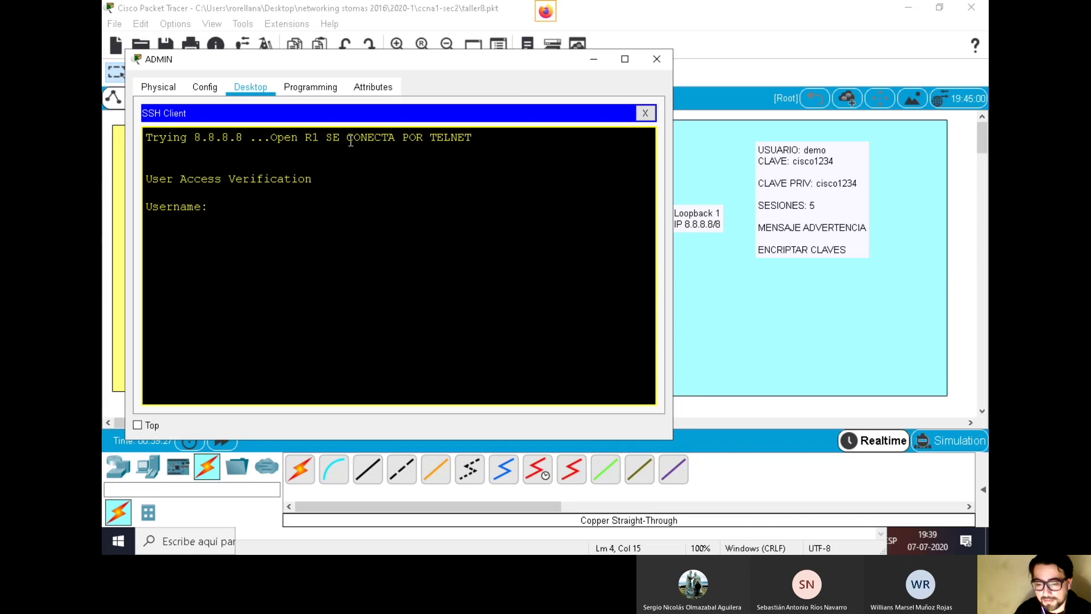
Log into R1 over the 8.8.8.8 Telnet session with the local username and password
{"action": "left_click_drag", "start_coordinate": [479, 137], "coordinate": [279, 139]}
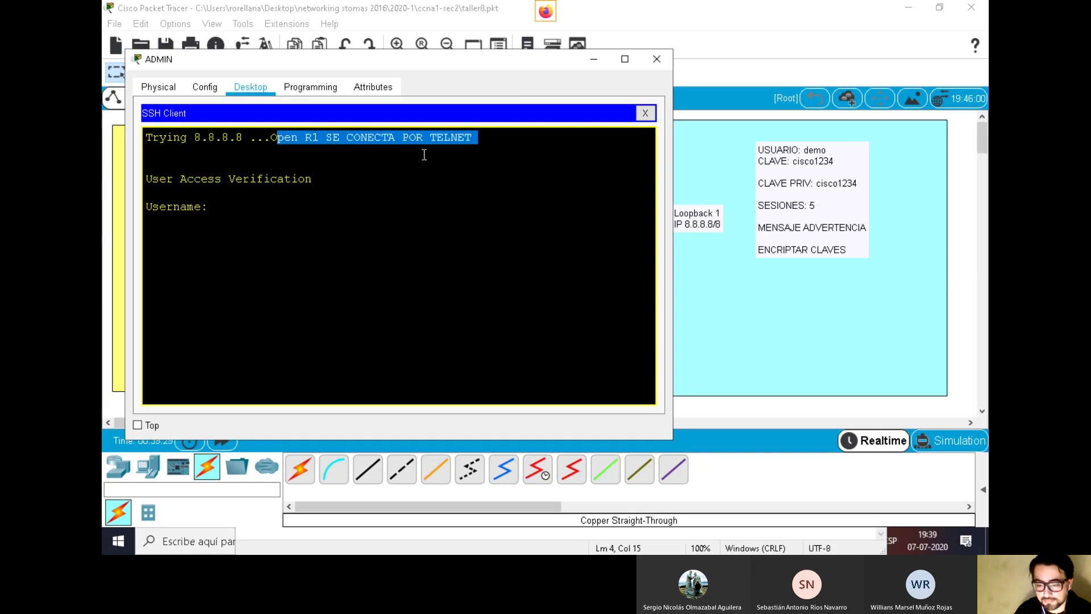
{"action": "left_click", "coordinate": [233, 207]}
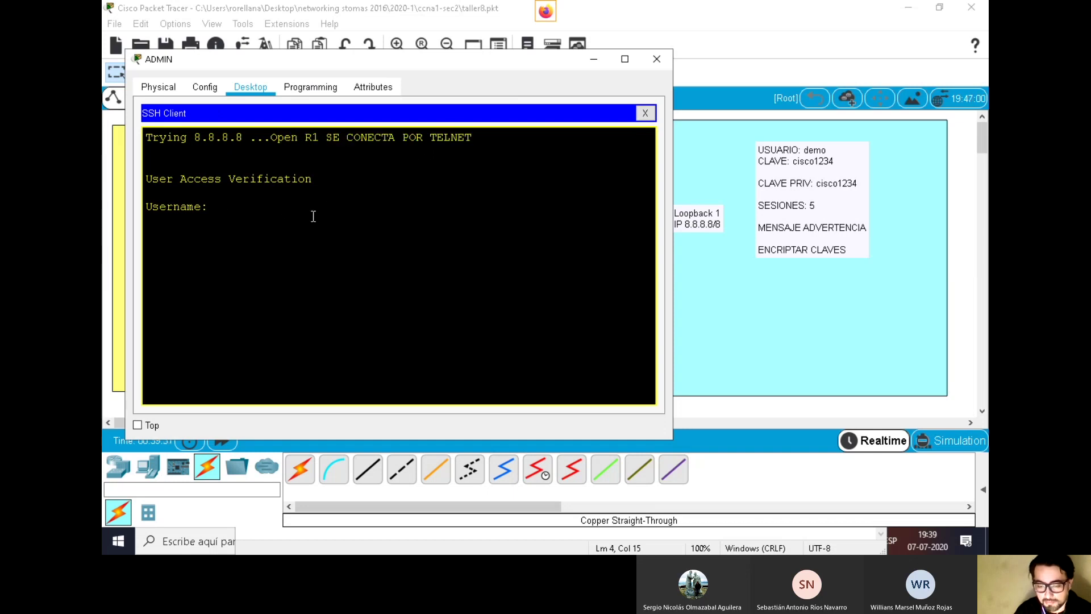
{"action": "type", "text": "demo"}
{"action": "key", "text": "Return"}
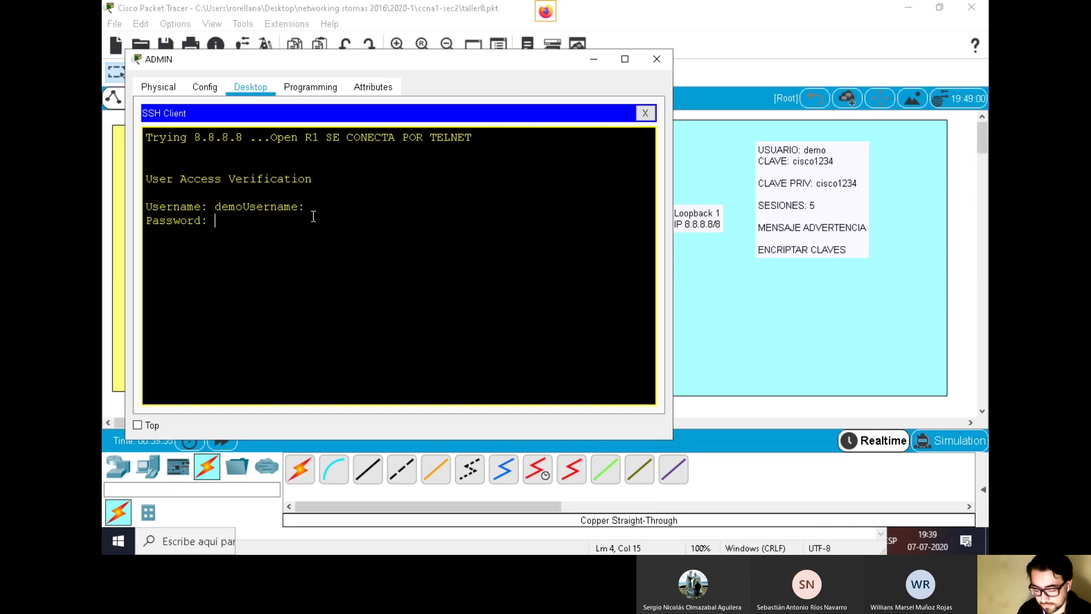
{"action": "key", "text": "Return"}
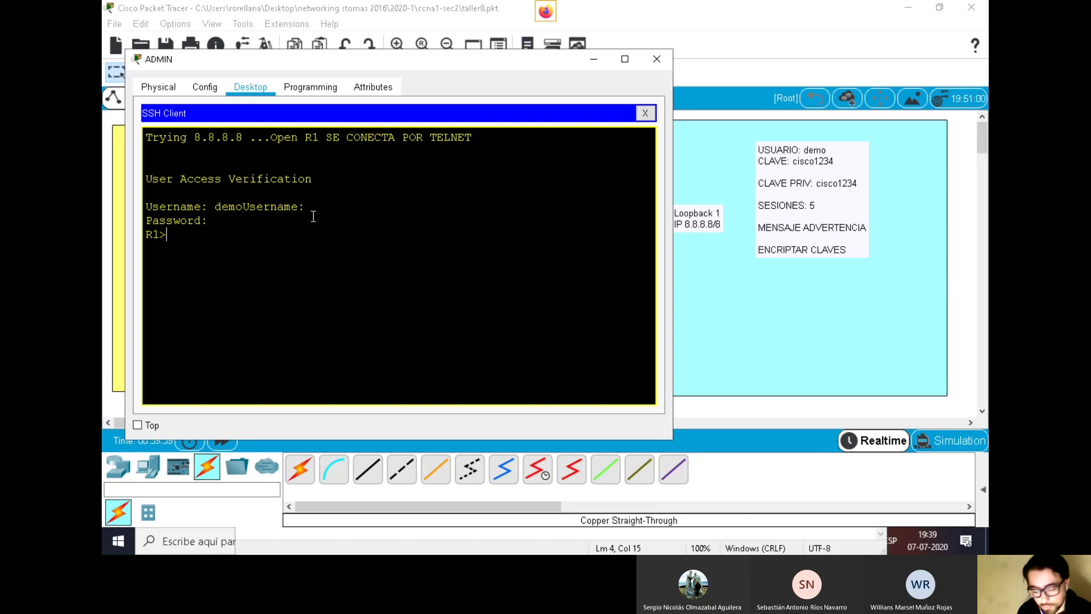
Run enable and enter the enable password to reach the R1# prompt
{"action": "type", "text": "na"}
{"action": "key", "text": "Tab"}
{"action": "key", "text": "Return"}
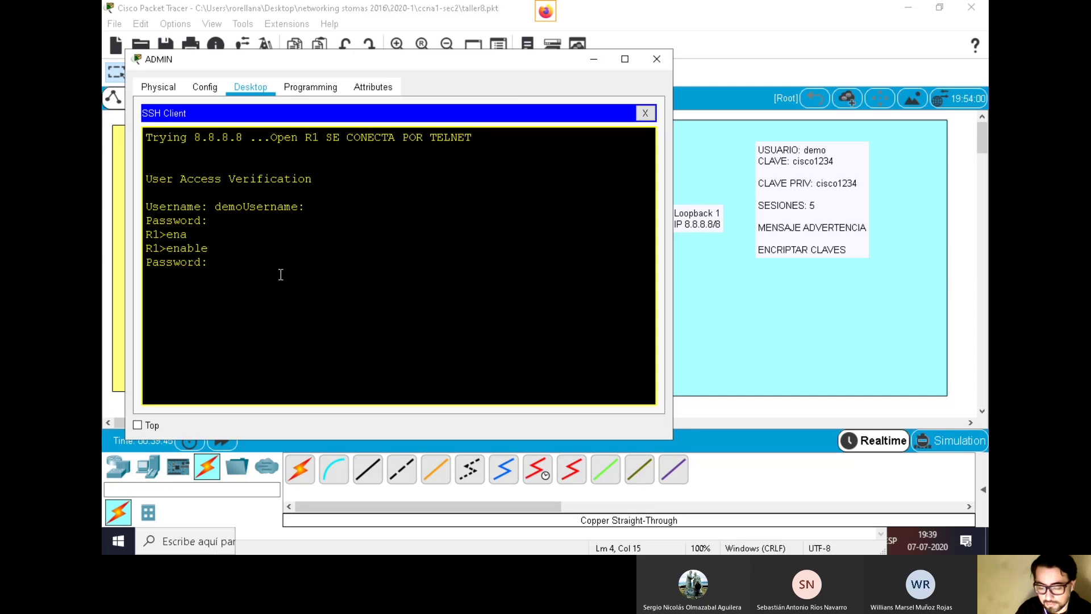
{"action": "key", "text": "Return"}
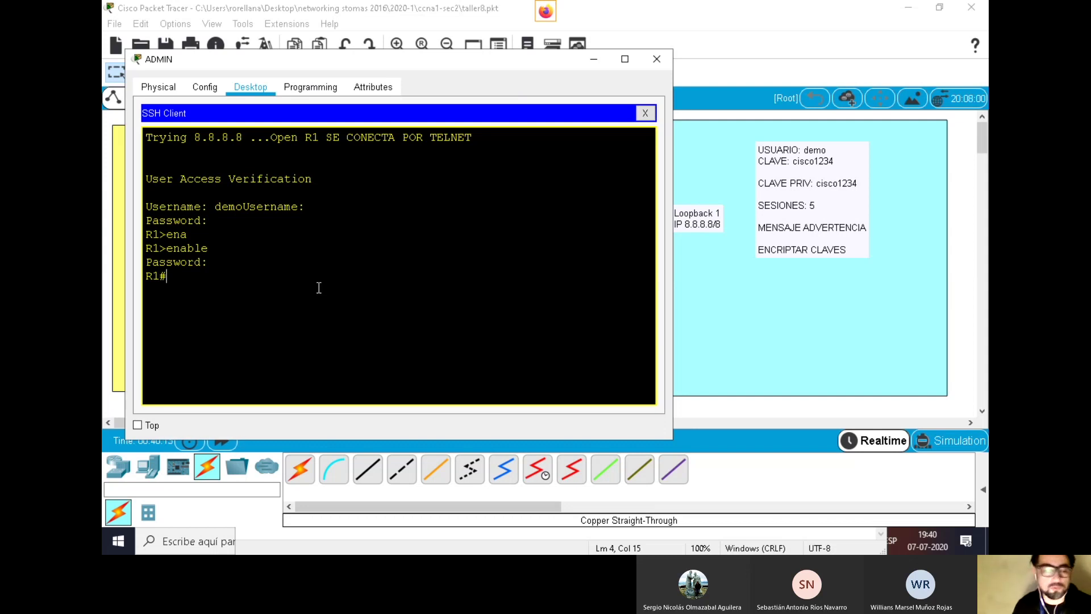
{"action": "left_click_drag", "start_coordinate": [486, 66], "coordinate": [495, 99]}
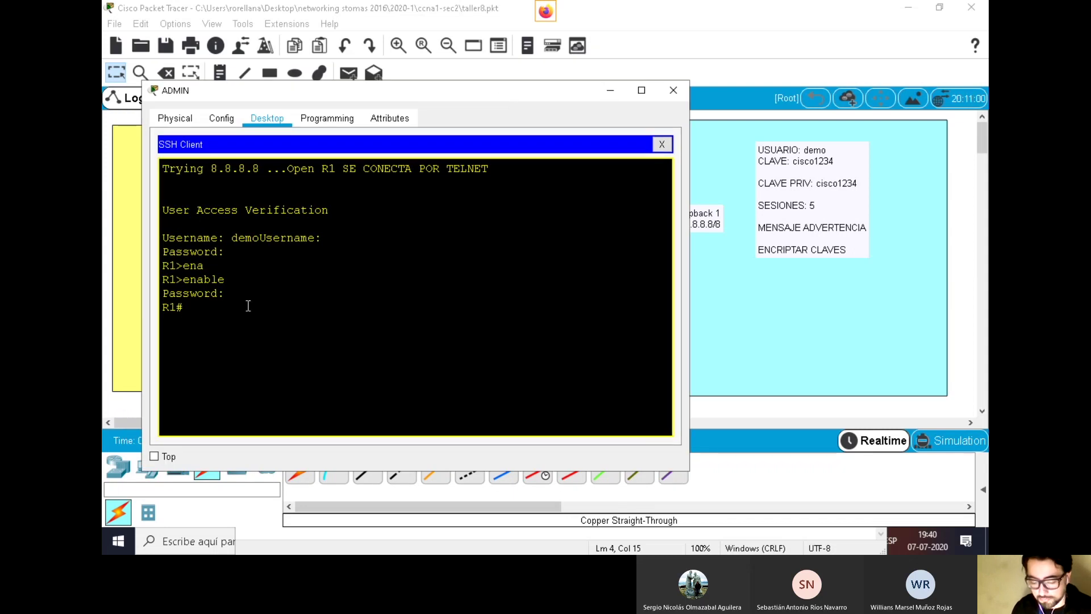
{"action": "left_click_drag", "start_coordinate": [495, 98], "coordinate": [612, 465]}
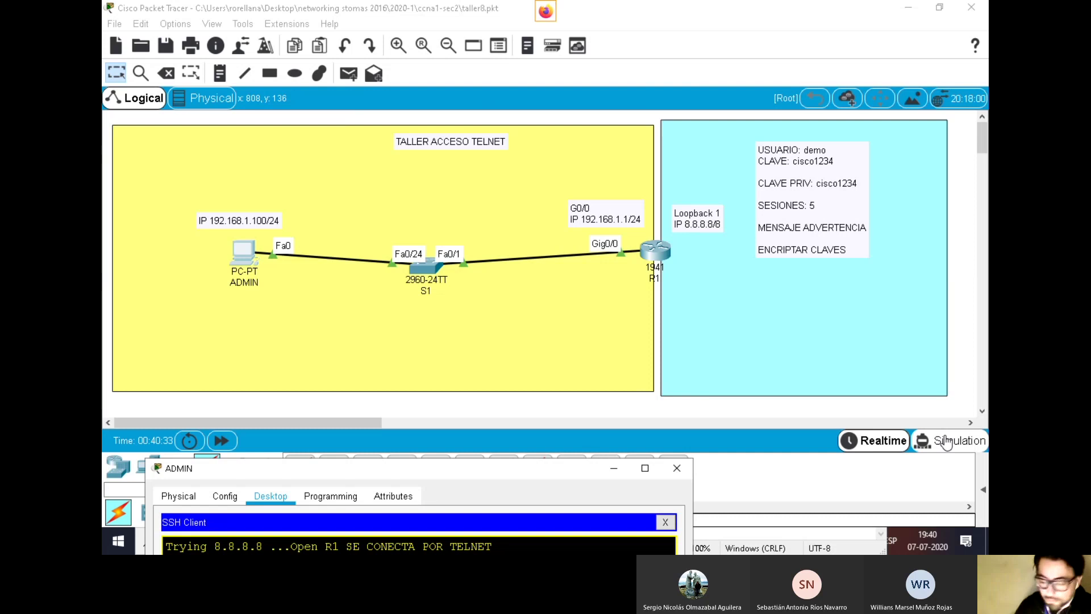
In Simulation mode, uncheck every IPv4 event filter: ARP, ICMP, DNS, BGP, EIGRP, OSPF, RIP, HSRP, DHCP
{"action": "left_click", "coordinate": [943, 448]}
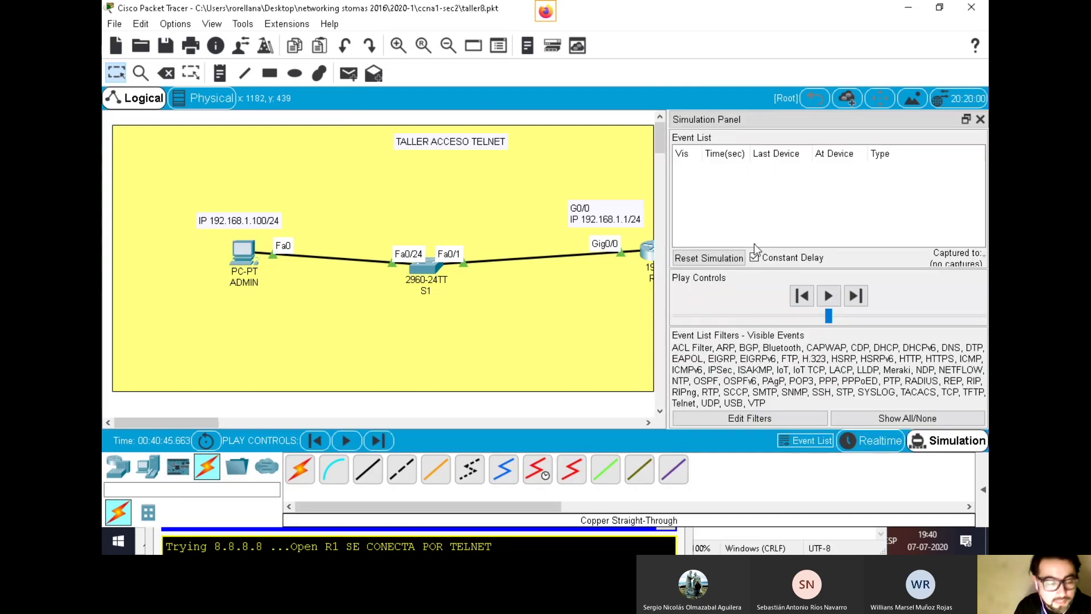
{"action": "left_click", "coordinate": [748, 420]}
{"action": "left_click", "coordinate": [443, 134]}
{"action": "left_click", "coordinate": [444, 166]}
{"action": "left_click", "coordinate": [443, 150]}
{"action": "left_click", "coordinate": [513, 134]}
{"action": "left_click", "coordinate": [513, 150]}
{"action": "left_click", "coordinate": [513, 166]}
{"action": "left_click", "coordinate": [581, 167]}
{"action": "left_click", "coordinate": [581, 150]}
{"action": "left_click", "coordinate": [582, 133]}
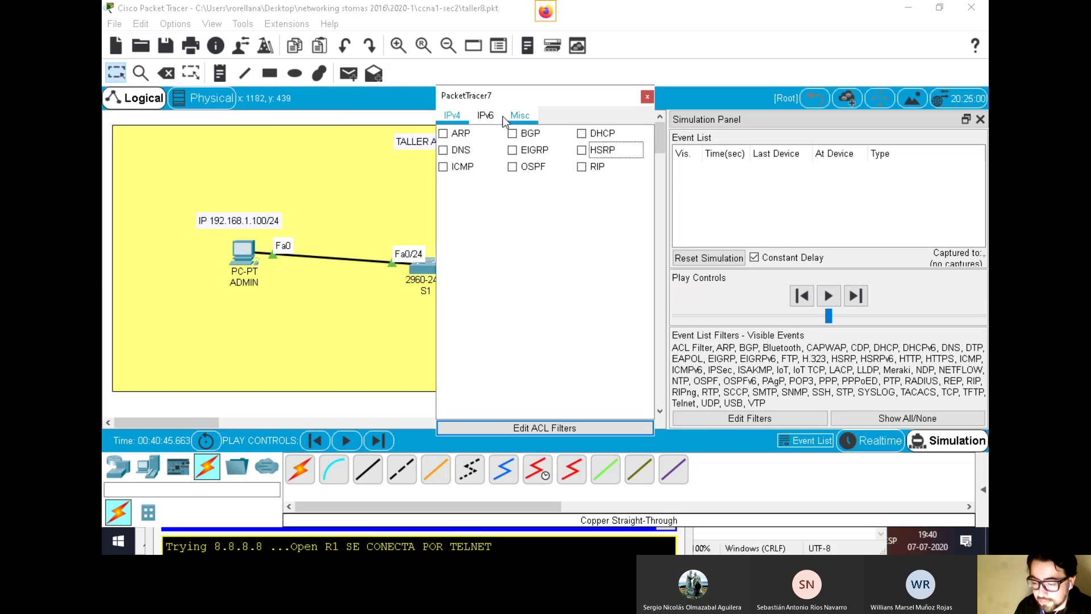
Uncheck the IPv6 filters: DHCPv6, ICMPv6, RIPng, EIGRPv6, OSPFv6, HSRPv6 and NDP
{"action": "left_click", "coordinate": [485, 115]}
{"action": "left_click", "coordinate": [443, 134]}
{"action": "left_click", "coordinate": [443, 150]}
{"action": "left_click", "coordinate": [443, 168]}
{"action": "left_click", "coordinate": [513, 134]}
{"action": "left_click", "coordinate": [529, 151]}
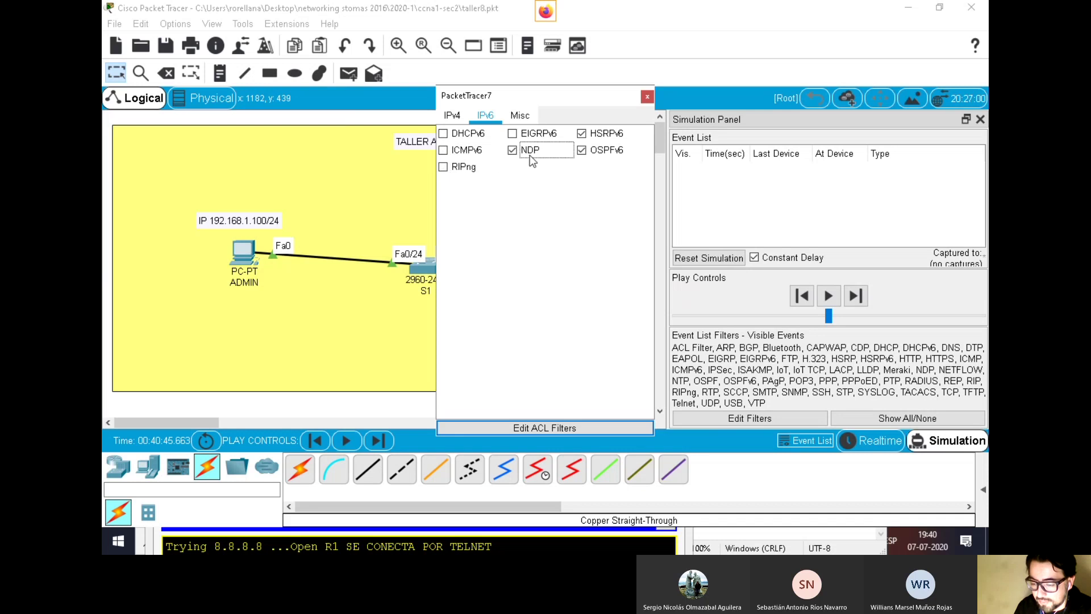
{"action": "left_click", "coordinate": [581, 150]}
{"action": "left_click", "coordinate": [581, 136]}
{"action": "left_click", "coordinate": [513, 150]}
In the Misc filters, uncheck ACL Filter, FTP, HTTPS, CDP, IoT, LLDP, NTP, PPP, RADIUS, SCCP, SSH, TACACS and VTP
{"action": "left_click", "coordinate": [452, 116]}
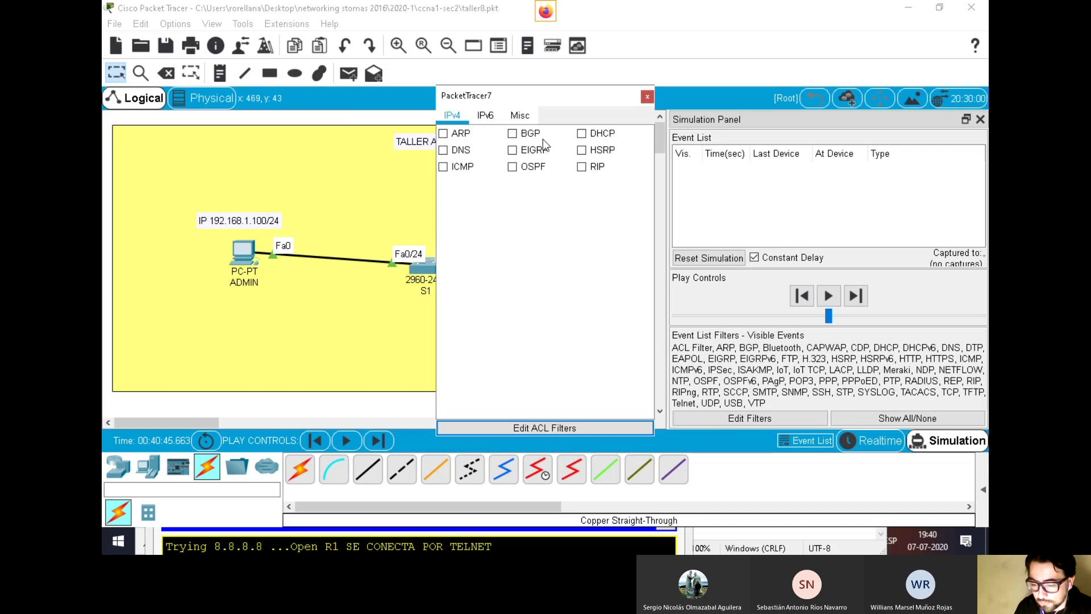
{"action": "left_click", "coordinate": [502, 116]}
{"action": "left_click", "coordinate": [520, 117]}
{"action": "left_click", "coordinate": [444, 134]}
{"action": "left_click", "coordinate": [444, 166]}
{"action": "left_click", "coordinate": [443, 183]}
{"action": "left_click", "coordinate": [444, 150]}
{"action": "left_click", "coordinate": [443, 201]}
{"action": "left_click", "coordinate": [444, 216]}
{"action": "left_click", "coordinate": [443, 233]}
{"action": "left_click", "coordinate": [443, 250]}
{"action": "left_click", "coordinate": [444, 266]}
{"action": "left_click", "coordinate": [443, 283]}
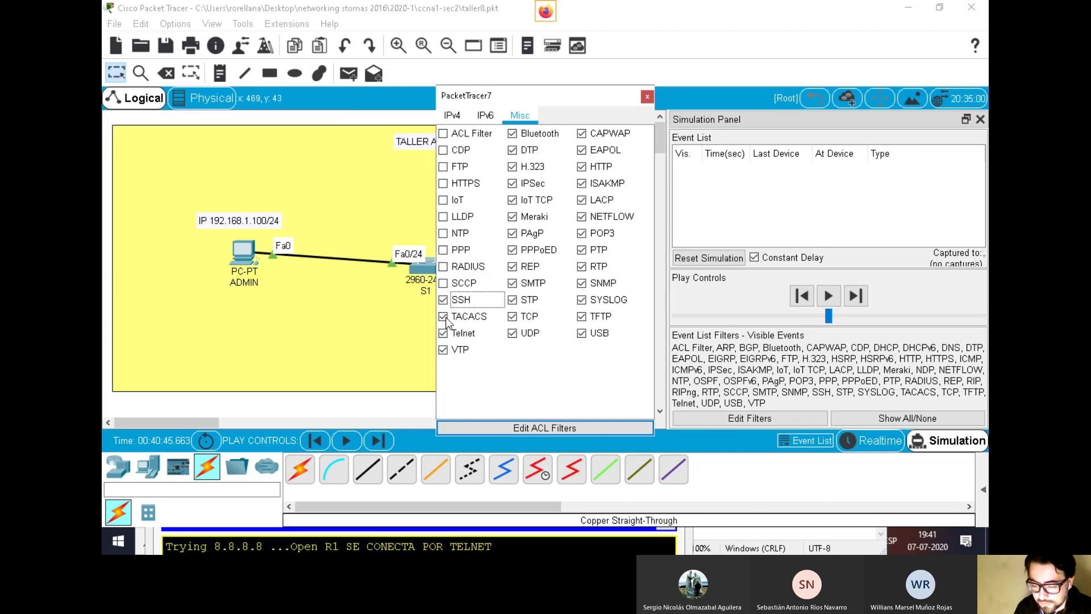
{"action": "left_click", "coordinate": [444, 299]}
{"action": "left_click", "coordinate": [443, 316]}
{"action": "left_click", "coordinate": [443, 349]}
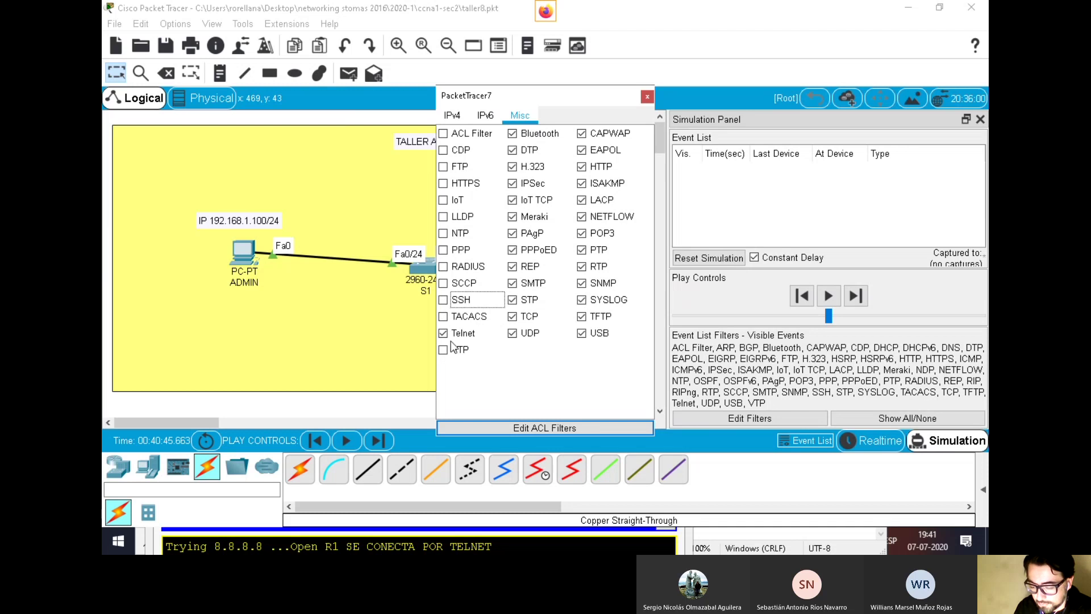
Uncheck Bluetooth, DTP, H.323, IPSec, IoT TCP, Meraki, PAgP, PPPoED, SMTP, STP, TCP, UDP and REP
{"action": "left_click", "coordinate": [513, 134]}
{"action": "left_click", "coordinate": [513, 150]}
{"action": "left_click", "coordinate": [513, 166]}
{"action": "left_click", "coordinate": [513, 183]}
{"action": "left_click", "coordinate": [513, 200]}
{"action": "left_click", "coordinate": [513, 217]}
{"action": "left_click", "coordinate": [514, 233]}
{"action": "left_click", "coordinate": [513, 250]}
{"action": "left_click", "coordinate": [513, 283]}
{"action": "left_click", "coordinate": [513, 300]}
{"action": "left_click", "coordinate": [513, 317]}
{"action": "double_click", "coordinate": [513, 333]}
{"action": "left_click", "coordinate": [513, 333]}
{"action": "left_click", "coordinate": [513, 267]}
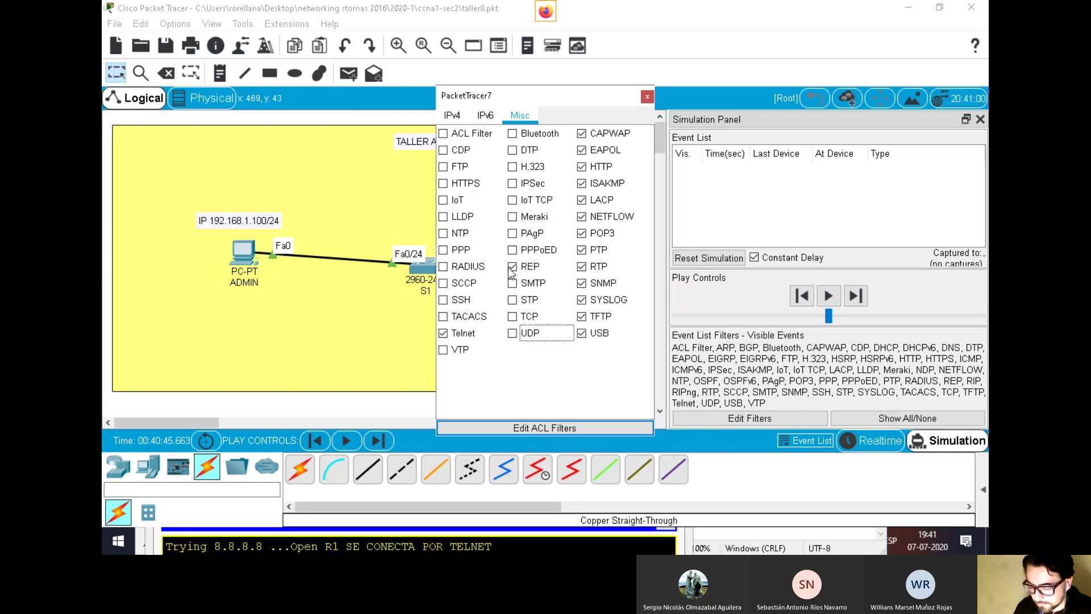
Uncheck CAPWAP through SYSLOG so only Telnet stays checked, then start capturing with Play
{"action": "left_click", "coordinate": [581, 133]}
{"action": "left_click", "coordinate": [581, 150]}
{"action": "left_click", "coordinate": [581, 167]}
{"action": "left_click", "coordinate": [583, 184]}
{"action": "left_click", "coordinate": [582, 200]}
{"action": "left_click", "coordinate": [582, 217]}
{"action": "left_click", "coordinate": [582, 234]}
{"action": "left_click", "coordinate": [582, 250]}
{"action": "left_click", "coordinate": [582, 266]}
{"action": "left_click", "coordinate": [581, 283]}
{"action": "left_click", "coordinate": [582, 316]}
{"action": "left_click", "coordinate": [581, 333]}
{"action": "left_click", "coordinate": [581, 300]}
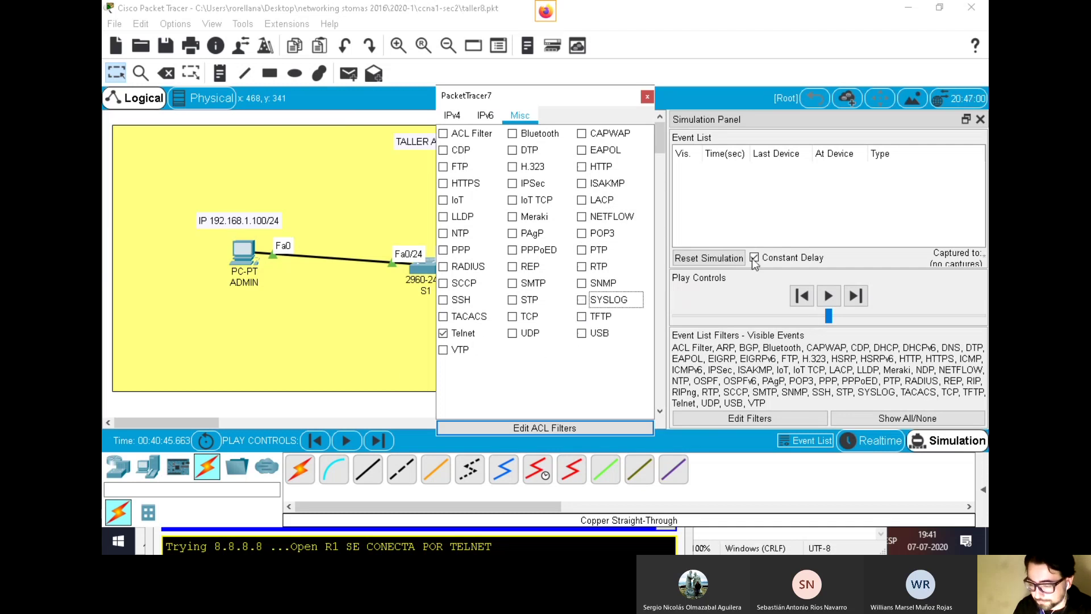
{"action": "left_click", "coordinate": [829, 296]}
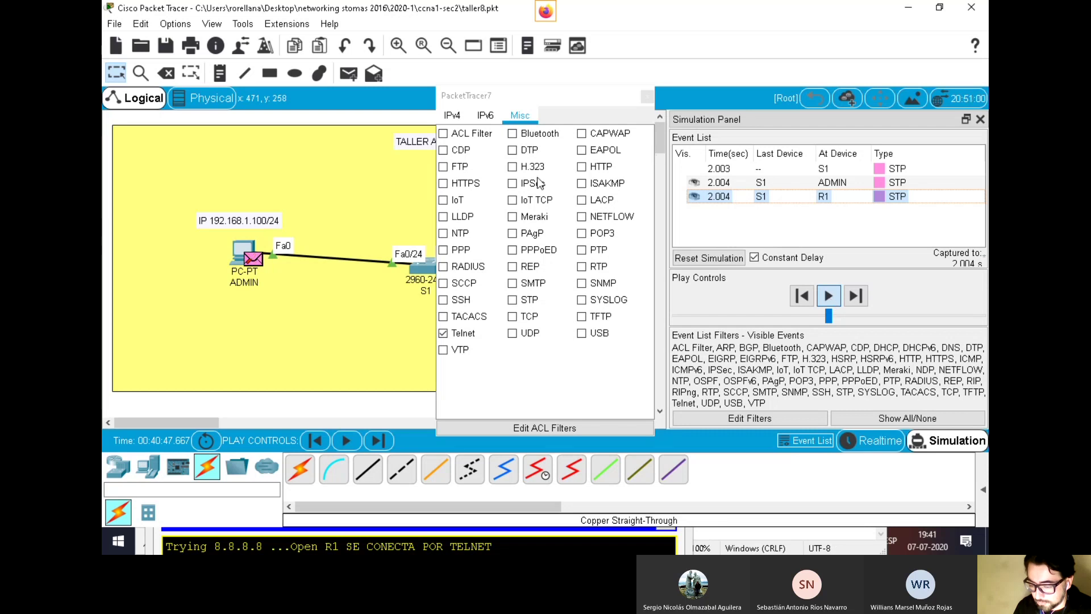
Open the ADMIN PC window and end its existing SSH client session
{"action": "left_click", "coordinate": [485, 116]}
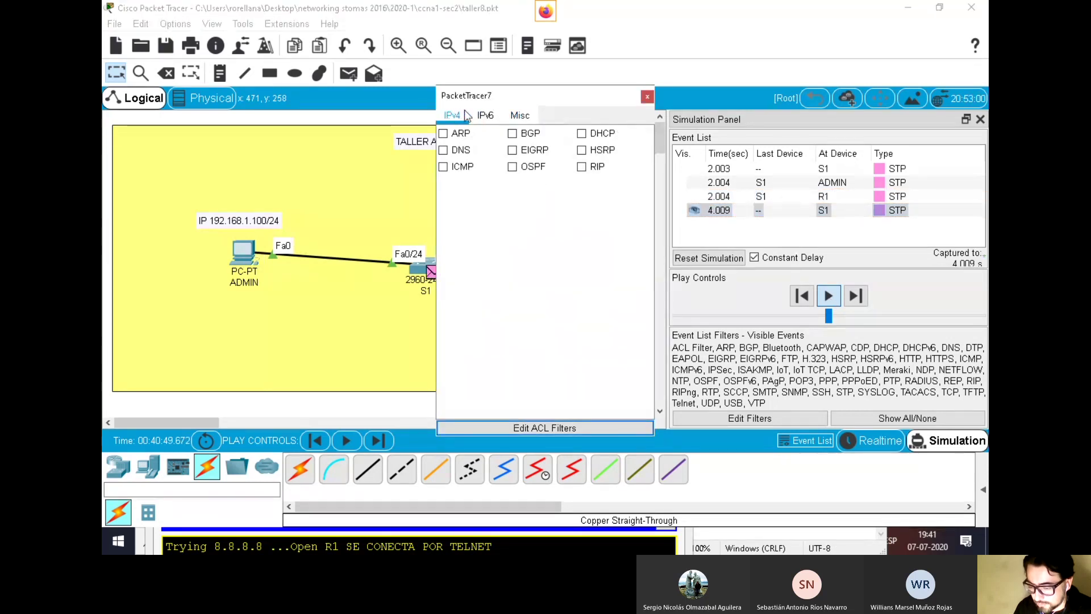
{"action": "left_click", "coordinate": [524, 115]}
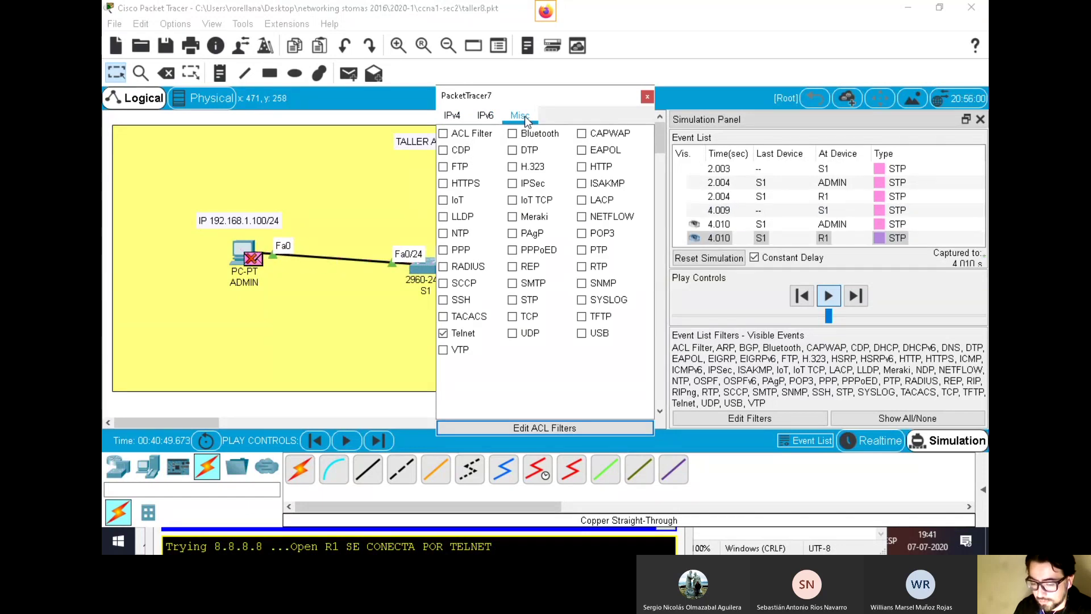
{"action": "left_click", "coordinate": [694, 38]}
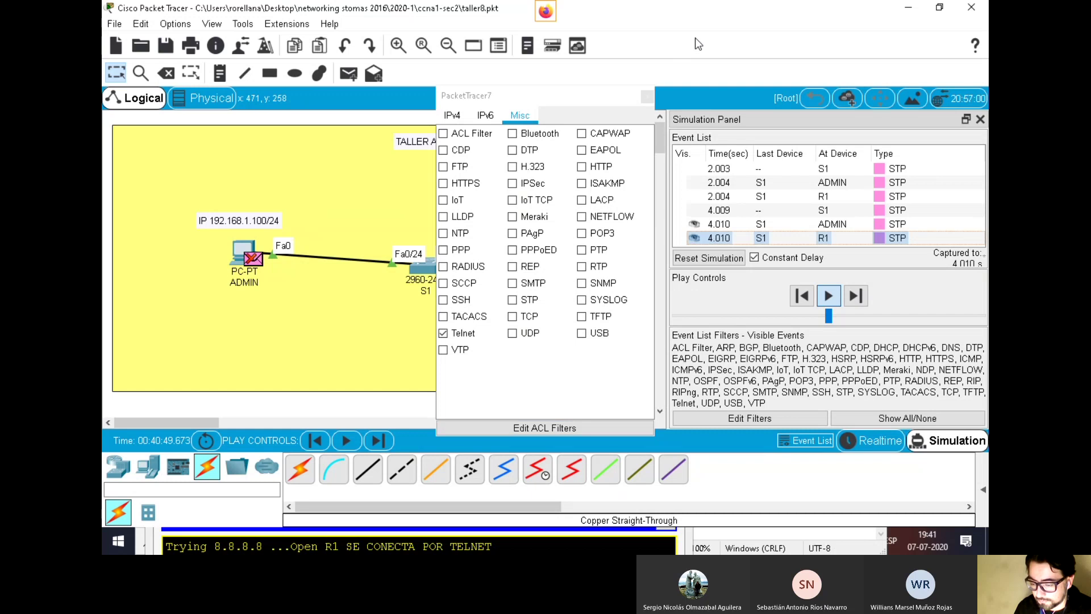
{"action": "left_click", "coordinate": [246, 253]}
{"action": "left_click_drag", "start_coordinate": [413, 465], "coordinate": [452, 66]}
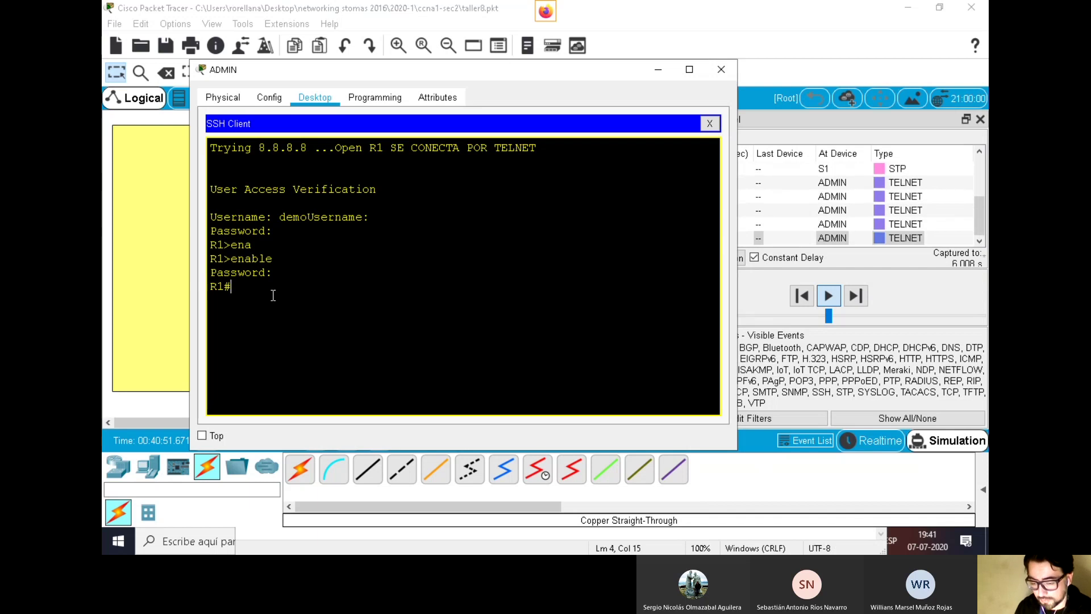
{"action": "left_click", "coordinate": [709, 123]}
{"action": "left_click", "coordinate": [545, 284]}
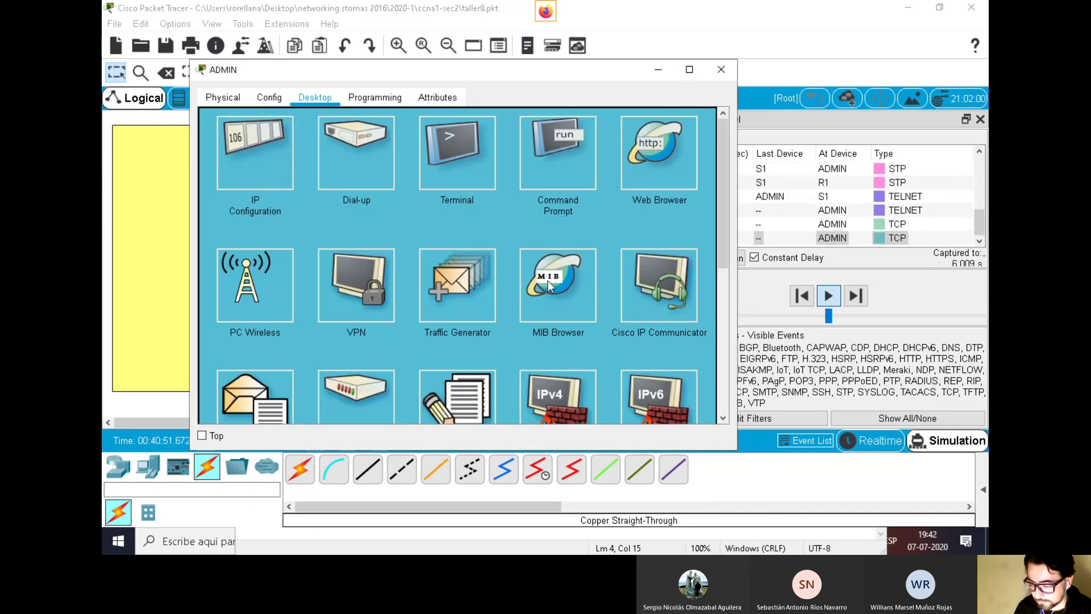
Run telnet 192.168.1.1 from ADMIN's Command Prompt and open the captured packet at S1
{"action": "left_click", "coordinate": [539, 152]}
{"action": "scroll", "coordinate": [517, 256], "scroll_direction": "down", "scroll_amount": 8}
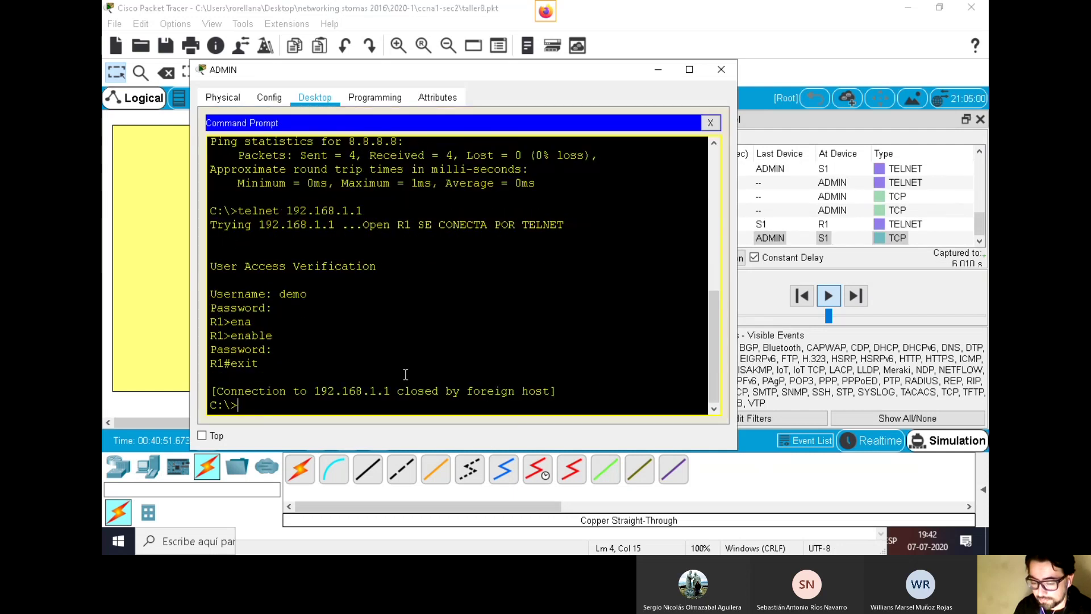
{"action": "key", "text": "Up"}
{"action": "key", "text": "Return"}
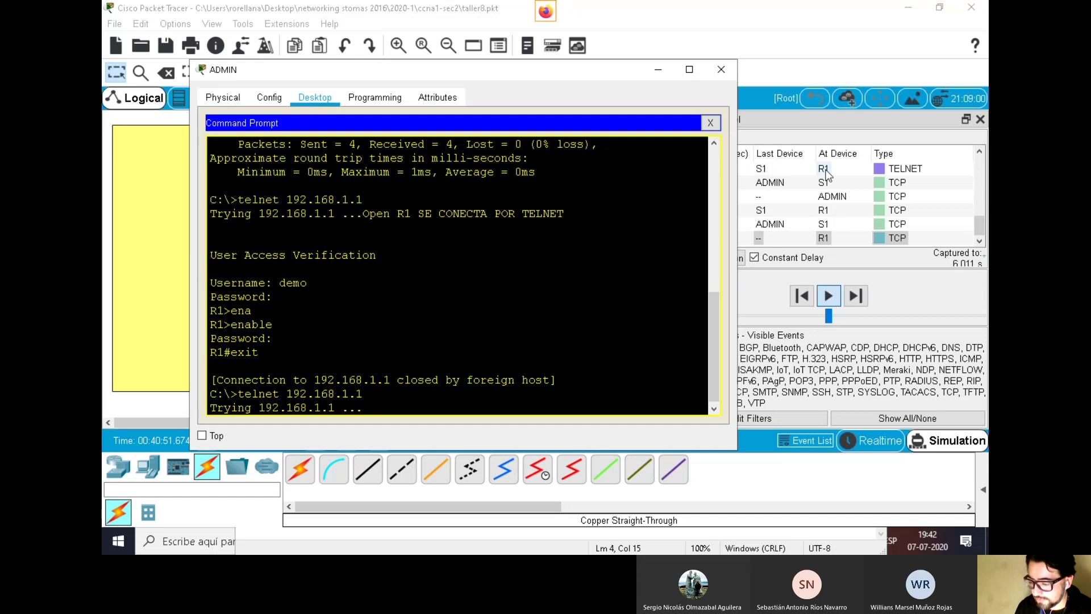
{"action": "left_click", "coordinate": [859, 219]}
{"action": "left_click", "coordinate": [860, 220]}
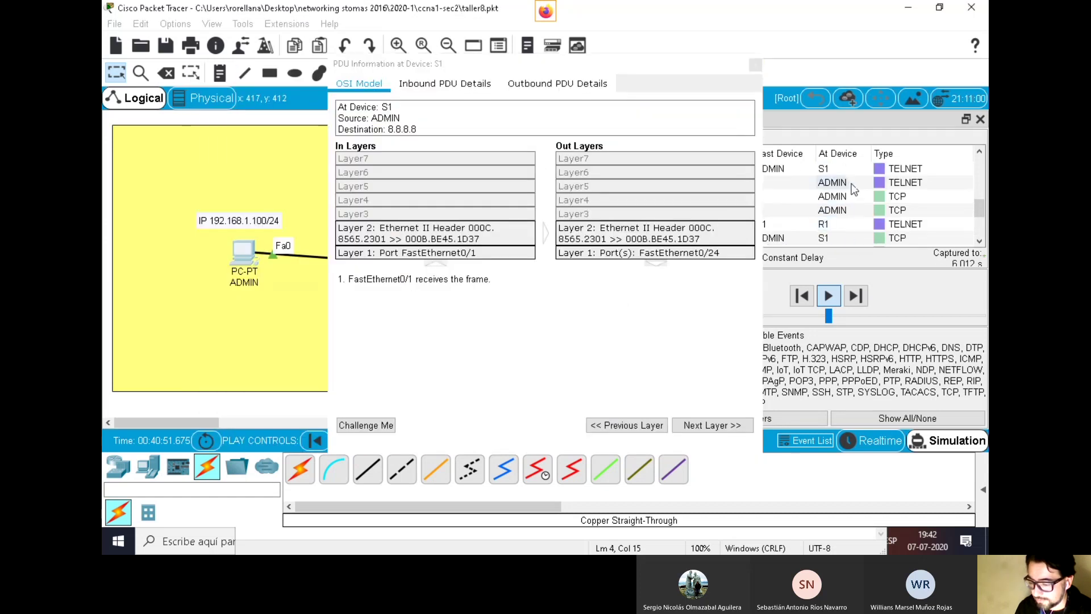
Inspect ADMIN's Telnet PDU: Outbound PDU Details, then the Layer 4 and Layer 7 TELNET explanations
{"action": "left_click", "coordinate": [851, 188]}
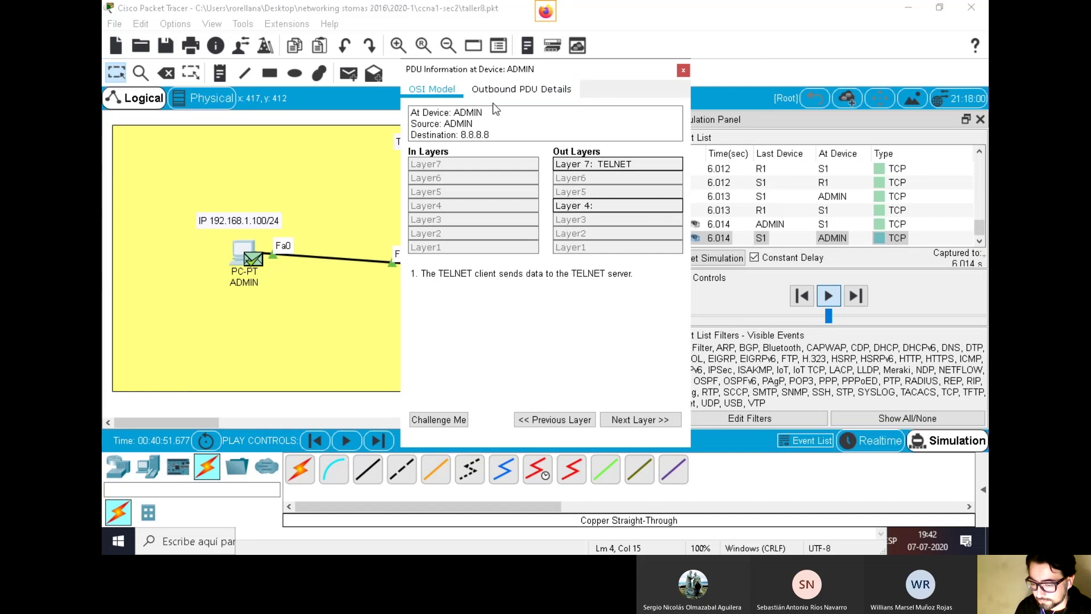
{"action": "left_click", "coordinate": [493, 94]}
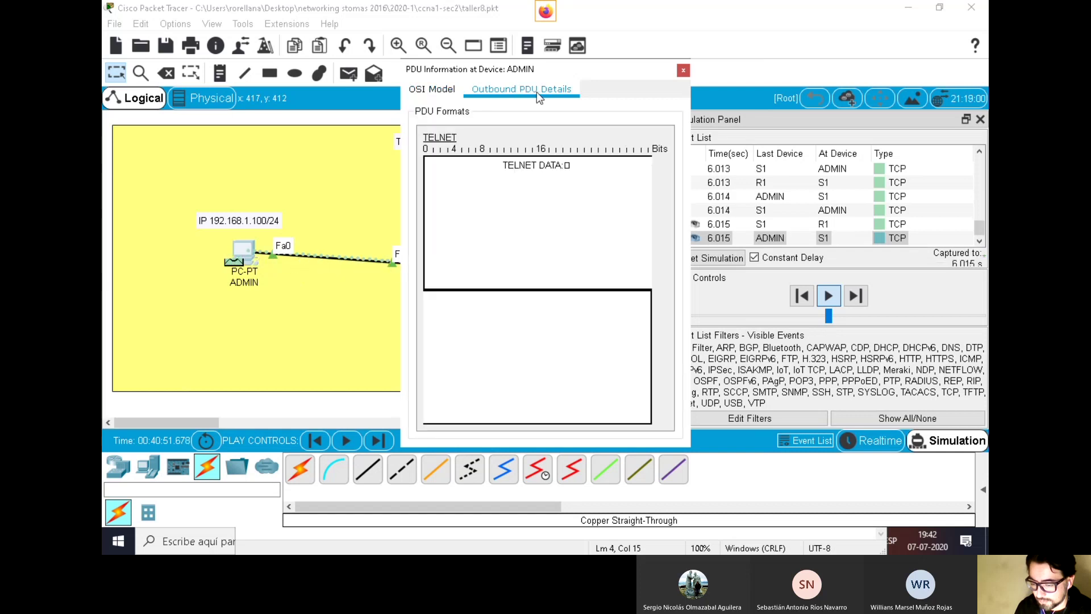
{"action": "left_click", "coordinate": [433, 89]}
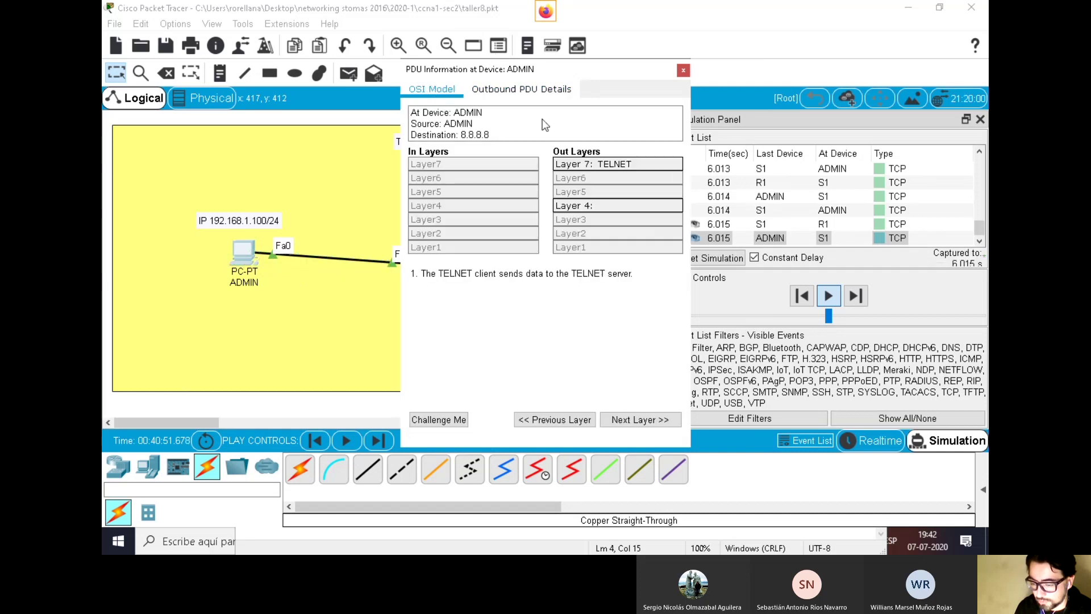
{"action": "left_click", "coordinate": [582, 212]}
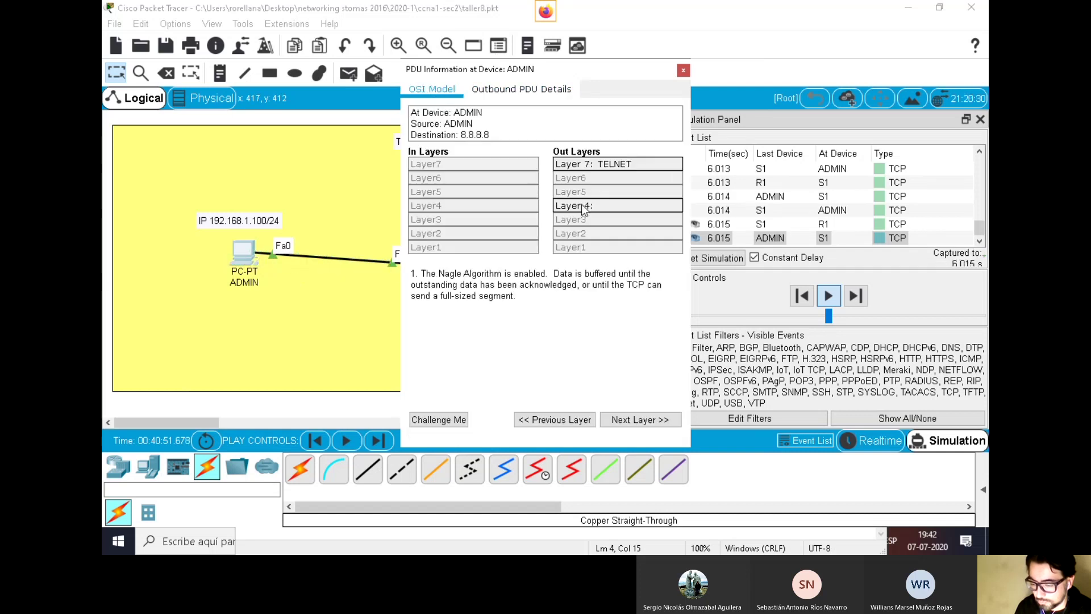
{"action": "left_click", "coordinate": [589, 165]}
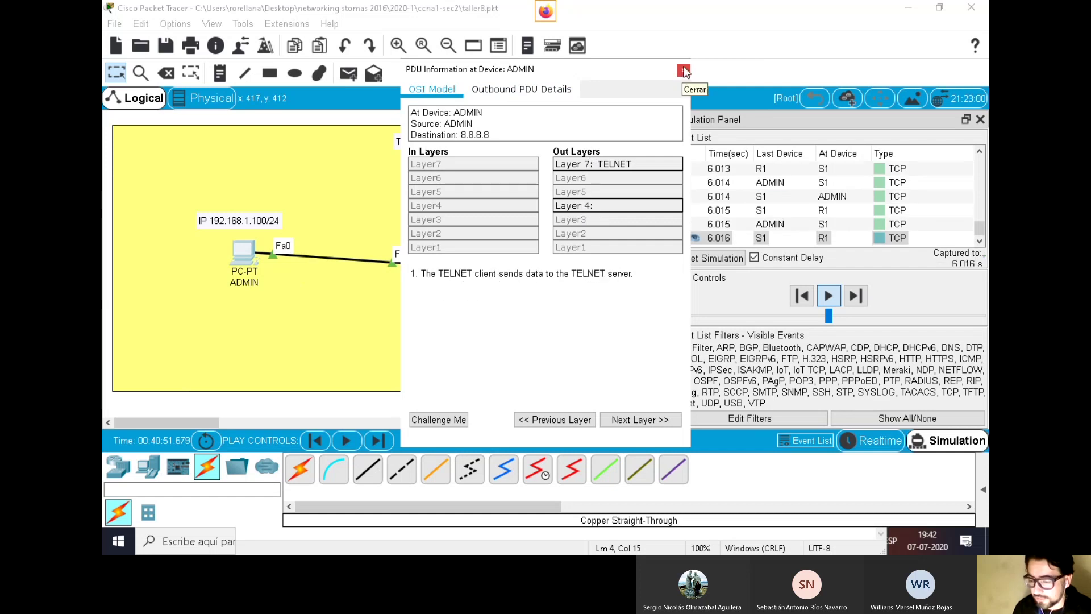
Close the PDU details, return to Realtime and reopen ADMIN's Telnet terminal
{"action": "left_click", "coordinate": [683, 71]}
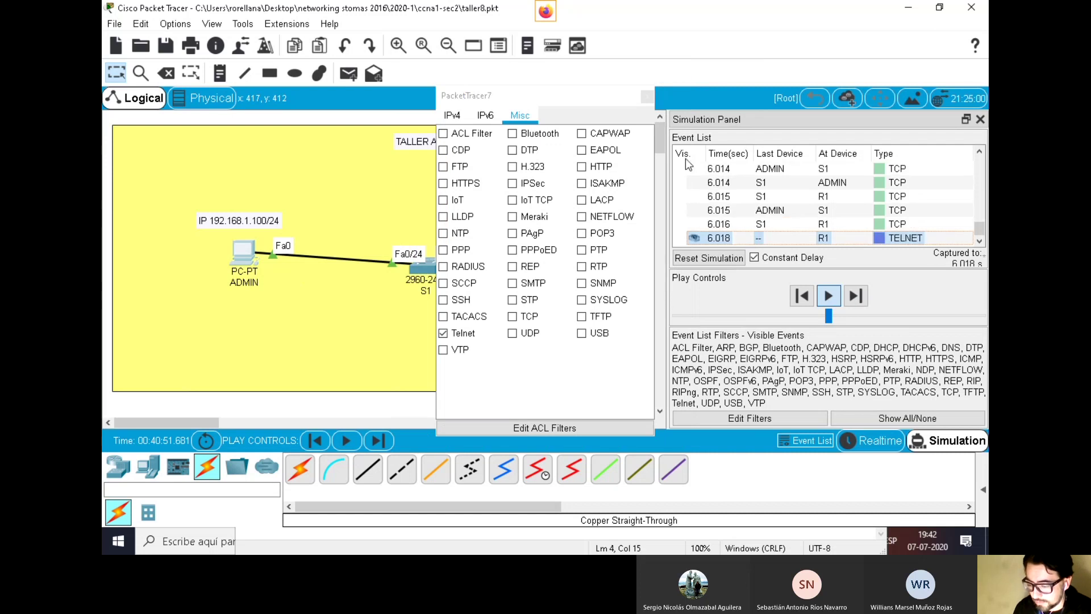
{"action": "left_click", "coordinate": [884, 443]}
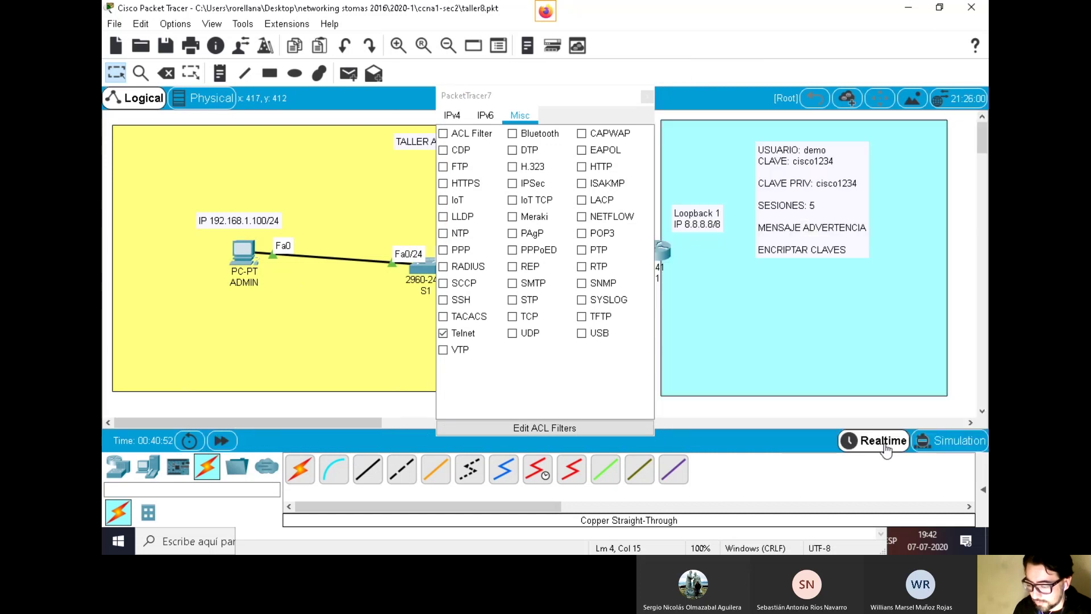
{"action": "left_click", "coordinate": [243, 253]}
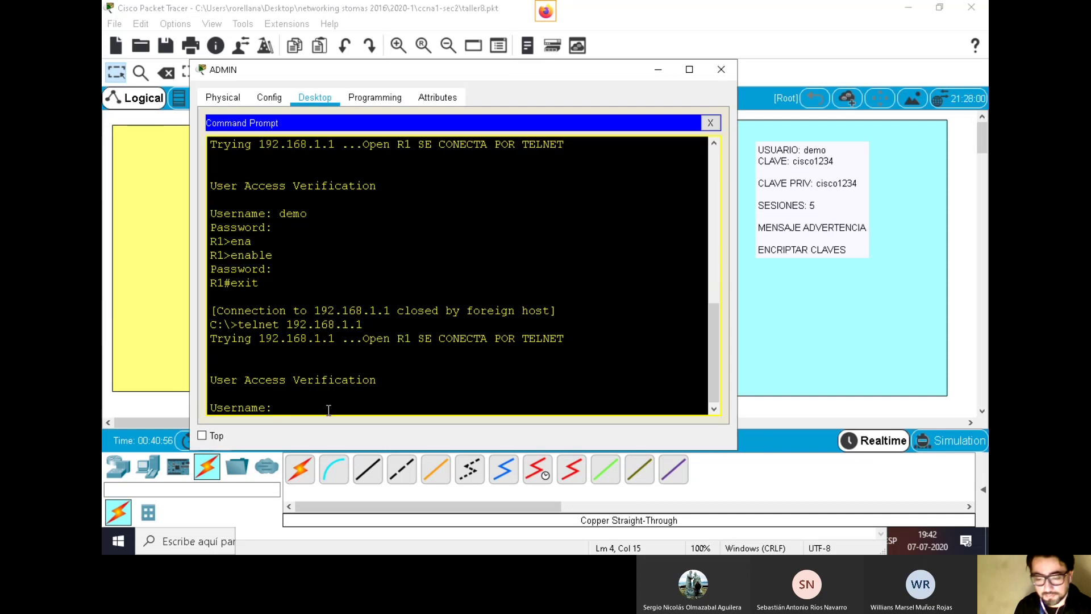
Log in to R1 over Telnet as user 'demo', retrying after the failed first attempt
{"action": "type", "text": "demo"}
{"action": "key", "text": "Return"}
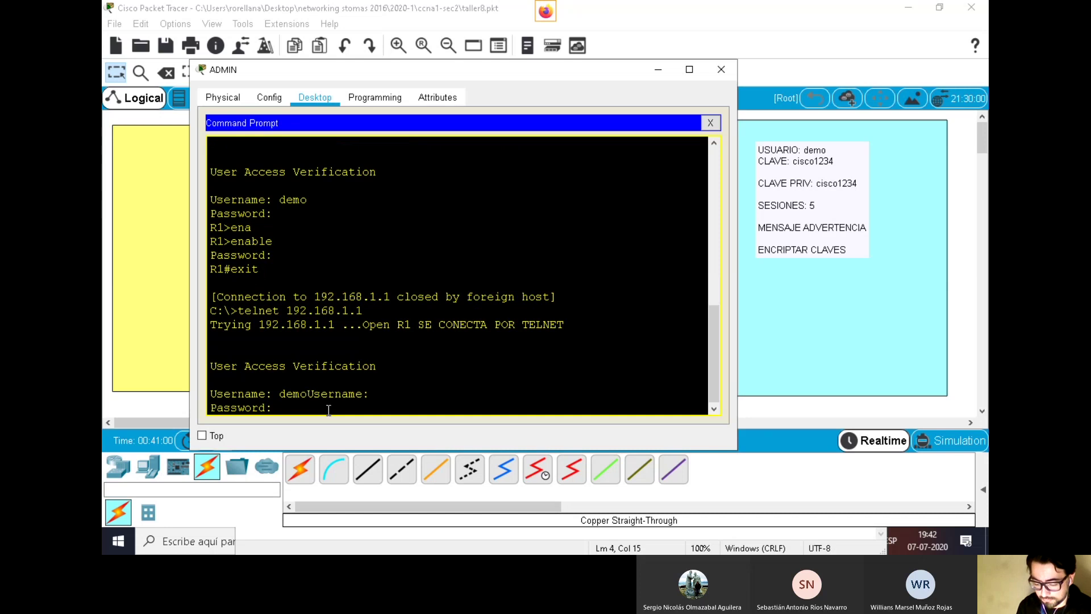
{"action": "key", "text": "Return"}
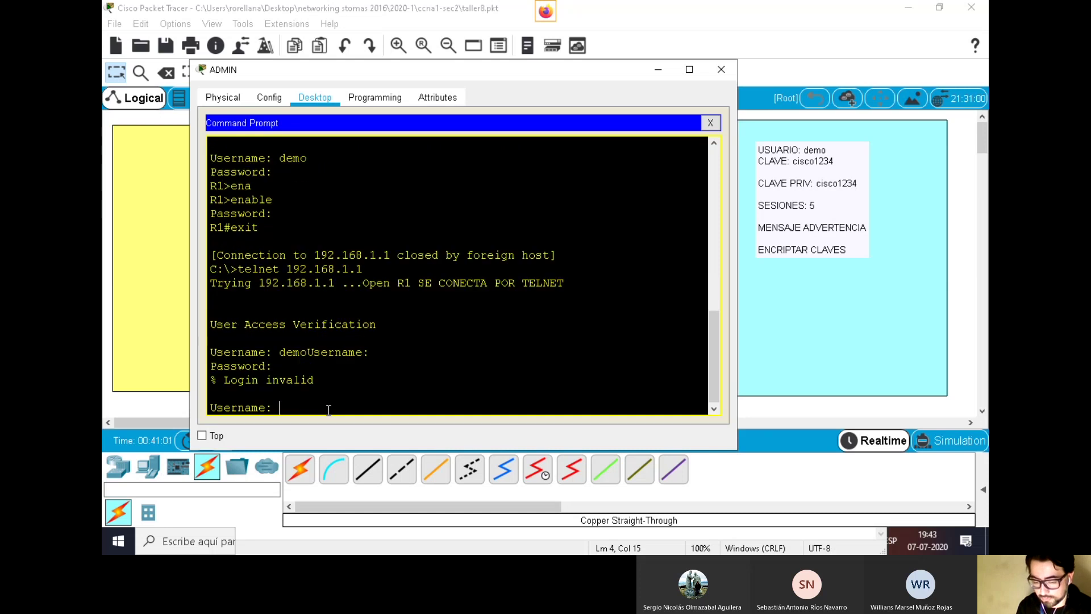
{"action": "type", "text": "demi"}
{"action": "key", "text": "BackSpace"}
{"action": "type", "text": "o"}
{"action": "key", "text": "Return"}
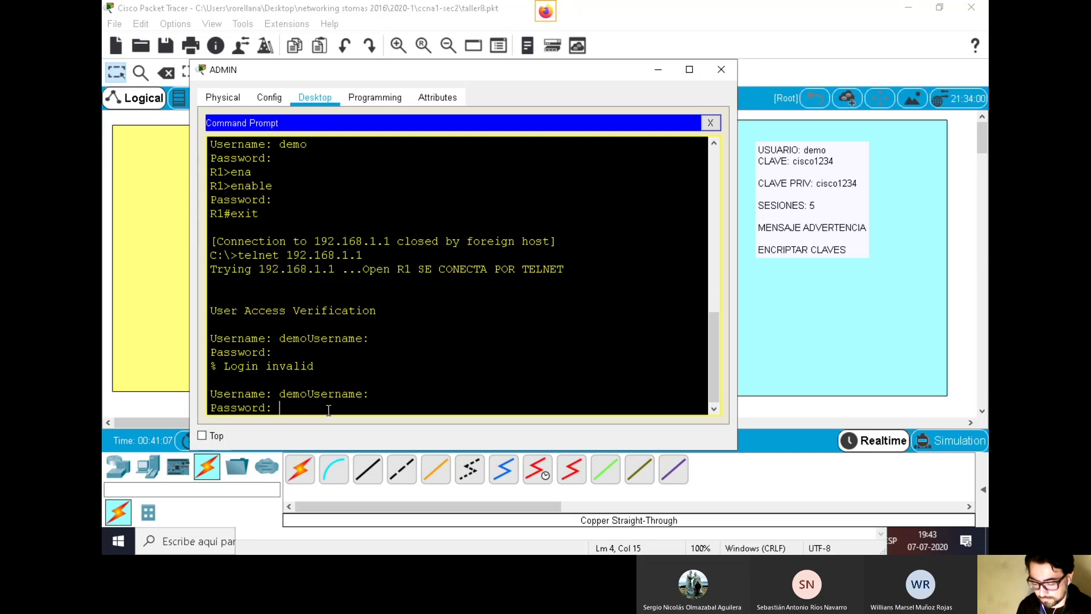
{"action": "key", "text": "Return"}
Enter privileged R1# mode with enable and its password, then switch to Simulation
{"action": "type", "text": "en"}
{"action": "key", "text": "Tab"}
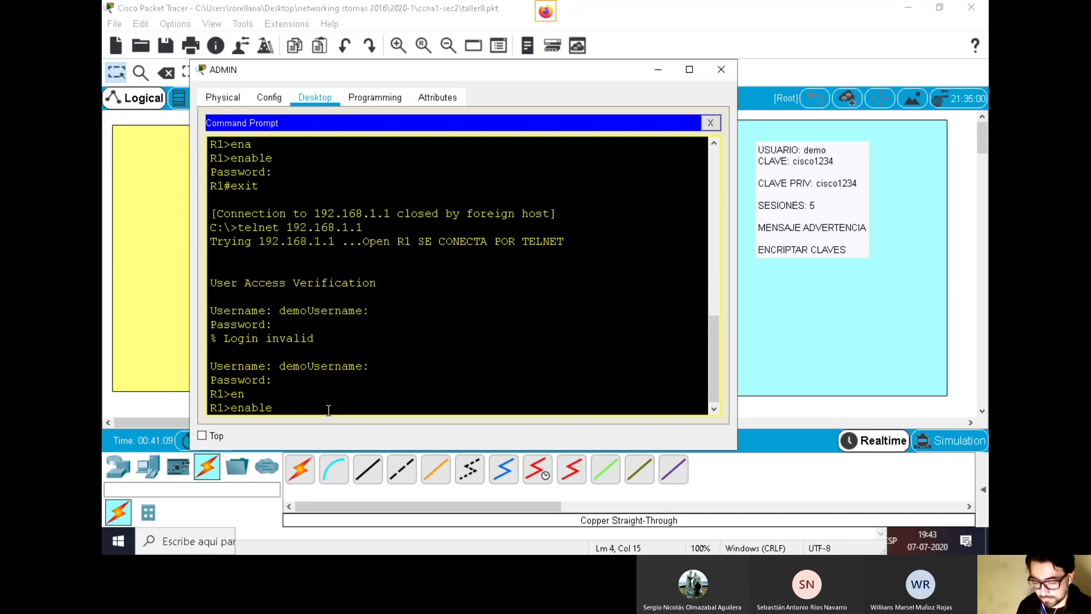
{"action": "key", "text": "Return"}
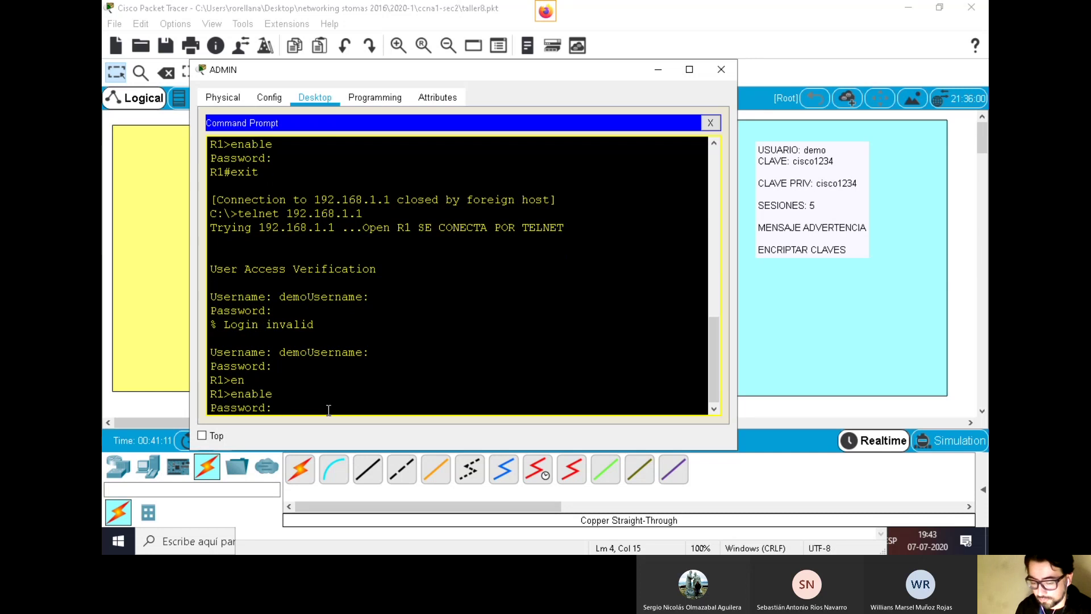
{"action": "key", "text": "Return"}
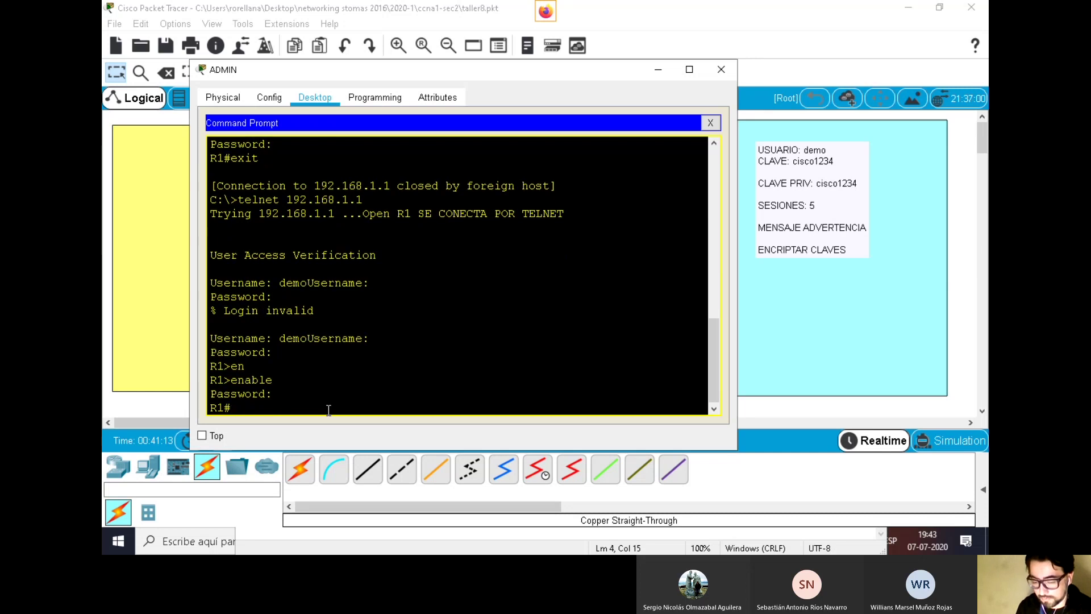
{"action": "left_click", "coordinate": [959, 441]}
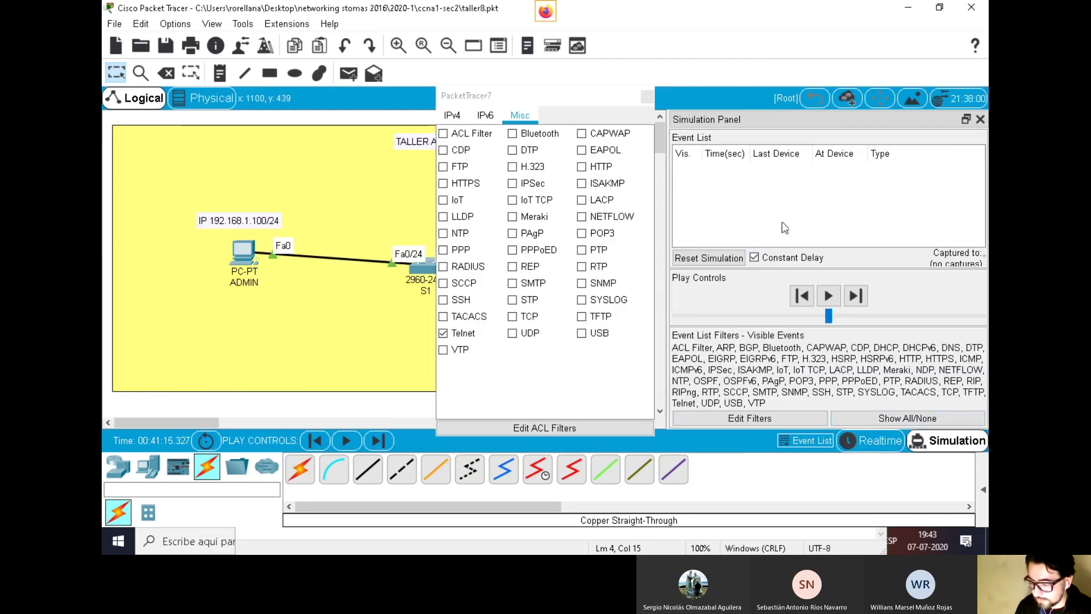
Play the simulation at a faster speed and open the TELNET PDU details at R1
{"action": "left_click", "coordinate": [828, 295]}
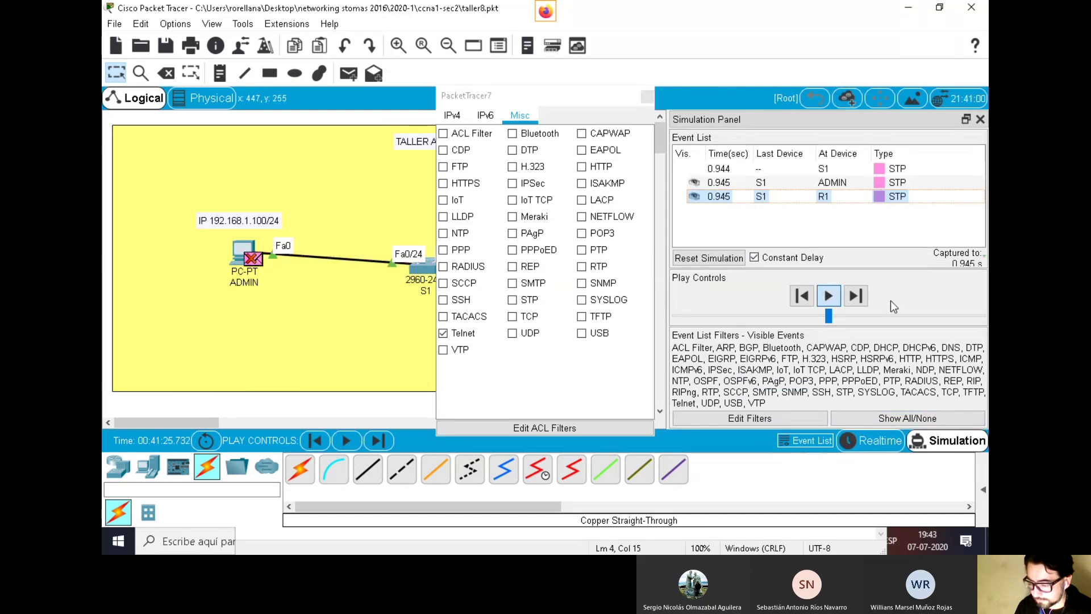
{"action": "left_click_drag", "start_coordinate": [832, 319], "coordinate": [906, 317]}
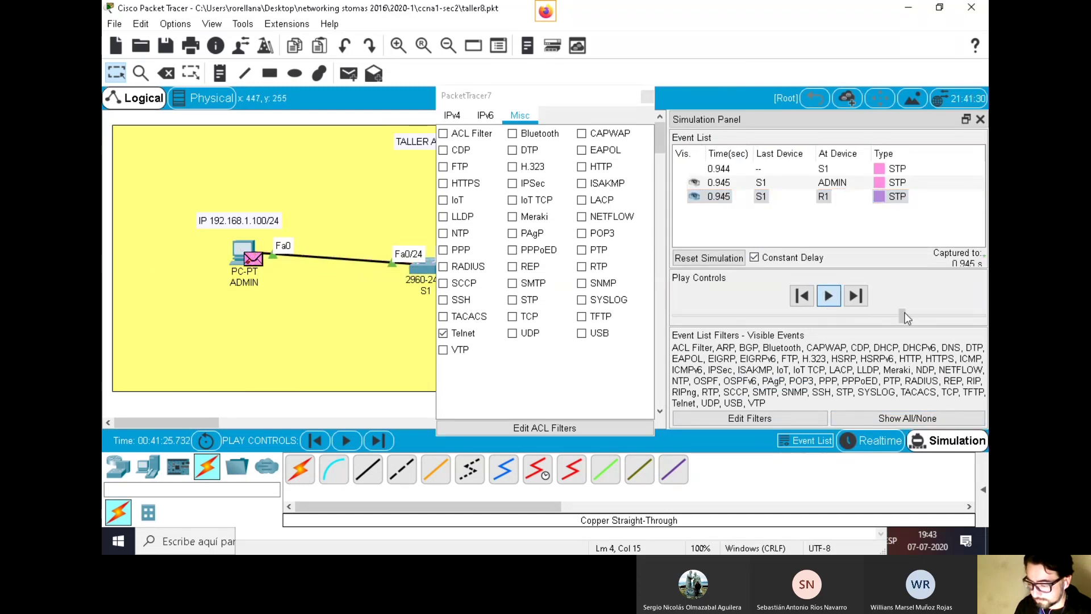
{"action": "left_click", "coordinate": [937, 317]}
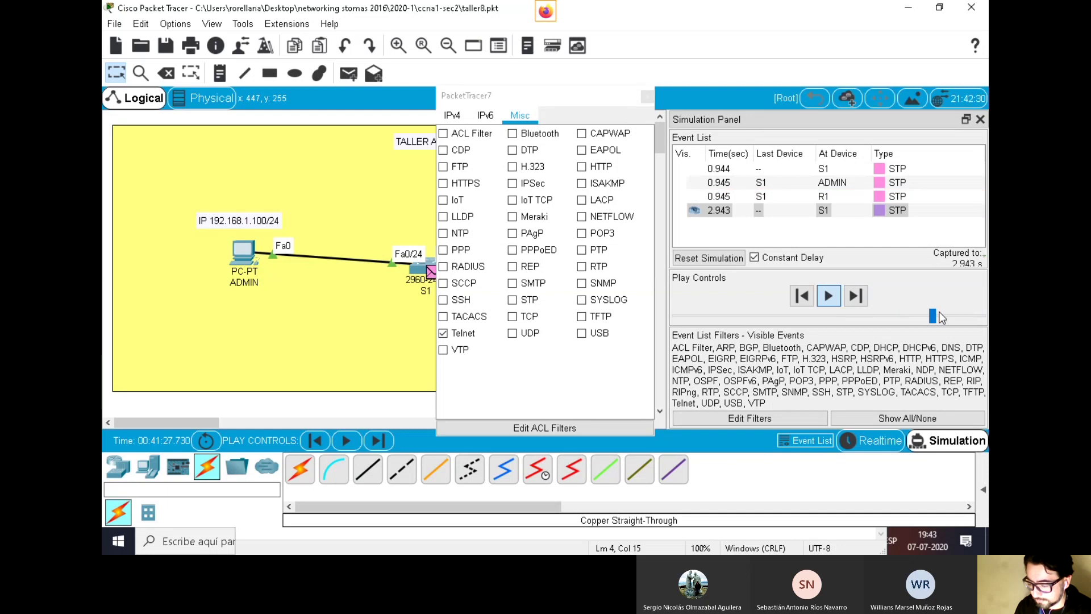
{"action": "left_click", "coordinate": [245, 254]}
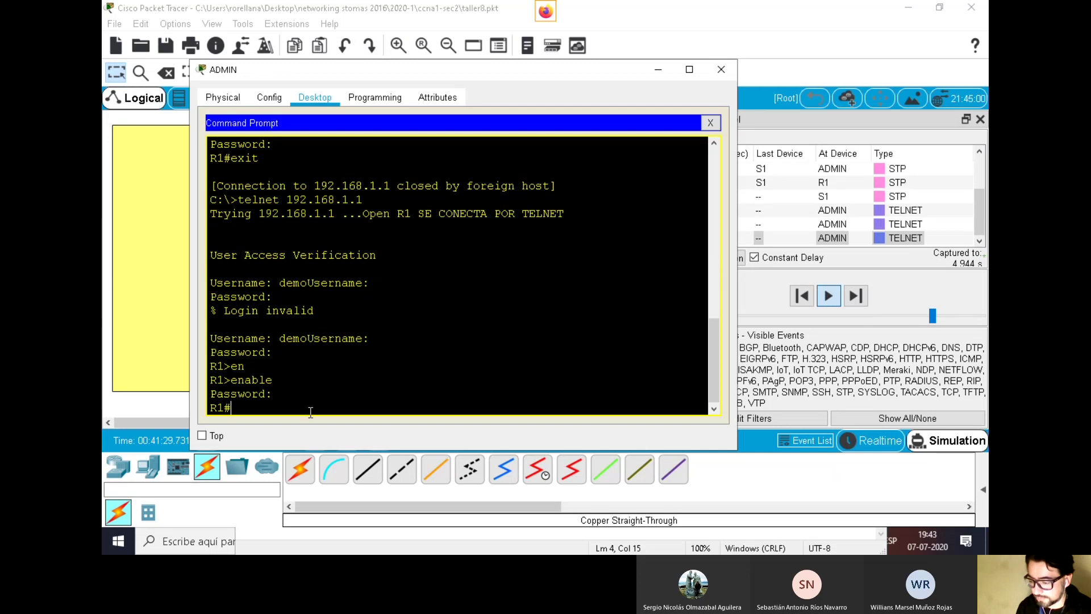
{"action": "left_click", "coordinate": [827, 240]}
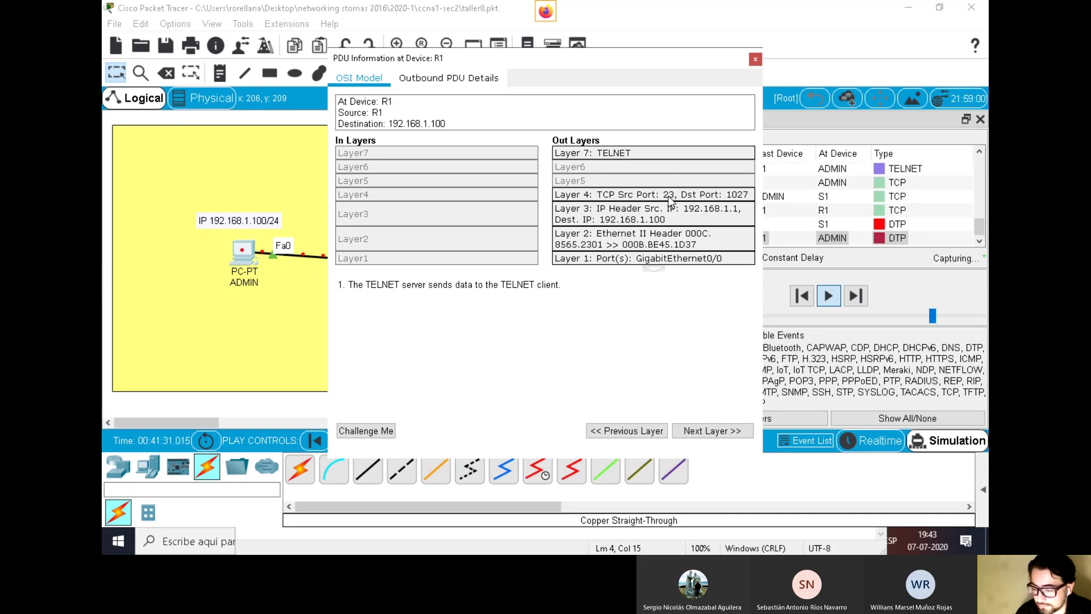
Show R1's Layer 4 and Outbound PDU Details, with TCP ports 23 to 1027 and TELNET data
{"action": "left_click", "coordinate": [673, 196]}
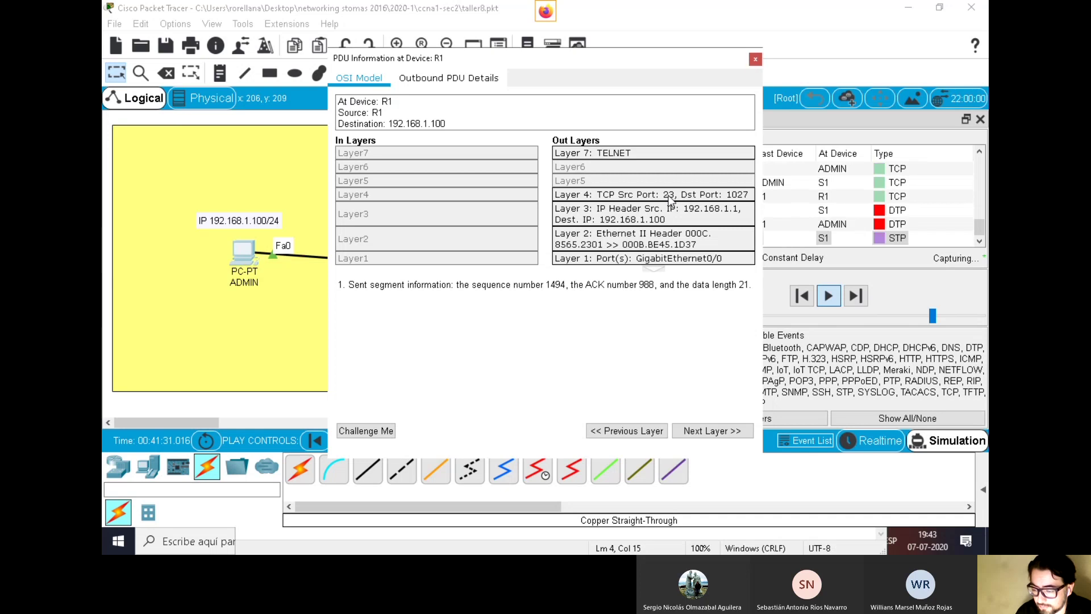
{"action": "left_click", "coordinate": [457, 78]}
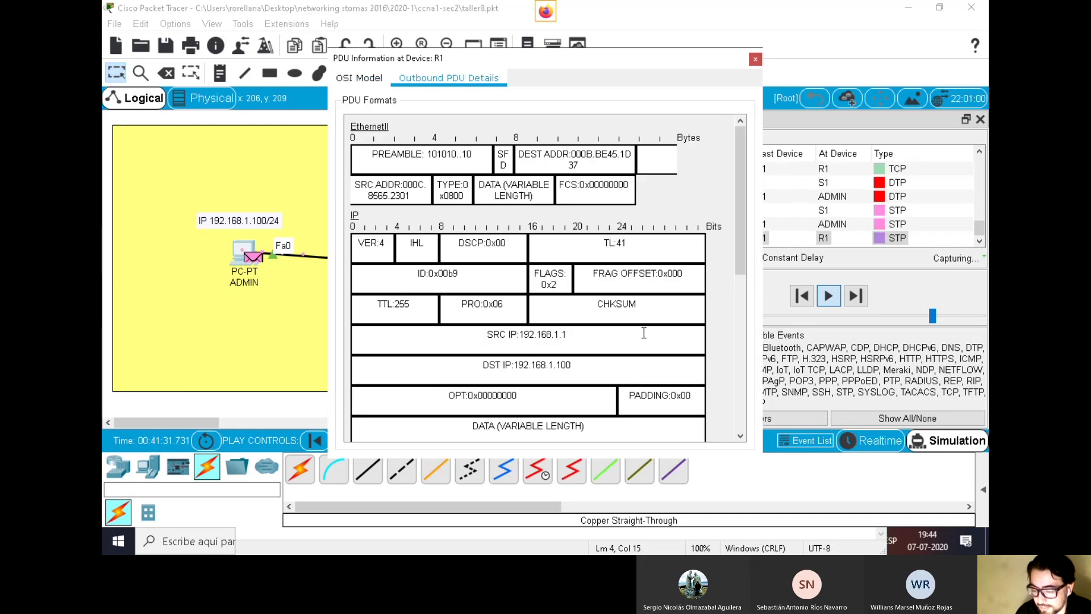
{"action": "scroll", "coordinate": [644, 335], "scroll_direction": "down", "scroll_amount": 3}
{"action": "scroll", "coordinate": [644, 335], "scroll_direction": "down", "scroll_amount": 5}
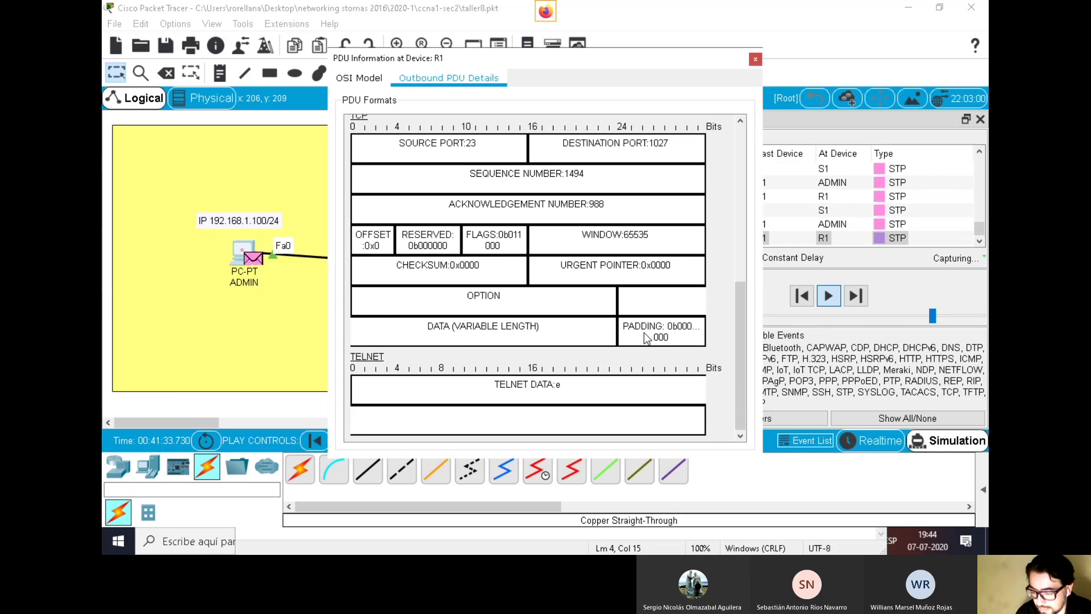
{"action": "scroll", "coordinate": [643, 332], "scroll_direction": "up", "scroll_amount": 2}
{"action": "scroll", "coordinate": [646, 334], "scroll_direction": "down", "scroll_amount": 2}
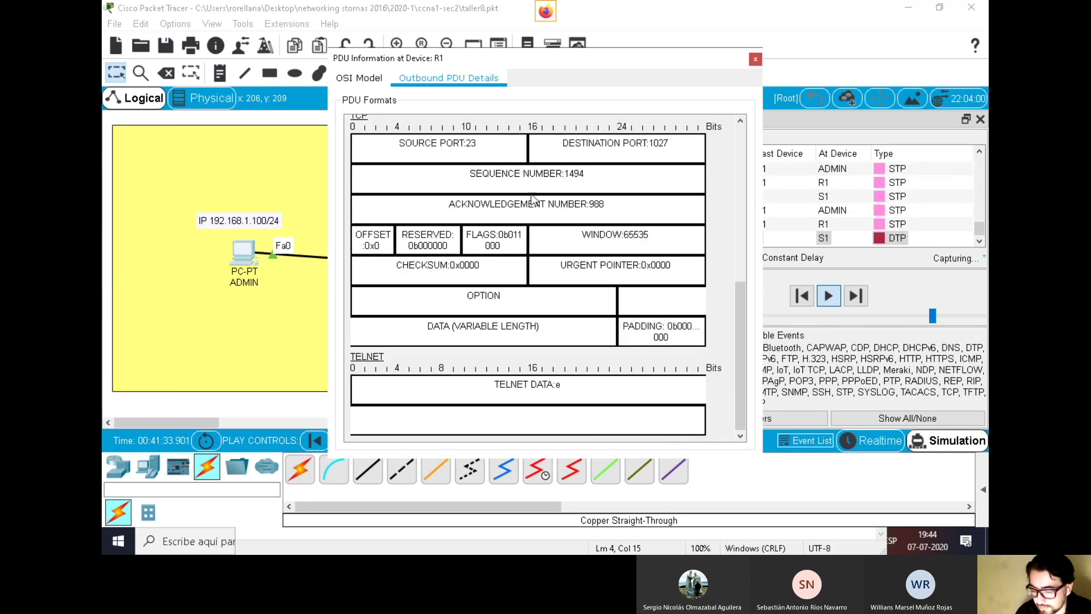
{"action": "left_click_drag", "start_coordinate": [591, 67], "coordinate": [517, 61]}
{"action": "left_click_drag", "start_coordinate": [669, 297], "coordinate": [721, 318]}
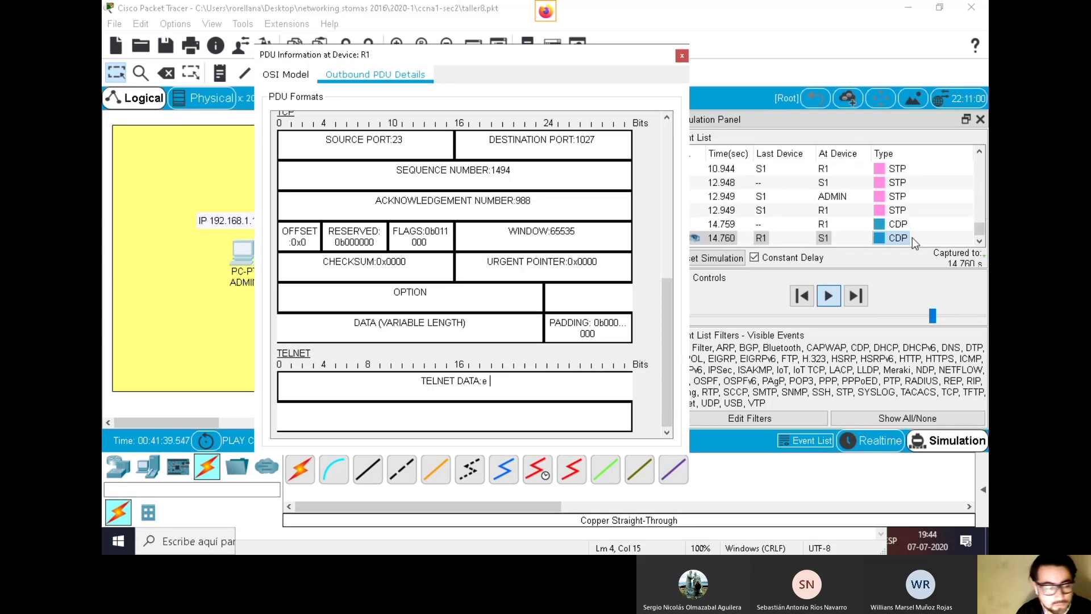
{"action": "left_click_drag", "start_coordinate": [975, 227], "coordinate": [980, 192]}
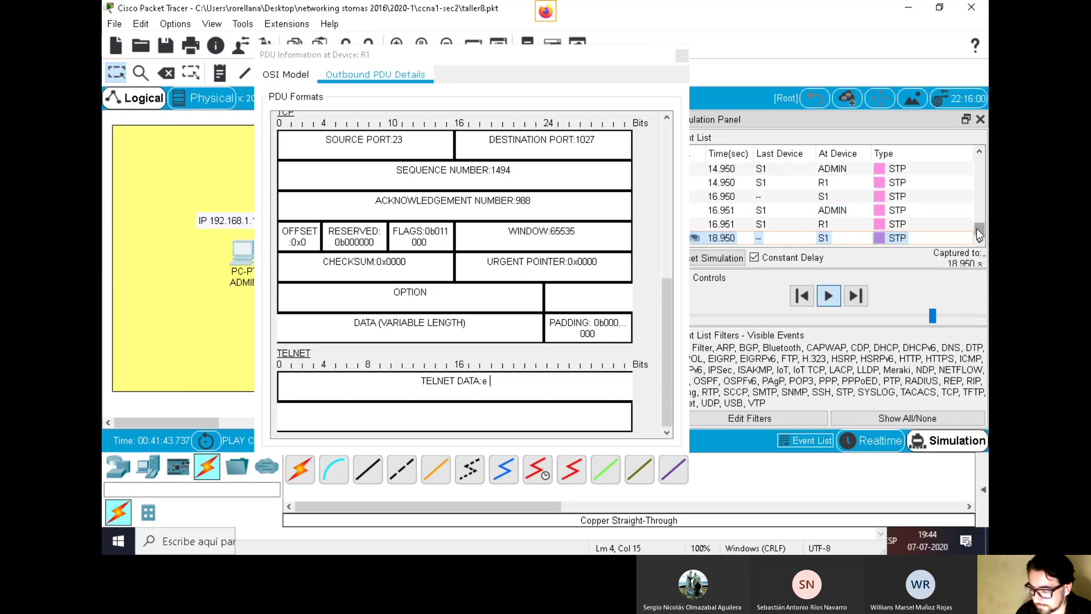
{"action": "left_click_drag", "start_coordinate": [982, 225], "coordinate": [980, 185]}
Compare the Inbound and Outbound PDU Details of the TELNET packet at switch S1
{"action": "left_click", "coordinate": [891, 198]}
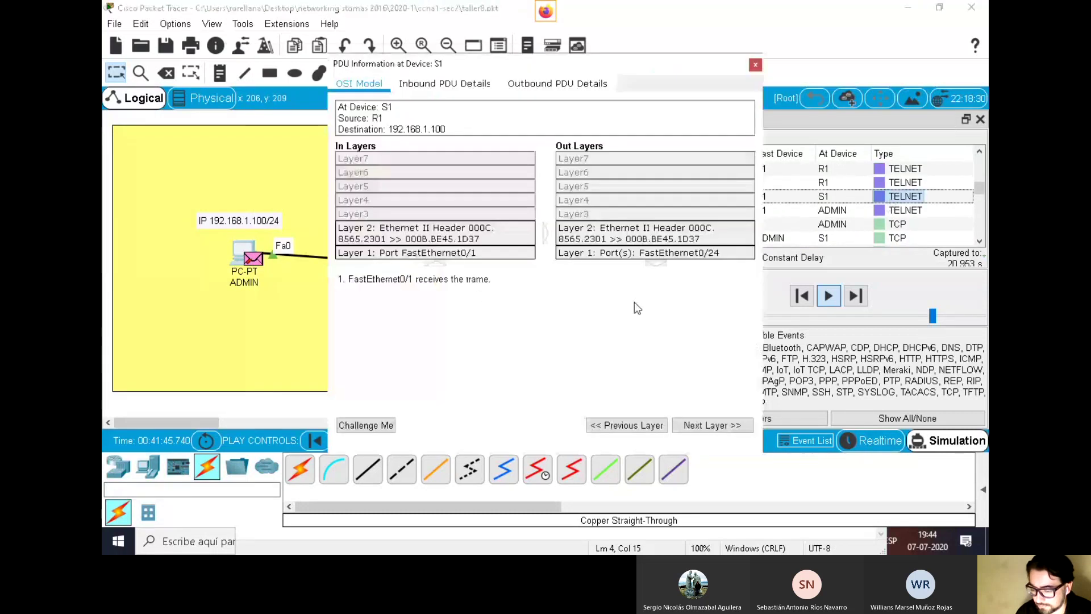
{"action": "left_click", "coordinate": [540, 86]}
{"action": "scroll", "coordinate": [608, 303], "scroll_direction": "down", "scroll_amount": 5}
{"action": "scroll", "coordinate": [608, 303], "scroll_direction": "down", "scroll_amount": 3}
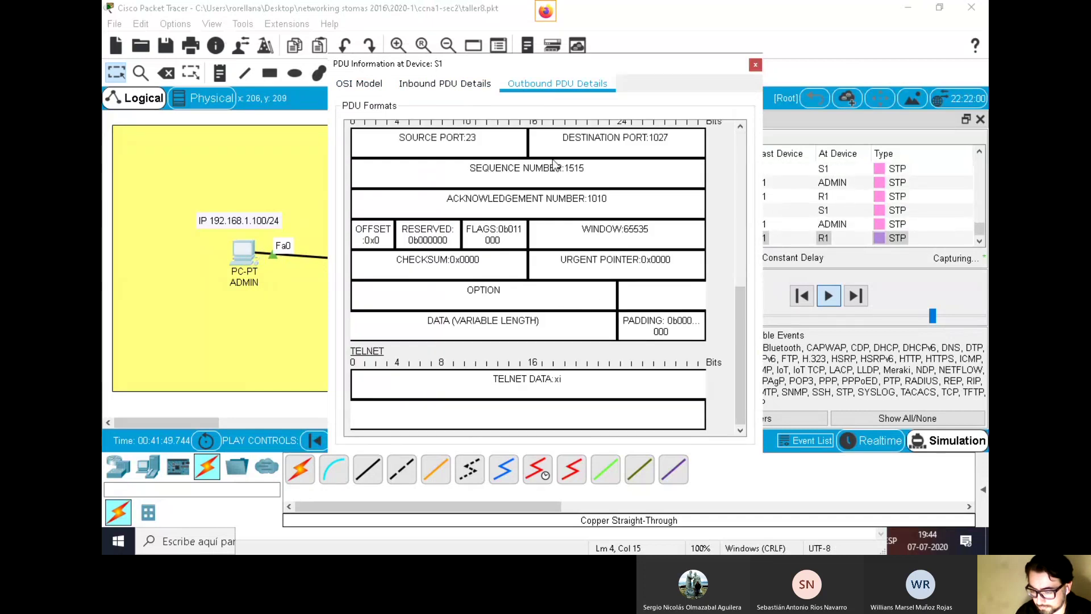
{"action": "left_click", "coordinate": [476, 88]}
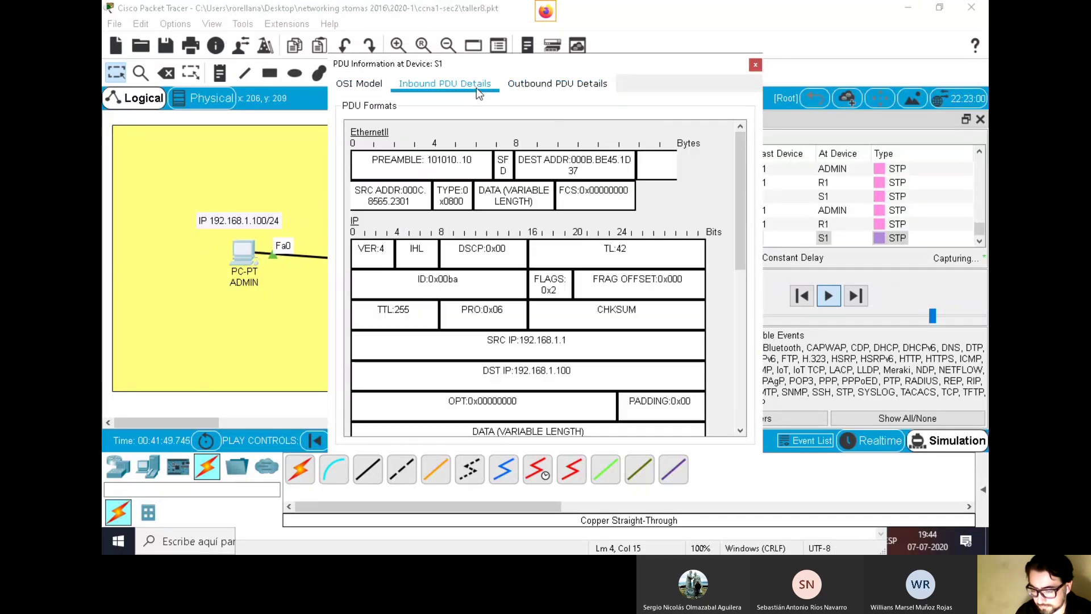
{"action": "scroll", "coordinate": [605, 256], "scroll_direction": "down", "scroll_amount": 5}
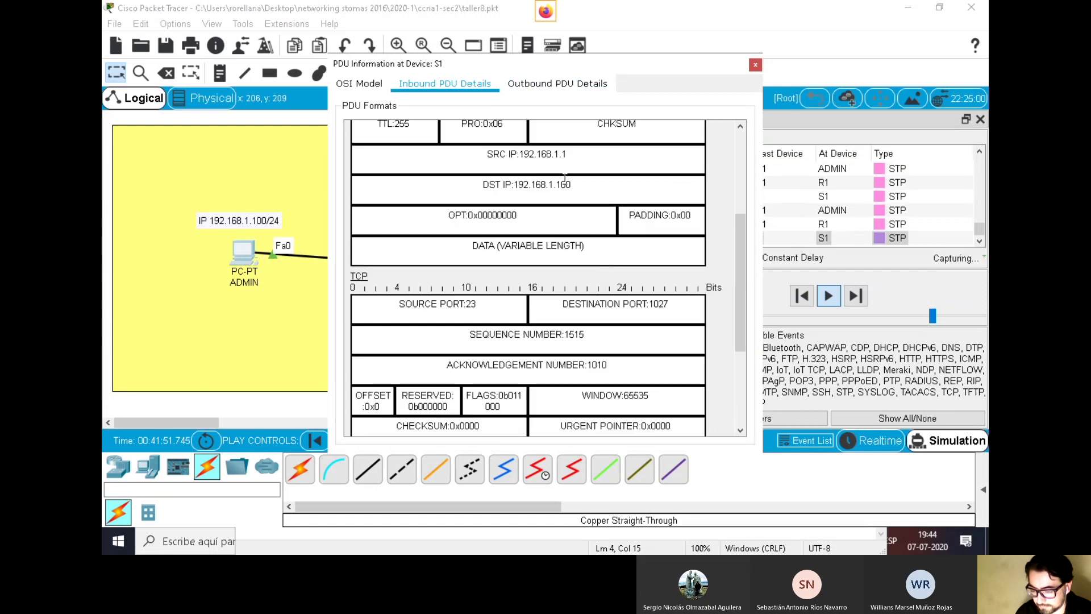
{"action": "left_click", "coordinate": [565, 86]}
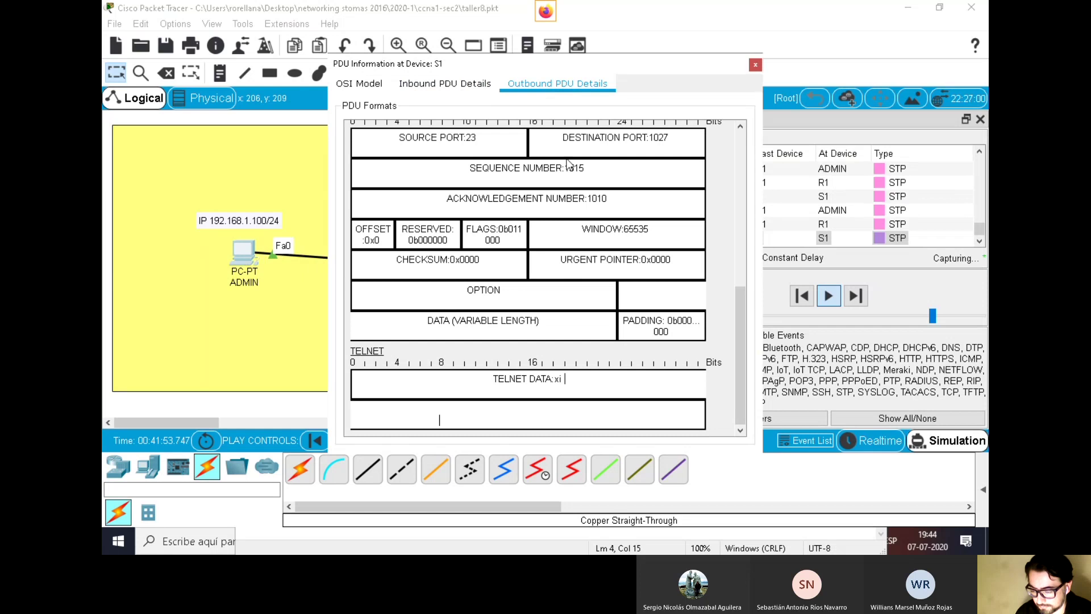
{"action": "left_click", "coordinate": [879, 236]}
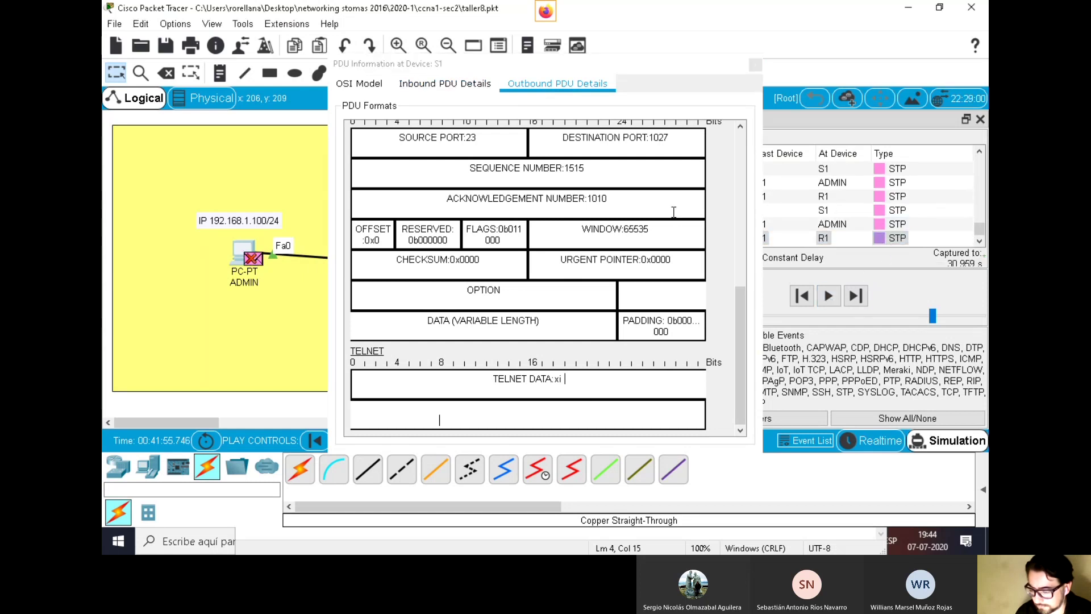
{"action": "scroll", "coordinate": [625, 239], "scroll_direction": "up", "scroll_amount": 5}
{"action": "scroll", "coordinate": [512, 261], "scroll_direction": "down", "scroll_amount": 5}
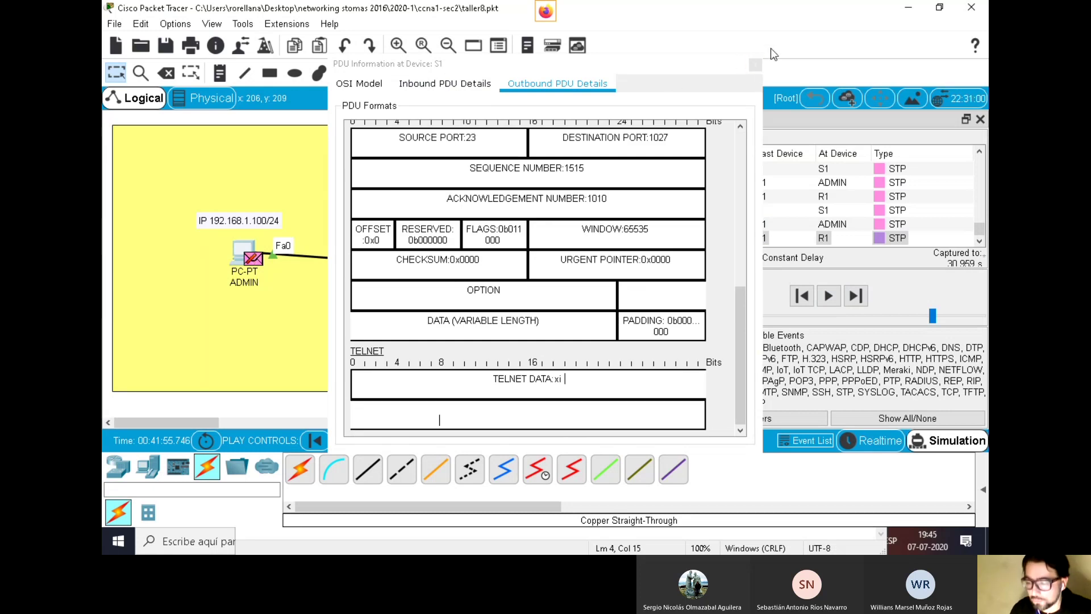
Close the PDU window, switch to Realtime and close the filter window
{"action": "left_click", "coordinate": [756, 65]}
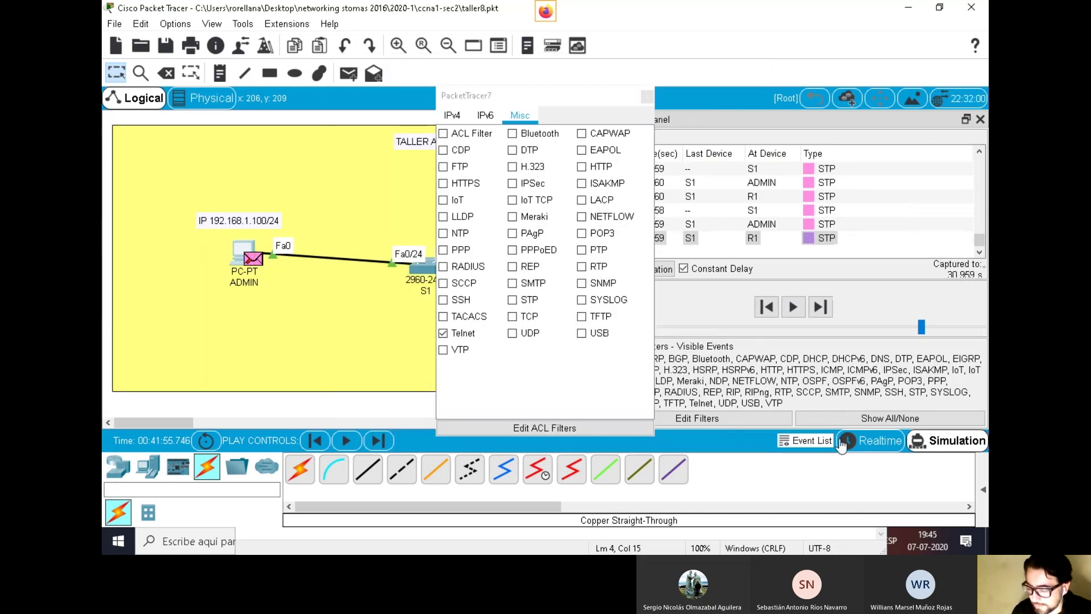
{"action": "left_click", "coordinate": [869, 441]}
{"action": "left_click", "coordinate": [647, 97]}
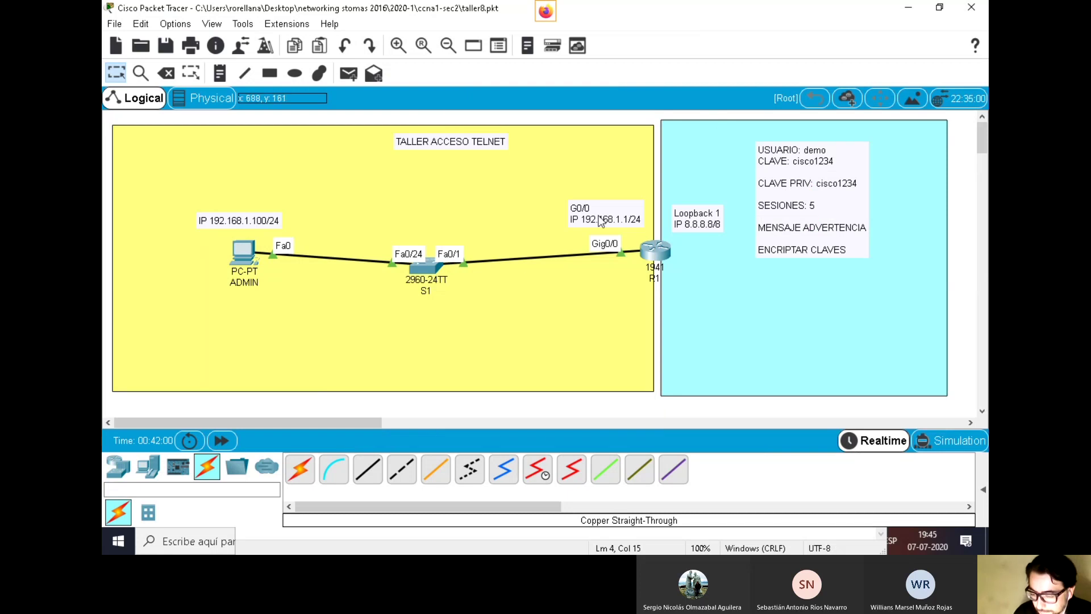
Copy the Shodan homepage web address from Firefox's Shodan tab
{"action": "left_click", "coordinate": [408, 552]}
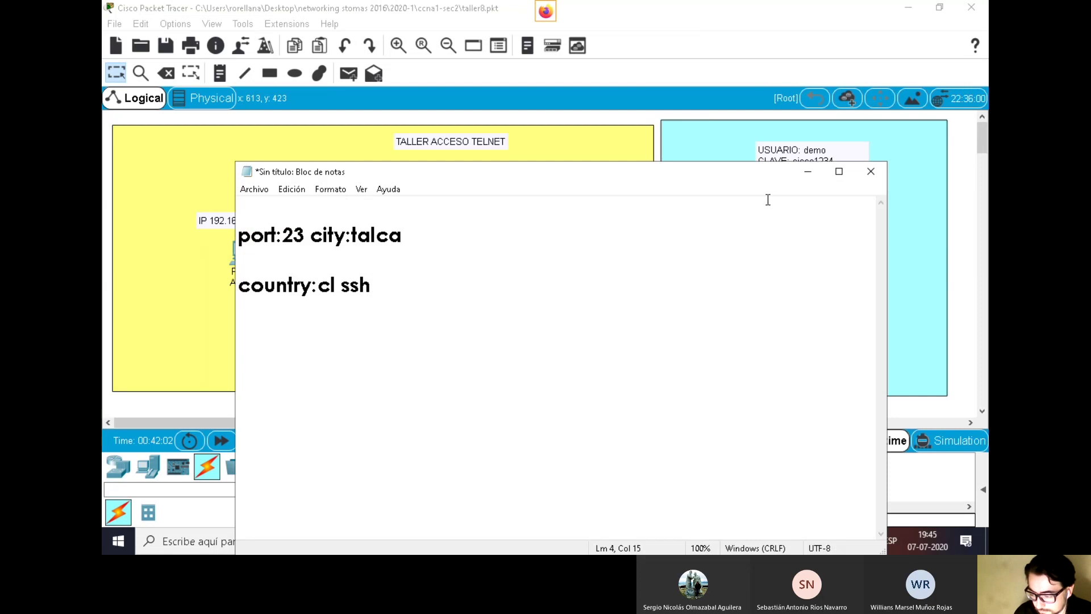
{"action": "left_click", "coordinate": [808, 171]}
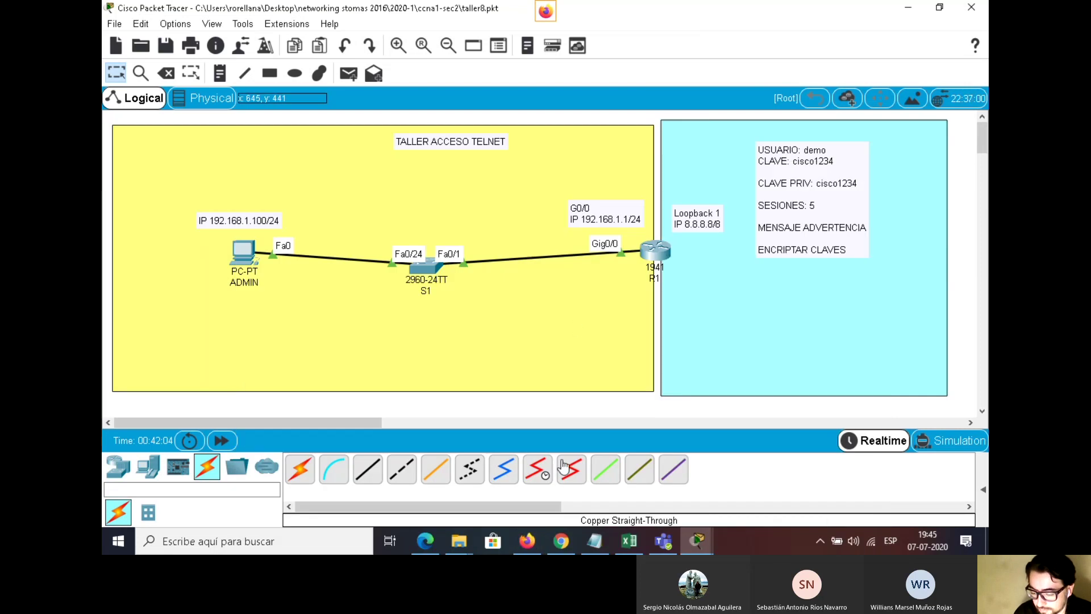
{"action": "left_click", "coordinate": [527, 541]}
{"action": "left_click", "coordinate": [673, 13]}
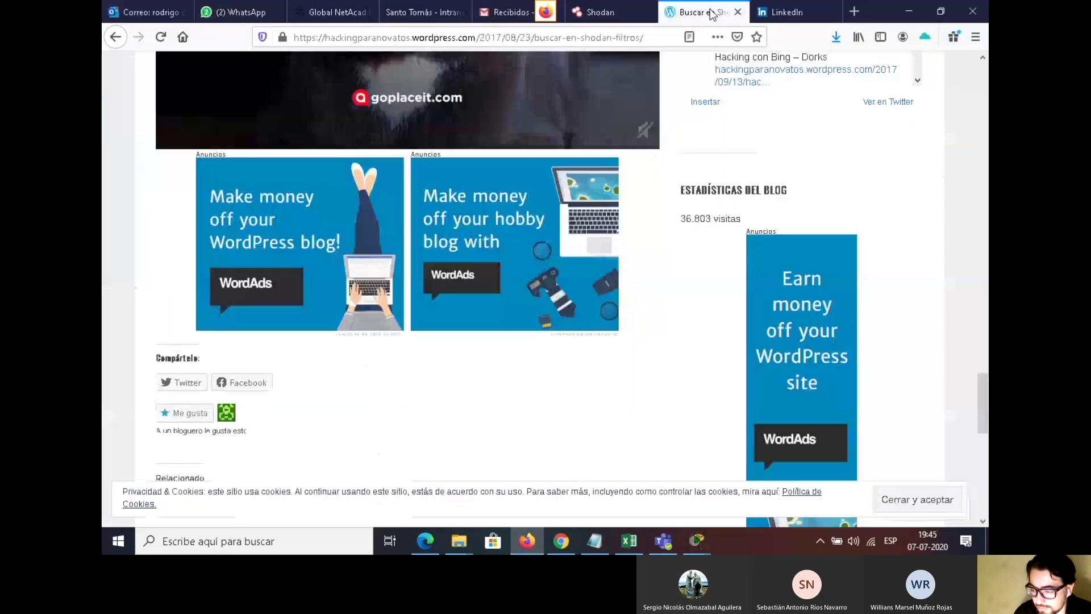
{"action": "left_click", "coordinate": [602, 12]}
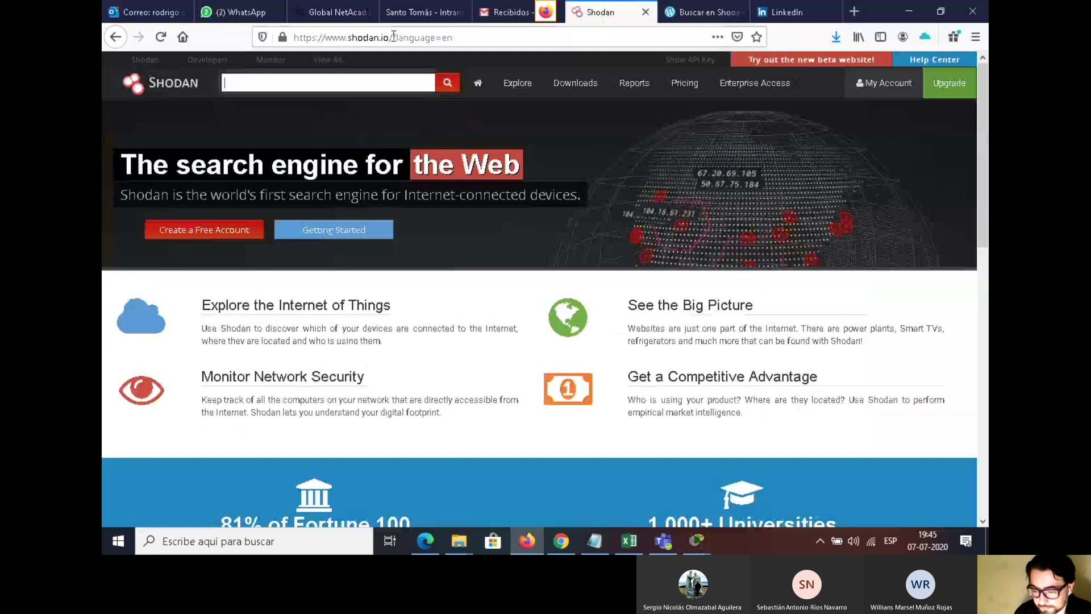
{"action": "left_click_drag", "start_coordinate": [392, 37], "coordinate": [293, 38]}
{"action": "right_click", "coordinate": [340, 46]}
{"action": "left_click", "coordinate": [382, 85]}
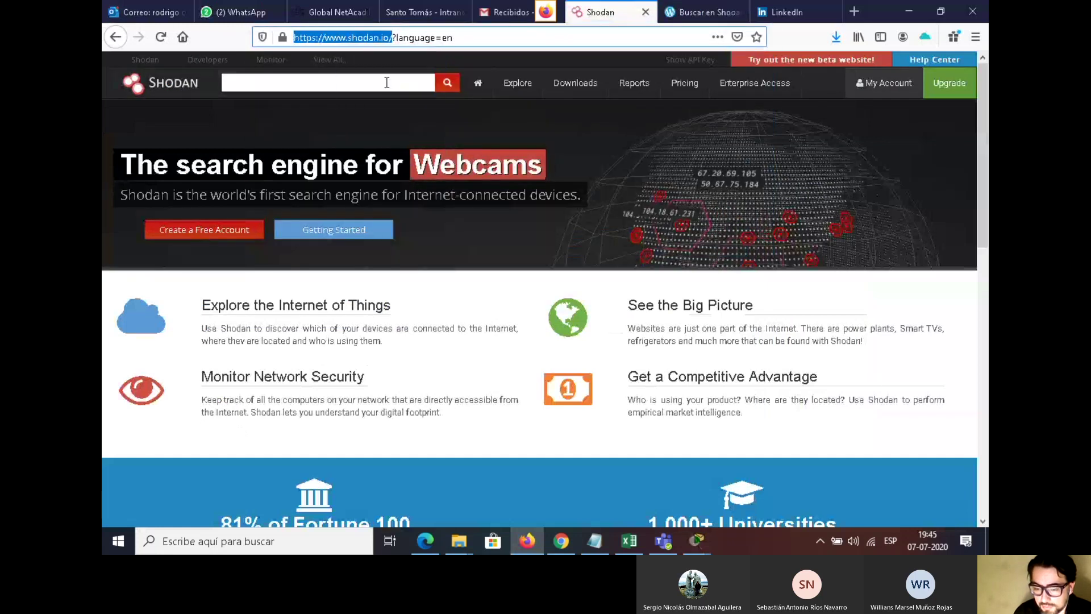
{"action": "key", "text": "alt+Tab"}
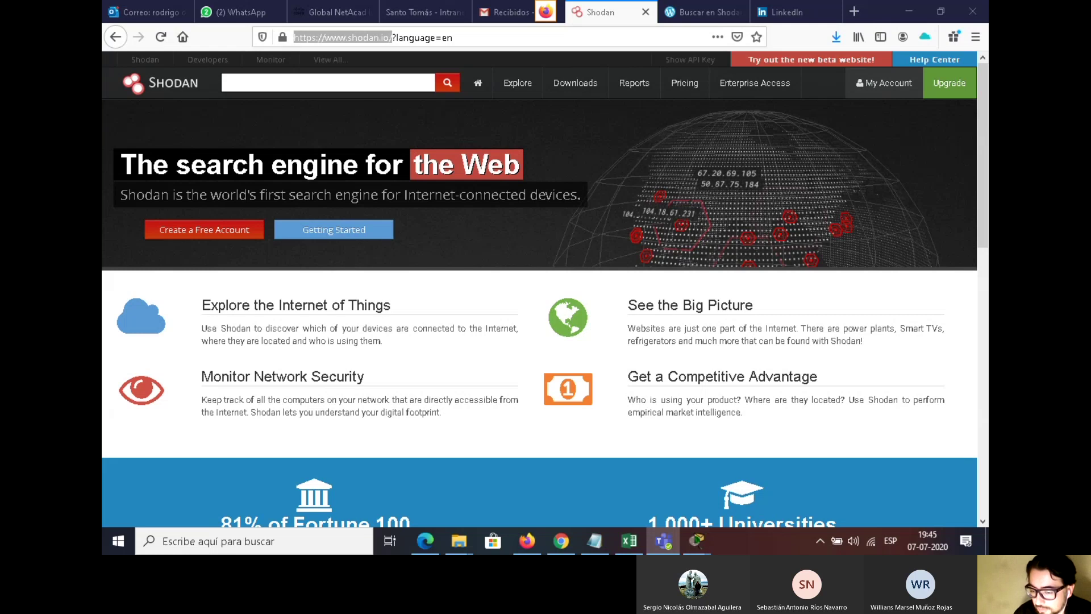
Copy the query 'port:23 city:talca' from the Notepad notes
{"action": "left_click", "coordinate": [594, 540]}
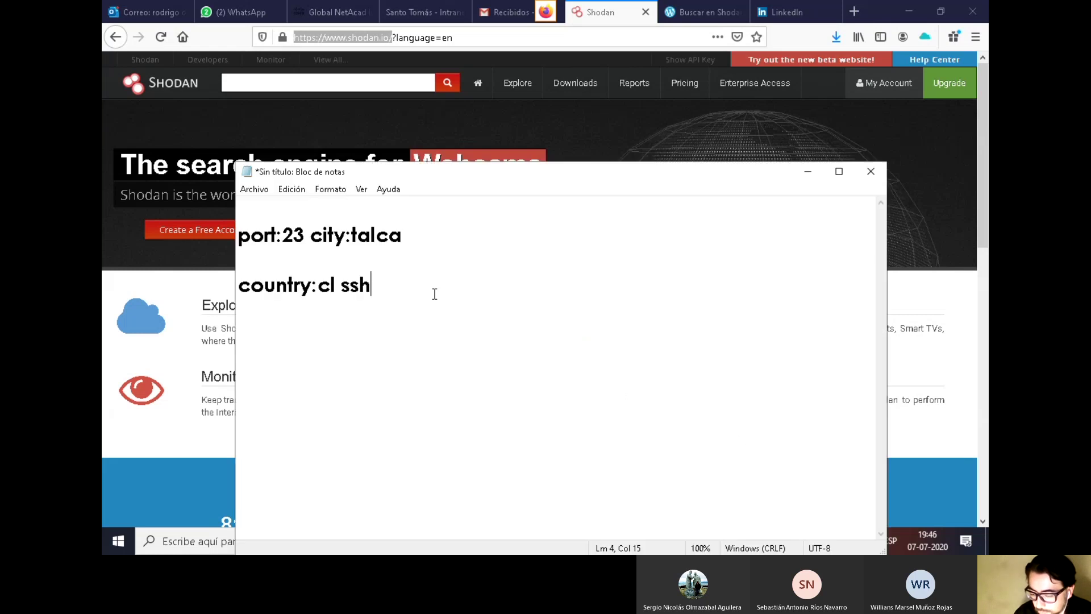
{"action": "left_click_drag", "start_coordinate": [452, 178], "coordinate": [555, 231]}
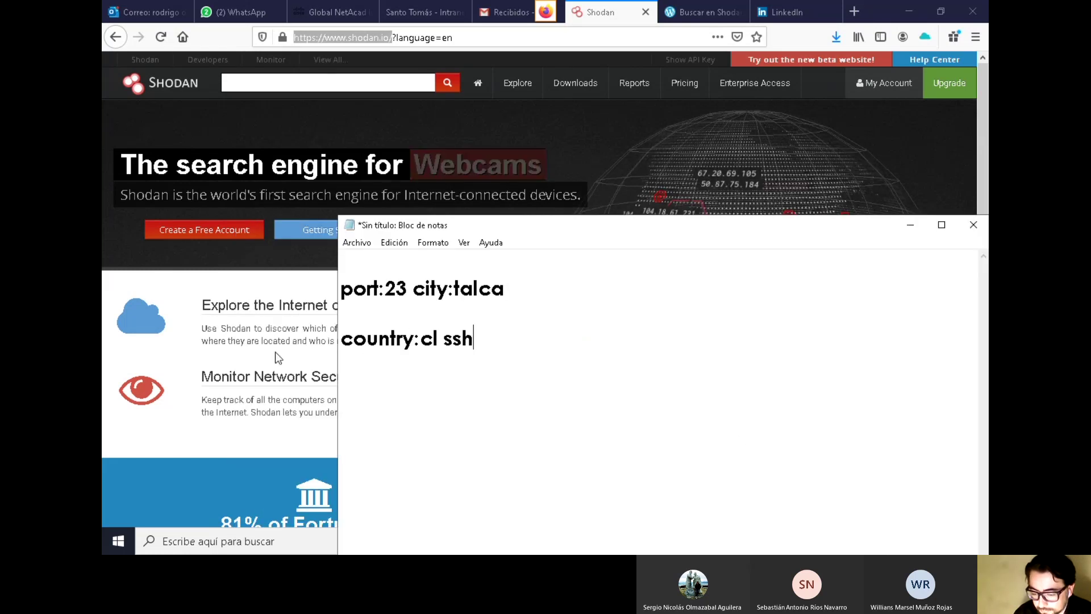
{"action": "left_click_drag", "start_coordinate": [518, 301], "coordinate": [343, 293]}
{"action": "right_click", "coordinate": [401, 288]}
{"action": "left_click", "coordinate": [463, 339]}
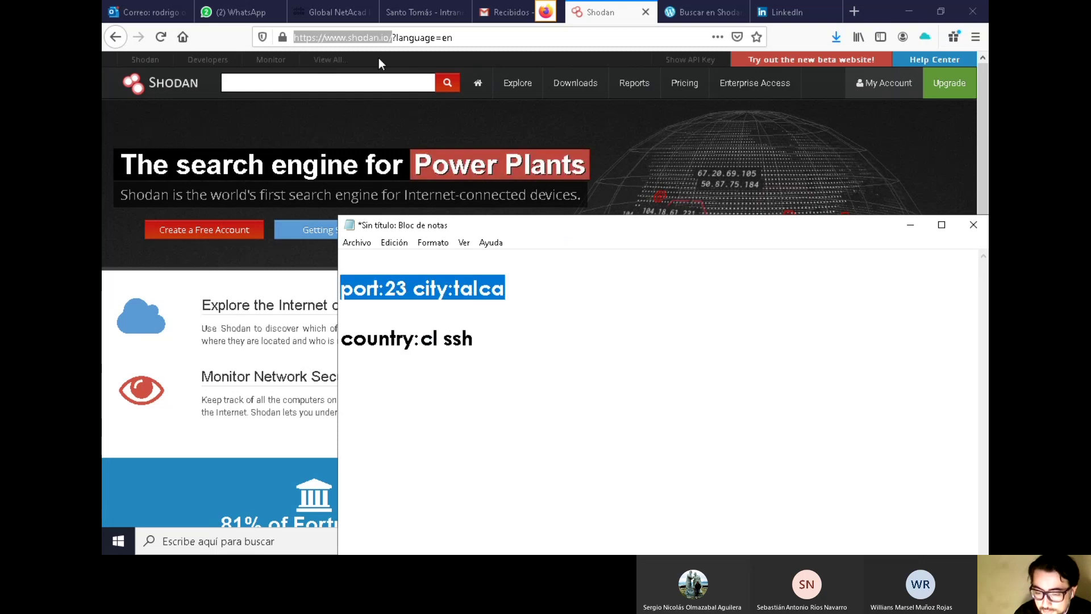
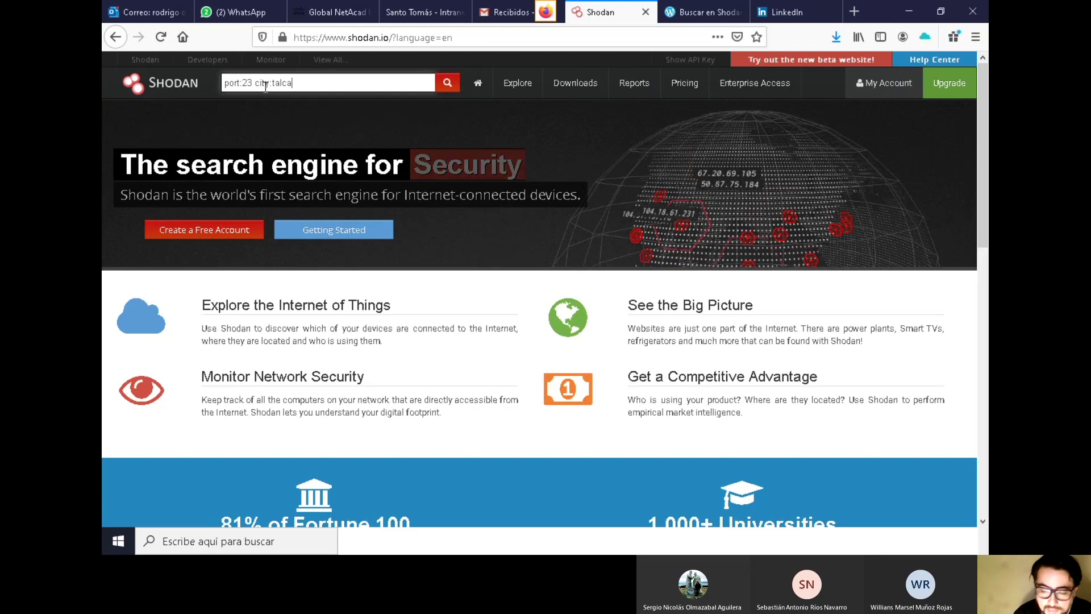
Copy the query 'port:23 city:talca' from the Shodan search box
{"action": "left_click_drag", "start_coordinate": [299, 82], "coordinate": [206, 75]}
{"action": "right_click", "coordinate": [241, 75]}
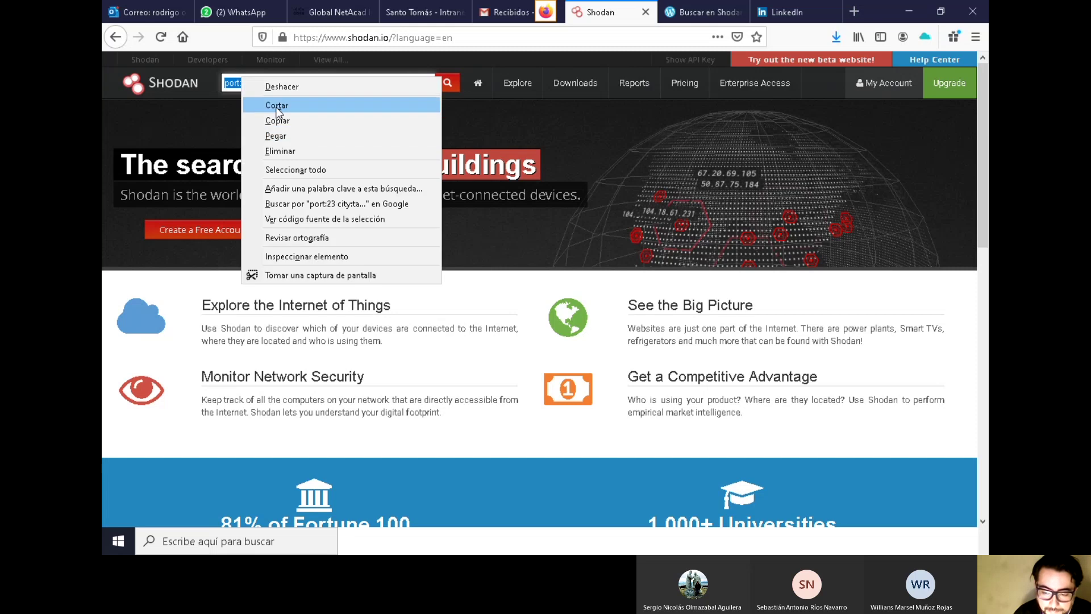
{"action": "left_click", "coordinate": [292, 125]}
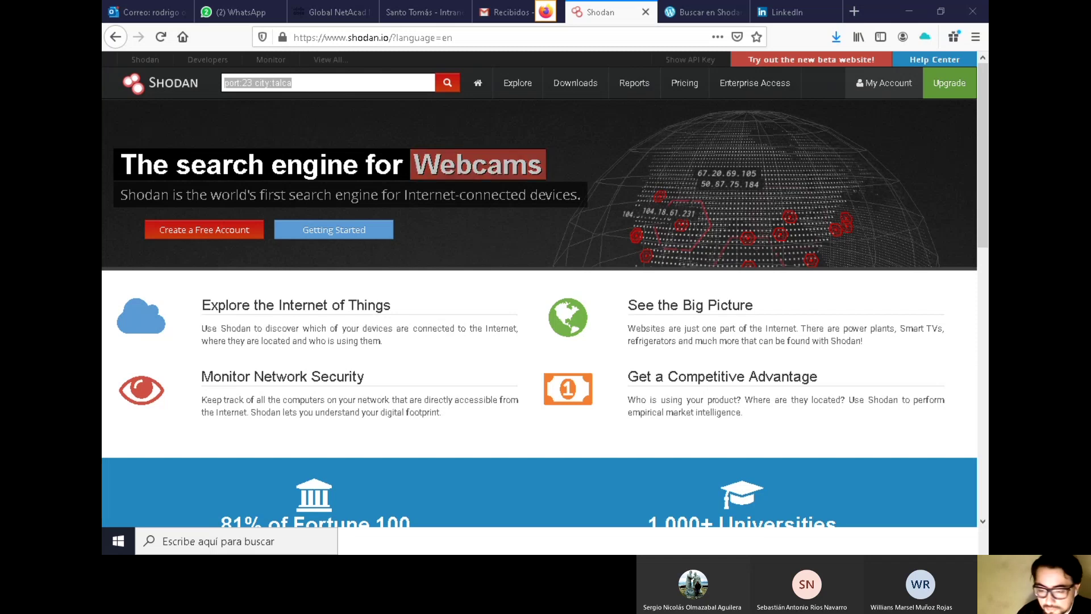
Run the 'port:23 city:talca' search, which returns 858 hosts in Chile
{"action": "left_click", "coordinate": [316, 83]}
{"action": "left_click", "coordinate": [313, 84]}
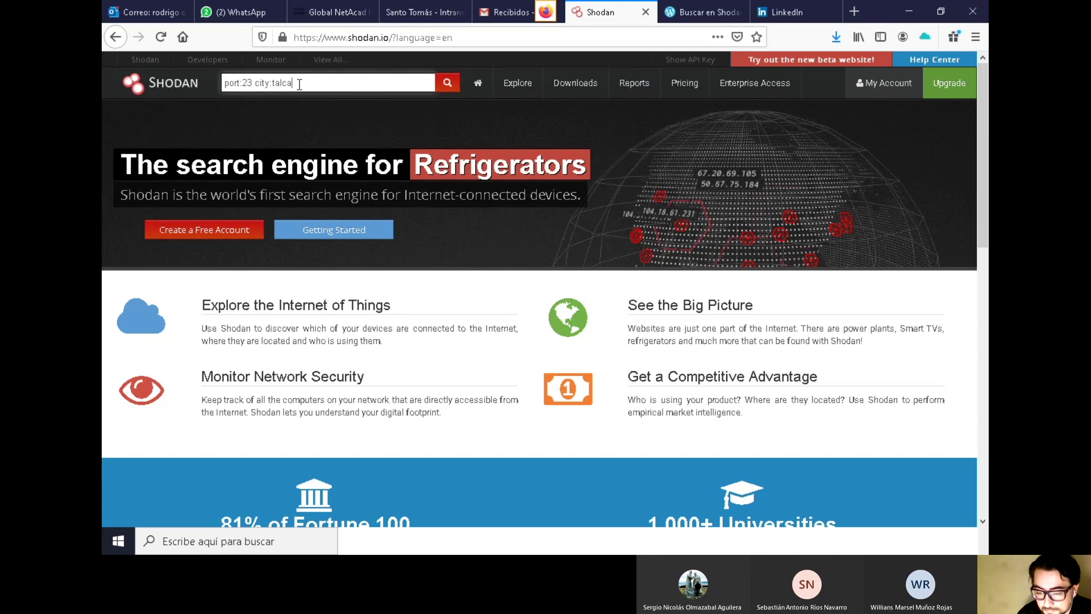
{"action": "left_click", "coordinate": [448, 91]}
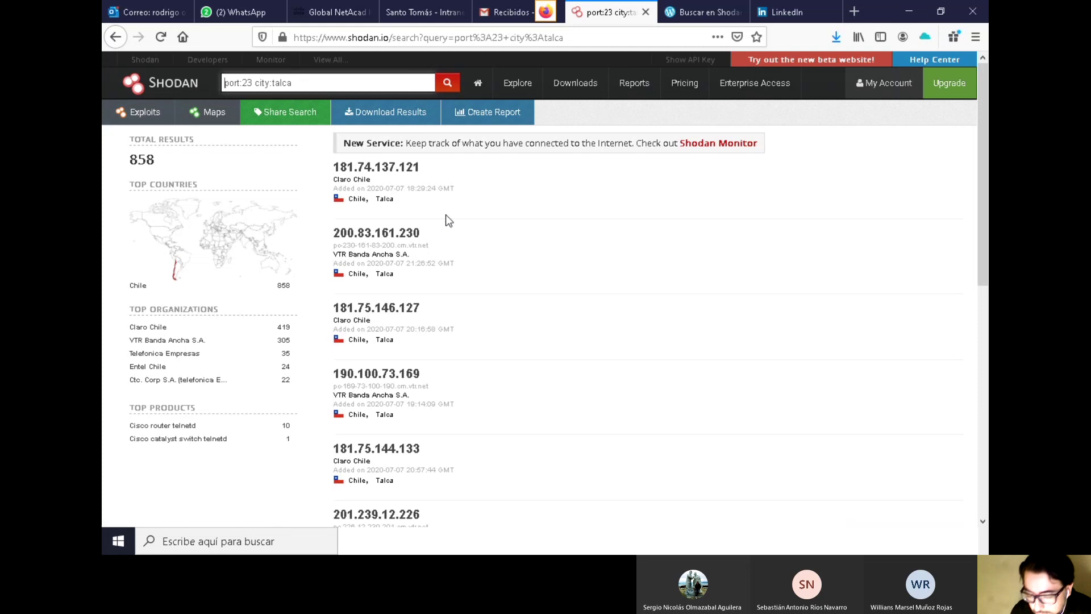
{"action": "scroll", "coordinate": [458, 269], "scroll_direction": "down", "scroll_amount": 5}
{"action": "scroll", "coordinate": [483, 302], "scroll_direction": "up", "scroll_amount": 5}
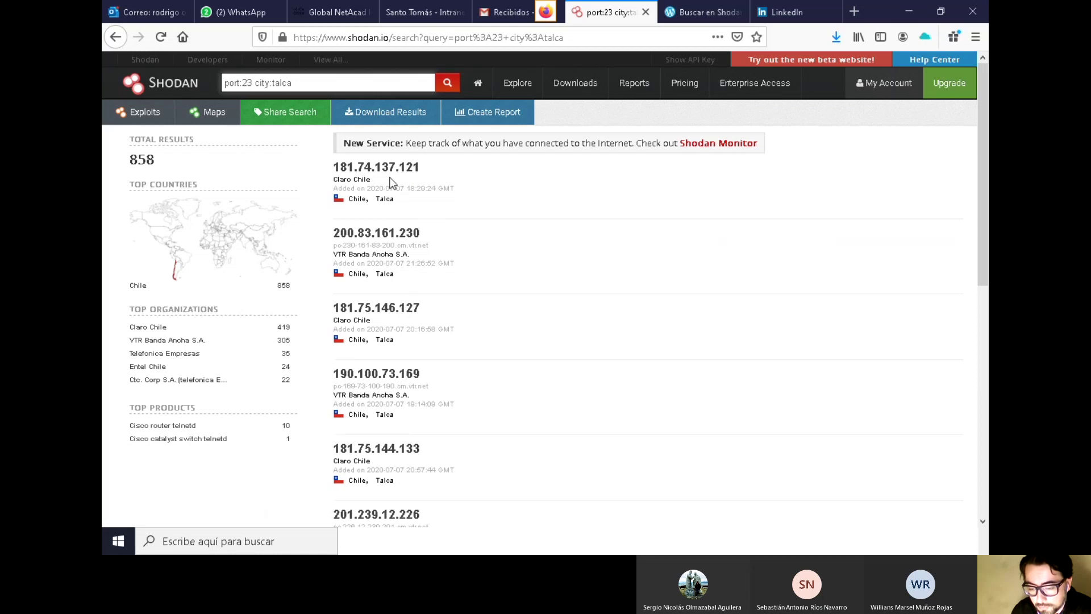
{"action": "scroll", "coordinate": [397, 283], "scroll_direction": "down", "scroll_amount": 3}
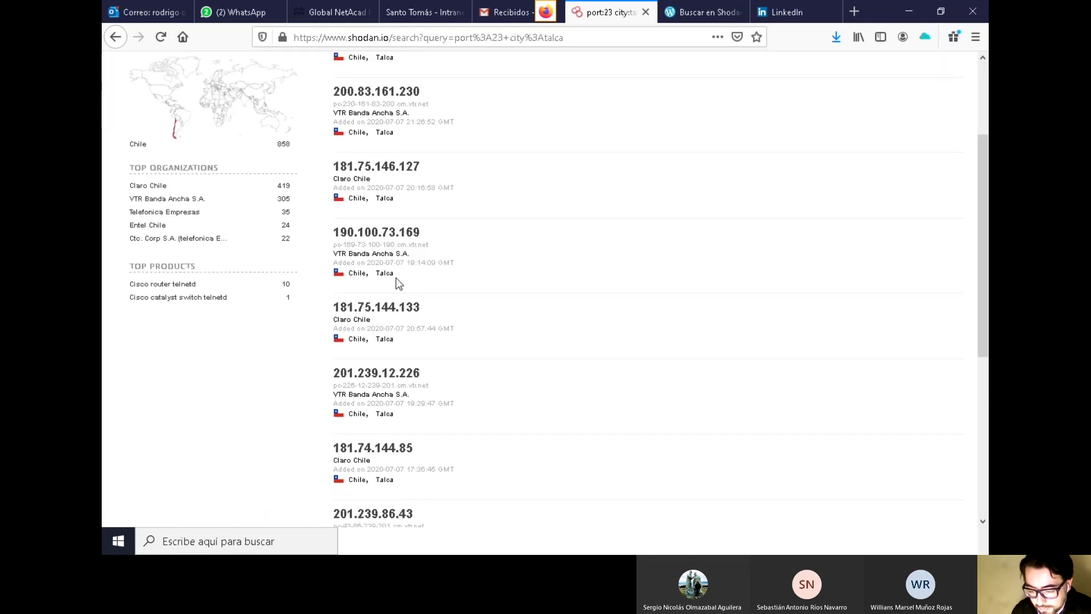
{"action": "scroll", "coordinate": [406, 271], "scroll_direction": "down", "scroll_amount": 5}
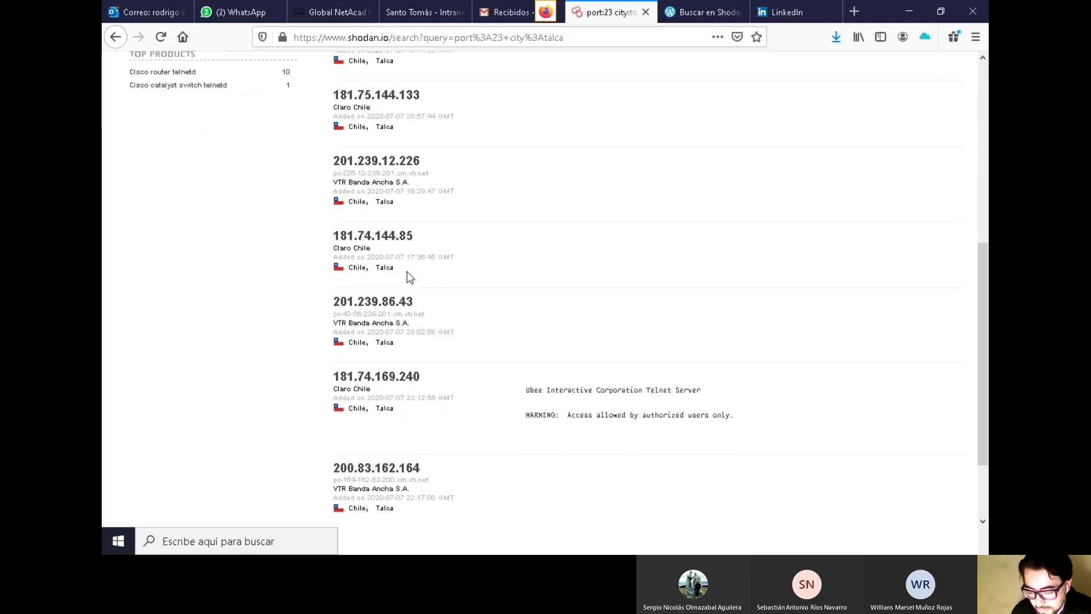
{"action": "scroll", "coordinate": [407, 271], "scroll_direction": "down", "scroll_amount": 3}
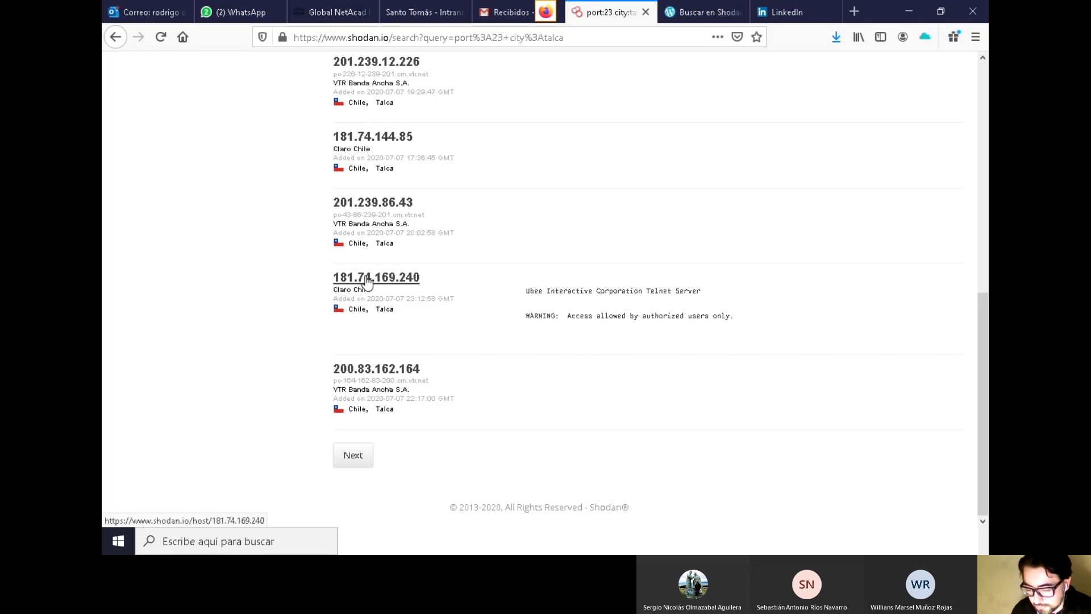
{"action": "left_click", "coordinate": [368, 280]}
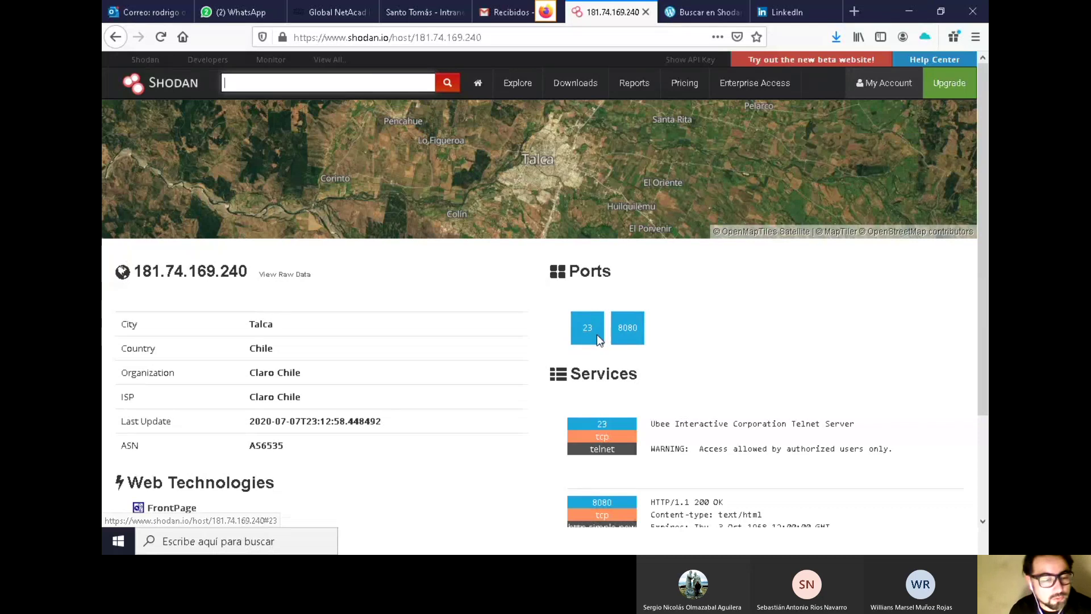
{"action": "scroll", "coordinate": [389, 312], "scroll_direction": "down", "scroll_amount": 2}
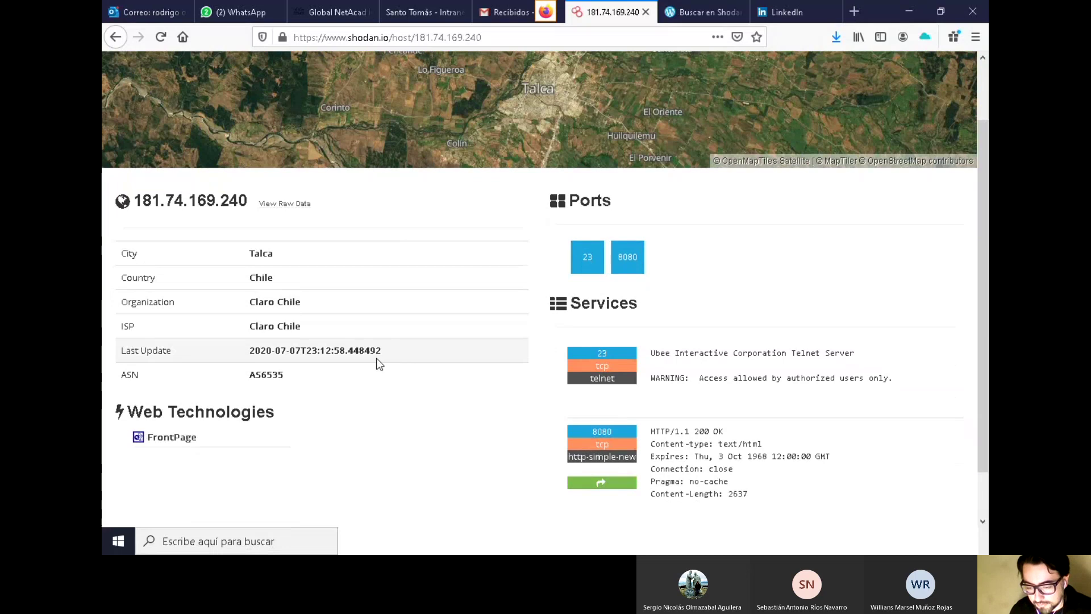
{"action": "scroll", "coordinate": [376, 358], "scroll_direction": "up", "scroll_amount": 2}
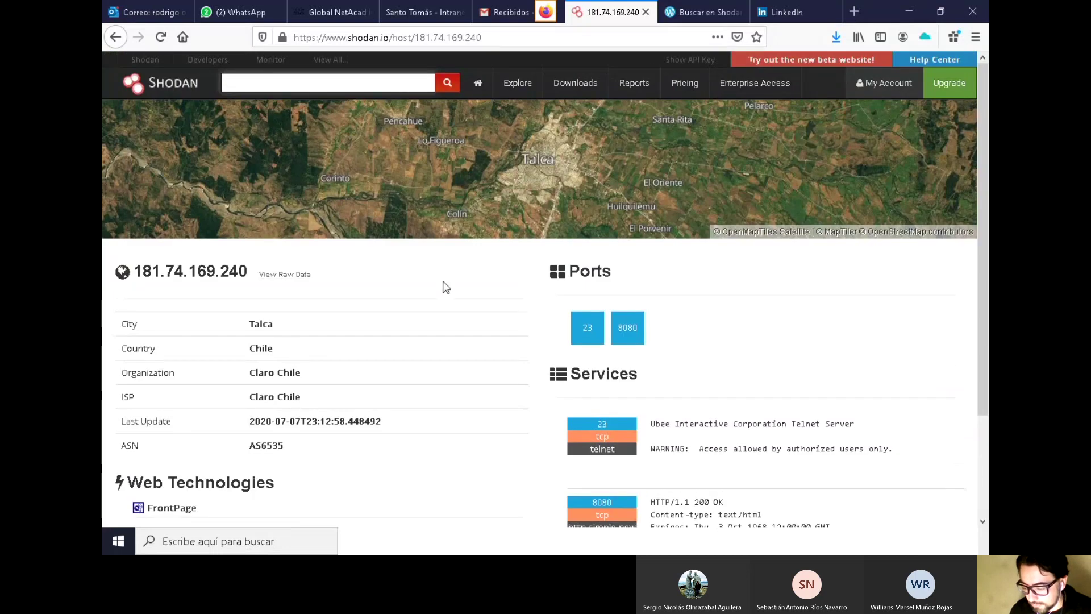
{"action": "scroll", "coordinate": [445, 275], "scroll_direction": "down", "scroll_amount": 3}
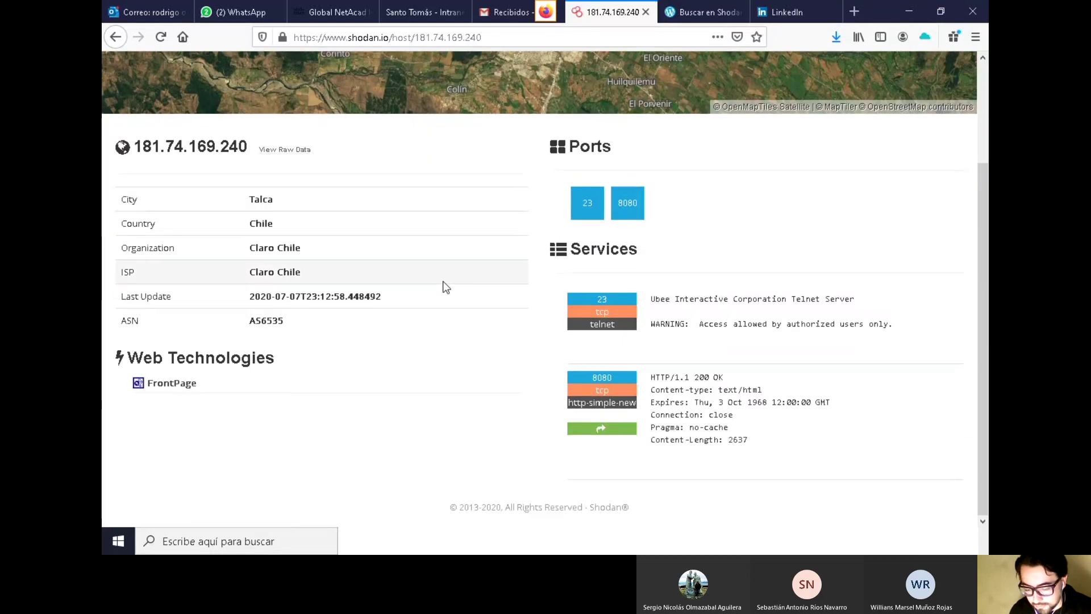
{"action": "scroll", "coordinate": [446, 287], "scroll_direction": "up", "scroll_amount": 3}
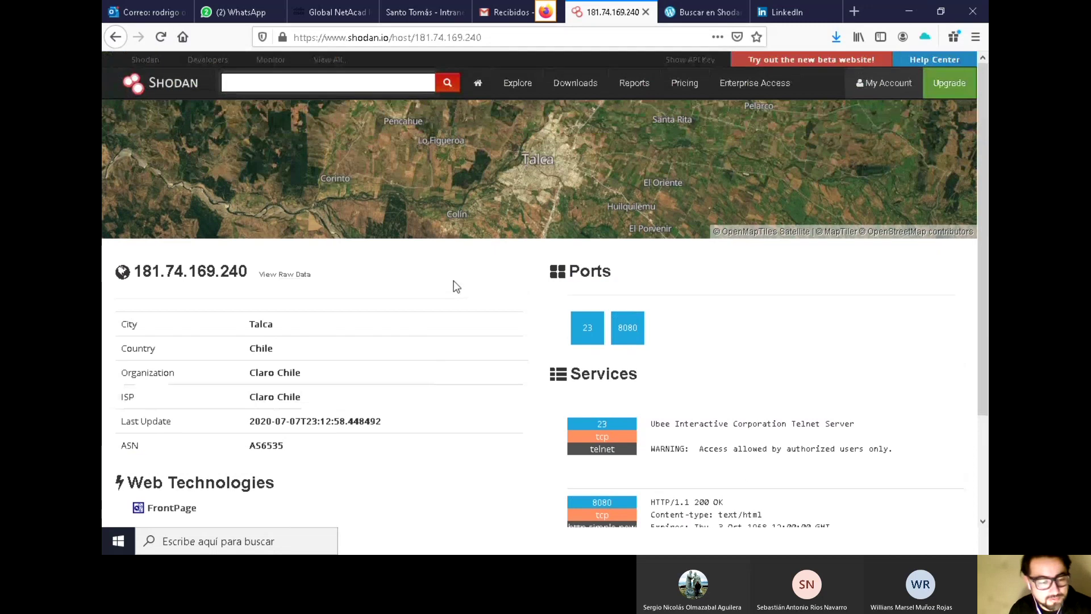
{"action": "left_click_drag", "start_coordinate": [251, 271], "coordinate": [135, 273]}
{"action": "right_click", "coordinate": [146, 274]}
{"action": "left_click", "coordinate": [174, 282]}
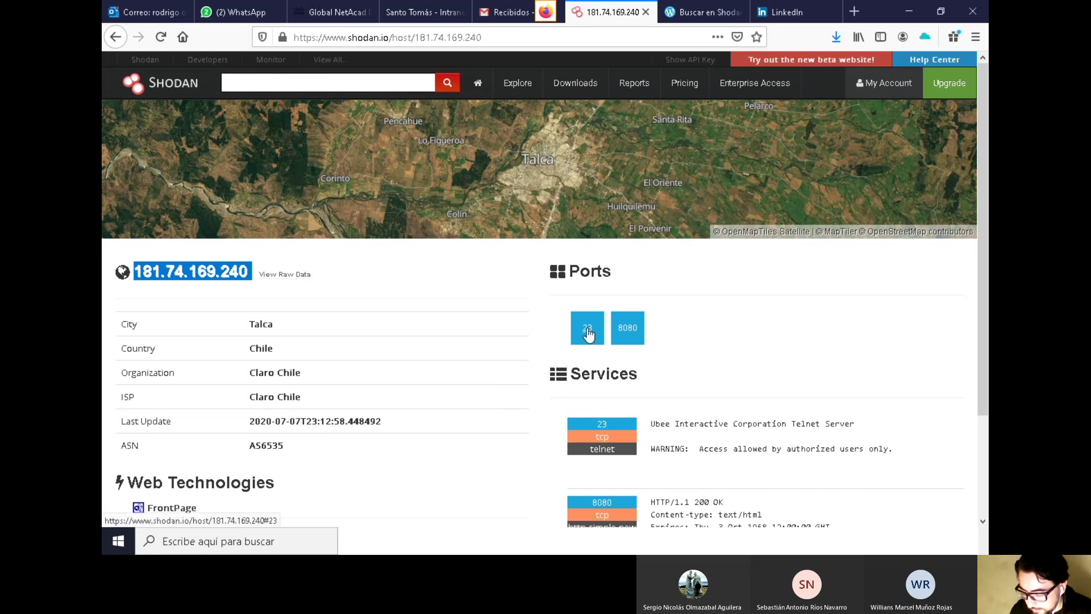
Launch Command Prompt by searching 'cmd' from the taskbar
{"action": "left_click", "coordinate": [319, 545]}
{"action": "type", "text": "cmd"}
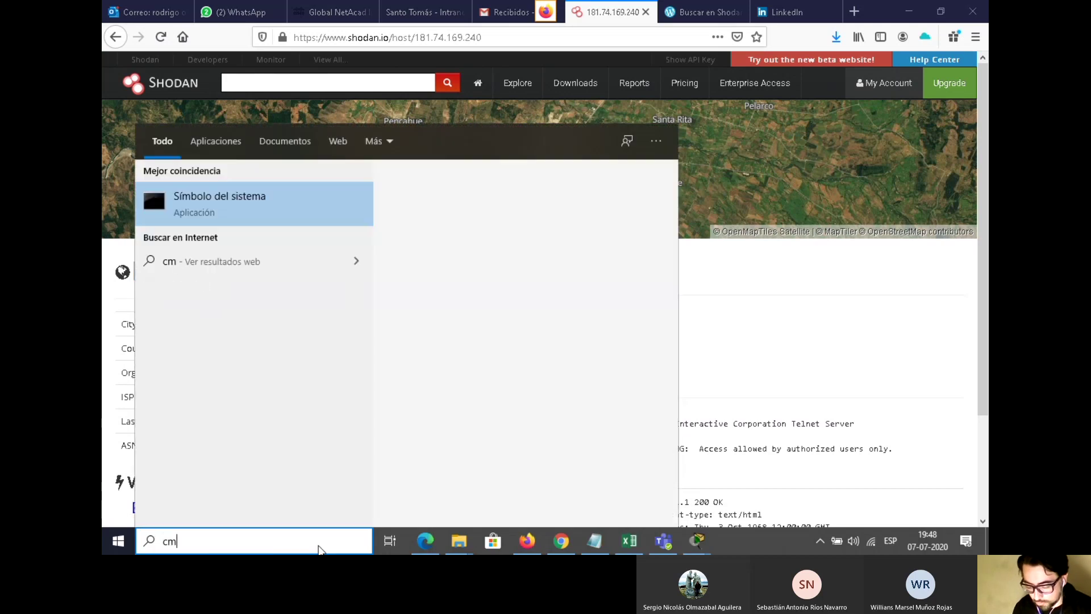
{"action": "left_click", "coordinate": [240, 204]}
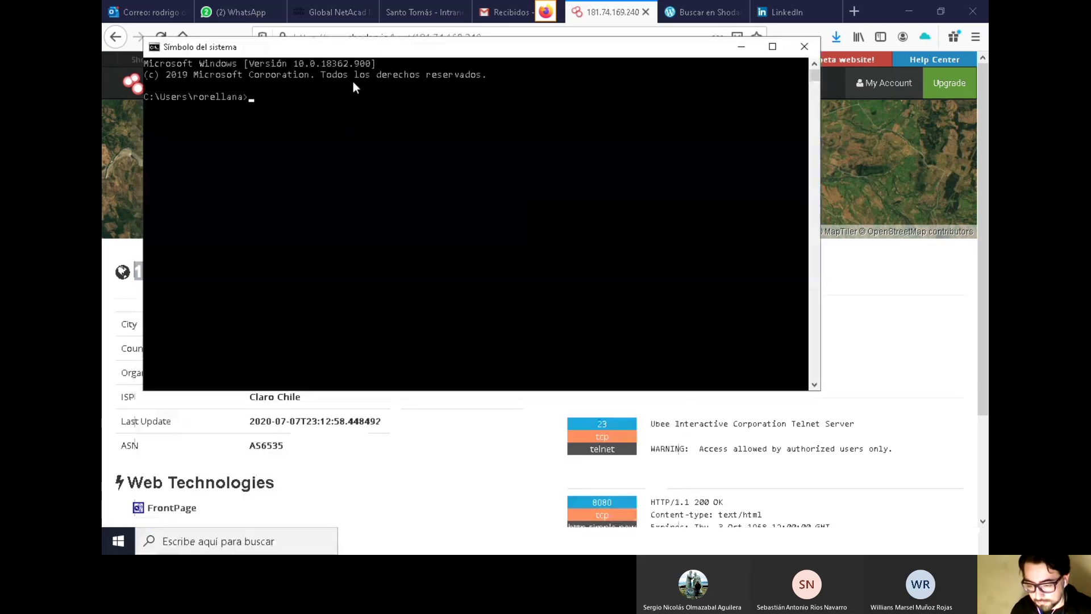
{"action": "left_click_drag", "start_coordinate": [374, 55], "coordinate": [528, 175]}
{"action": "type", "text": "telnet"}
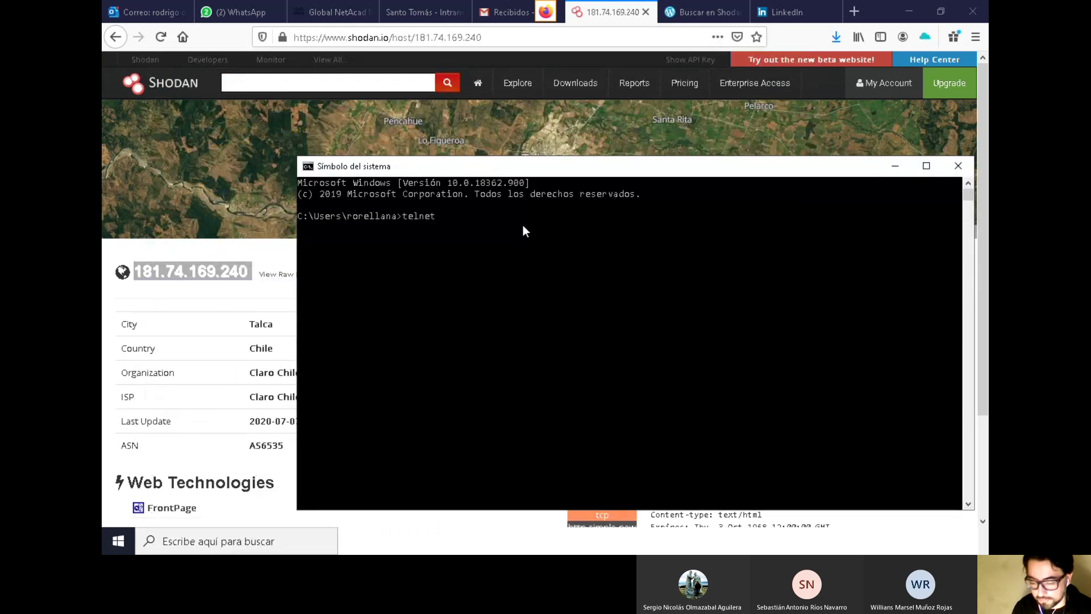
{"action": "key", "text": "ctrl+v"}
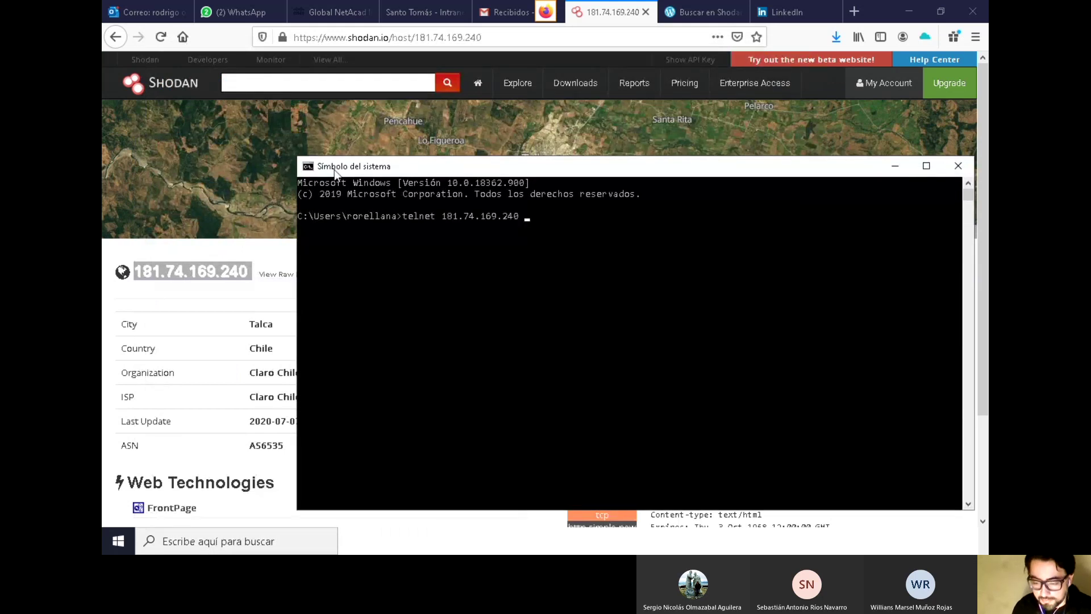
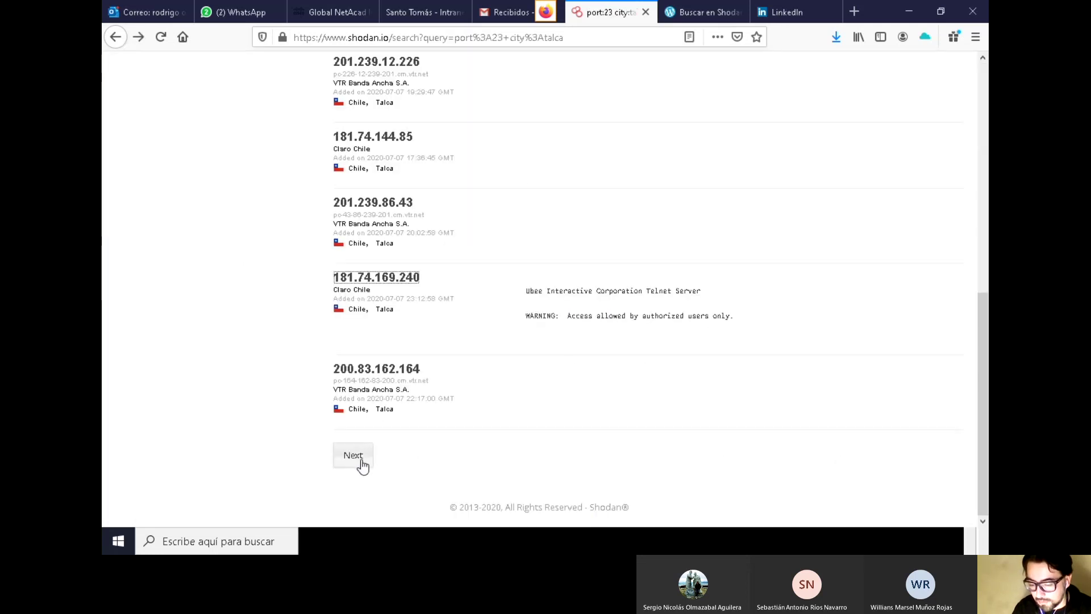
Change the Talca search query from port:23 to port:22 and run it
{"action": "scroll", "coordinate": [488, 406], "scroll_direction": "up", "scroll_amount": 8}
{"action": "scroll", "coordinate": [496, 373], "scroll_direction": "up", "scroll_amount": 1}
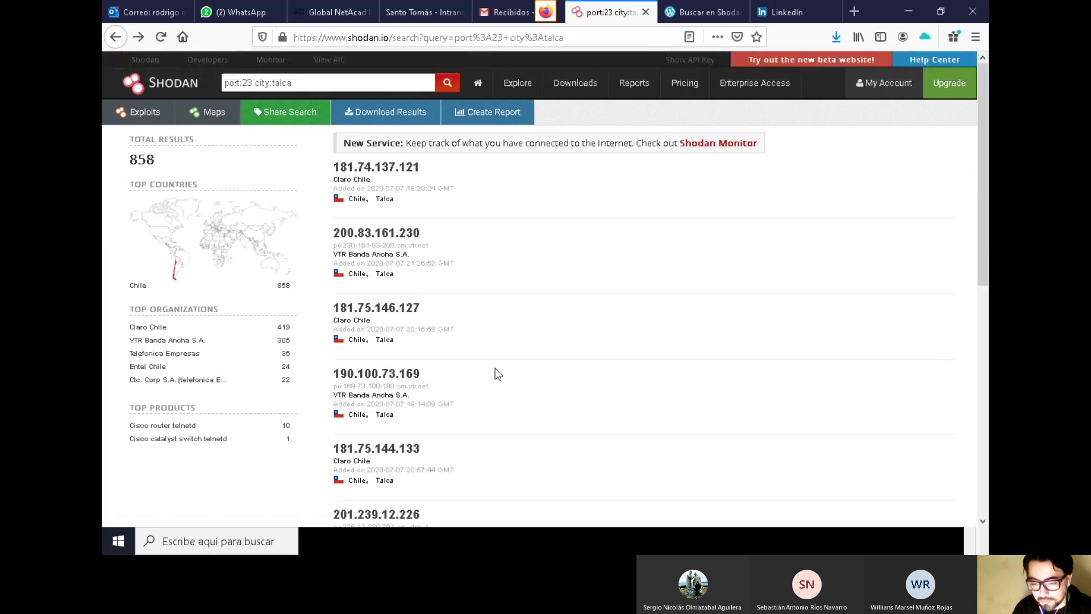
{"action": "left_click", "coordinate": [304, 81]}
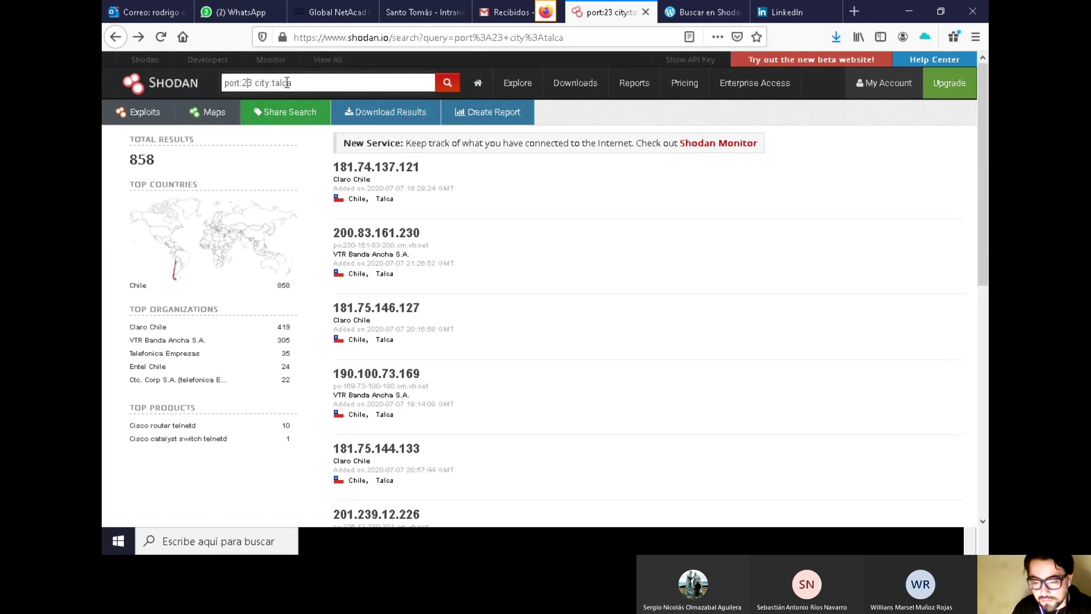
{"action": "key", "text": "Delete"}
{"action": "type", "text": "2"}
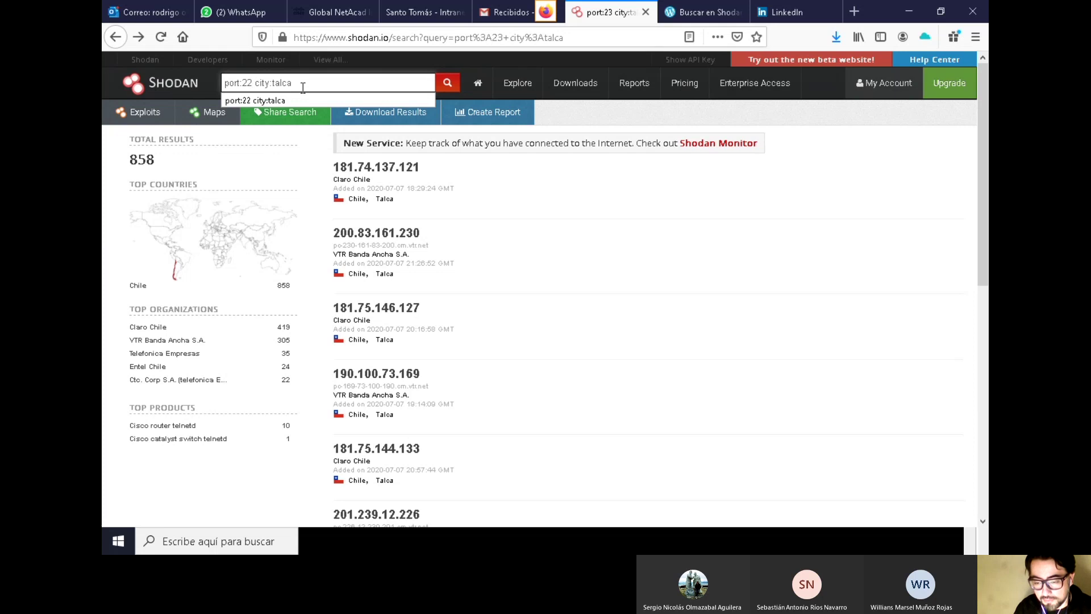
{"action": "triple_click", "coordinate": [312, 83]}
{"action": "key", "text": "Return"}
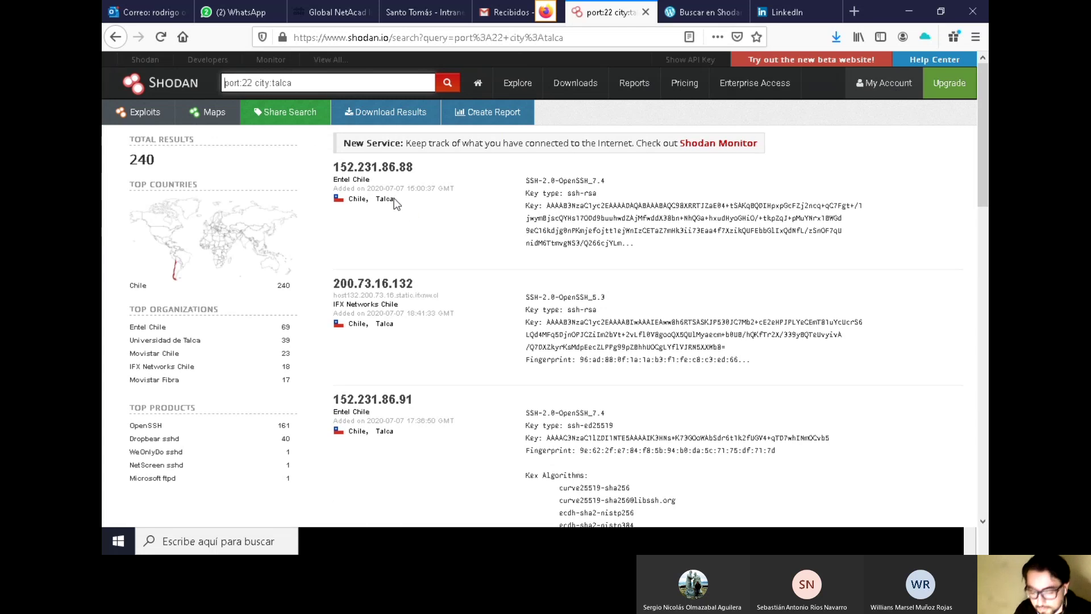
Scroll through the 240 port 22 SSH results for Talca
{"action": "scroll", "coordinate": [394, 198], "scroll_direction": "down", "scroll_amount": 2}
{"action": "scroll", "coordinate": [400, 373], "scroll_direction": "down", "scroll_amount": 3}
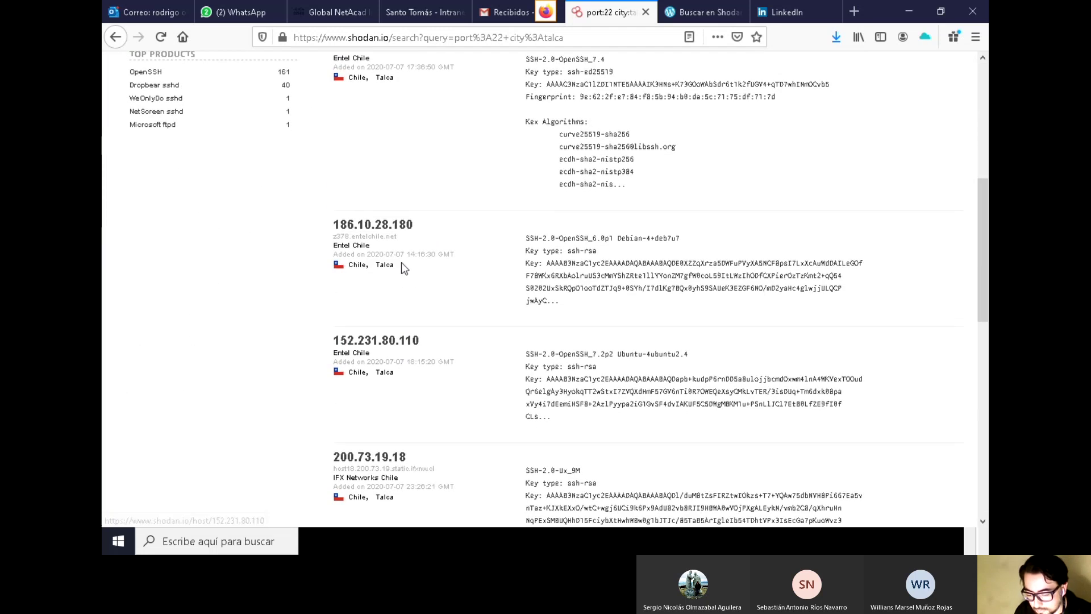
{"action": "scroll", "coordinate": [426, 268], "scroll_direction": "down", "scroll_amount": 3}
{"action": "scroll", "coordinate": [597, 294], "scroll_direction": "up", "scroll_amount": 7}
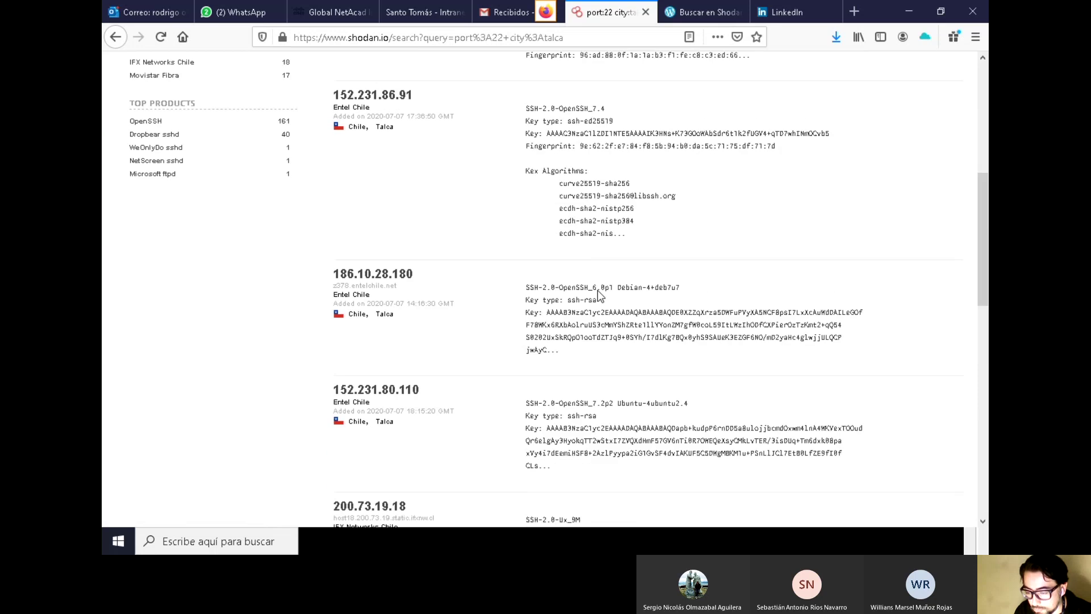
{"action": "scroll", "coordinate": [596, 287], "scroll_direction": "down", "scroll_amount": 15}
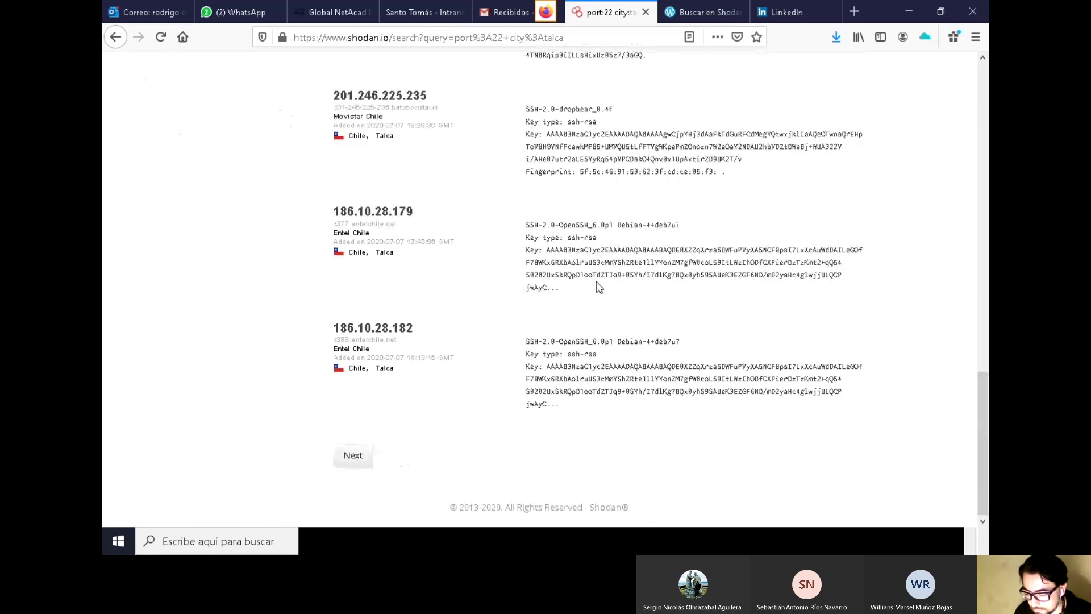
{"action": "scroll", "coordinate": [591, 278], "scroll_direction": "up", "scroll_amount": 12}
{"action": "scroll", "coordinate": [585, 273], "scroll_direction": "up", "scroll_amount": 6}
{"action": "left_click", "coordinate": [376, 167]}
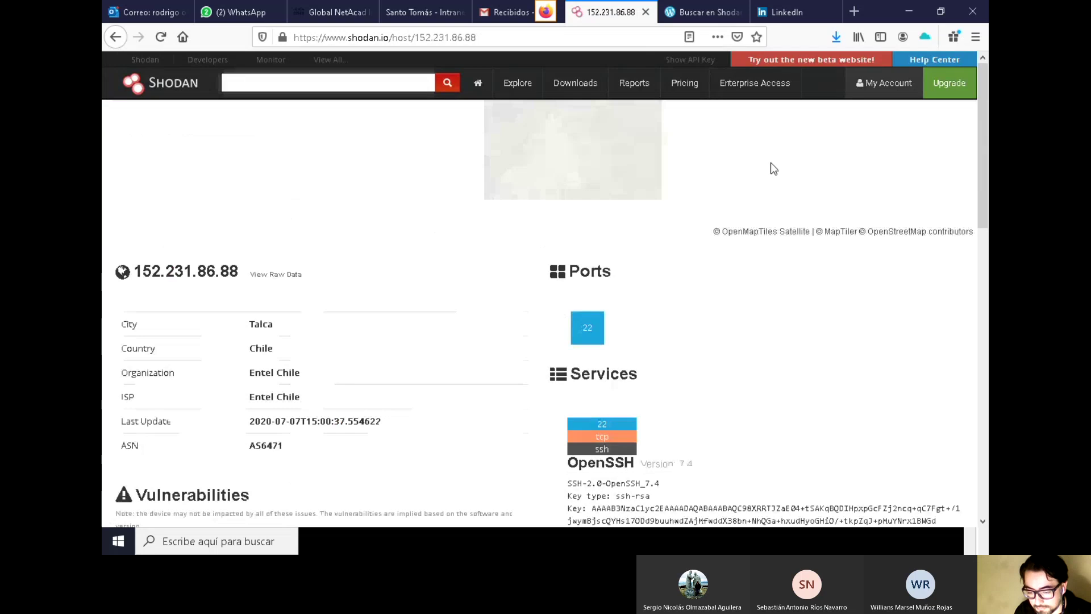
{"action": "left_click_drag", "start_coordinate": [240, 272], "coordinate": [132, 277]}
{"action": "right_click", "coordinate": [157, 266]}
{"action": "left_click", "coordinate": [183, 281]}
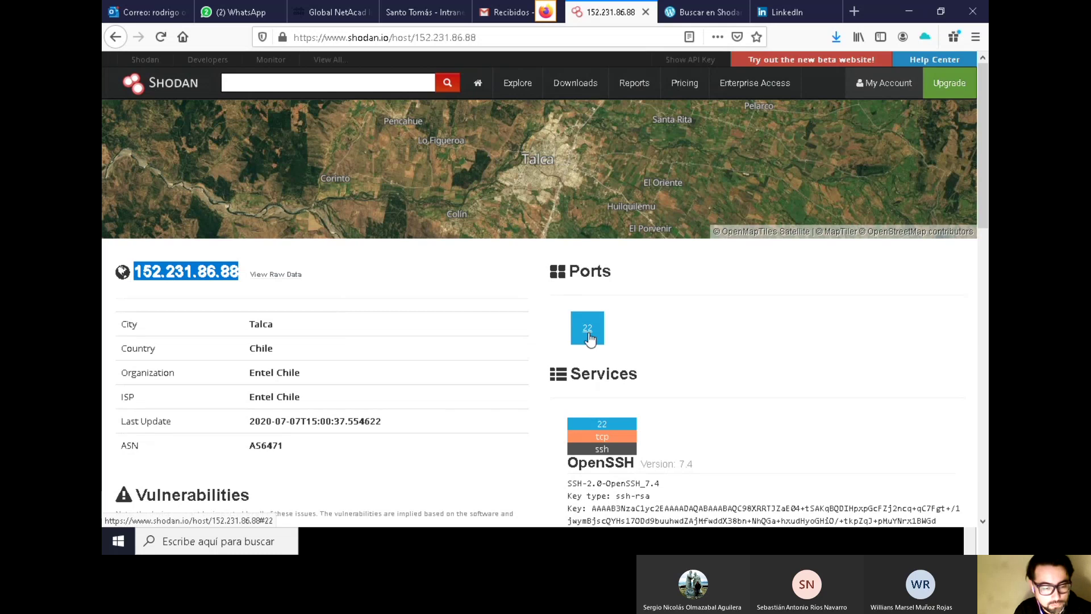
Review the host's service details, including OpenSSH 7.4 on port 22
{"action": "scroll", "coordinate": [718, 302], "scroll_direction": "down", "scroll_amount": 3}
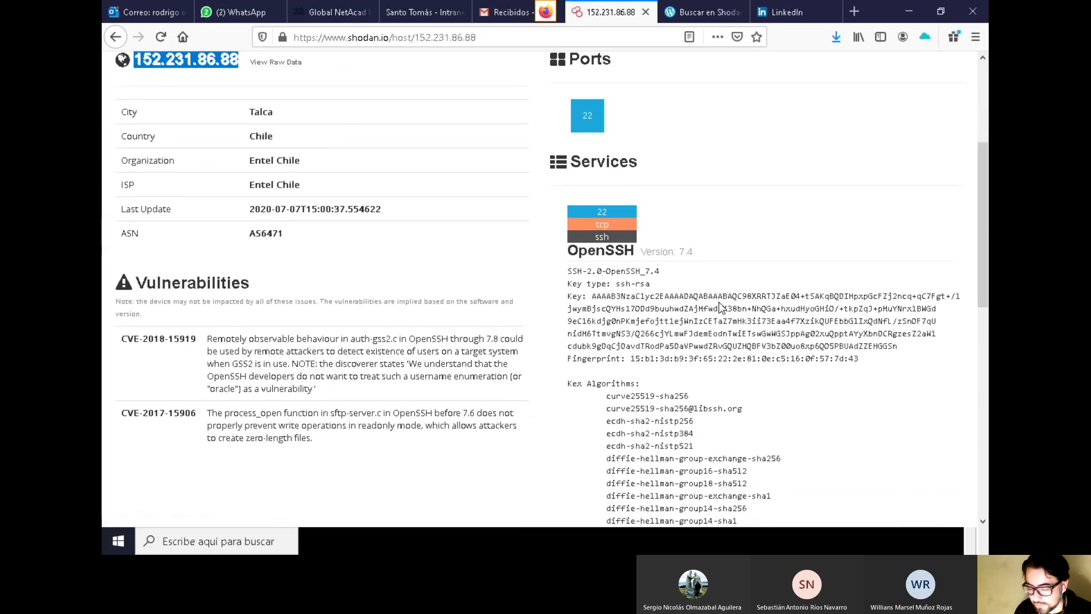
{"action": "scroll", "coordinate": [718, 302], "scroll_direction": "down", "scroll_amount": 1}
{"action": "scroll", "coordinate": [685, 258], "scroll_direction": "down", "scroll_amount": 1}
{"action": "scroll", "coordinate": [707, 348], "scroll_direction": "down", "scroll_amount": 2}
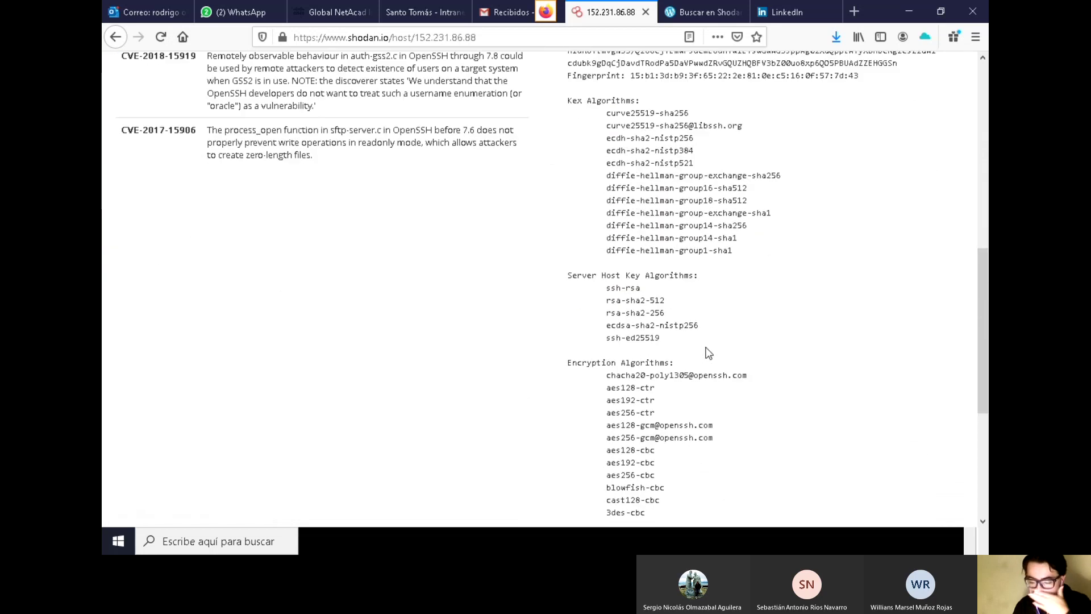
{"action": "scroll", "coordinate": [707, 346], "scroll_direction": "up", "scroll_amount": 2}
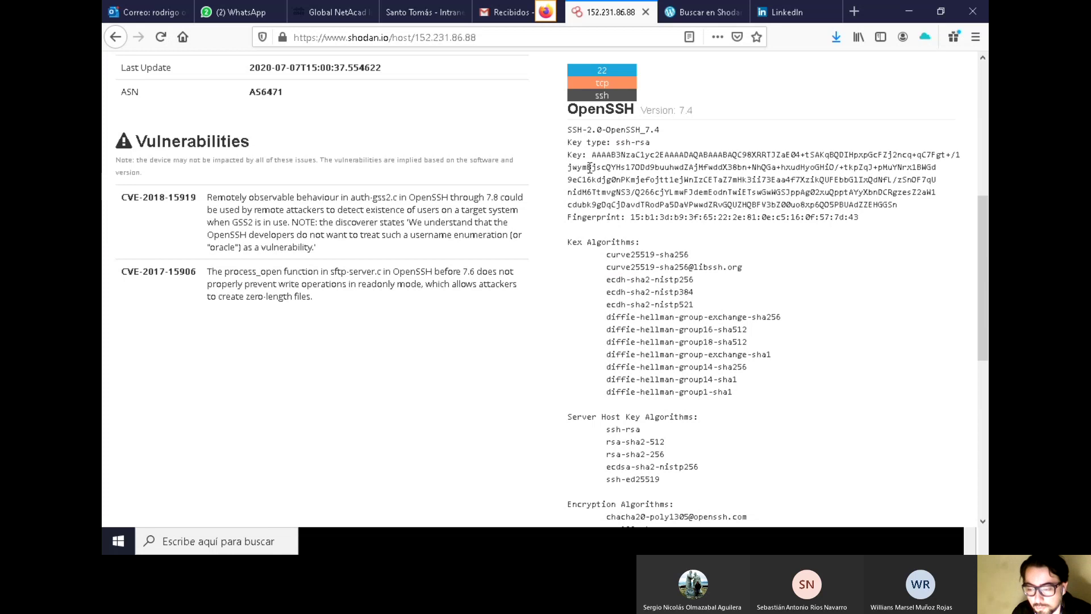
{"action": "scroll", "coordinate": [736, 211], "scroll_direction": "down", "scroll_amount": 6}
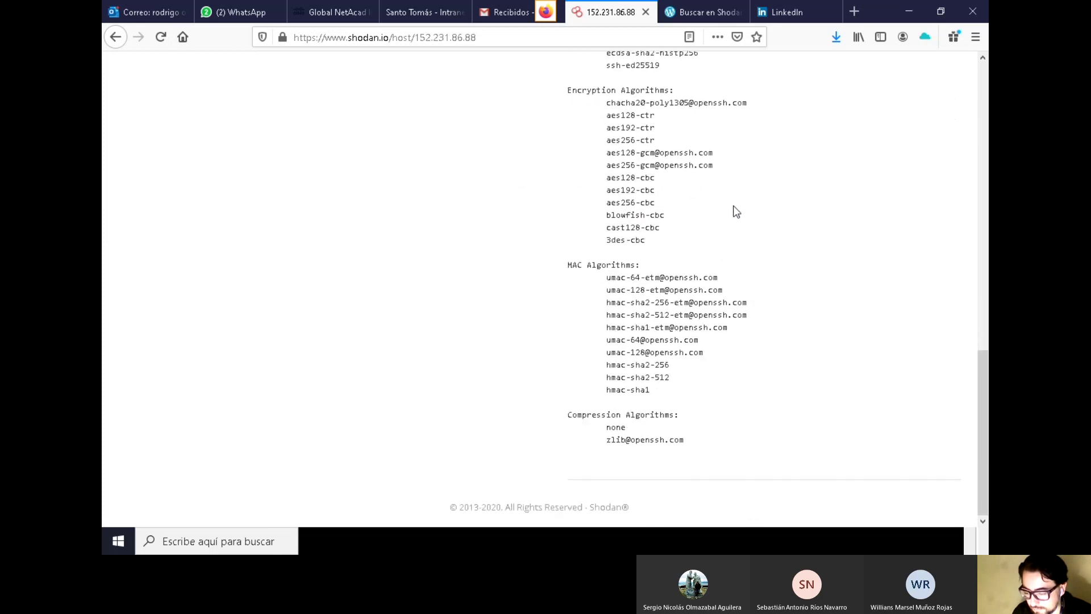
{"action": "scroll", "coordinate": [736, 211], "scroll_direction": "up", "scroll_amount": 5}
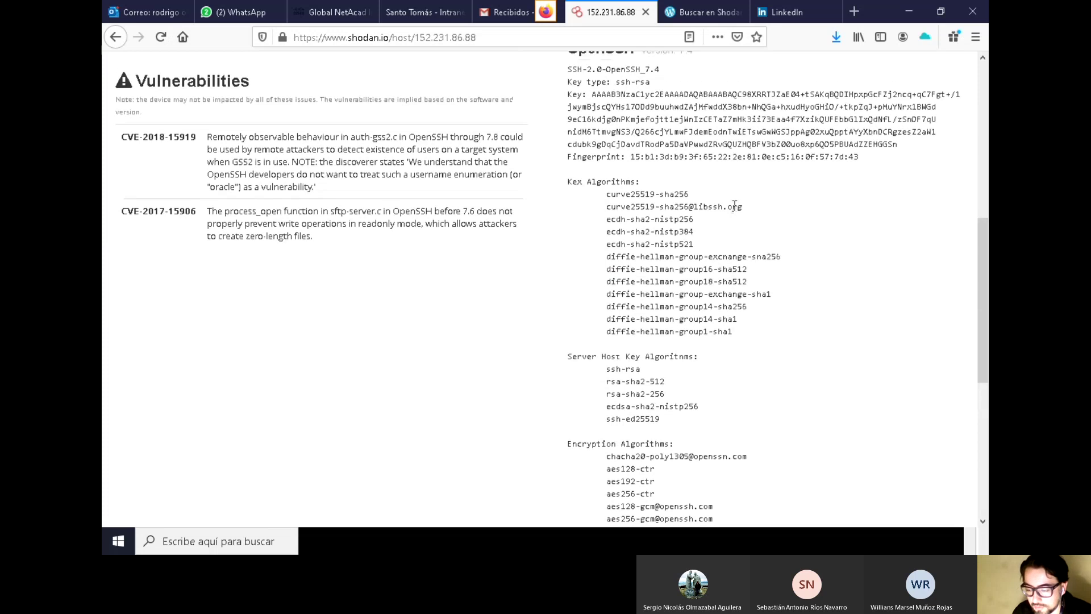
{"action": "scroll", "coordinate": [735, 206], "scroll_direction": "up", "scroll_amount": 4}
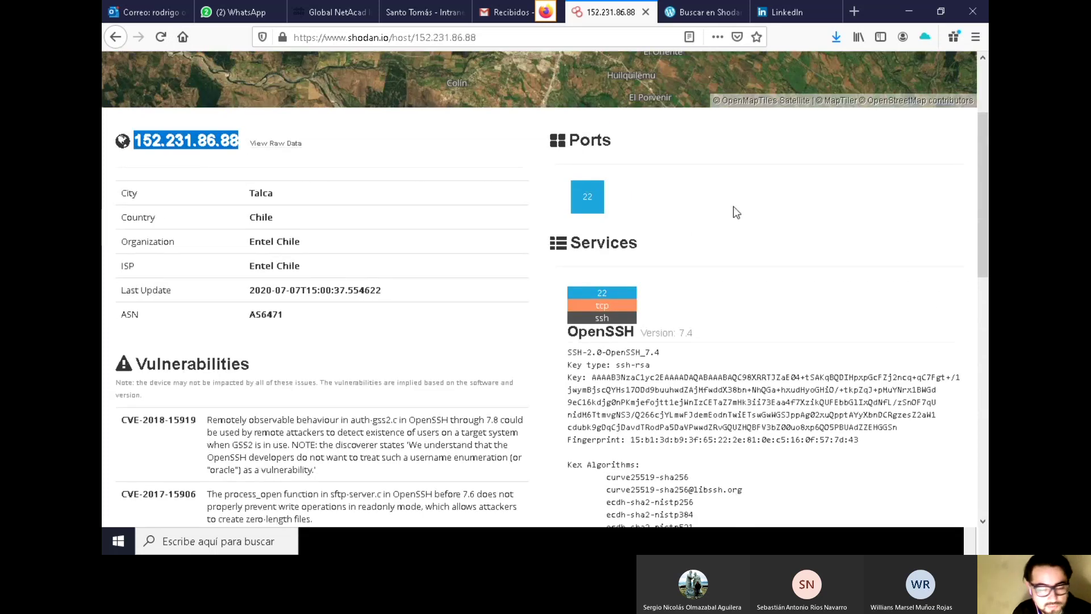
{"action": "scroll", "coordinate": [515, 245], "scroll_direction": "down", "scroll_amount": 2}
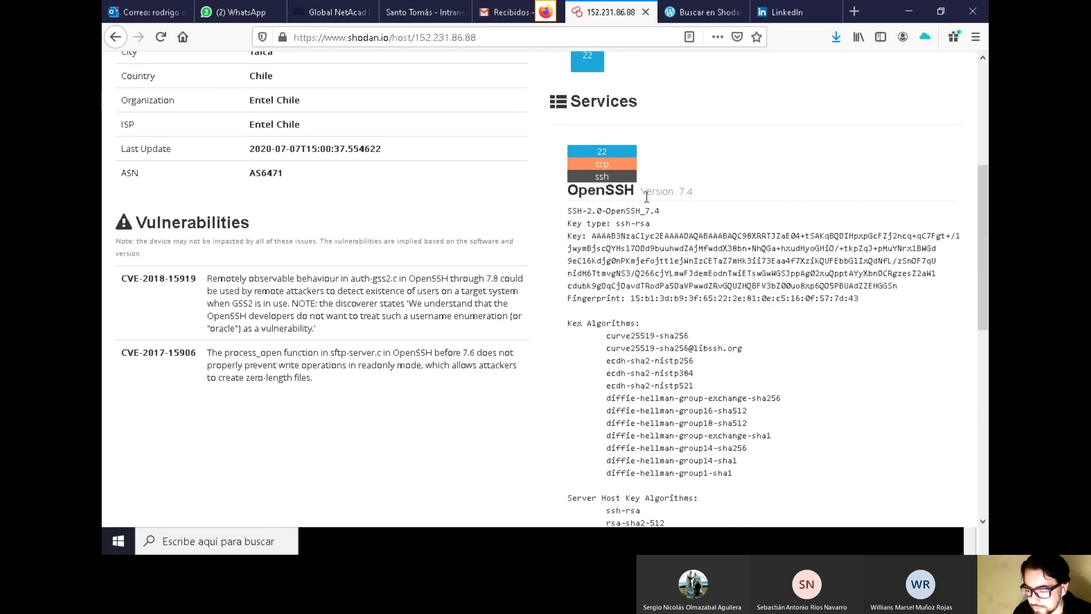
{"action": "scroll", "coordinate": [626, 180], "scroll_direction": "up", "scroll_amount": 3}
Launch PuTTY from the Windows search using 'put'
{"action": "left_click", "coordinate": [271, 541]}
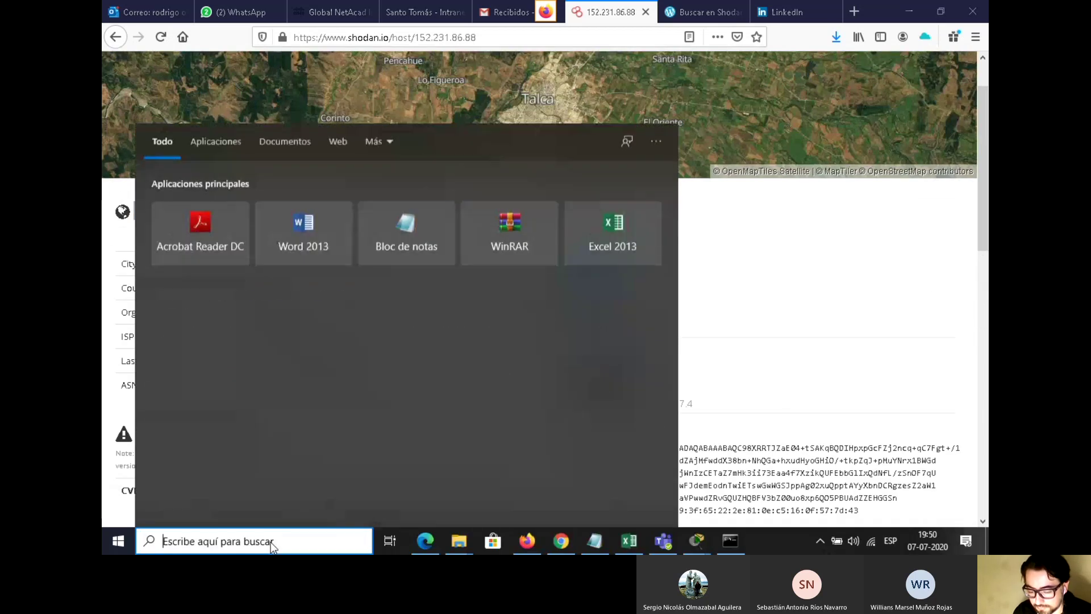
{"action": "type", "text": "put"}
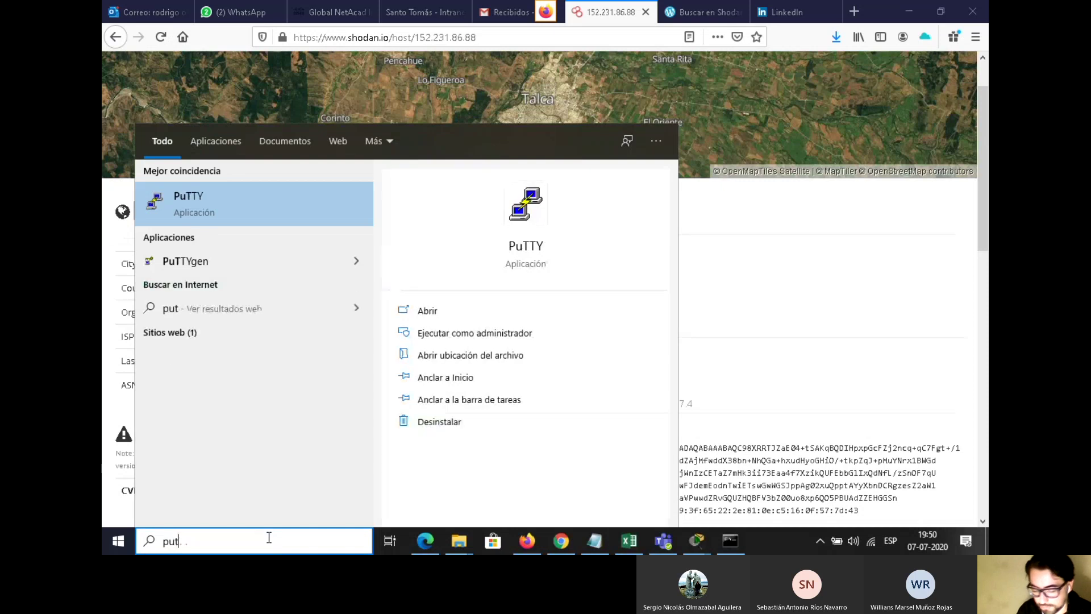
{"action": "left_click", "coordinate": [238, 198]}
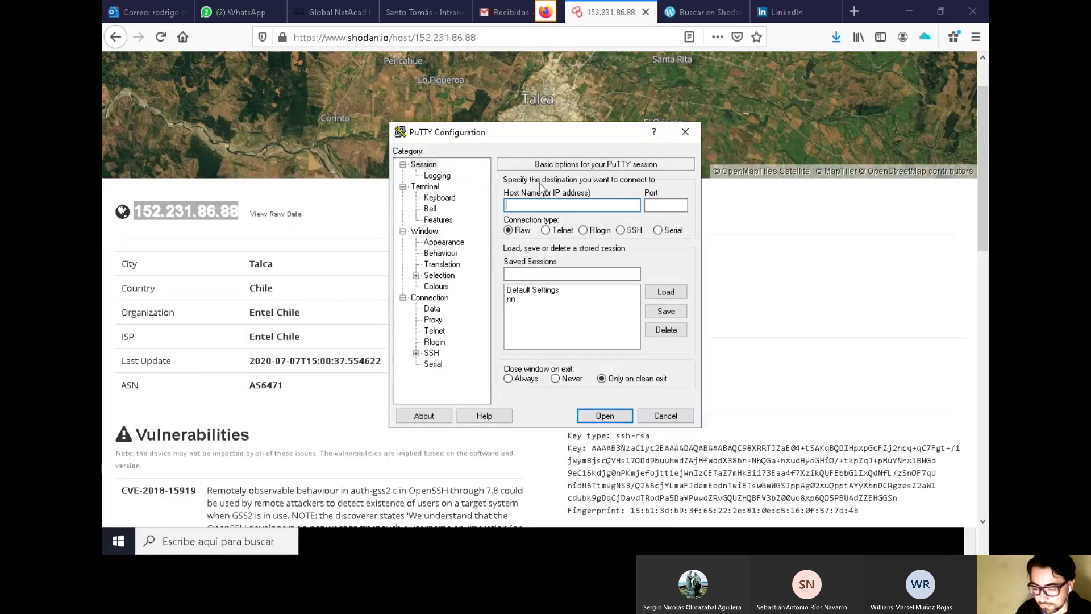
{"action": "left_click", "coordinate": [621, 229]}
{"action": "right_click", "coordinate": [581, 205]}
{"action": "left_click", "coordinate": [608, 256]}
{"action": "double_click", "coordinate": [574, 206]}
{"action": "left_click", "coordinate": [605, 415]}
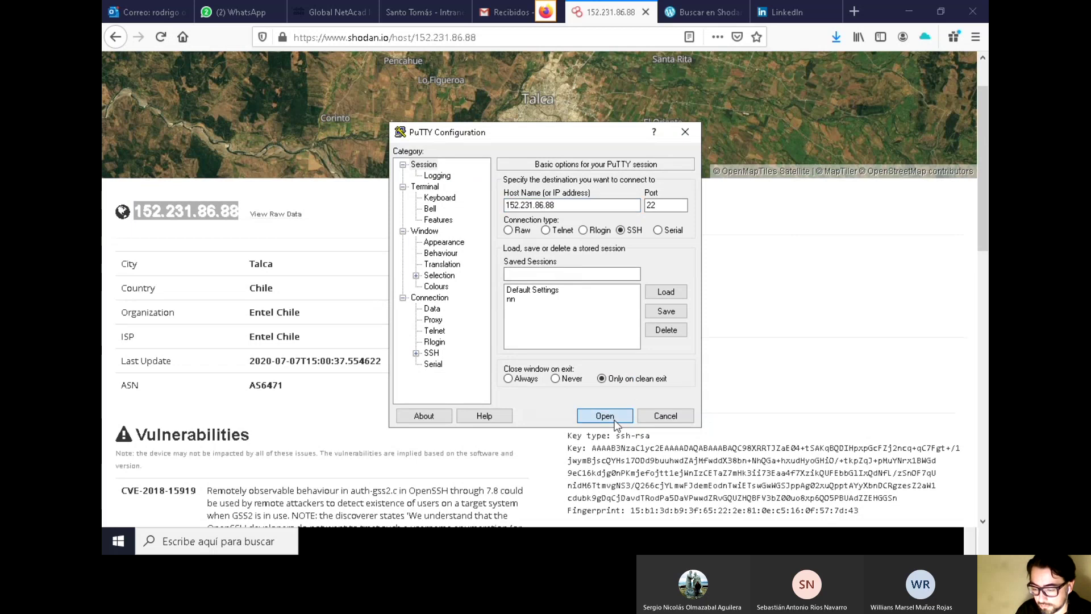
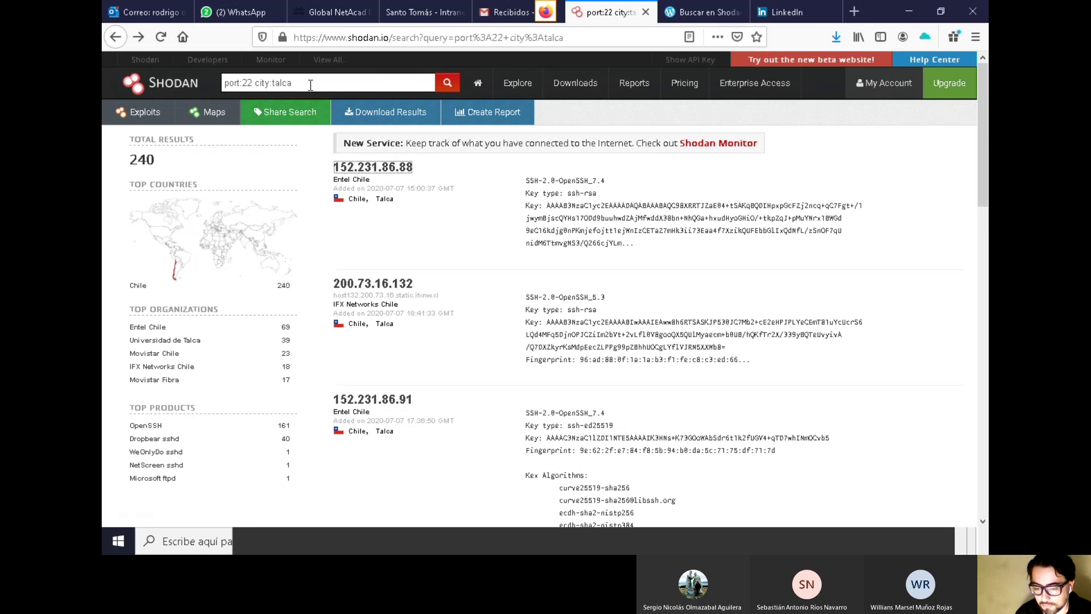
Copy the 'port:22 city:talca' query from Shodan's search box, then leave the browser
{"action": "triple_click", "coordinate": [343, 83]}
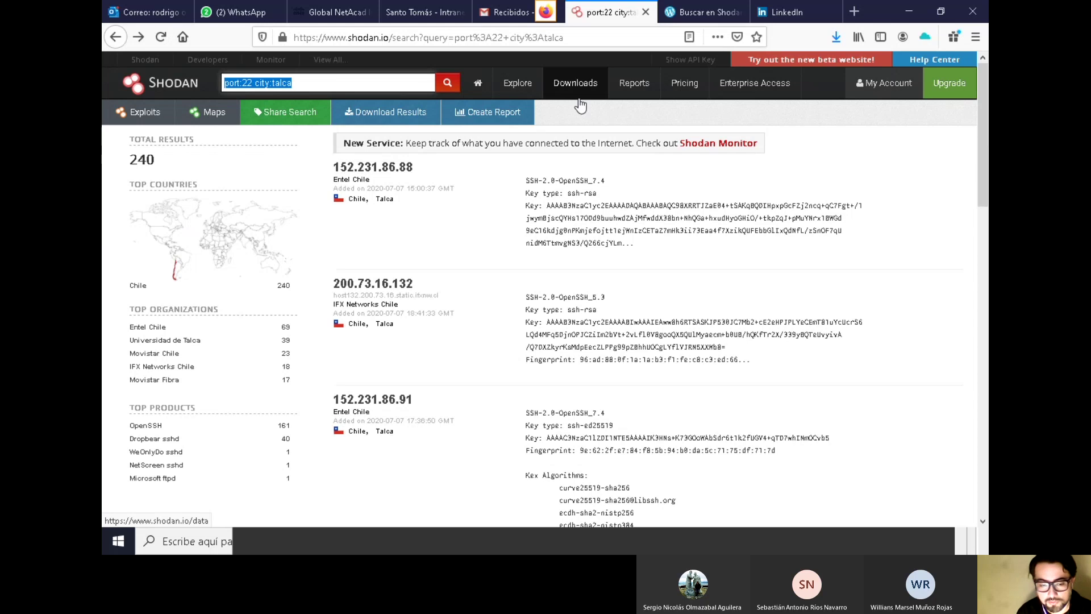
{"action": "right_click", "coordinate": [268, 84]}
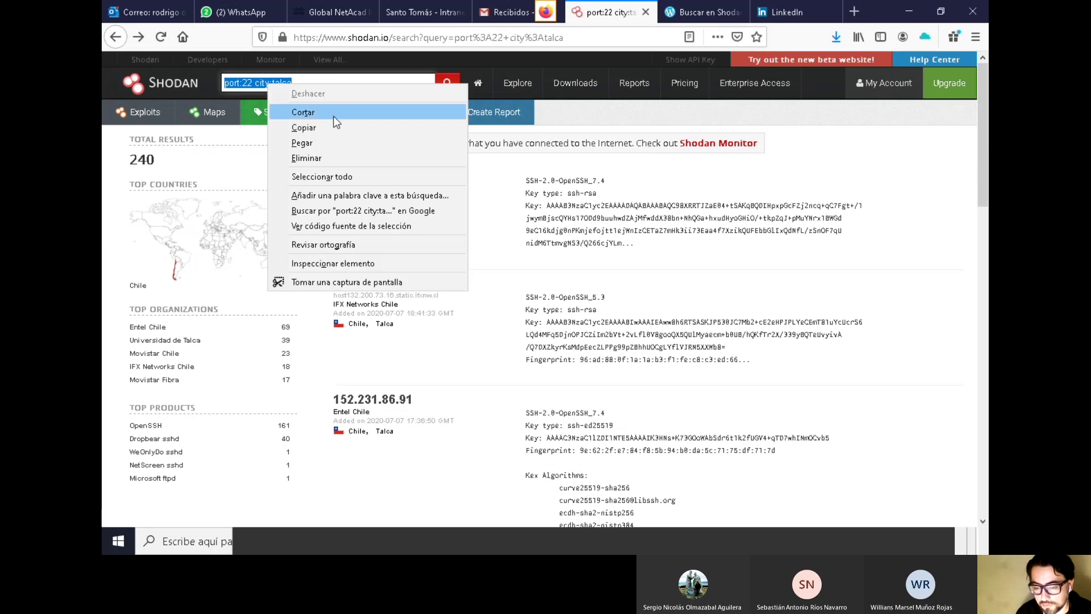
{"action": "left_click", "coordinate": [347, 133]}
{"action": "key", "text": "alt+Tab"}
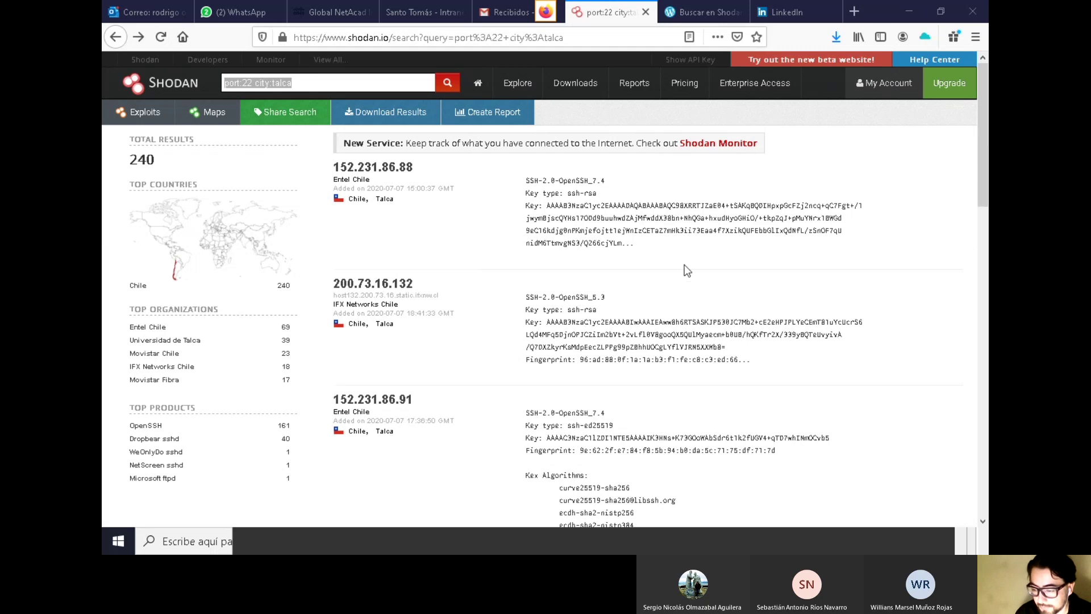
{"action": "scroll", "coordinate": [684, 264], "scroll_direction": "down", "scroll_amount": 6}
{"action": "scroll", "coordinate": [685, 264], "scroll_direction": "up", "scroll_amount": 4}
{"action": "scroll", "coordinate": [685, 264], "scroll_direction": "up", "scroll_amount": 2}
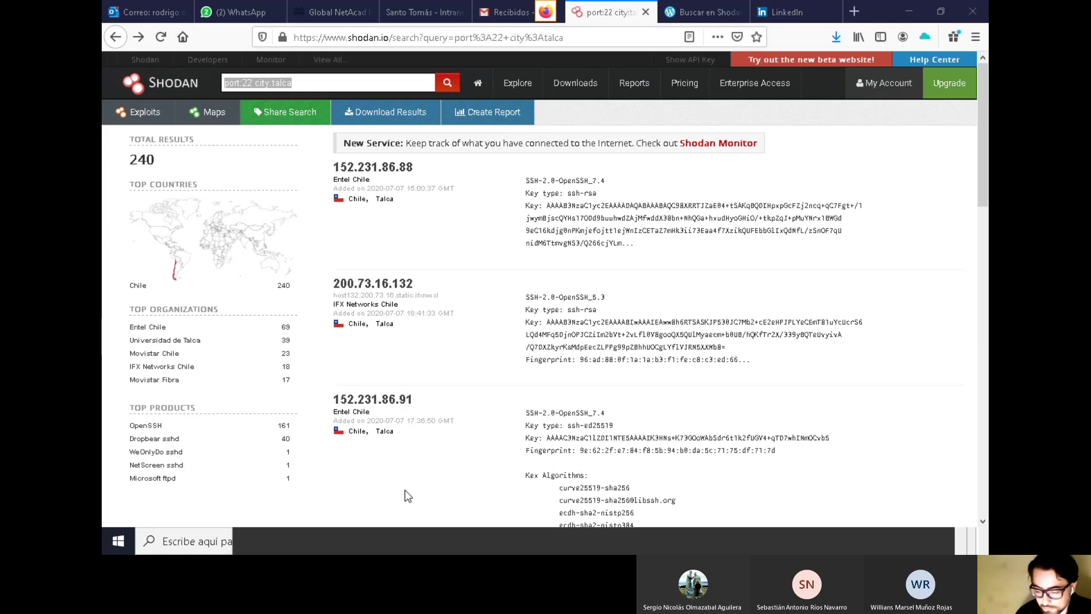
{"action": "left_click", "coordinate": [428, 497]}
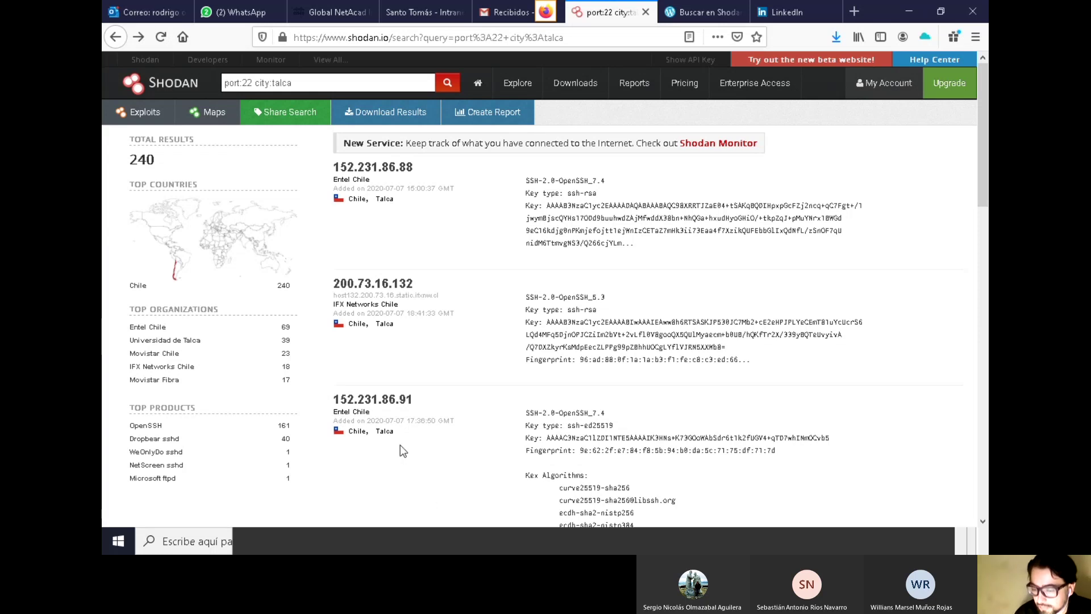
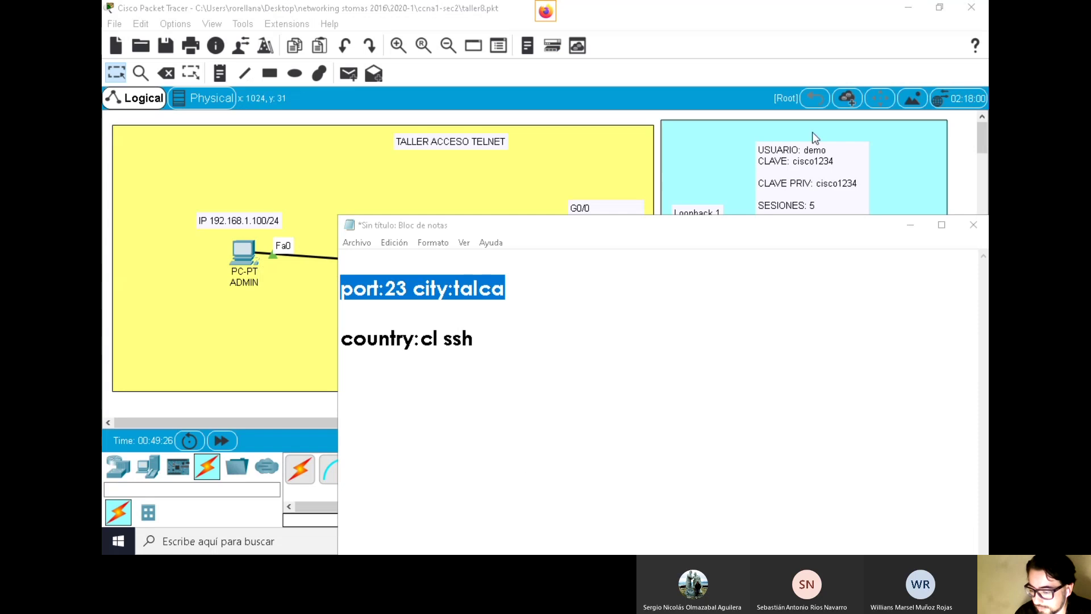
Bring the Packet Tracer 'TALLER ACCESO TELNET' topology in front of Notepad
{"action": "left_click", "coordinate": [720, 170]}
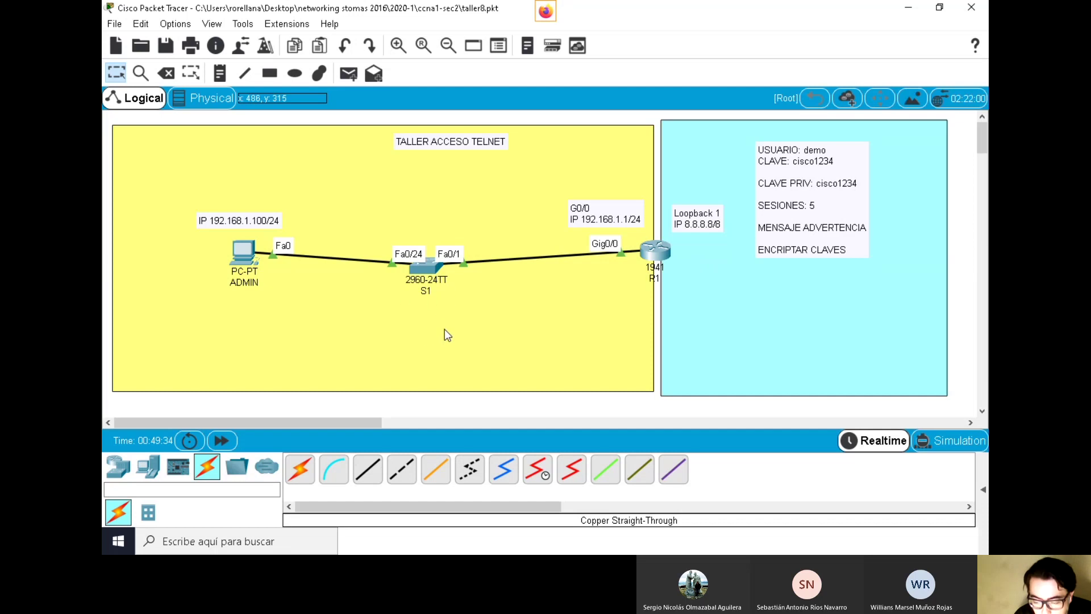
Place a Server below S1, rename it TFTP, and nudge it into position
{"action": "left_click", "coordinate": [147, 466]}
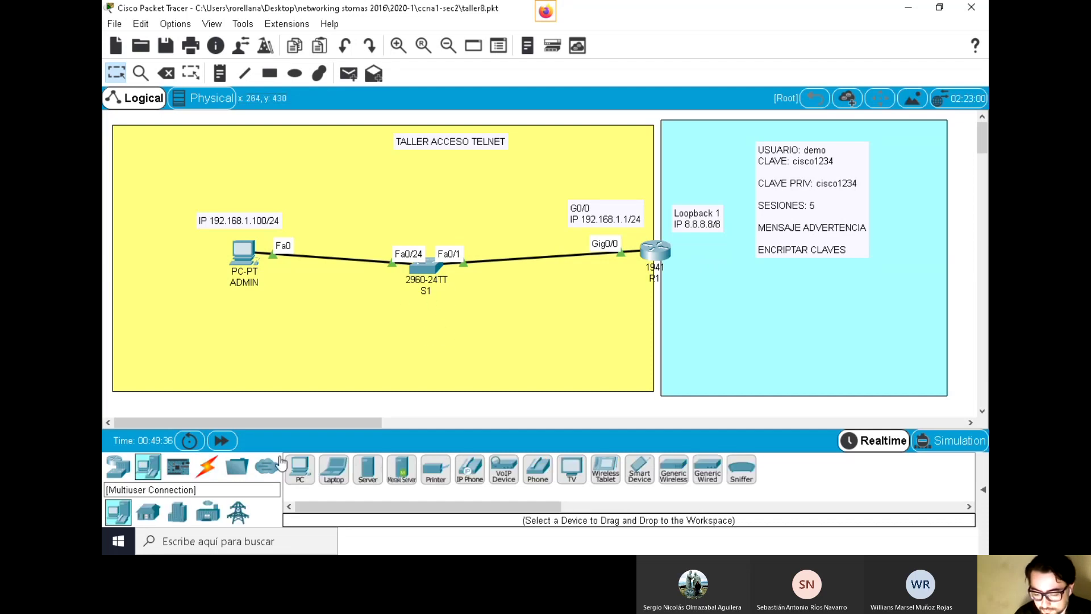
{"action": "left_click_drag", "start_coordinate": [367, 469], "coordinate": [426, 322]}
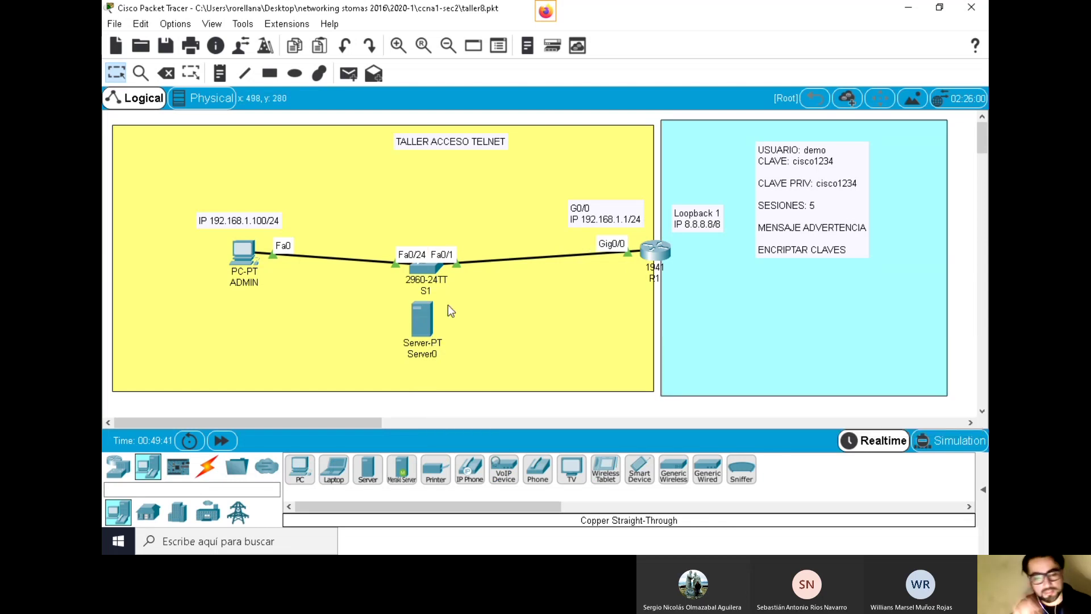
{"action": "left_click", "coordinate": [424, 355]}
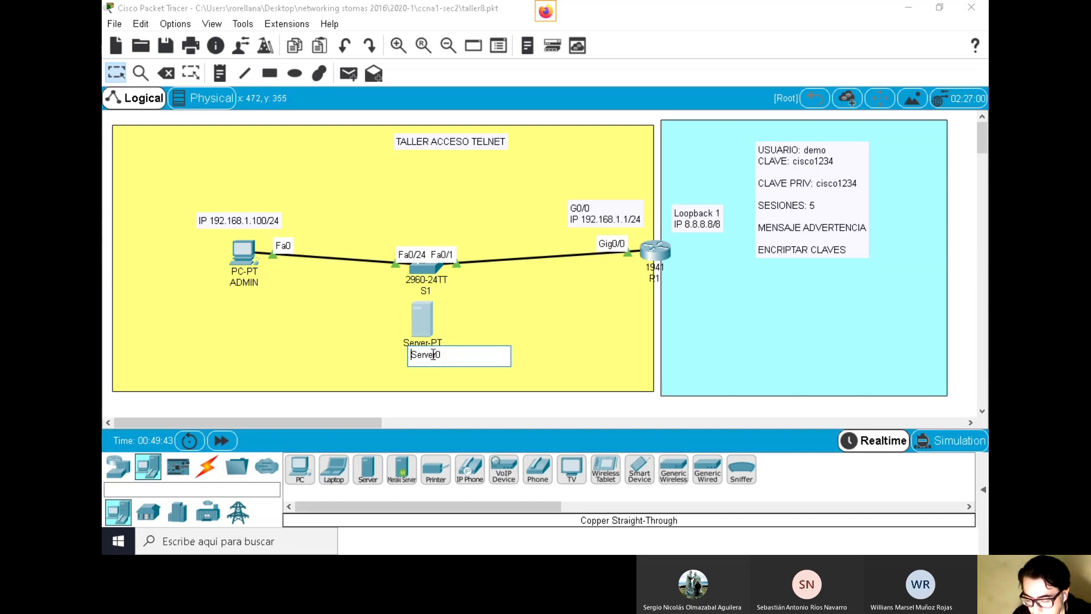
{"action": "double_click", "coordinate": [455, 354]}
{"action": "type", "text": "TFTP"}
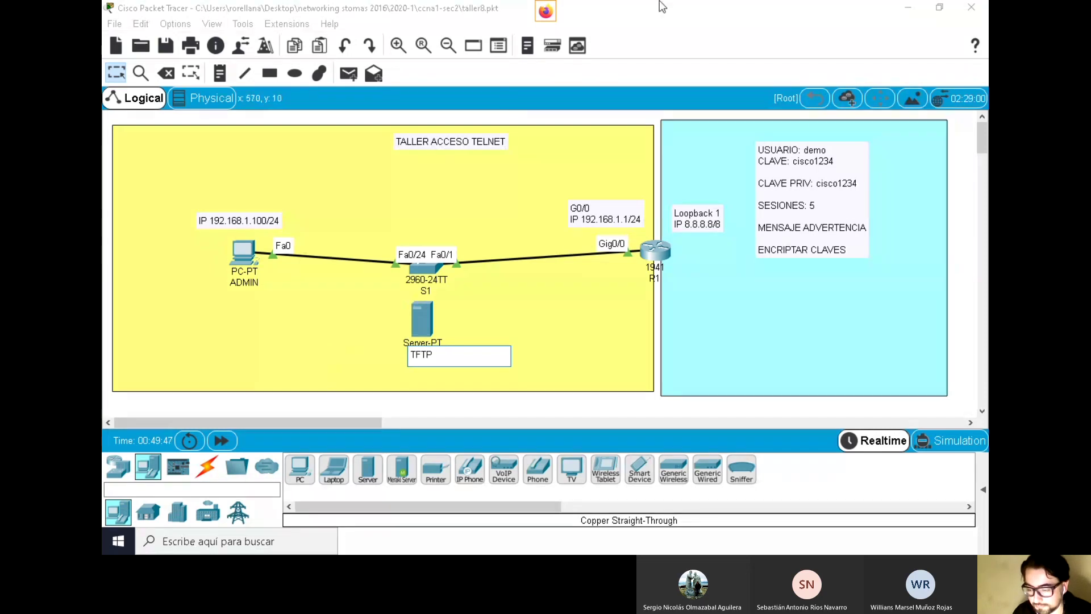
{"action": "left_click", "coordinate": [814, 38]}
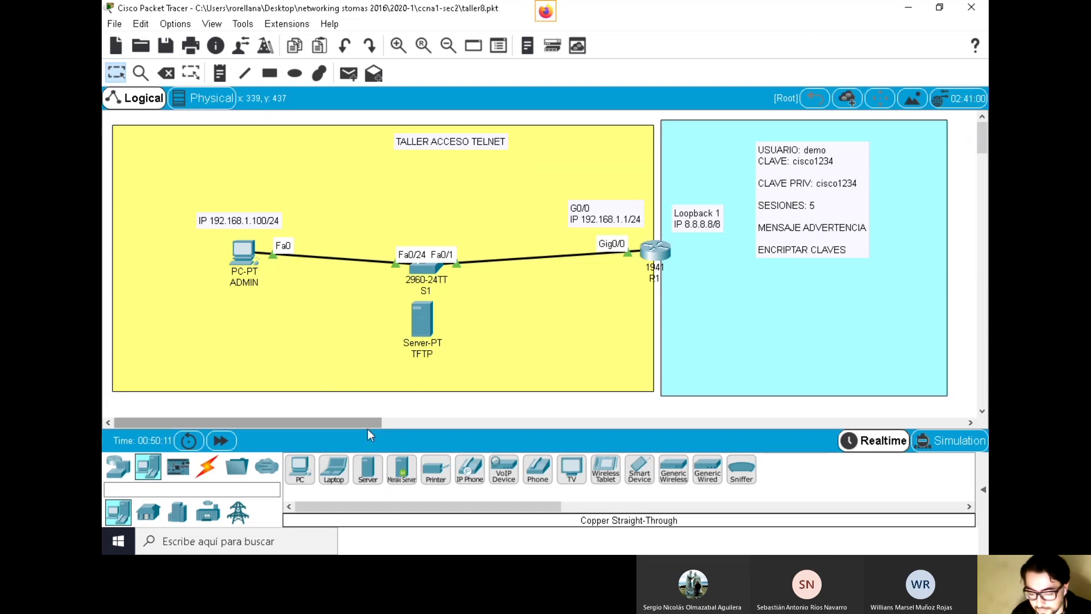
{"action": "left_click_drag", "start_coordinate": [427, 345], "coordinate": [383, 344]}
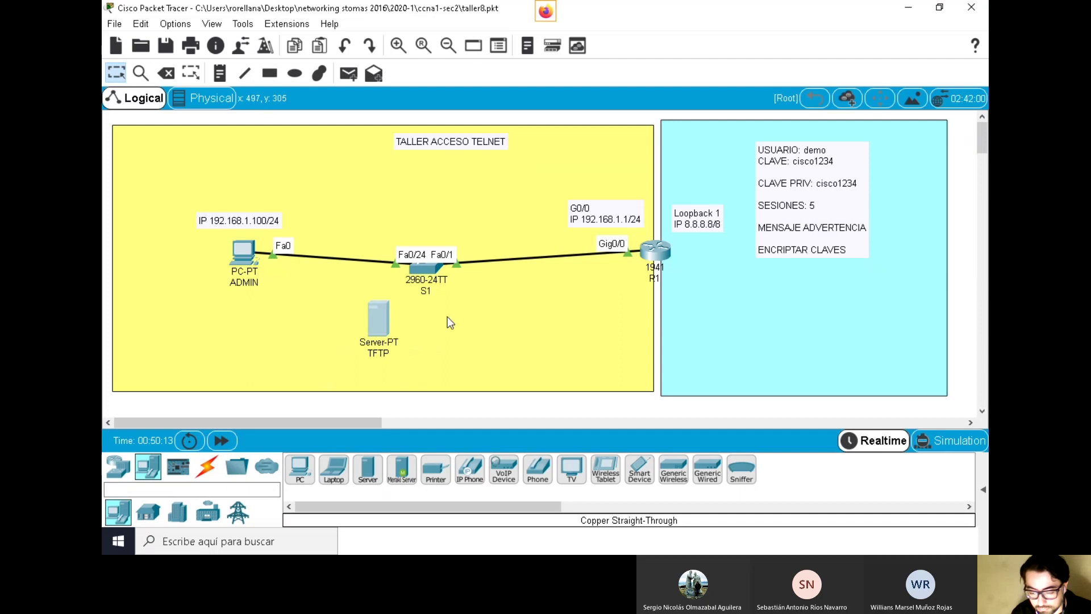
{"action": "left_click_drag", "start_coordinate": [384, 317], "coordinate": [370, 329]}
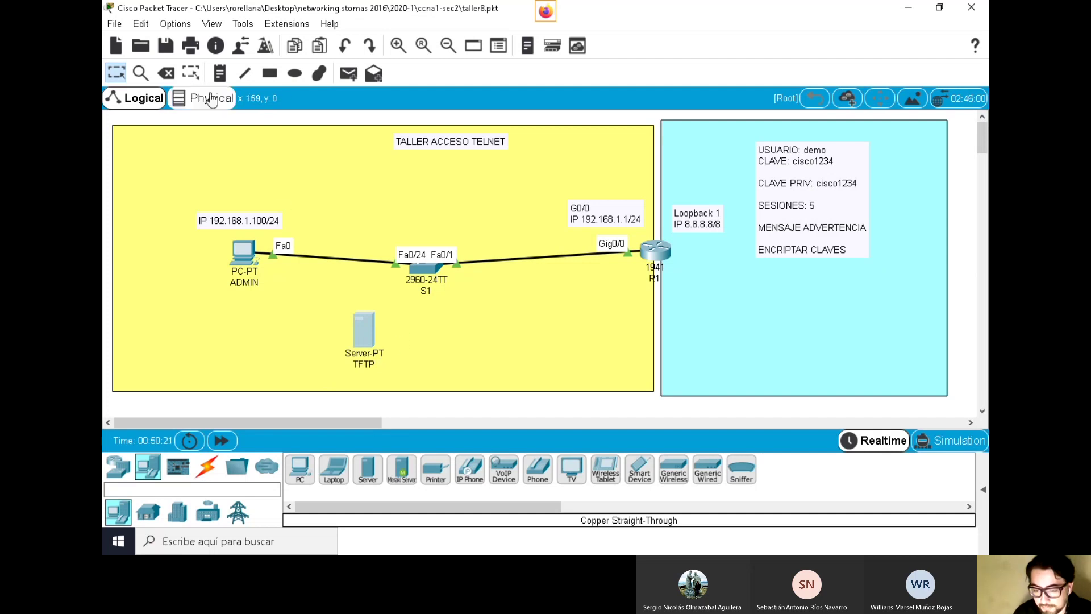
Add the note 'IP 192.168.1.200/24' below S1 and move the TFTP server down-left
{"action": "left_click", "coordinate": [216, 74]}
{"action": "left_click", "coordinate": [357, 302]}
{"action": "type", "text": "IP 192"}
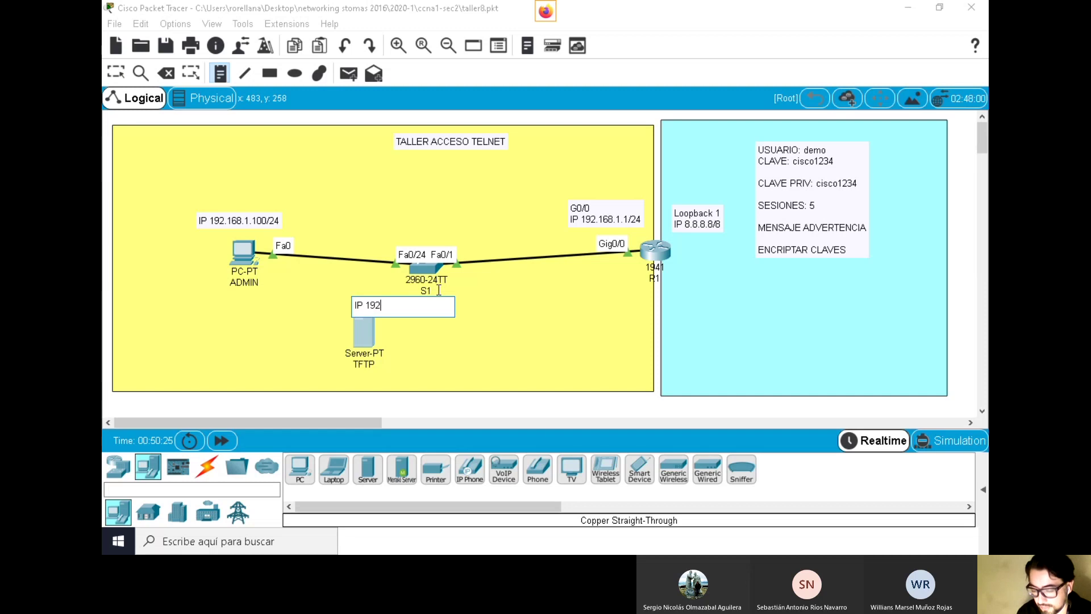
{"action": "type", "text": ".168"}
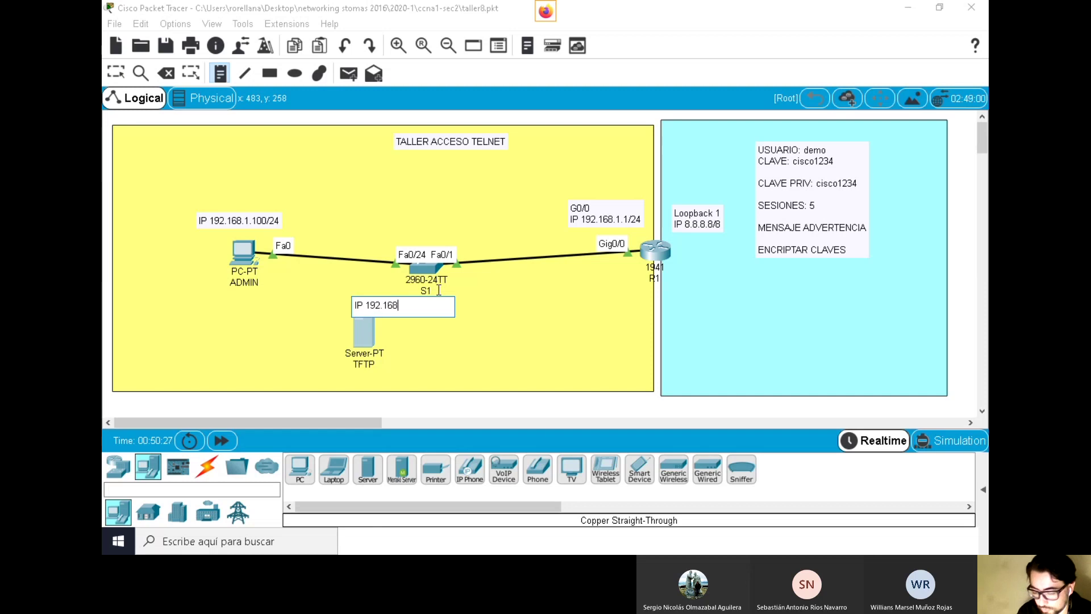
{"action": "type", "text": ".1.200"}
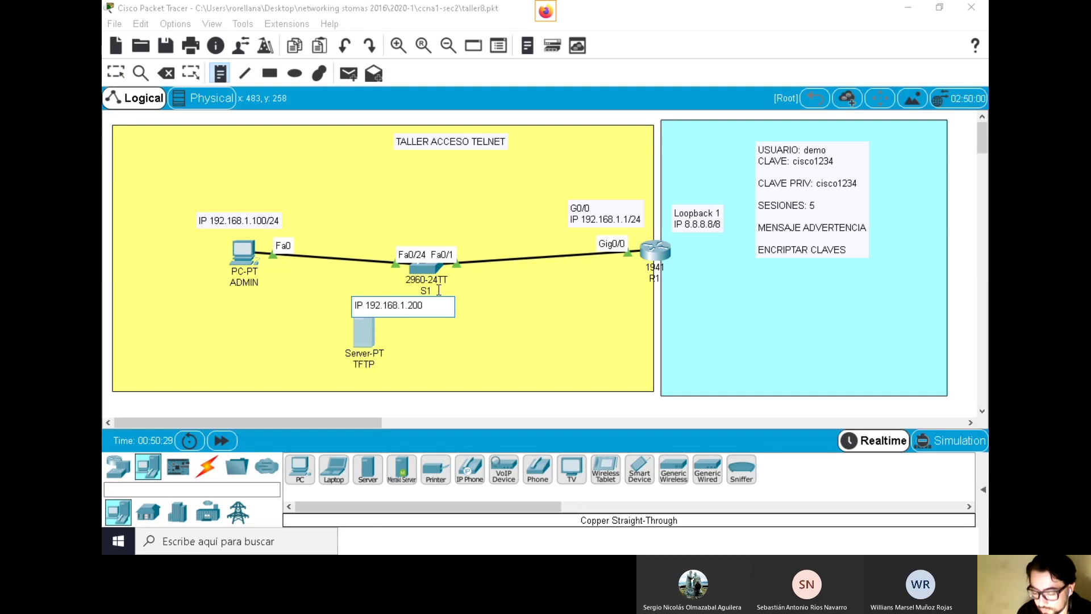
{"action": "type", "text": "/24"}
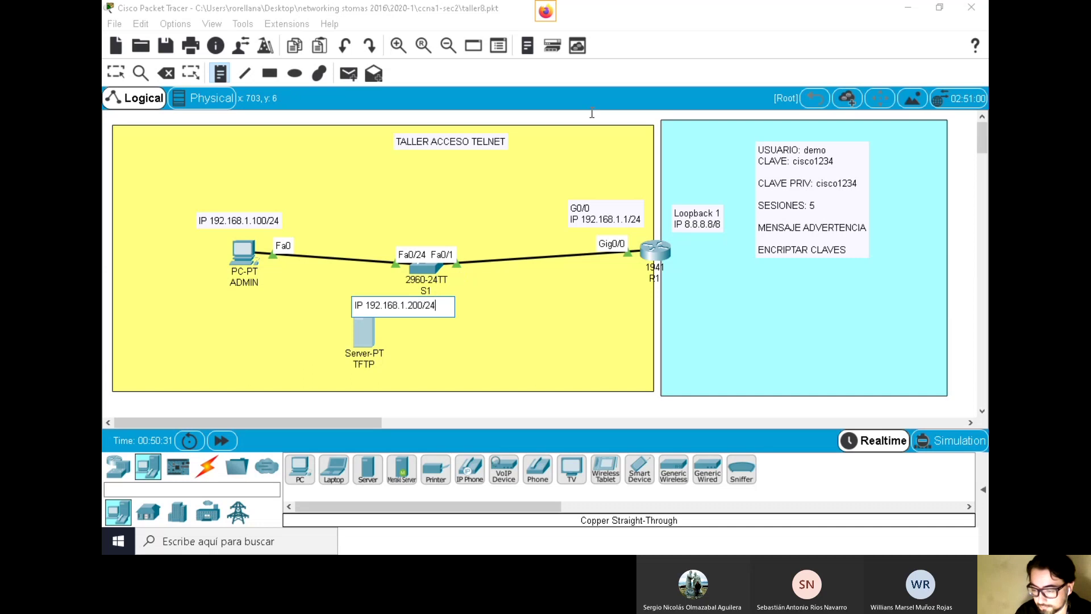
{"action": "left_click", "coordinate": [327, 245]}
{"action": "key", "text": "Escape"}
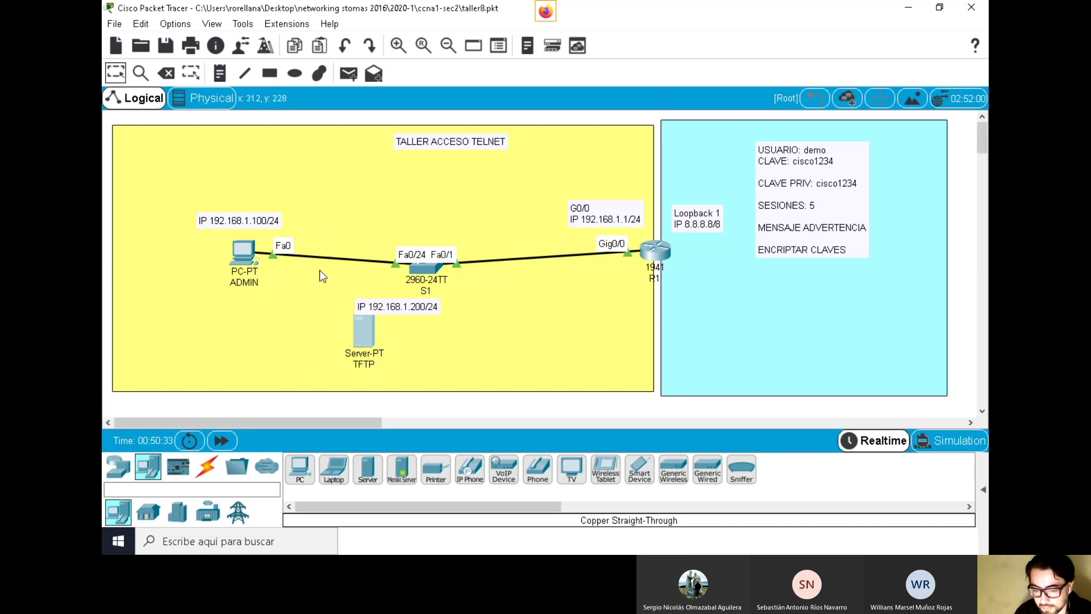
{"action": "left_click_drag", "start_coordinate": [366, 327], "coordinate": [340, 308]}
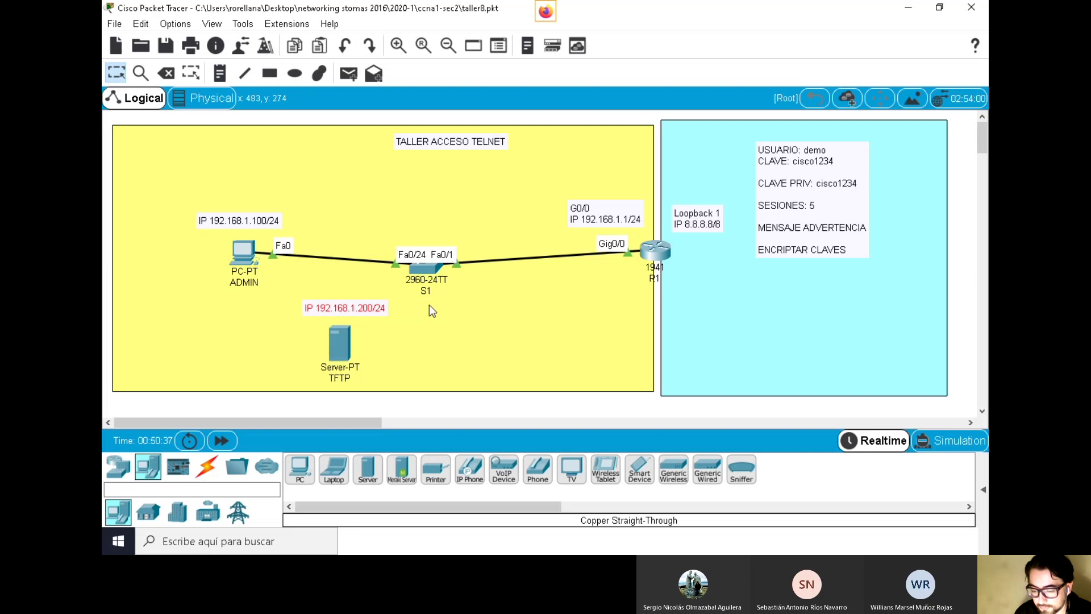
Cable the TFTP server's FastEthernet0 to S1's Fa0/23 with copper straight-through, then shift the note left
{"action": "left_click", "coordinate": [207, 472]}
{"action": "left_click", "coordinate": [368, 470]}
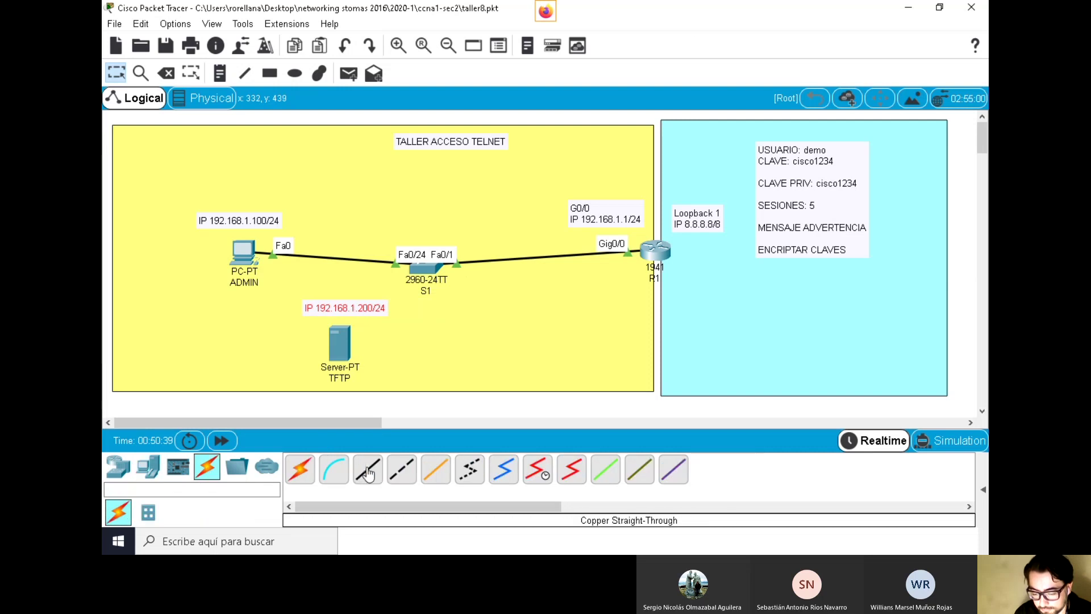
{"action": "left_click", "coordinate": [342, 344]}
{"action": "left_click", "coordinate": [369, 348]}
{"action": "left_click", "coordinate": [431, 266]}
{"action": "left_click", "coordinate": [543, 333]}
{"action": "left_click_drag", "start_coordinate": [343, 318], "coordinate": [272, 359]}
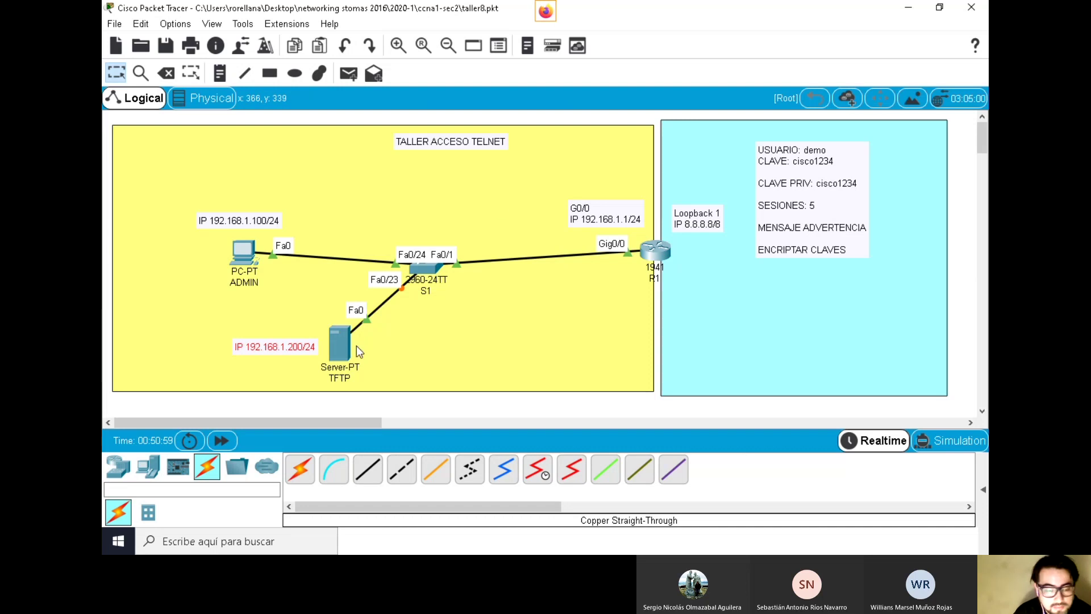
{"action": "mouse_move", "coordinate": [351, 336]}
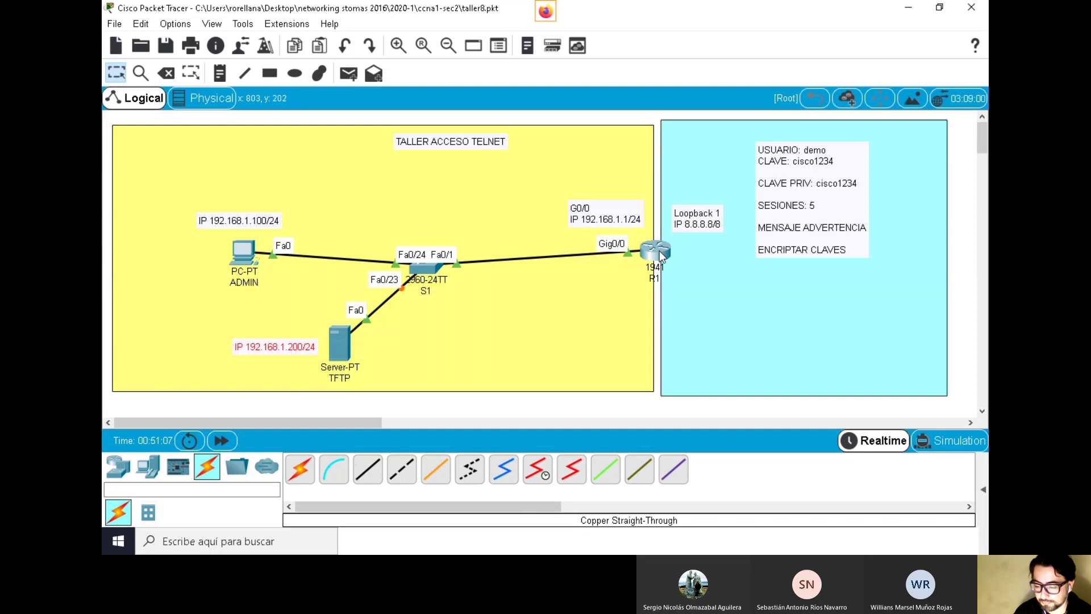
{"action": "mouse_move", "coordinate": [669, 264]}
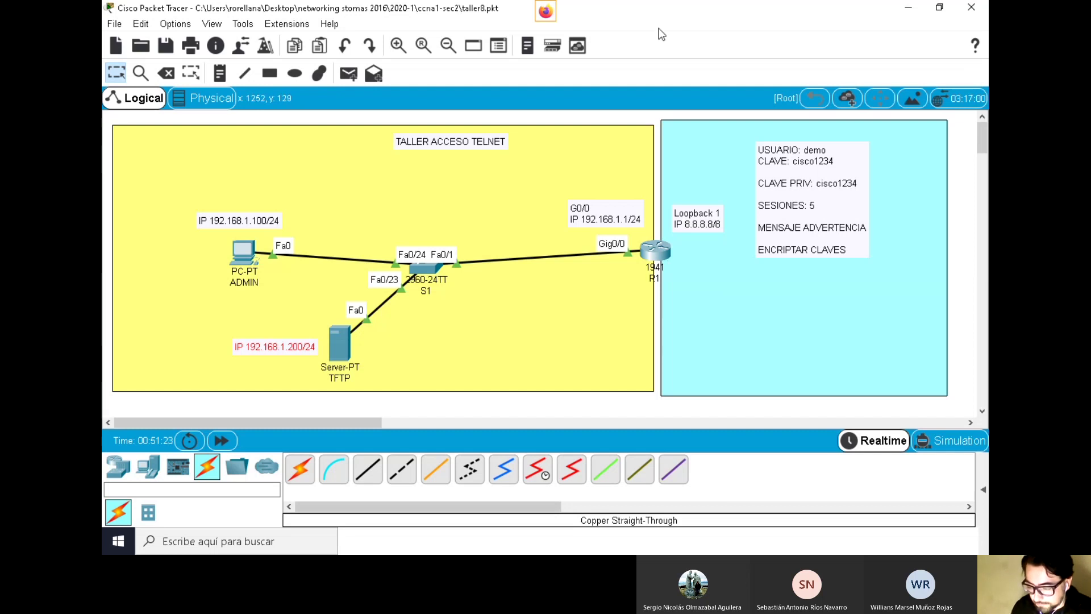
Open the TFTP server's IP Configuration and enter address 192.168.1.200
{"action": "left_click", "coordinate": [344, 350]}
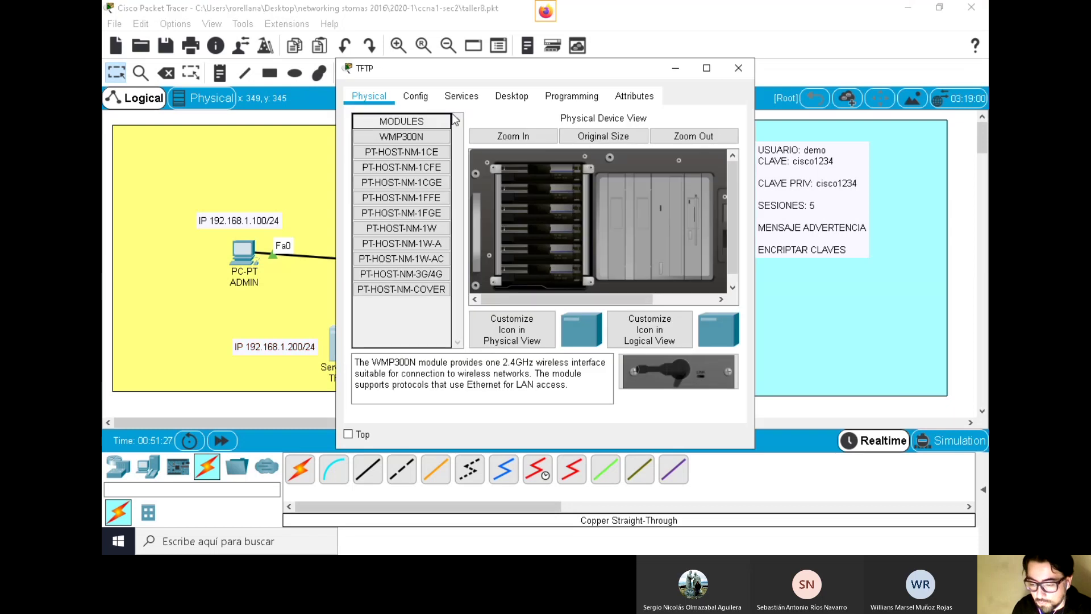
{"action": "left_click", "coordinate": [509, 97]}
{"action": "left_click", "coordinate": [408, 147]}
{"action": "left_click_drag", "start_coordinate": [508, 127], "coordinate": [599, 130]}
{"action": "left_click", "coordinate": [620, 240]}
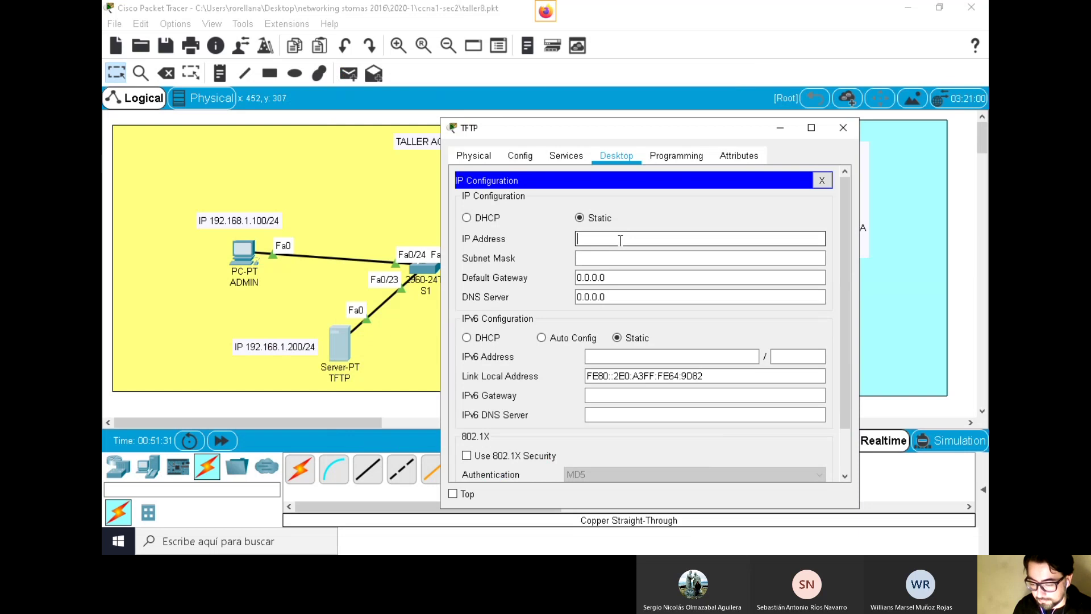
{"action": "type", "text": "192.168.1.200"}
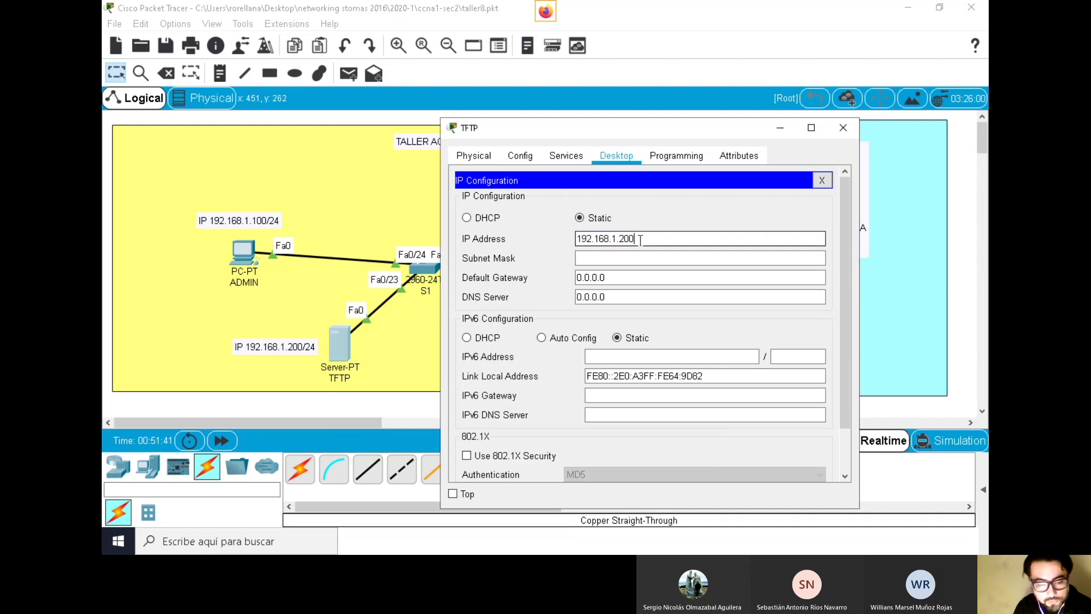
Keep mask 255.255.255.0, set gateway 192.168.1.1, review the values, and close the panel
{"action": "left_click", "coordinate": [747, 256]}
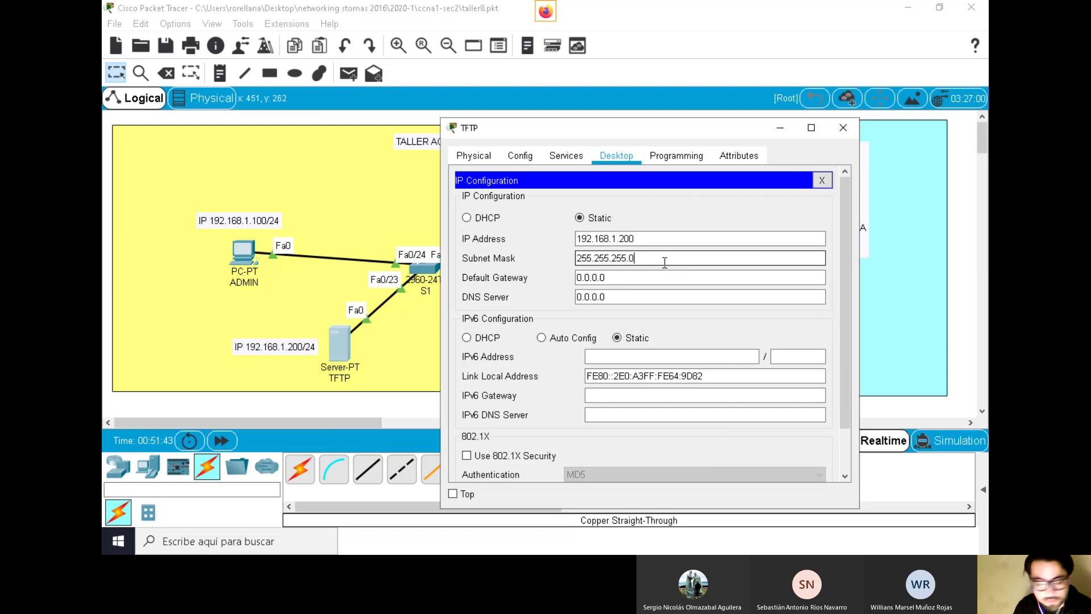
{"action": "left_click", "coordinate": [659, 276]}
{"action": "left_click_drag", "start_coordinate": [660, 277], "coordinate": [423, 282]}
{"action": "type", "text": "192"}
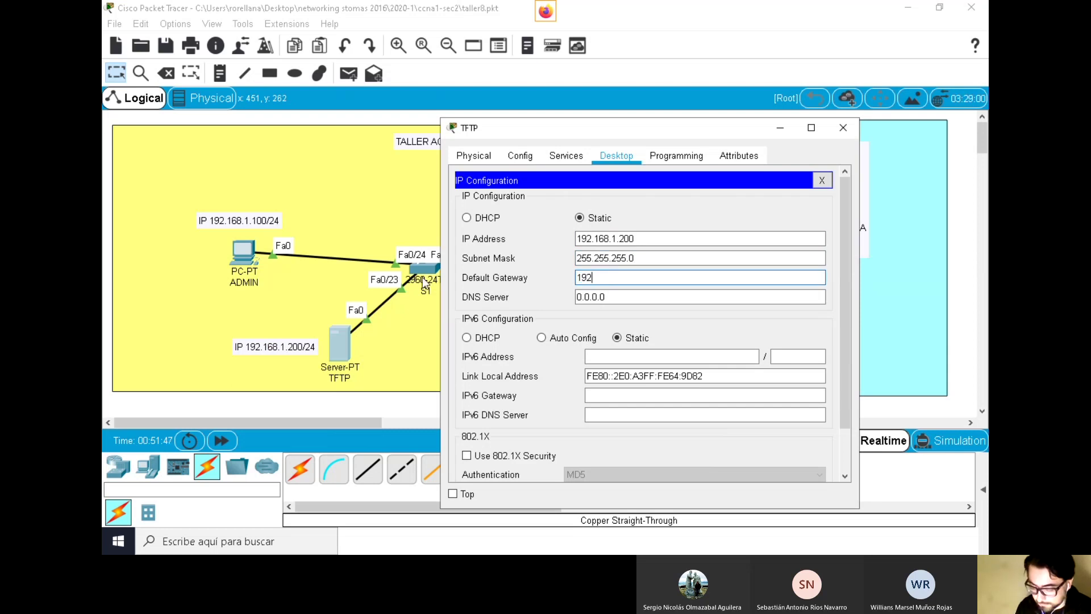
{"action": "type", "text": ".168.1.1"}
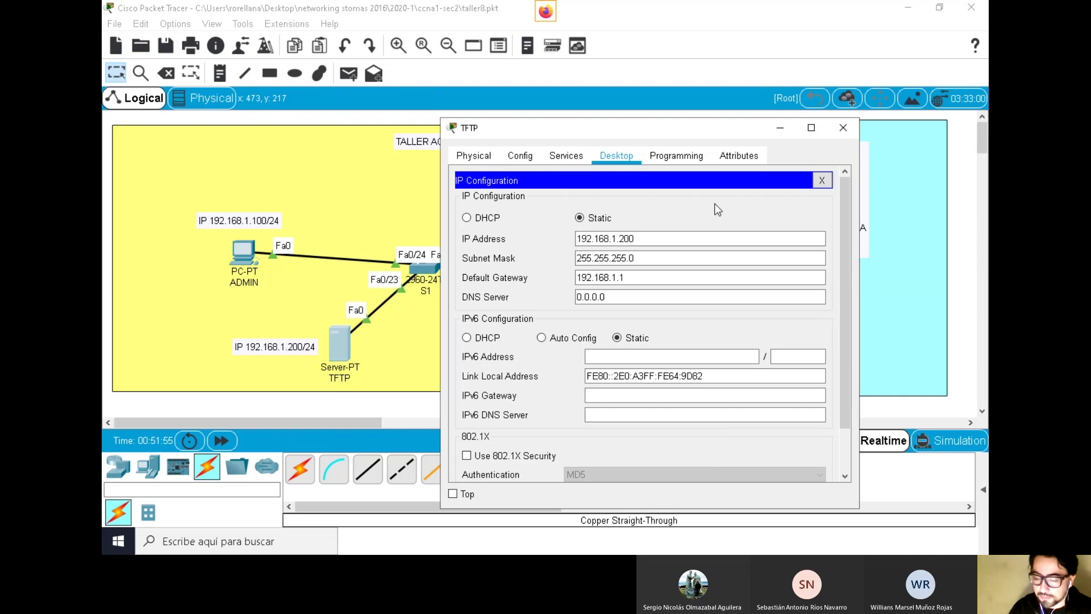
{"action": "left_click_drag", "start_coordinate": [653, 235], "coordinate": [511, 236]}
{"action": "double_click", "coordinate": [651, 257]}
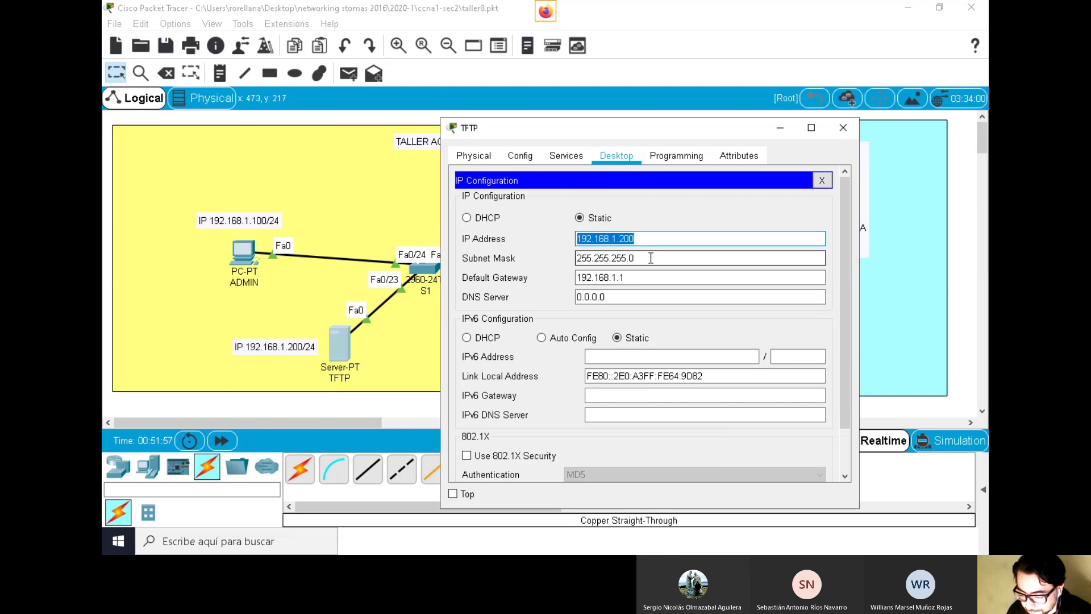
{"action": "double_click", "coordinate": [653, 278]}
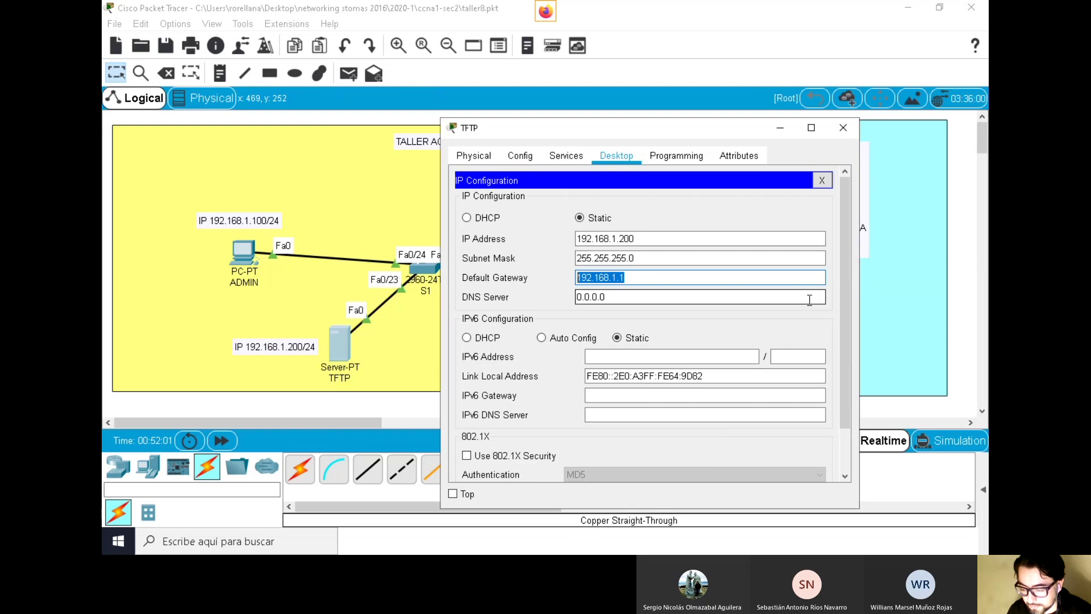
{"action": "left_click", "coordinate": [822, 180]}
Confirm the TFTP service is On, browse its stored files like asa842-k8.bin, and close the server window
{"action": "left_click", "coordinate": [561, 157]}
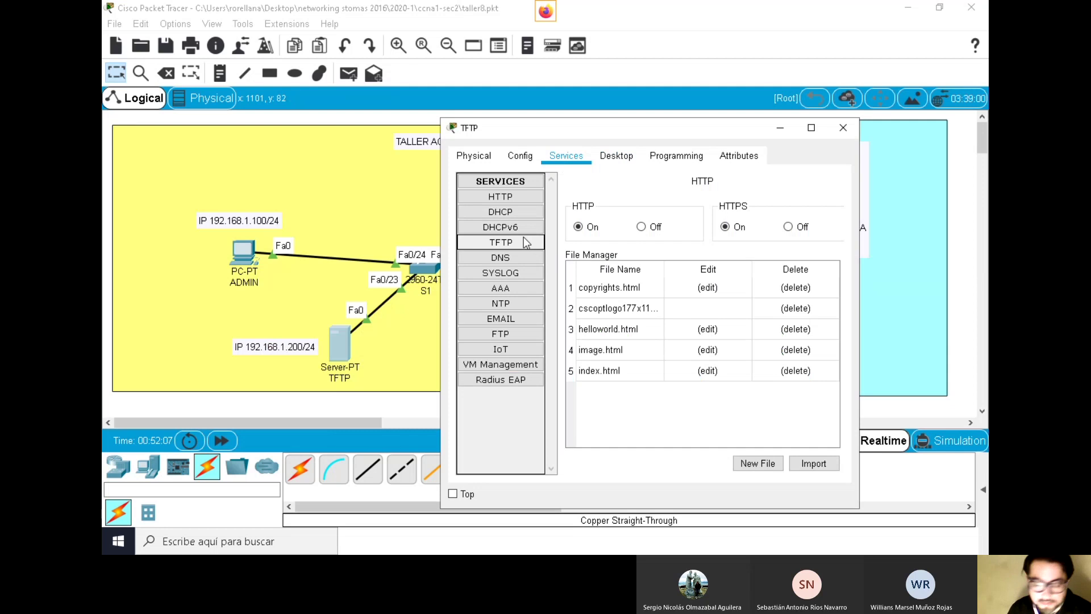
{"action": "left_click", "coordinate": [520, 241]}
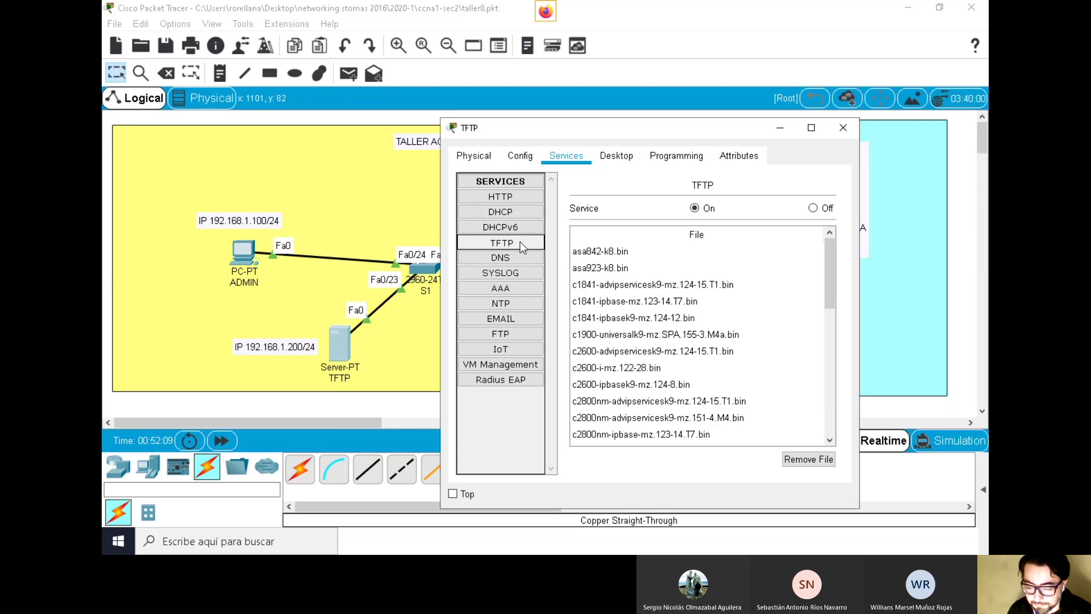
{"action": "left_click", "coordinate": [499, 333]}
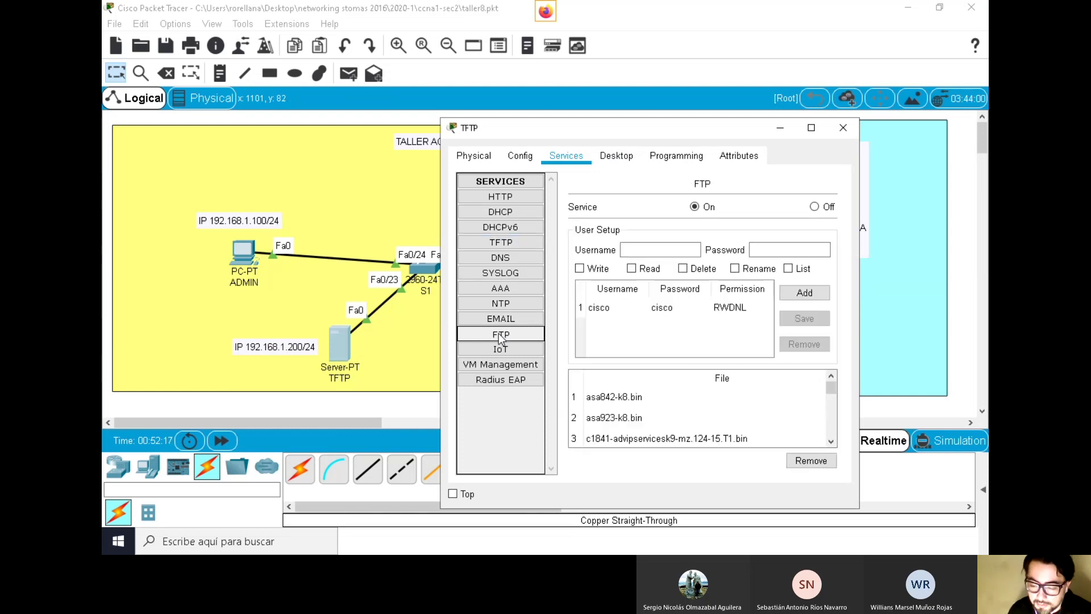
{"action": "left_click", "coordinate": [511, 244]}
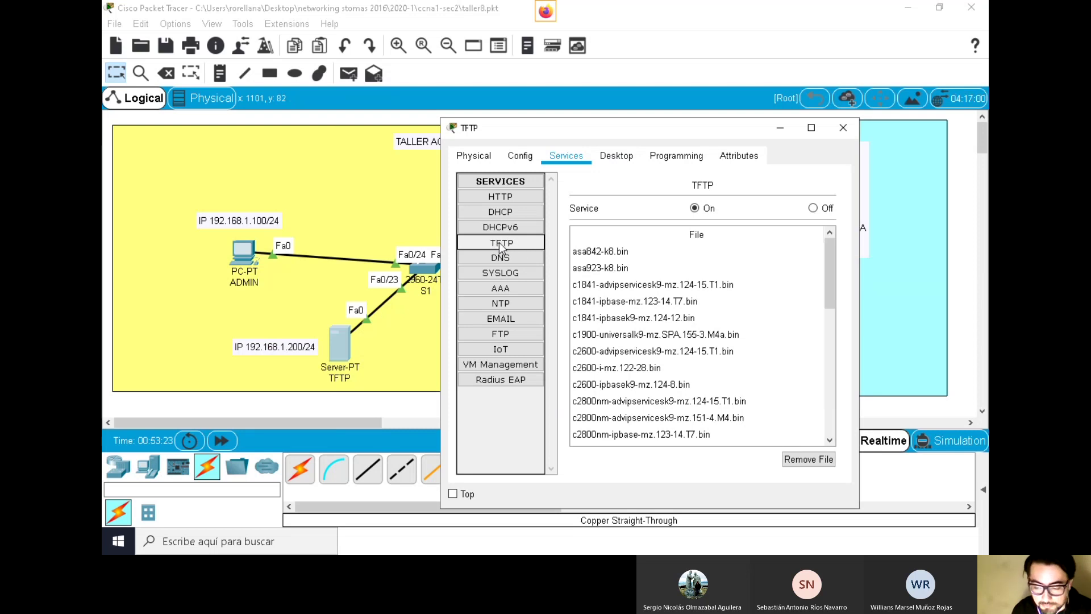
{"action": "left_click", "coordinate": [695, 209]}
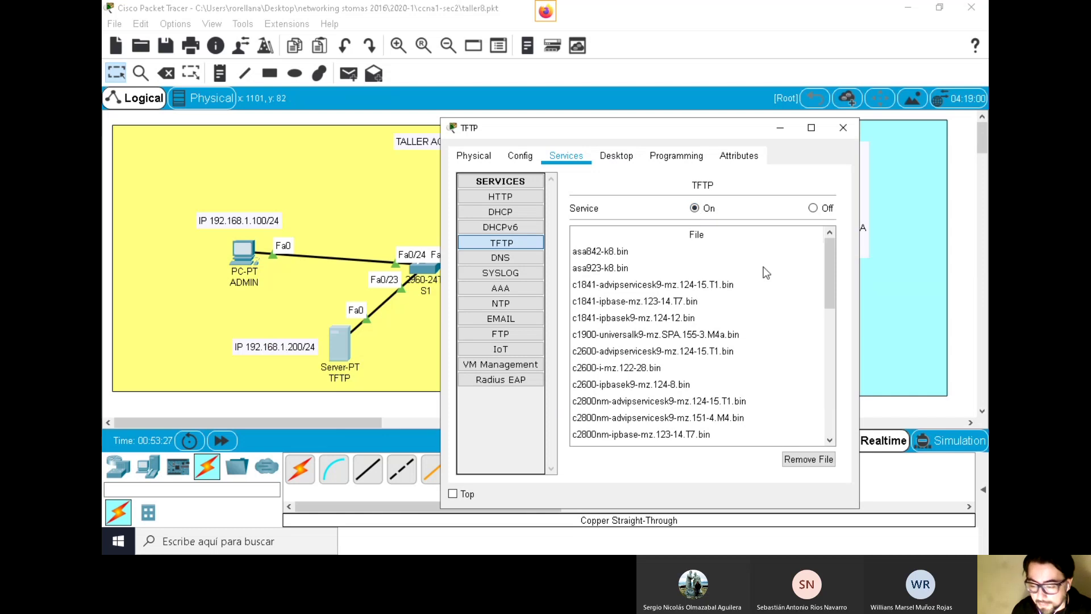
{"action": "mouse_move", "coordinate": [831, 249]}
{"action": "left_mouse_down"}
{"action": "mouse_move", "coordinate": [848, 385]}
{"action": "mouse_move", "coordinate": [830, 250]}
{"action": "left_mouse_up"}
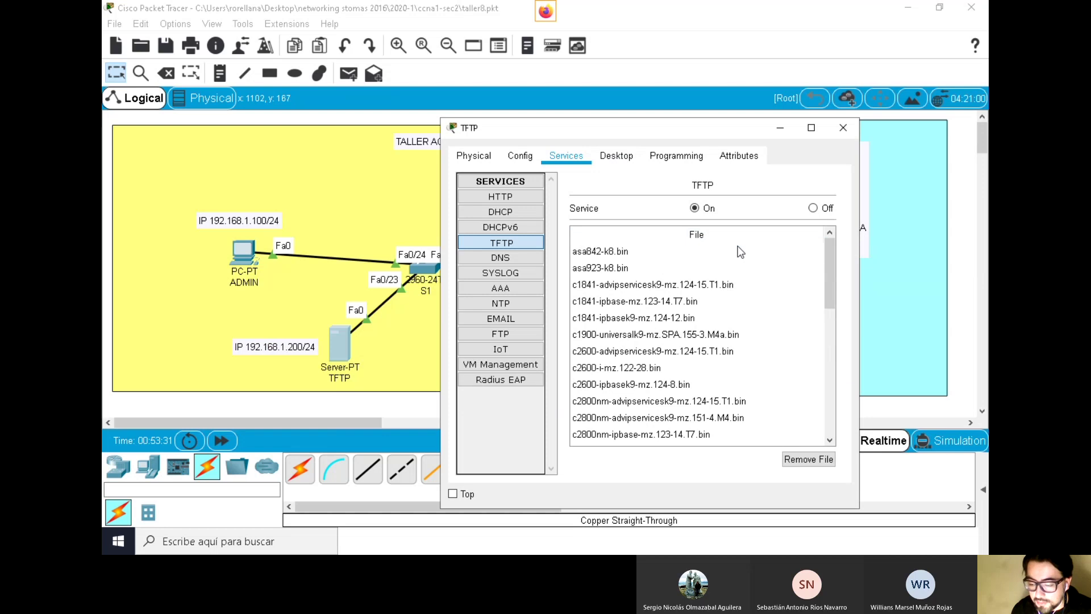
{"action": "left_click_drag", "start_coordinate": [830, 263], "coordinate": [834, 406]}
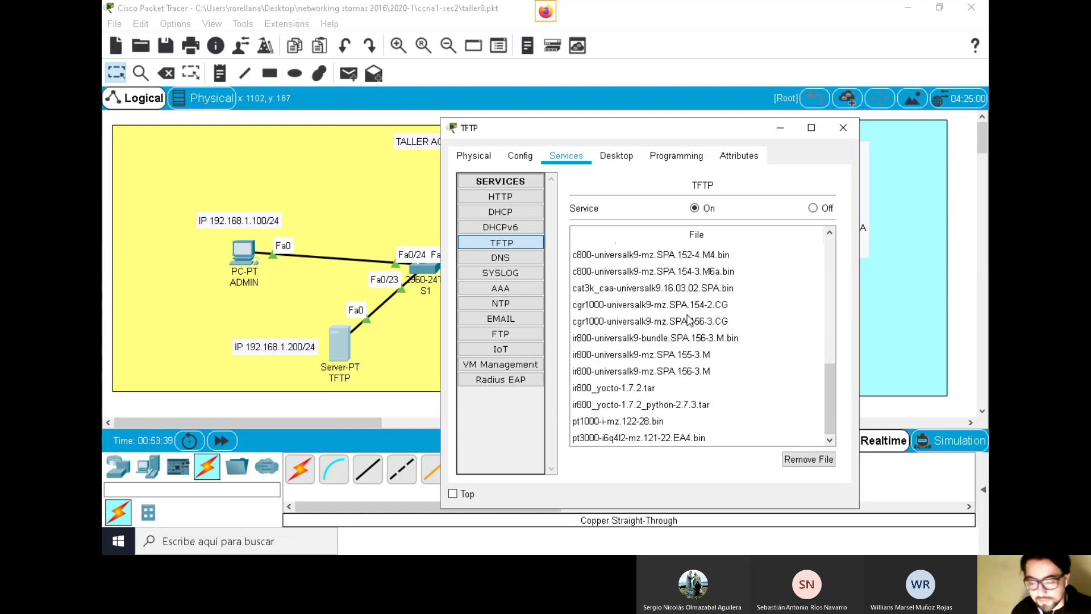
{"action": "left_click", "coordinate": [469, 243]}
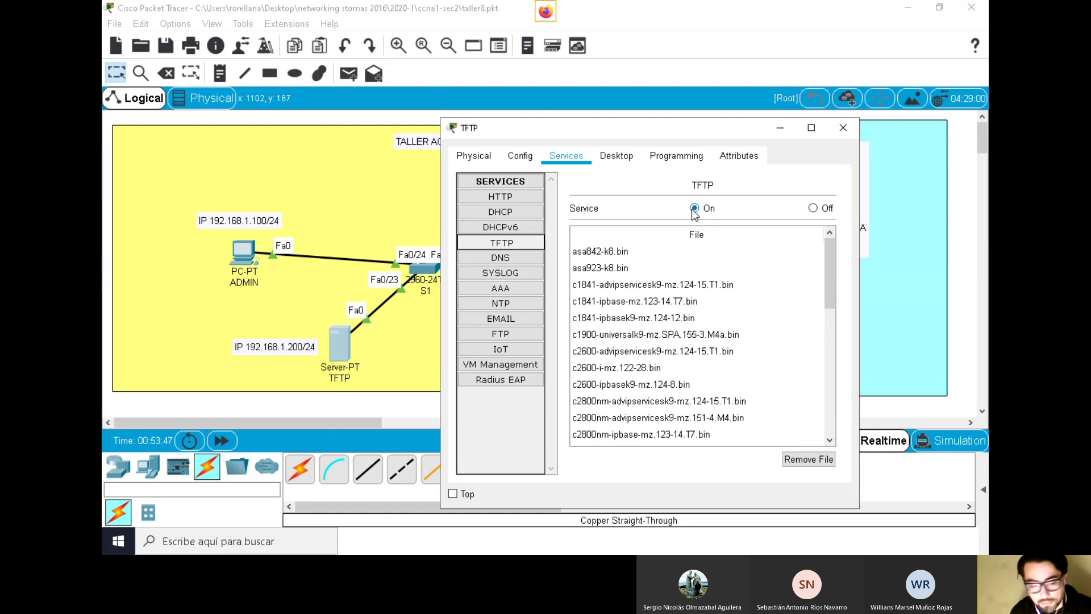
{"action": "left_click", "coordinate": [843, 127]}
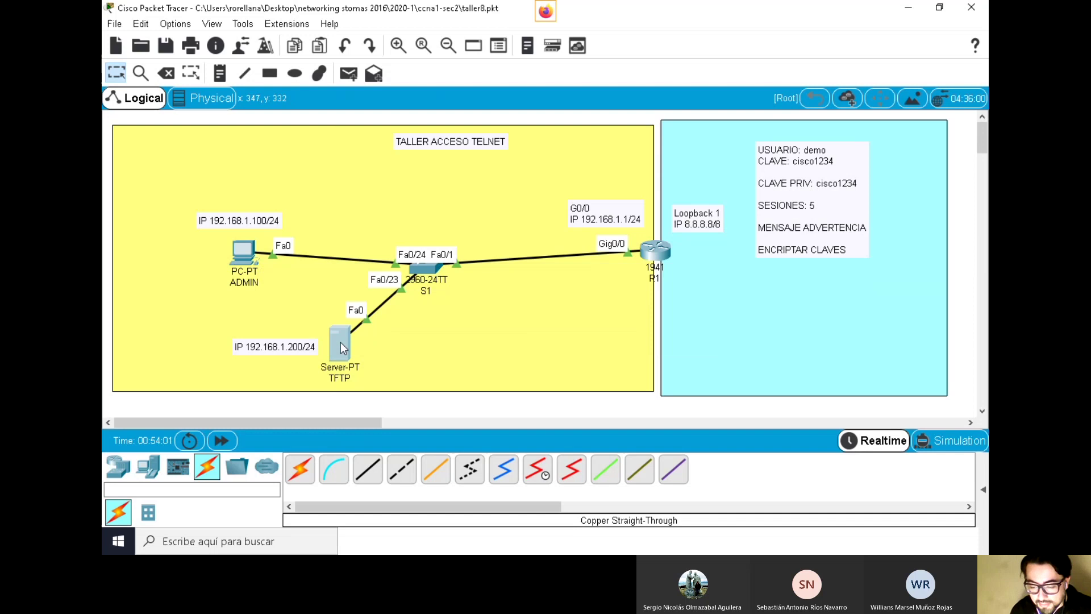
Open R1's CLI and enter privileged mode with enable and its password
{"action": "mouse_move", "coordinate": [333, 344]}
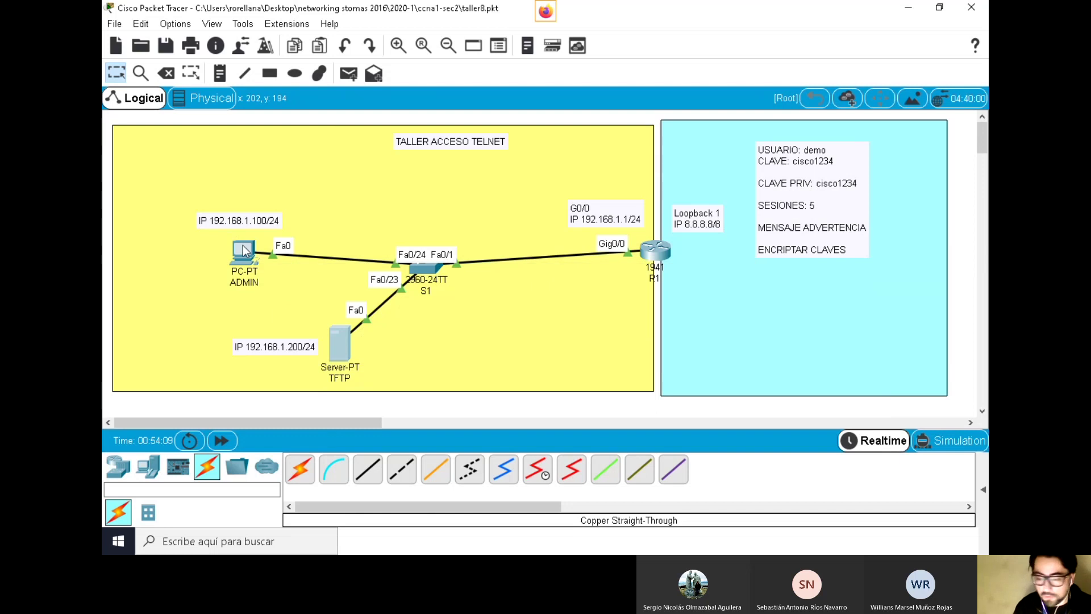
{"action": "left_click", "coordinate": [656, 252]}
{"action": "left_click_drag", "start_coordinate": [599, 73], "coordinate": [783, 38]}
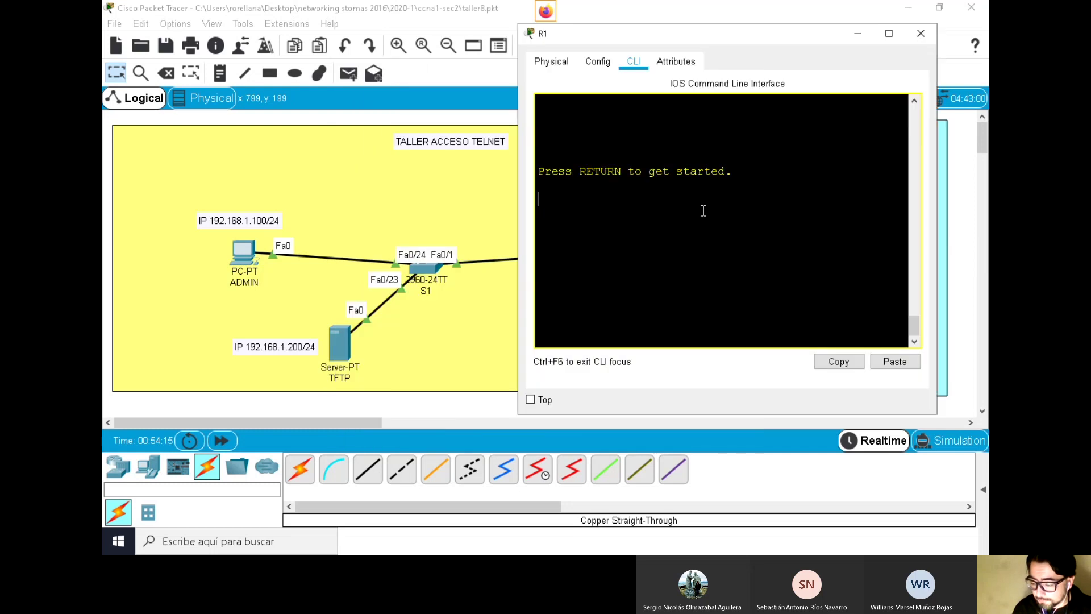
{"action": "key", "text": "Return"}
{"action": "key", "text": "Return"}
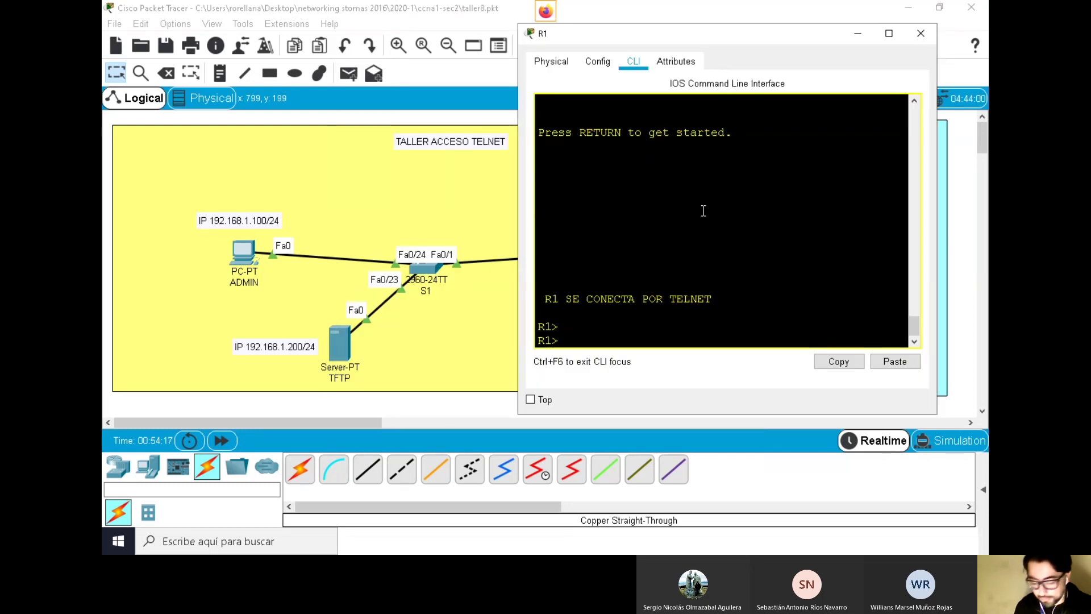
{"action": "type", "text": "ENA"}
{"action": "key", "text": "Tab"}
{"action": "key", "text": "Return"}
{"action": "key", "text": "Return"}
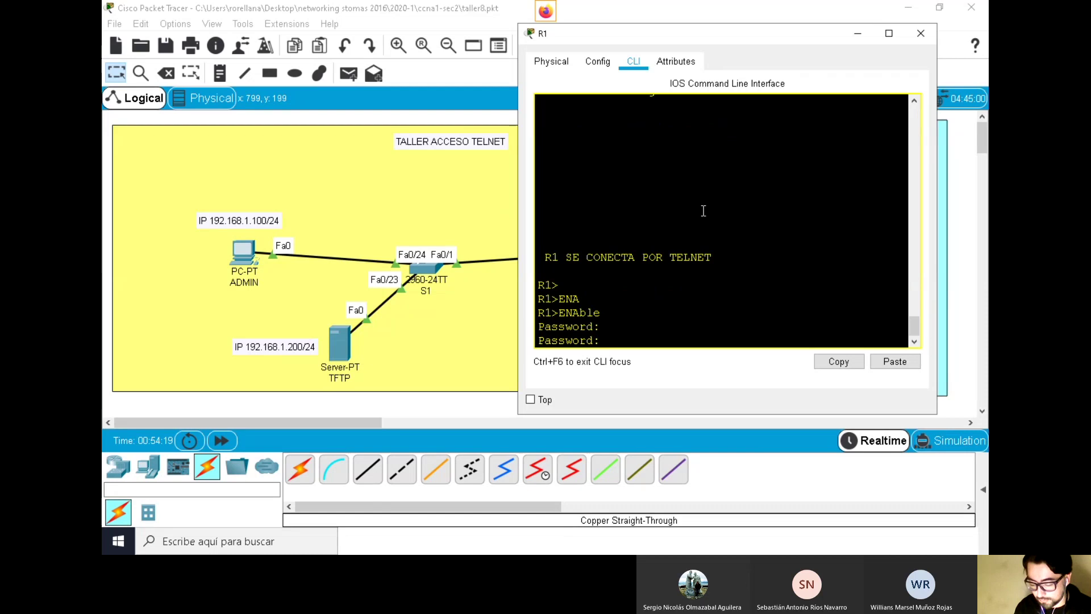
{"action": "key", "text": "Return"}
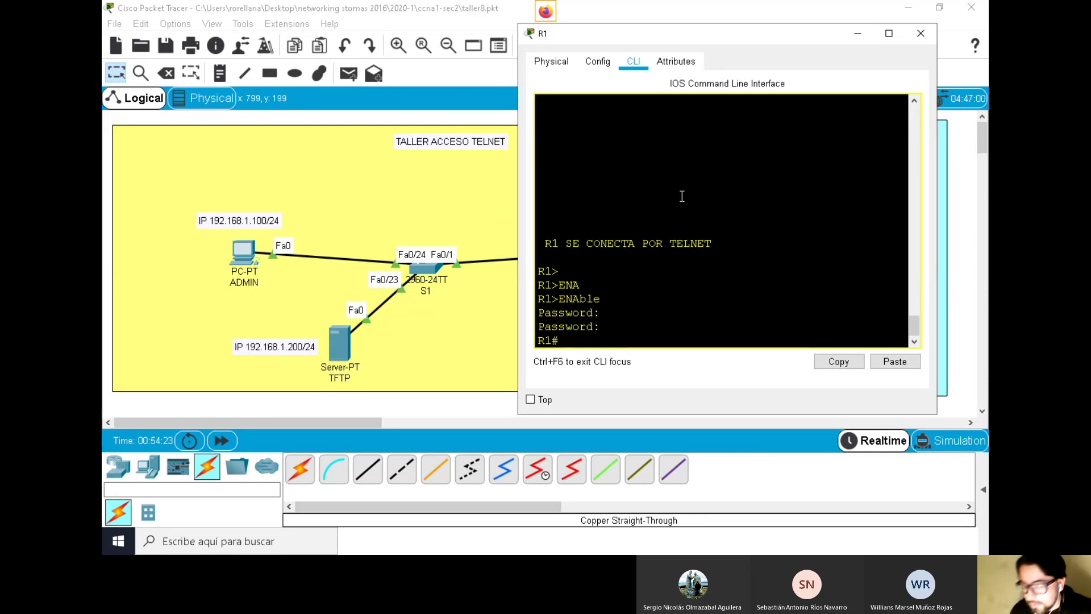
{"action": "left_click_drag", "start_coordinate": [516, 71], "coordinate": [482, 71]}
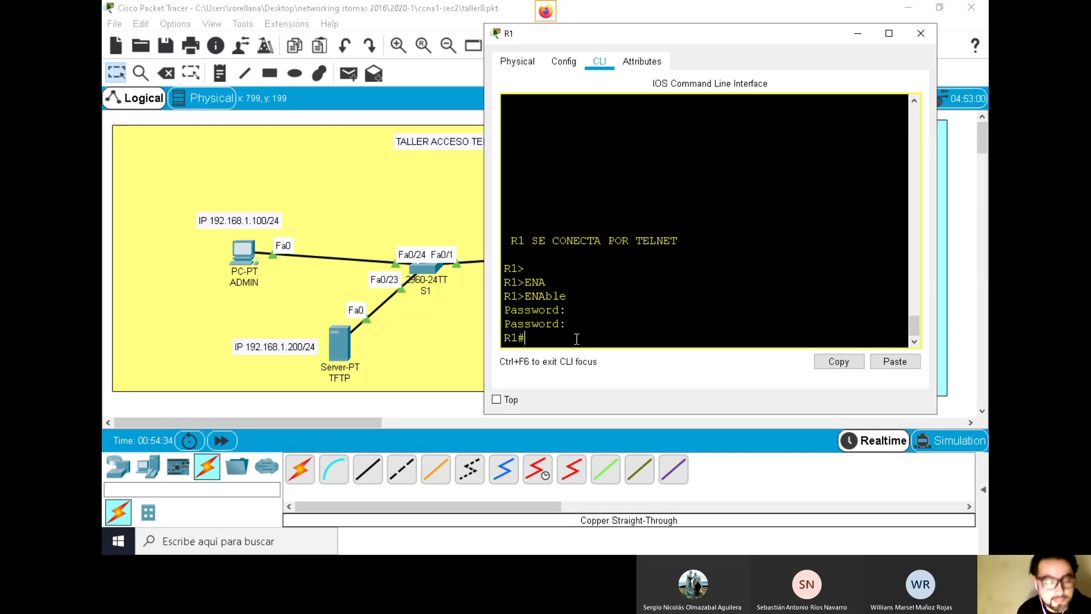
Run copy running-config startup-config on R1
{"action": "type", "text": "copy"}
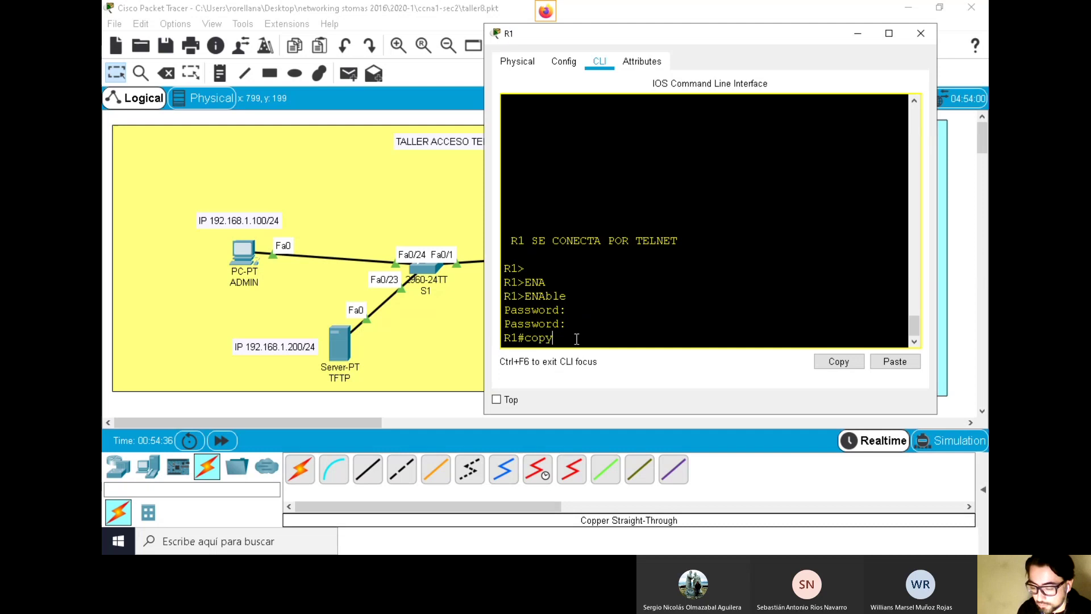
{"action": "key", "text": "Tab"}
{"action": "type", "text": "r"}
{"action": "key", "text": "Tab"}
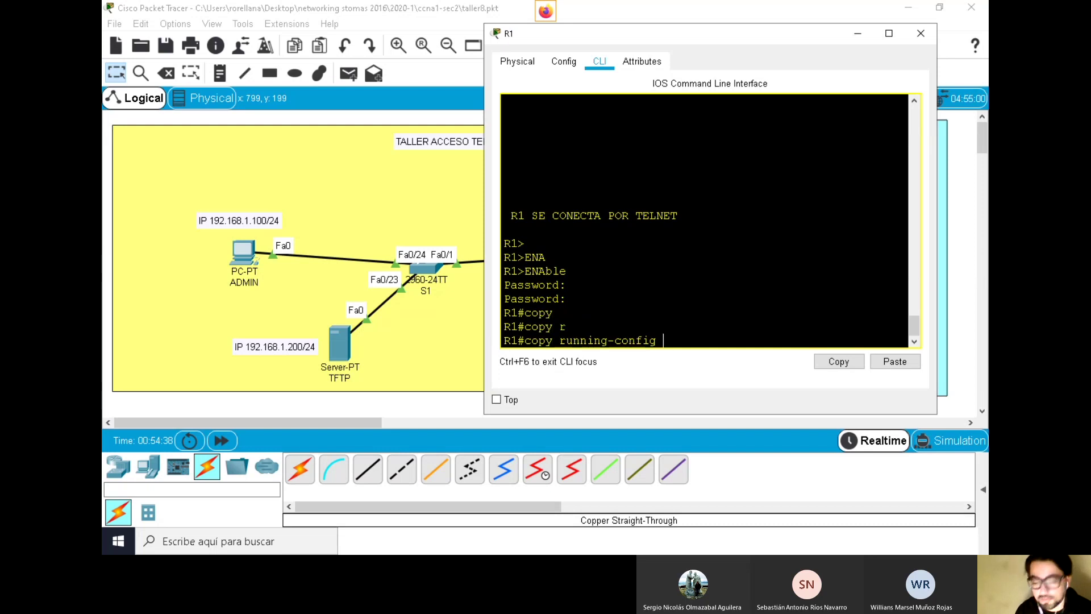
{"action": "type", "text": "st"}
{"action": "key", "text": "Tab"}
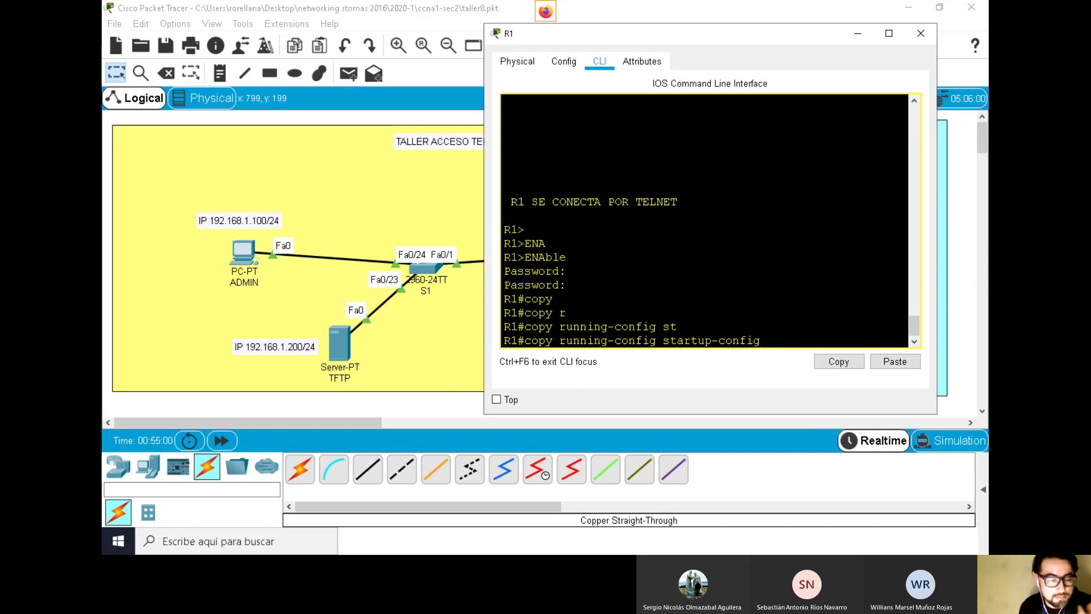
{"action": "key", "text": "Return"}
{"action": "key", "text": "Return"}
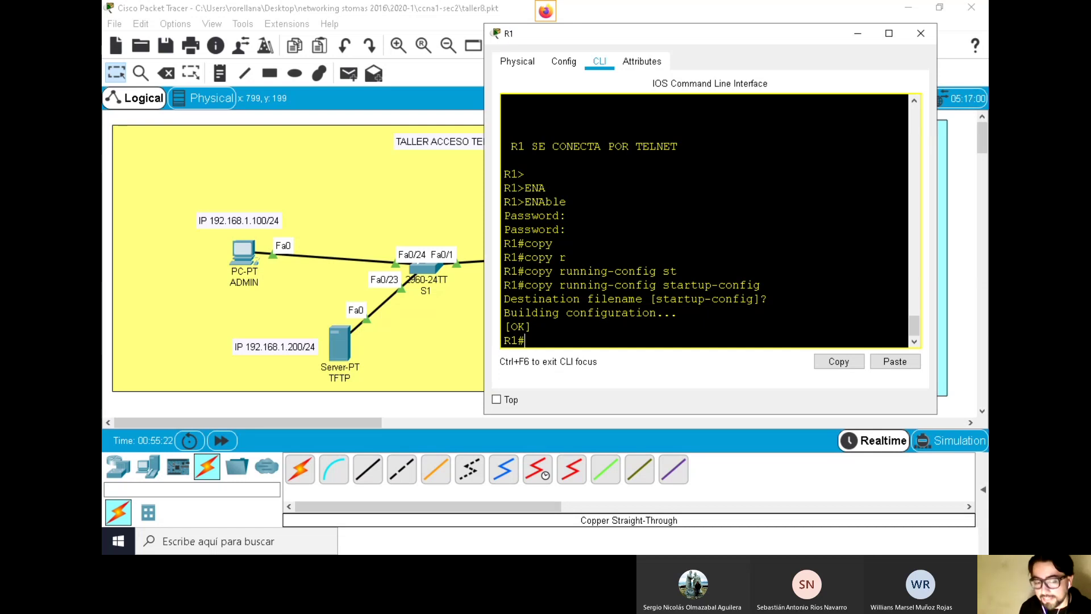
Enter copy running-config tftp: in R1's CLI and copy that command text
{"action": "type", "text": "copy"}
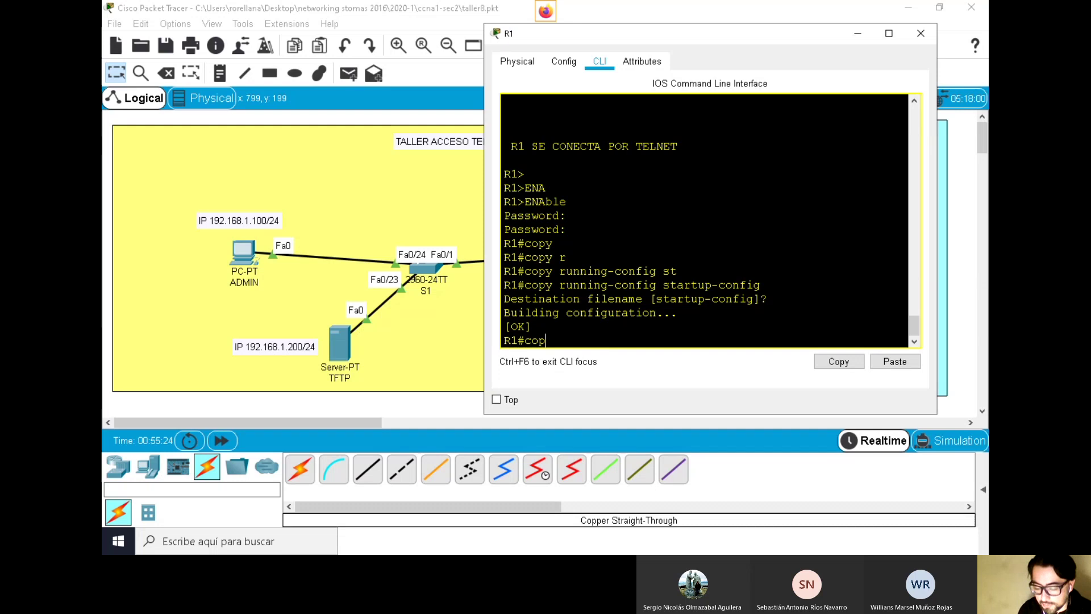
{"action": "key", "text": "Tab"}
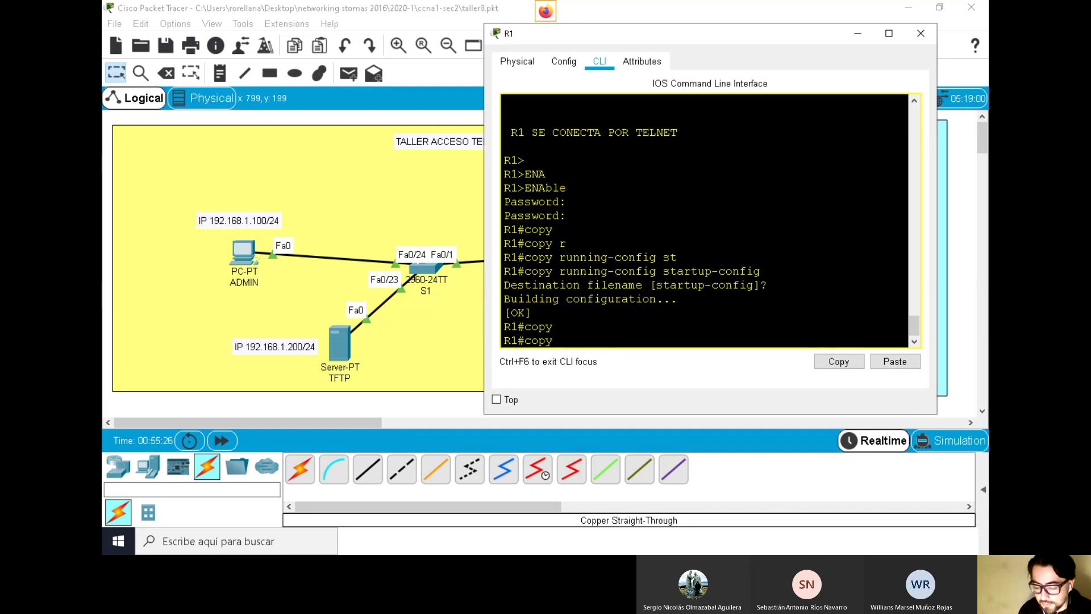
{"action": "type", "text": "ry"}
{"action": "key", "text": "Tab"}
{"action": "key", "text": "BackSpace"}
{"action": "type", "text": "u"}
{"action": "key", "text": "Tab"}
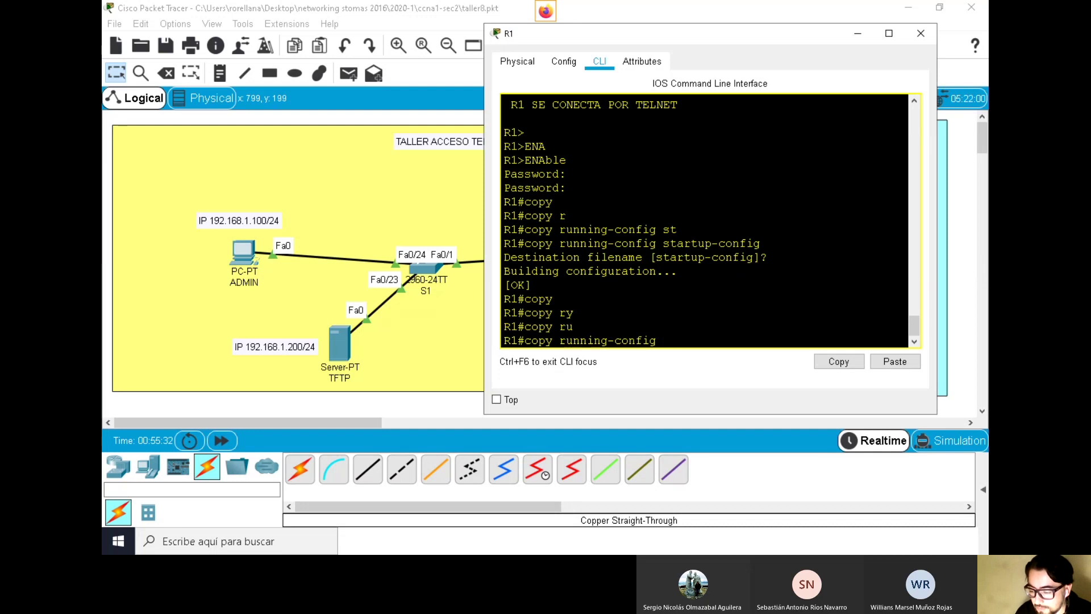
{"action": "left_click_drag", "start_coordinate": [768, 249], "coordinate": [664, 248]}
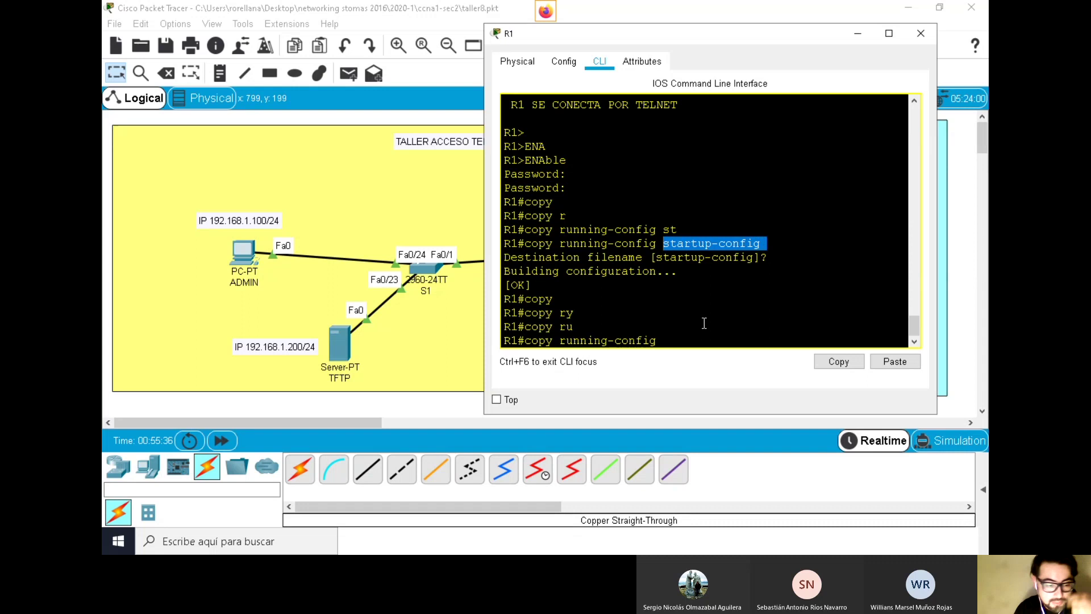
{"action": "left_click", "coordinate": [685, 337]}
{"action": "type", "text": "t"}
{"action": "key", "text": "Tab"}
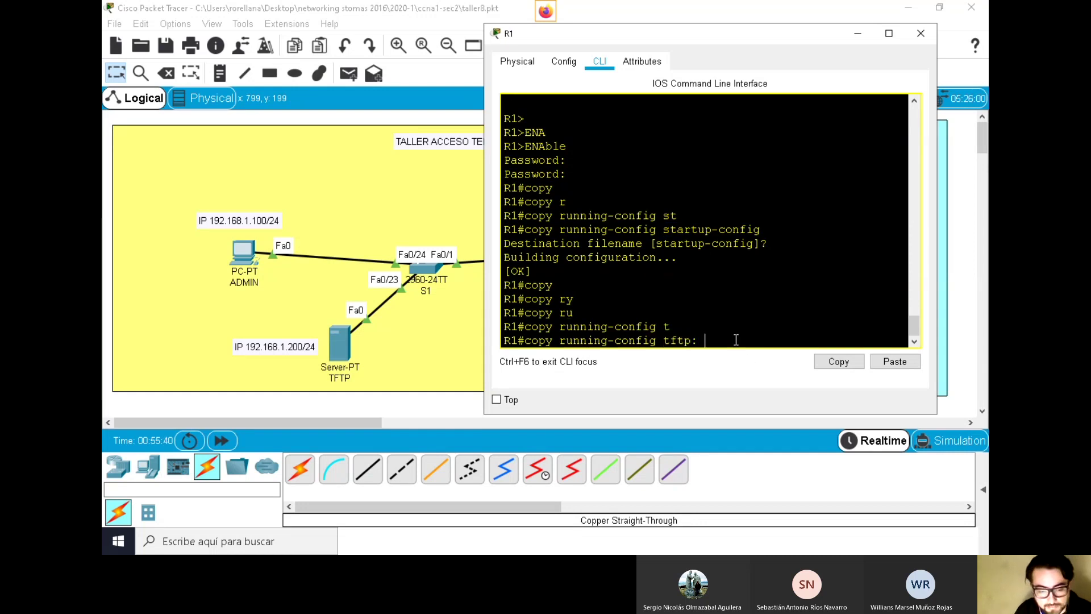
{"action": "left_click_drag", "start_coordinate": [736, 339], "coordinate": [526, 338]}
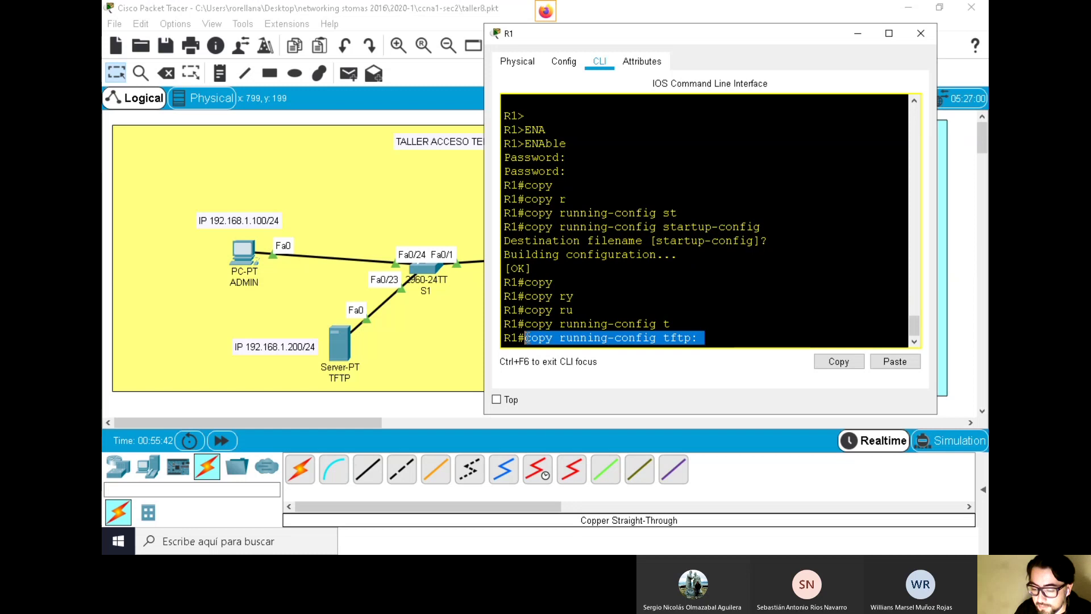
{"action": "right_click", "coordinate": [525, 338]}
{"action": "left_click", "coordinate": [548, 345]}
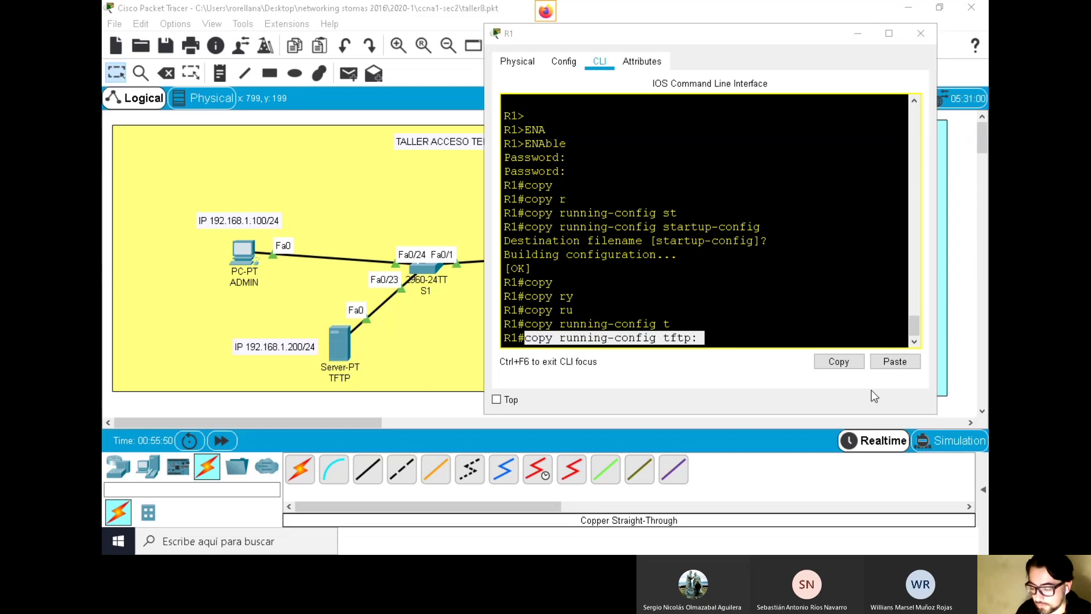
Run the copy to remote host 192.168.1.200, keeping the default filename R1-confg
{"action": "left_click", "coordinate": [641, 343]}
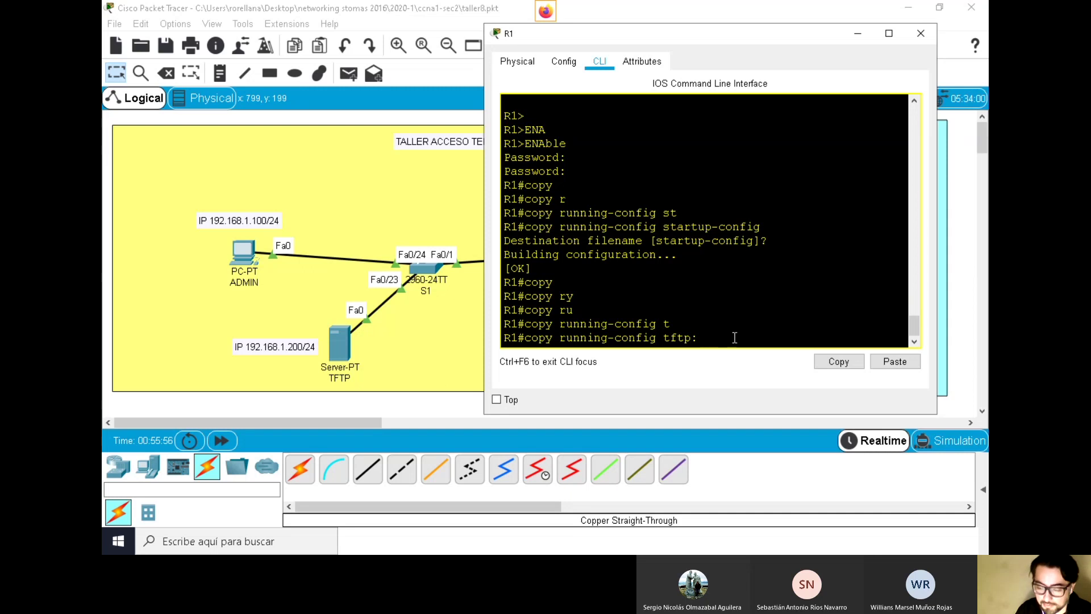
{"action": "key", "text": "Return"}
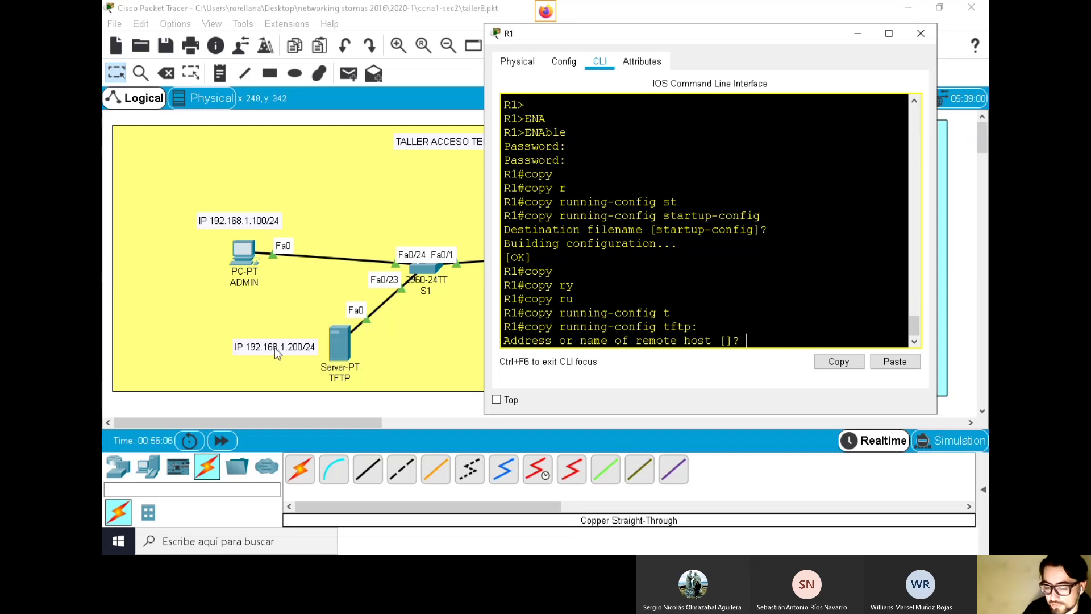
{"action": "type", "text": "192"}
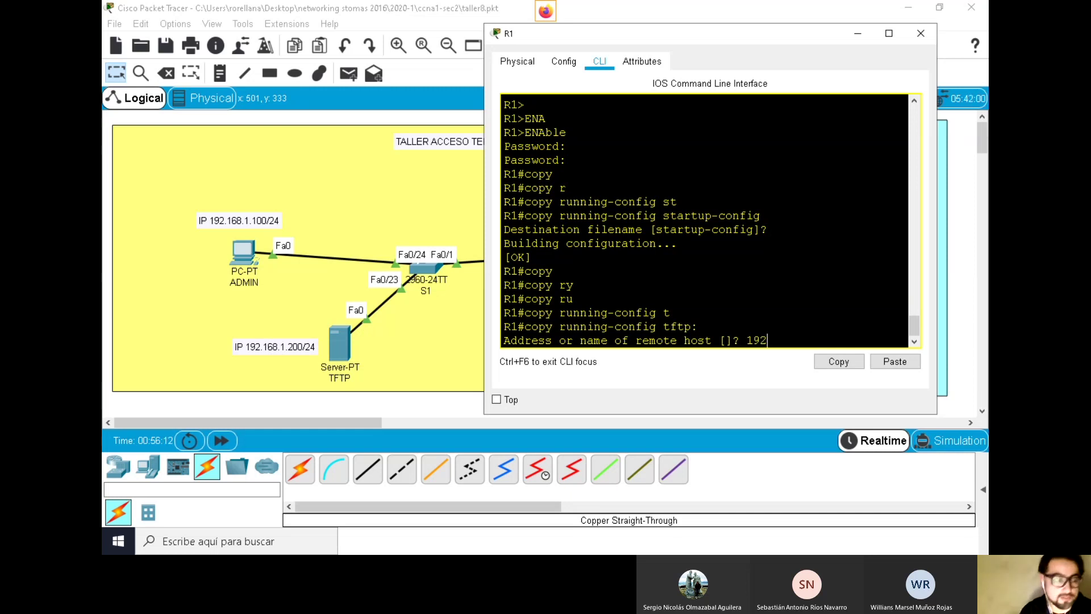
{"action": "type", "text": ".168"}
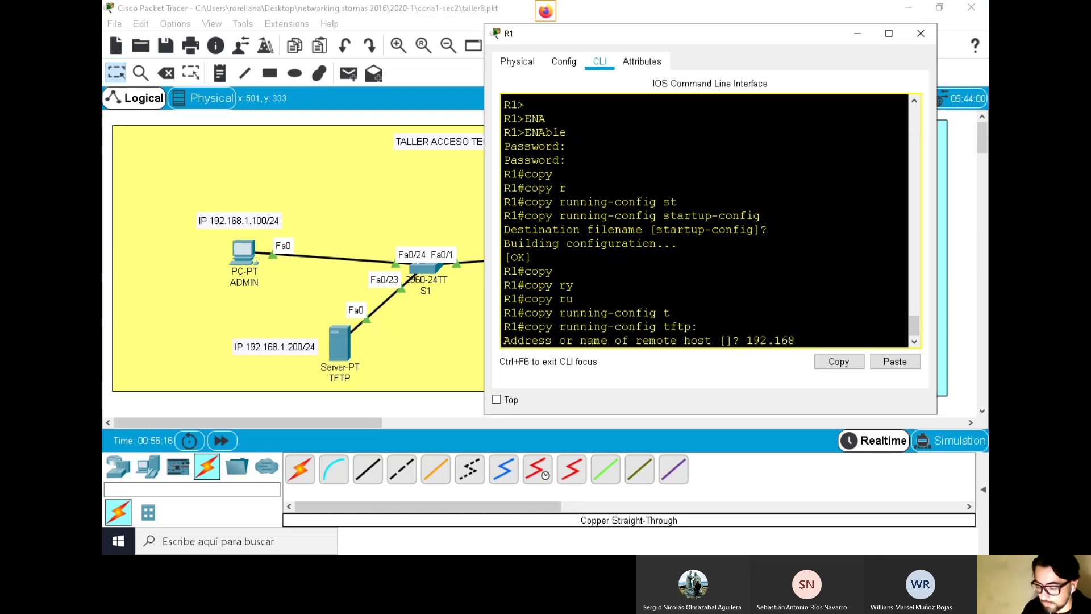
{"action": "type", "text": ".1.200"}
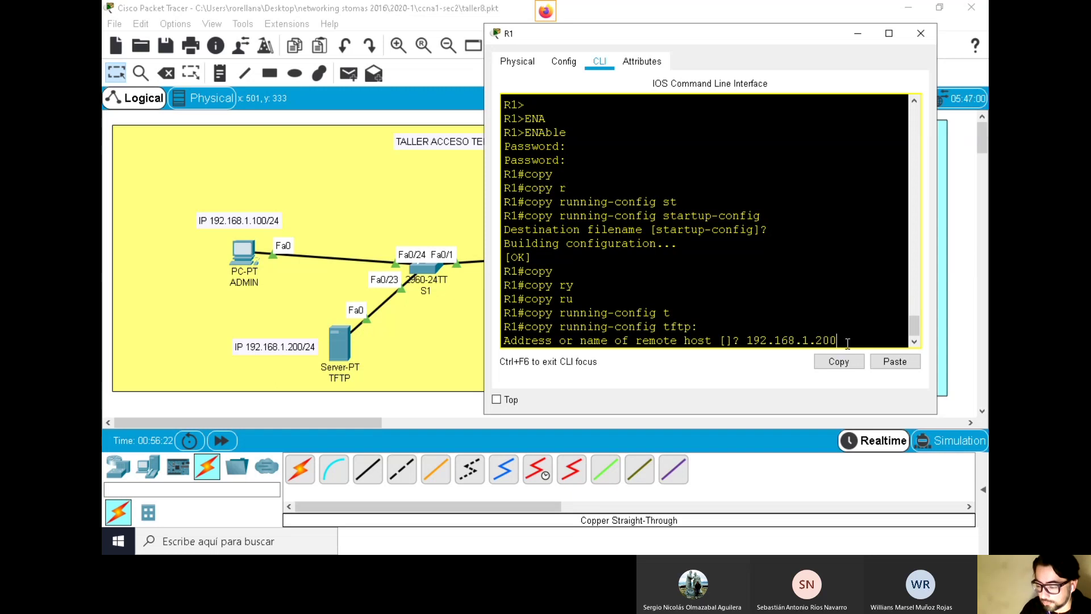
{"action": "key", "text": "Return"}
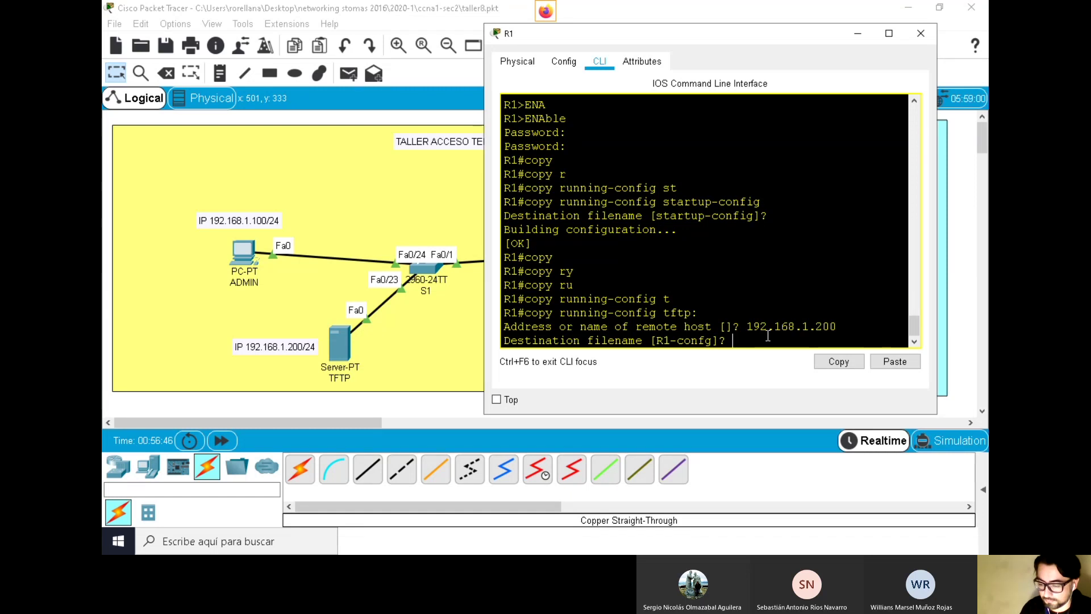
{"action": "key", "text": "Return"}
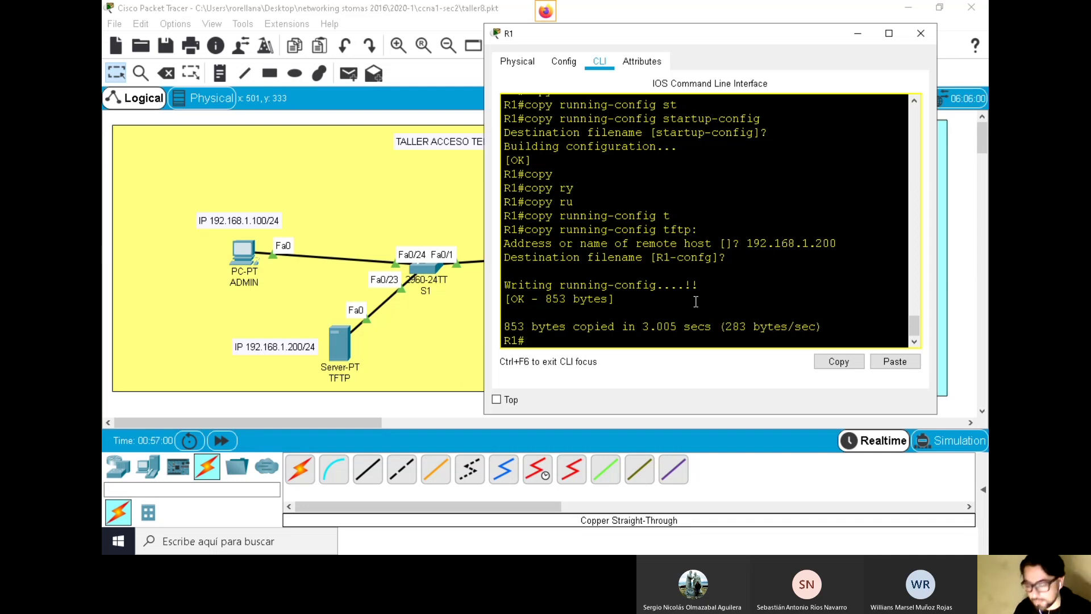
Highlight R1-confg, [OK] and 853 bytes copied in the output, then open the TFTP server
{"action": "left_click_drag", "start_coordinate": [657, 257], "coordinate": [713, 263]}
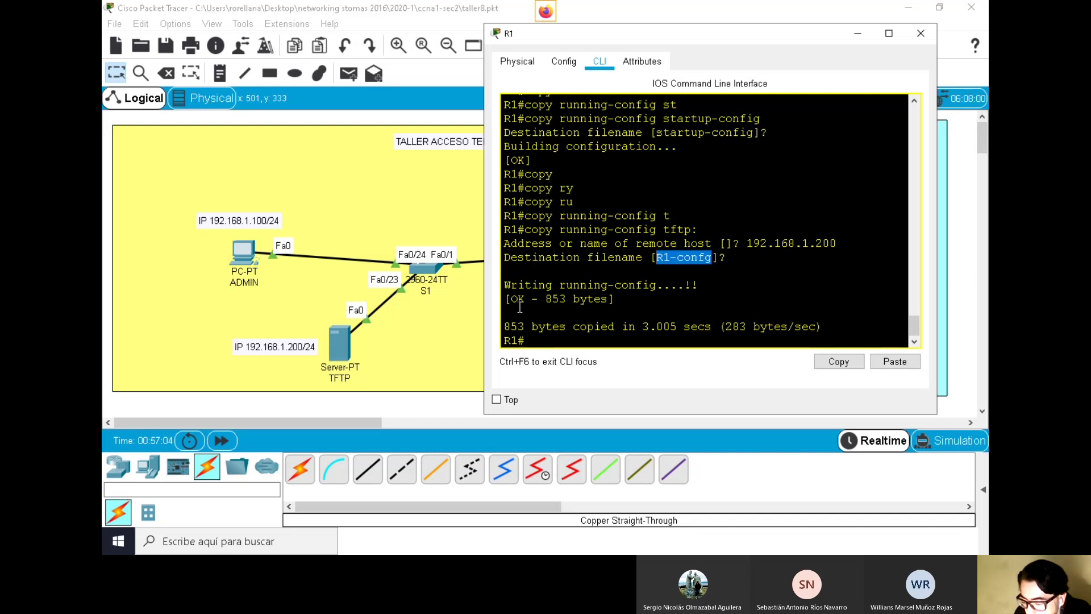
{"action": "left_click_drag", "start_coordinate": [520, 301], "coordinate": [526, 300]}
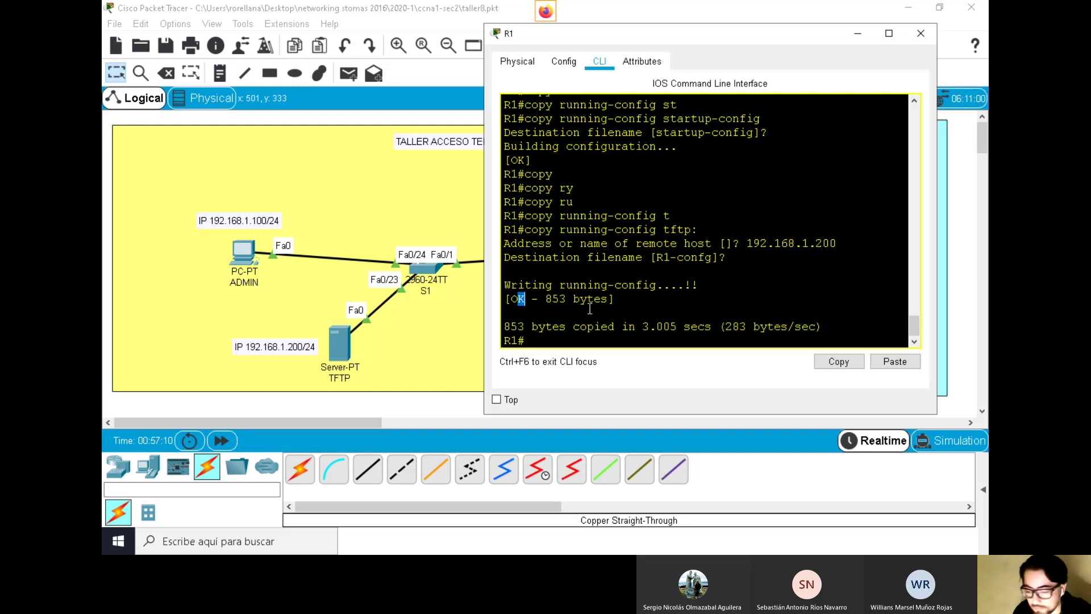
{"action": "left_click_drag", "start_coordinate": [545, 299], "coordinate": [568, 299]}
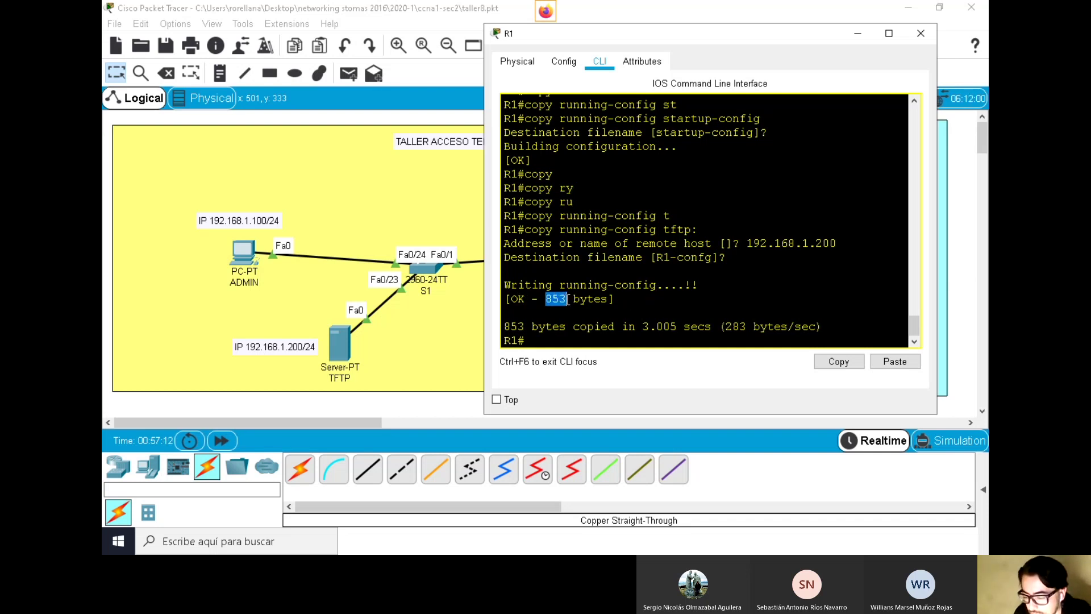
{"action": "left_click", "coordinate": [597, 329]}
{"action": "left_click_drag", "start_coordinate": [719, 258], "coordinate": [649, 259]}
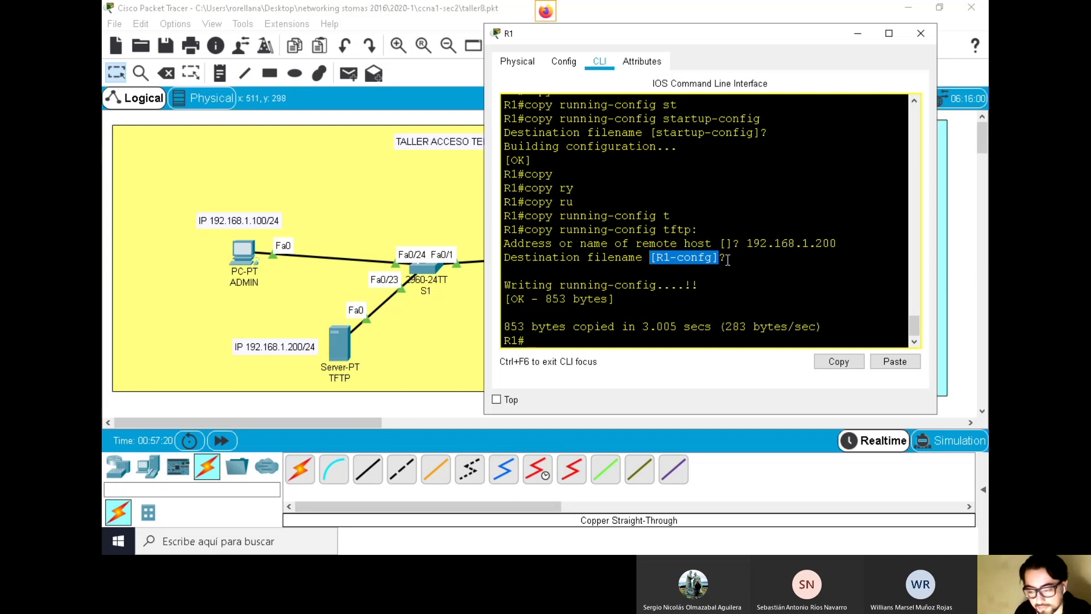
{"action": "left_click", "coordinate": [342, 343]}
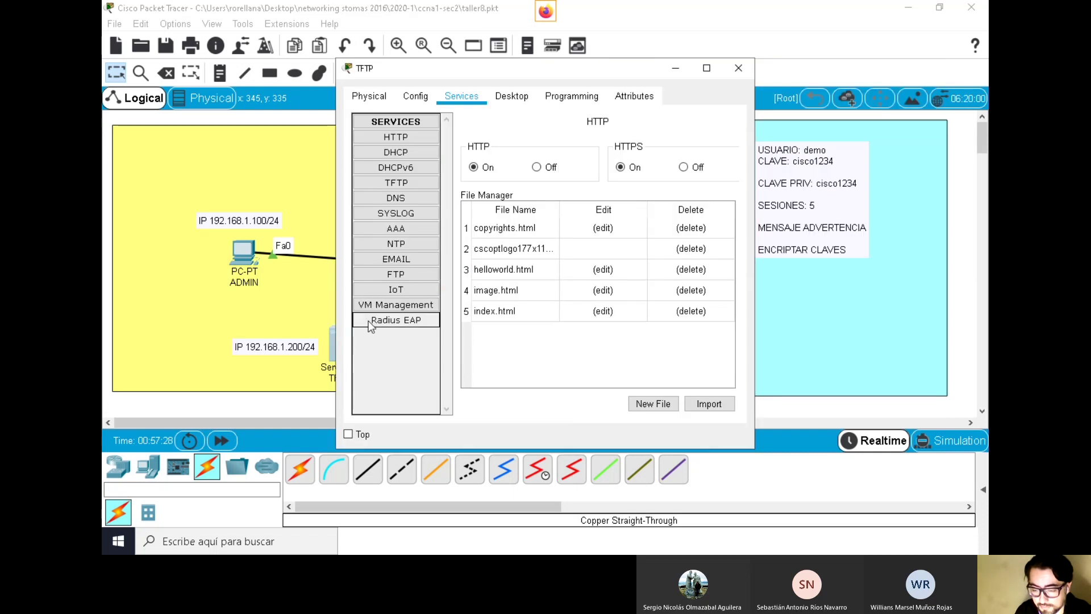
Select R1-confg in the TFTP service's file list, then close the server window
{"action": "left_click", "coordinate": [413, 181]}
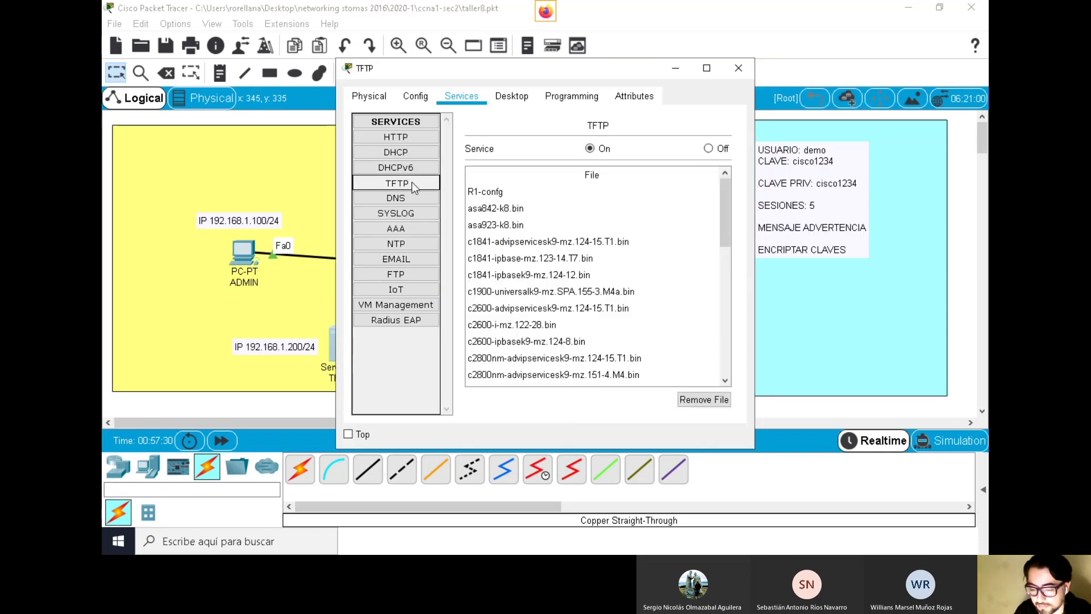
{"action": "left_click", "coordinate": [490, 191]}
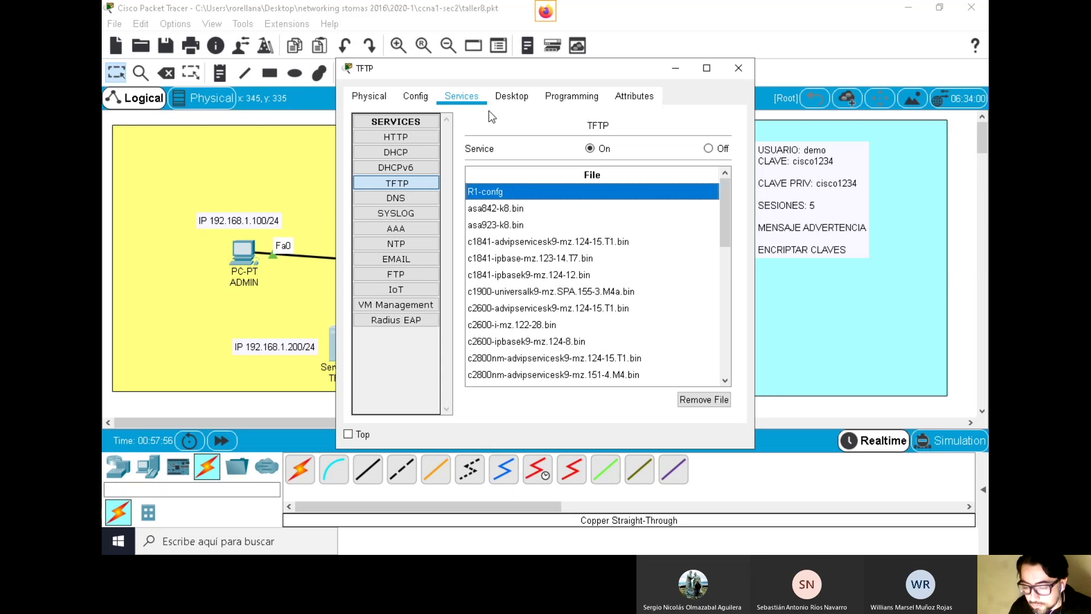
{"action": "left_click", "coordinate": [738, 68]}
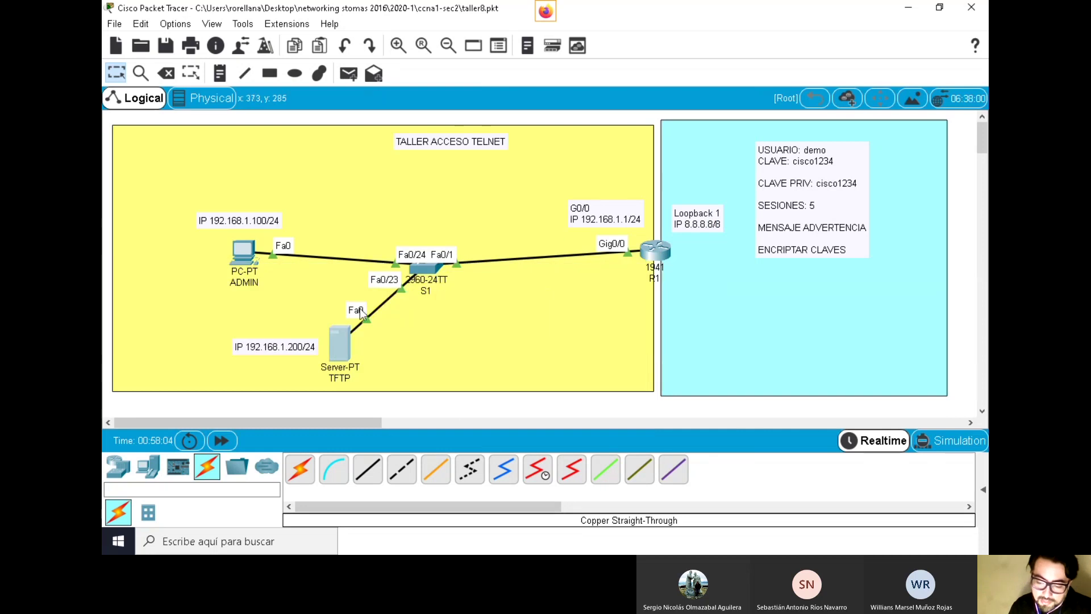
Reopen router R1's CLI and refresh it with a fresh R1# prompt
{"action": "mouse_move", "coordinate": [343, 344]}
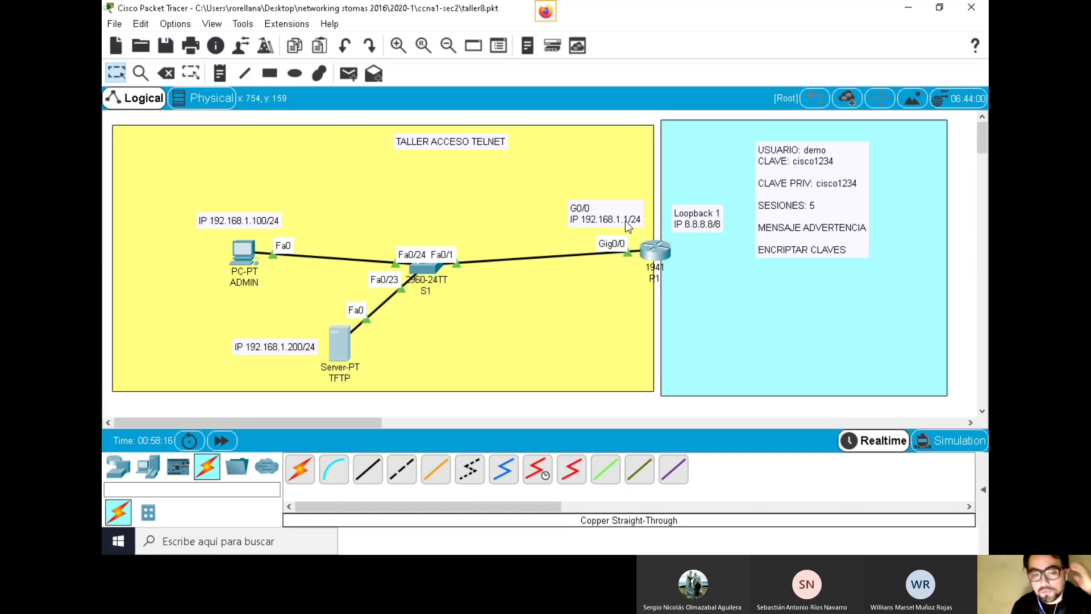
{"action": "left_click", "coordinate": [658, 247]}
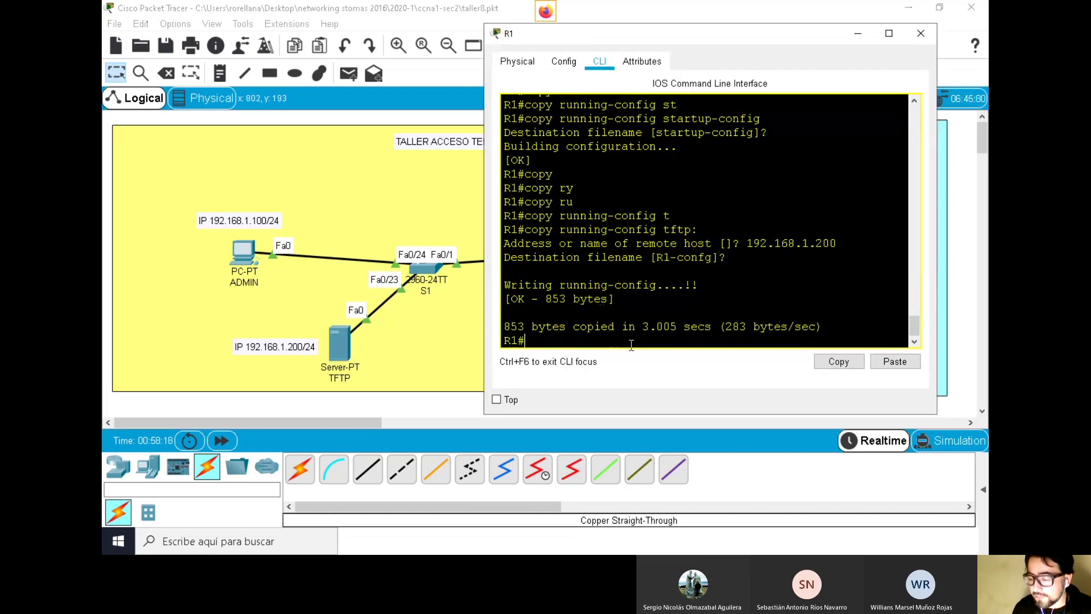
{"action": "key", "text": "Return"}
{"action": "key", "text": "Return"}
{"action": "key", "text": "Return"}
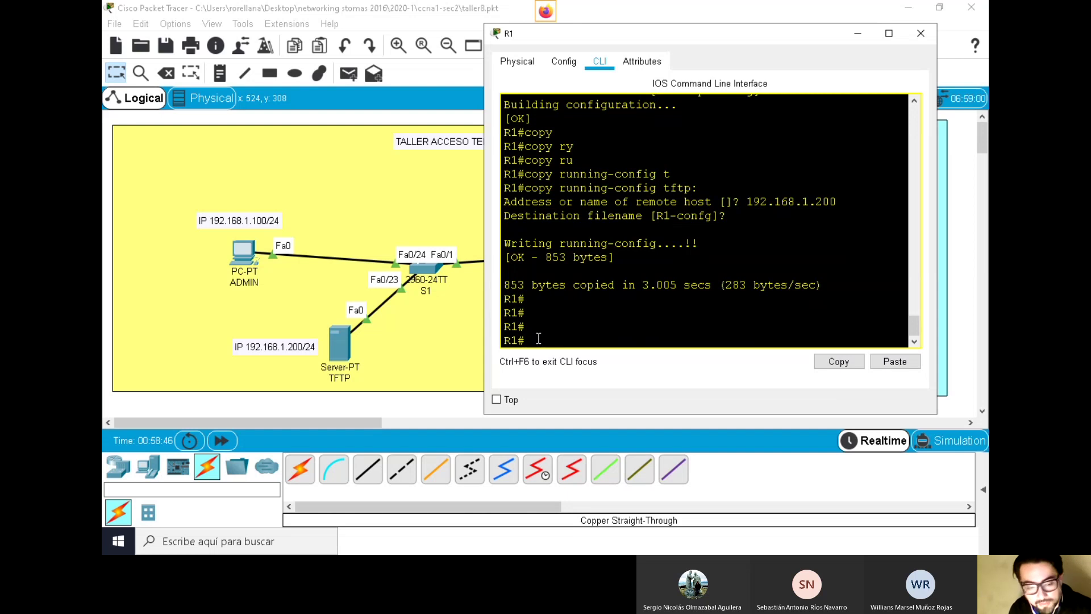
Enter global configuration mode with configure terminal
{"action": "type", "text": "conb"}
{"action": "key", "text": "Tab"}
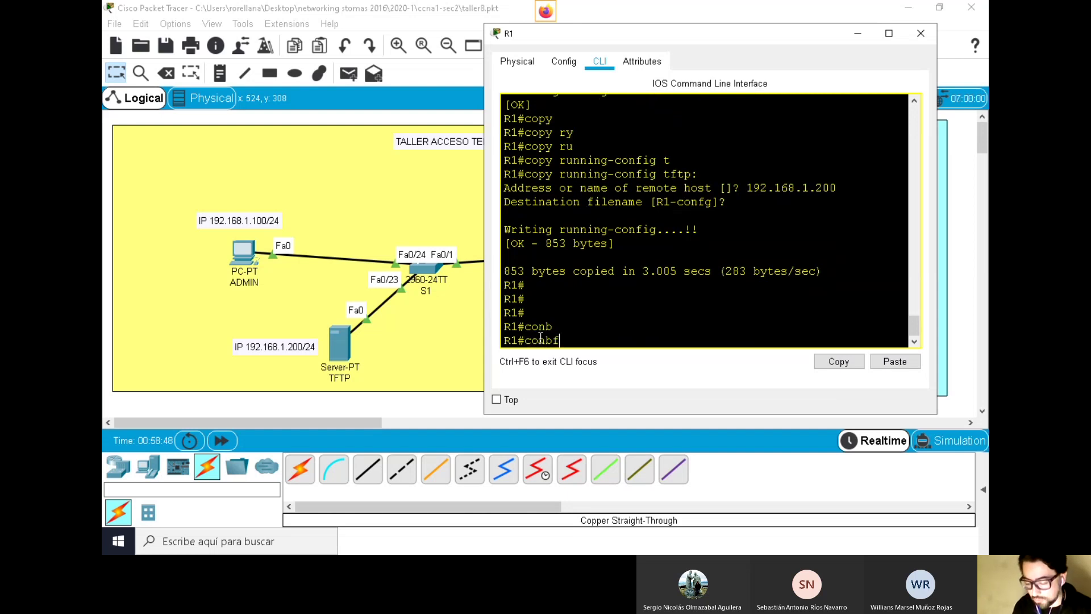
{"action": "type", "text": "f"}
{"action": "key", "text": "Tab"}
{"action": "type", "text": "t"}
{"action": "key", "text": "Tab"}
{"action": "key", "text": "BackSpace"}
{"action": "key", "text": "BackSpace"}
{"action": "key", "text": "BackSpace"}
{"action": "type", "text": "f"}
{"action": "key", "text": "Tab"}
{"action": "type", "text": "t"}
Change the hostname to R1111 and exit configuration mode
{"action": "key", "text": "Tab"}
{"action": "key", "text": "Return"}
{"action": "type", "text": "ho"}
{"action": "key", "text": "Tab"}
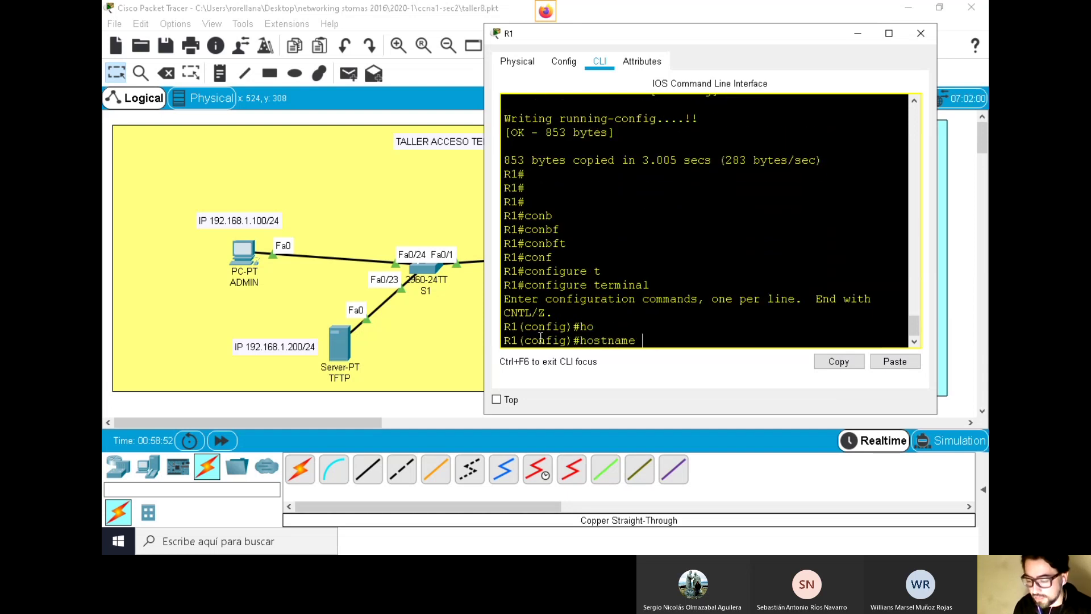
{"action": "type", "text": "R1111"}
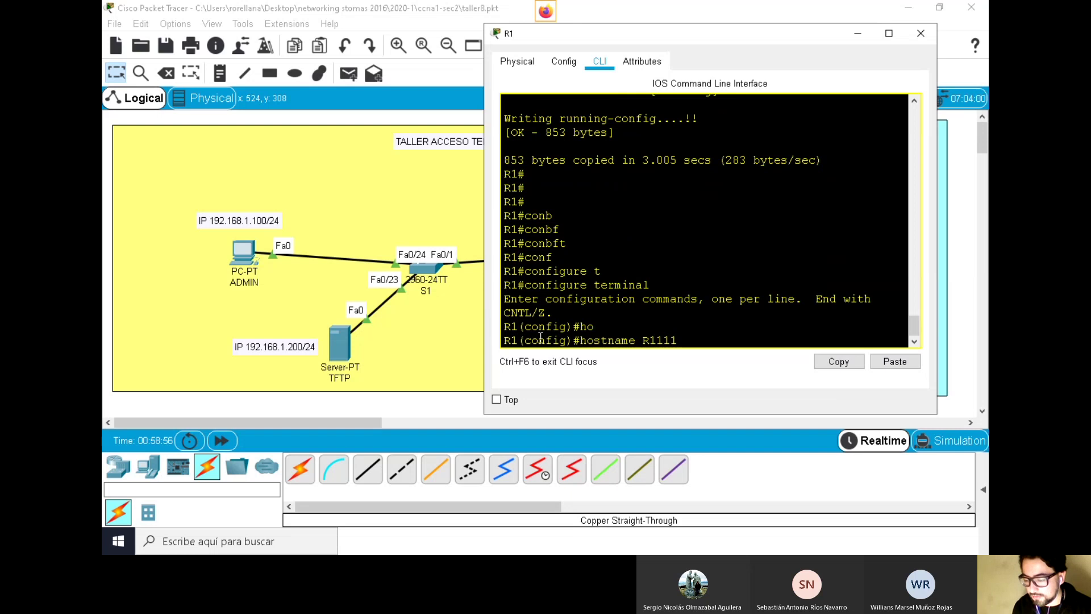
{"action": "key", "text": "Return"}
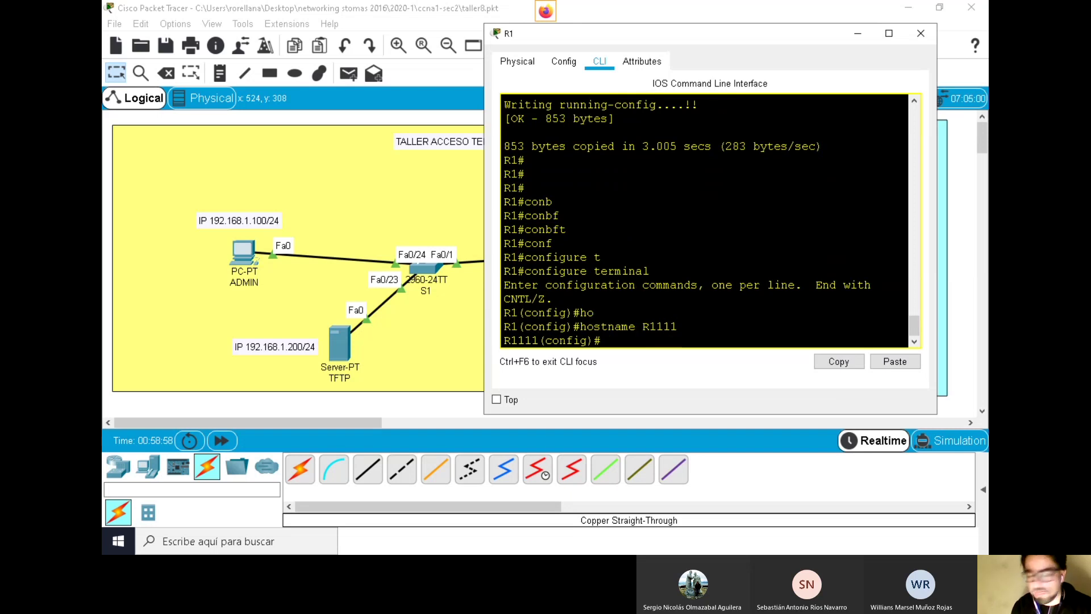
{"action": "type", "text": "exit"}
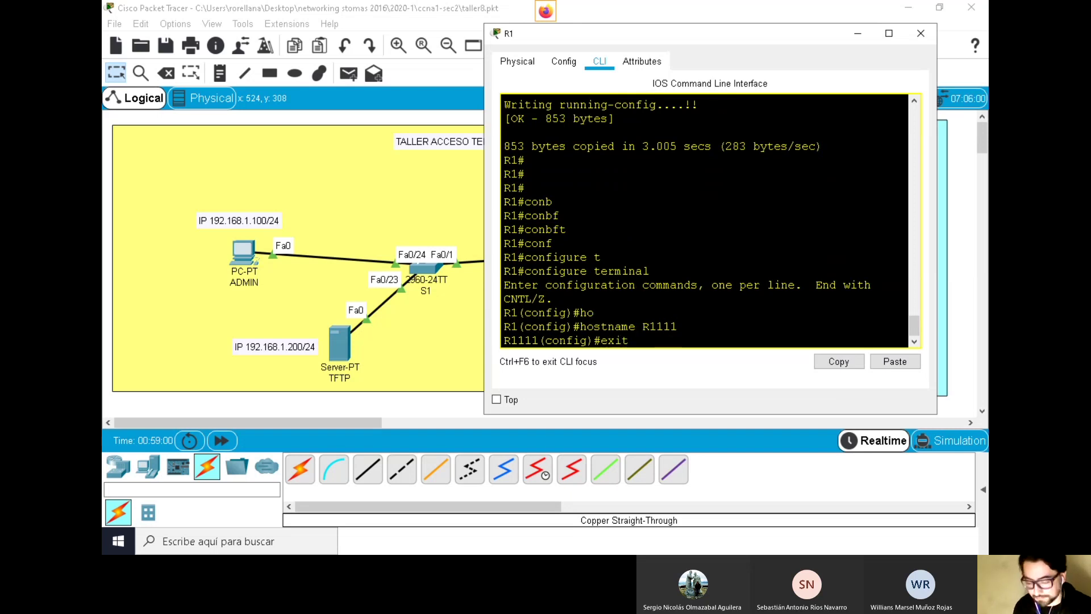
{"action": "key", "text": "Return"}
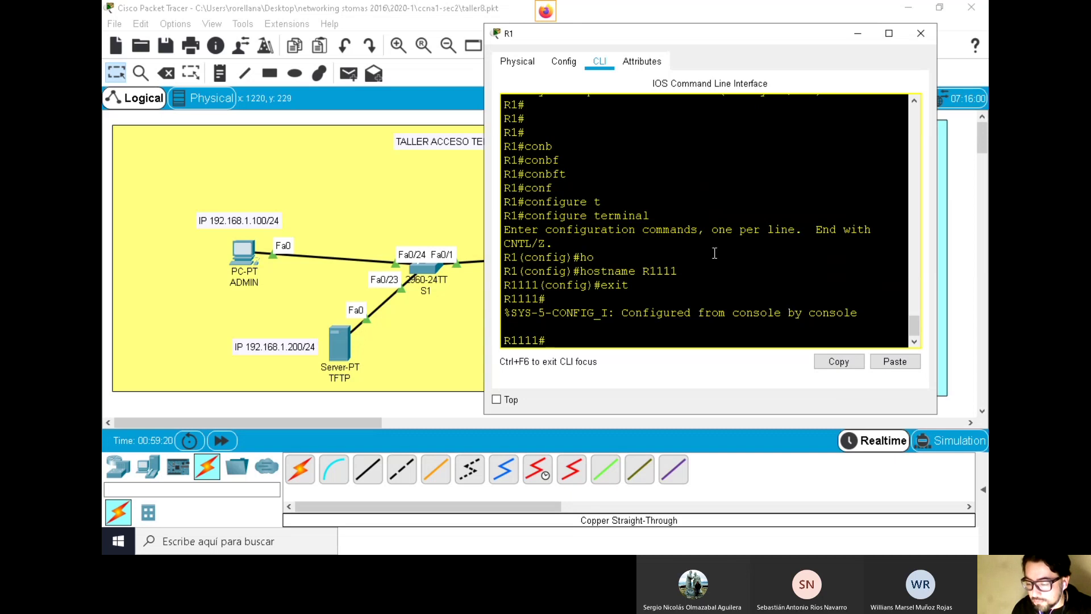
Build the copy tftp: running-config command at the R1111 prompt
{"action": "scroll", "coordinate": [714, 252], "scroll_direction": "up", "scroll_amount": 3}
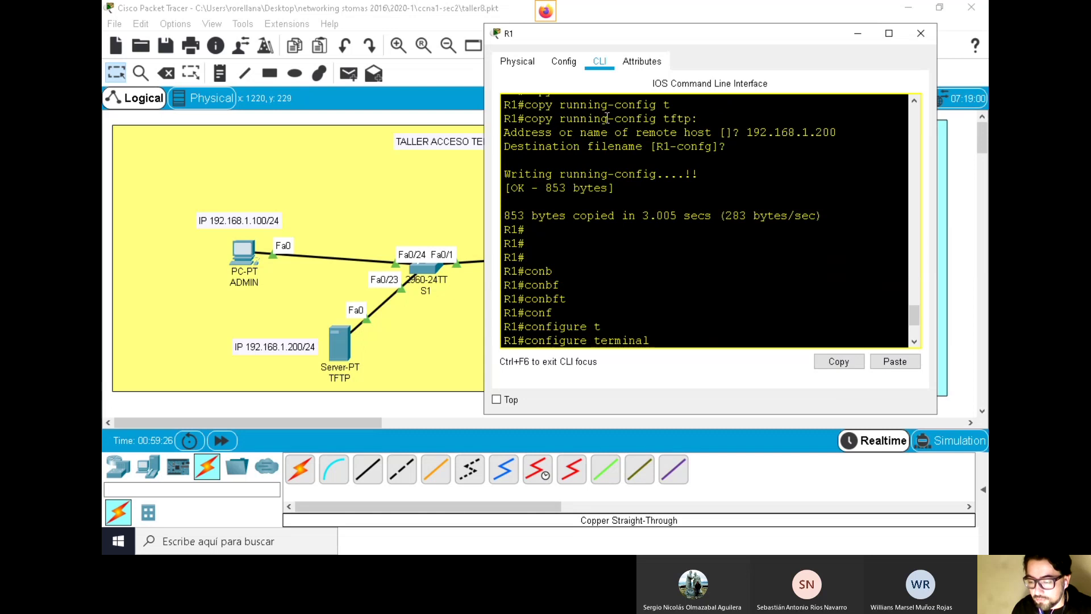
{"action": "scroll", "coordinate": [755, 168], "scroll_direction": "down", "scroll_amount": 3}
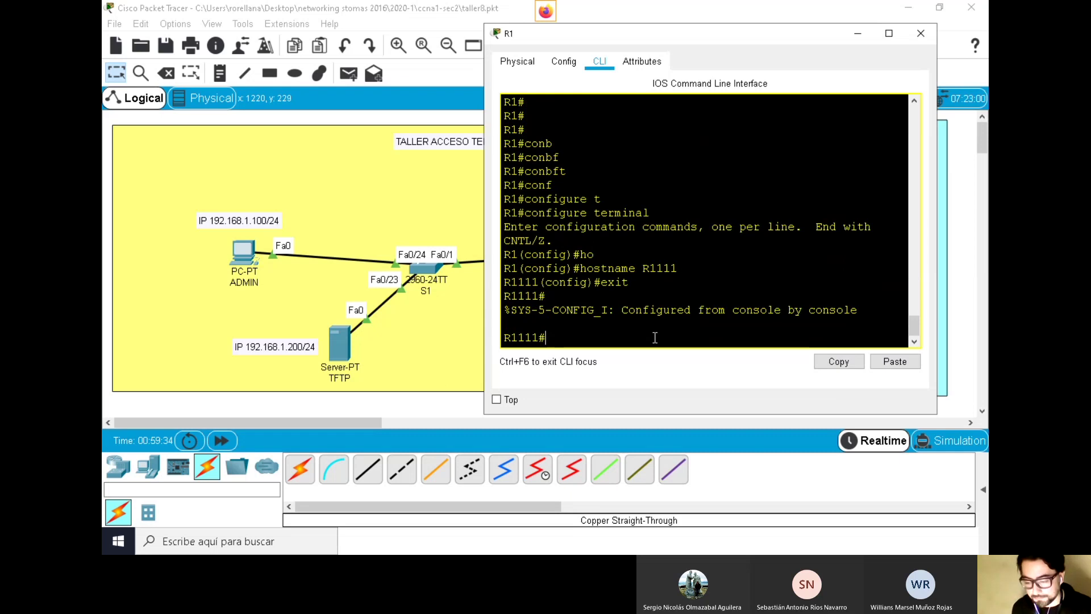
{"action": "type", "text": "copy"}
{"action": "key", "text": "Tab"}
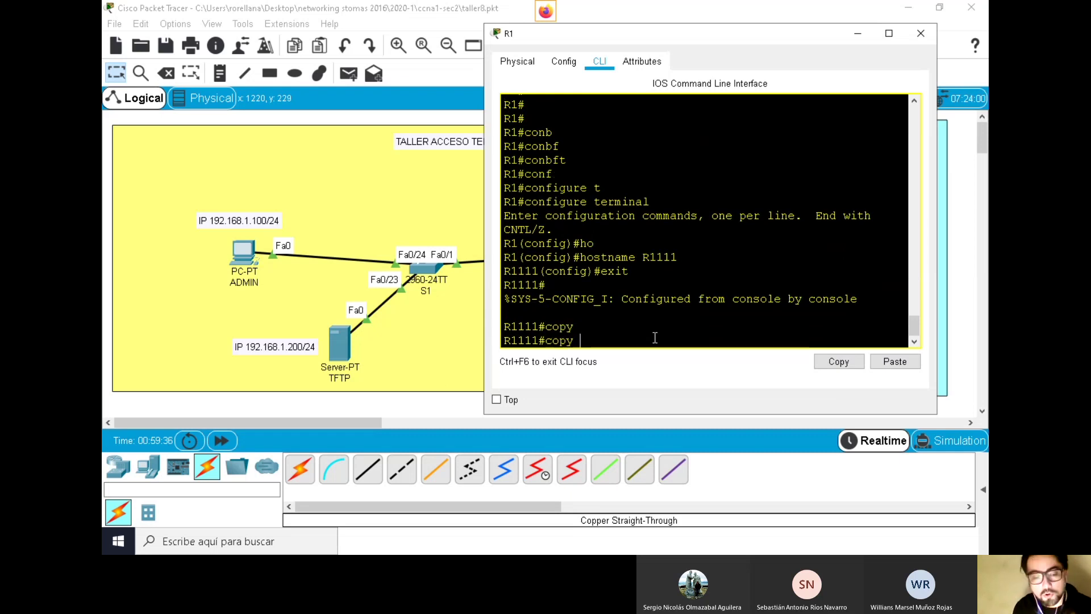
{"action": "type", "text": "t"}
{"action": "key", "text": "Tab"}
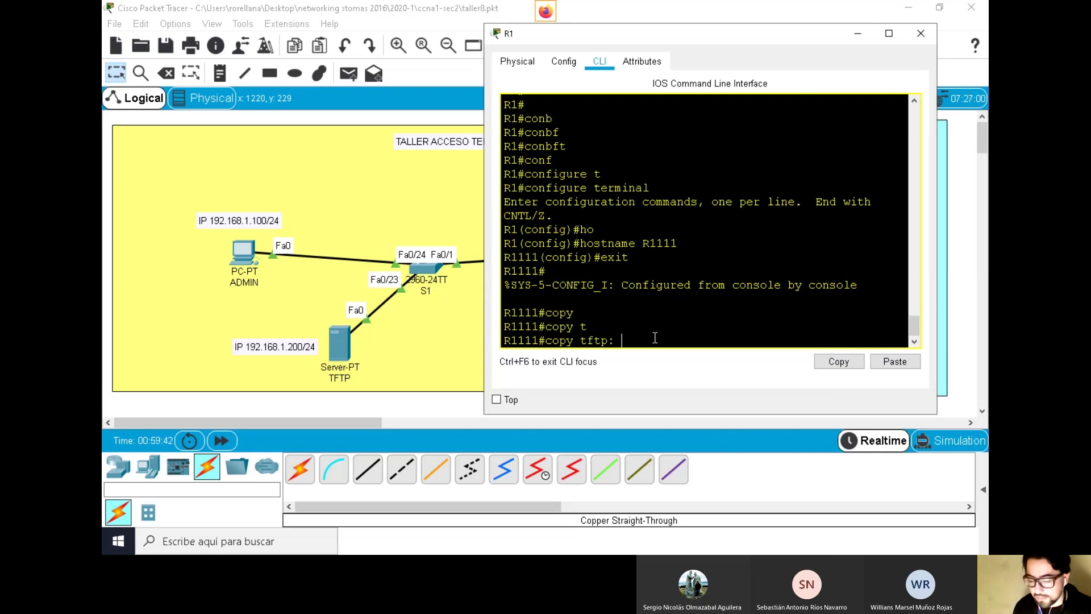
{"action": "key", "text": "Return"}
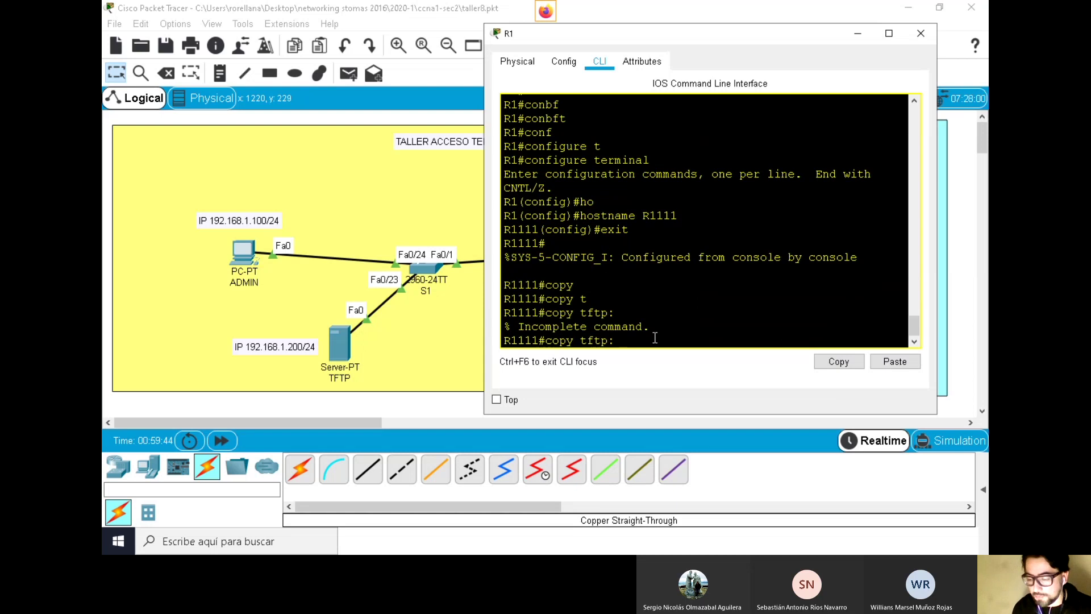
{"action": "type", "text": "run"}
{"action": "key", "text": "Tab"}
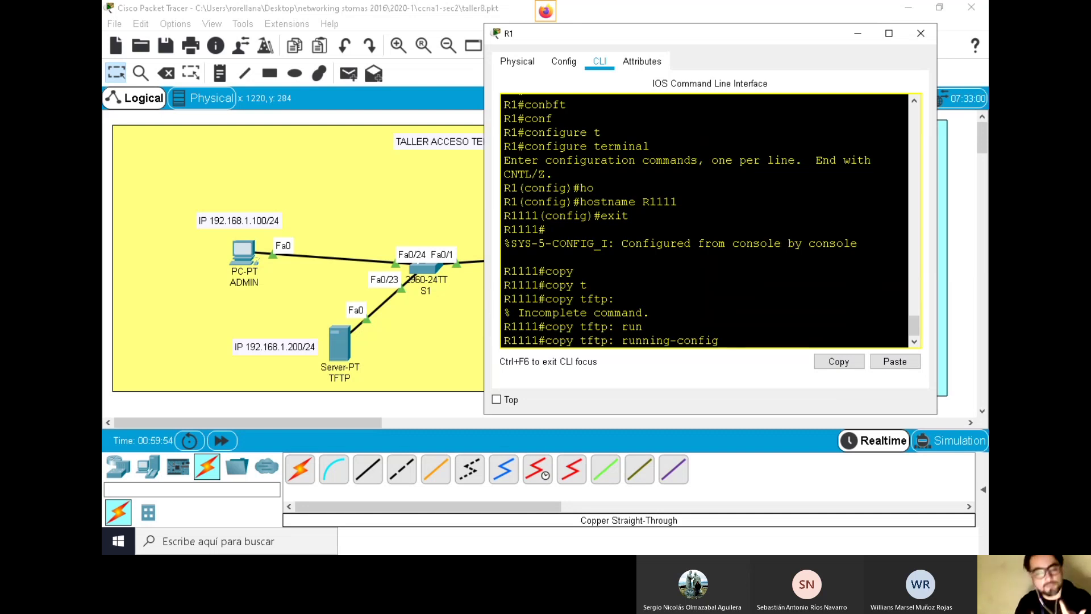
Copy the command text, run the restore, and give 192.168.1.200 as the TFTP host
{"action": "left_click_drag", "start_coordinate": [719, 341], "coordinate": [504, 341]}
{"action": "right_click", "coordinate": [556, 343]}
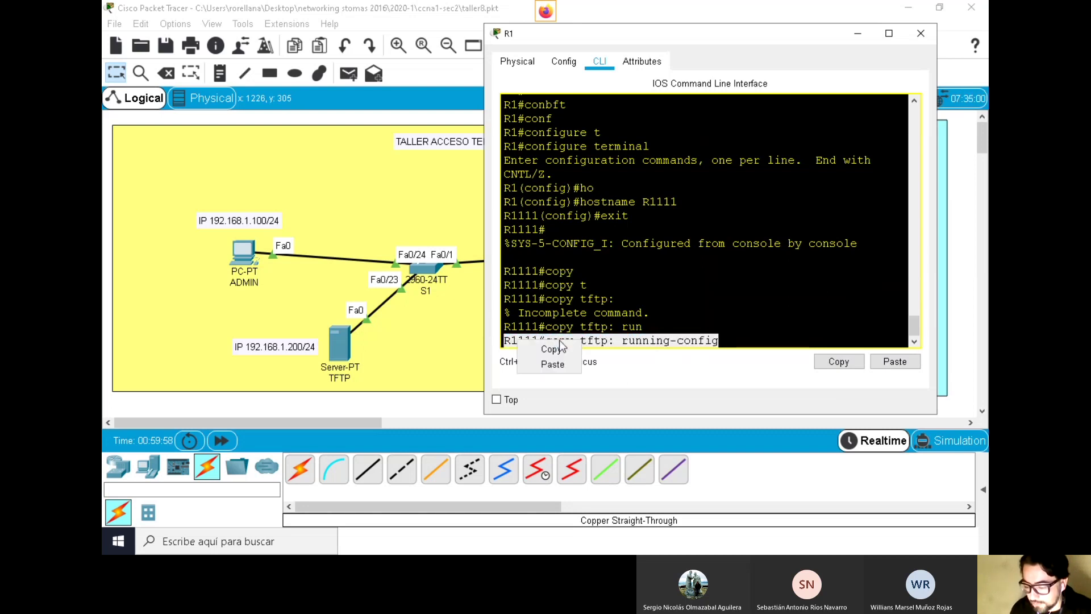
{"action": "left_click", "coordinate": [552, 349]}
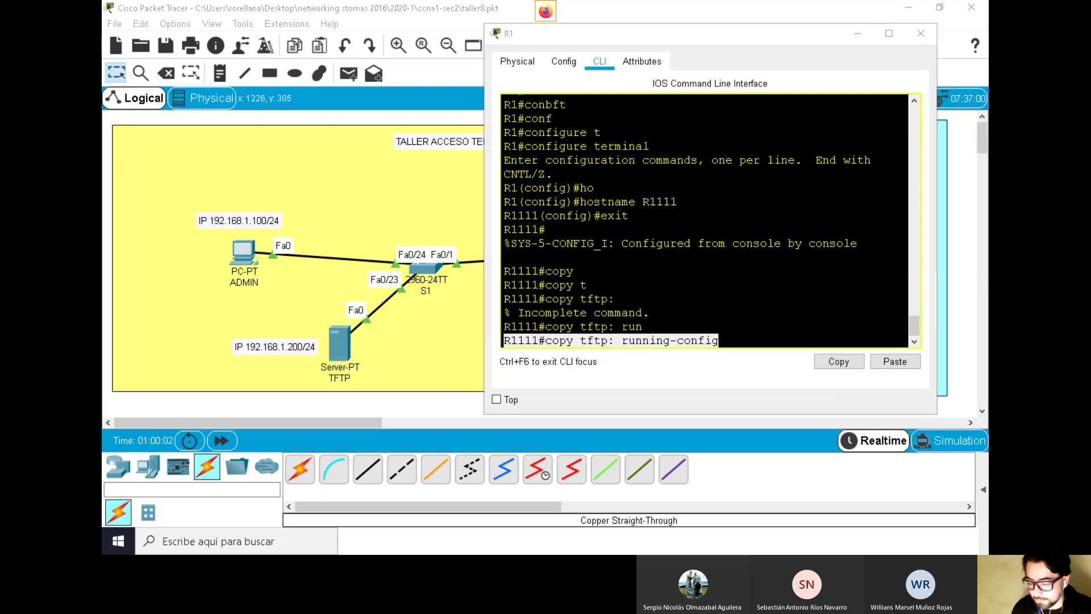
{"action": "left_click", "coordinate": [762, 338]}
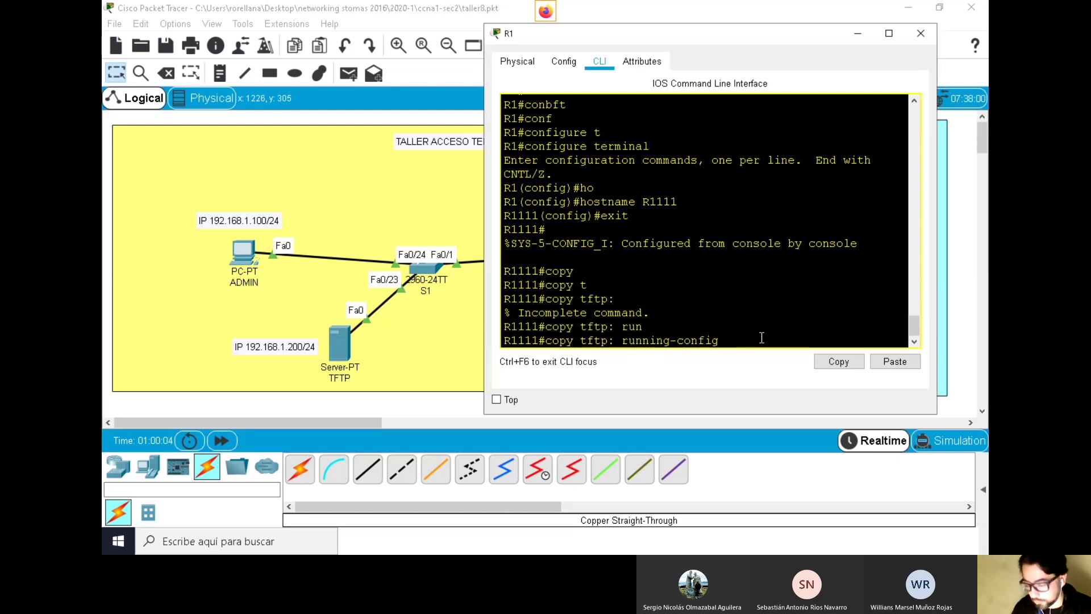
{"action": "key", "text": "Return"}
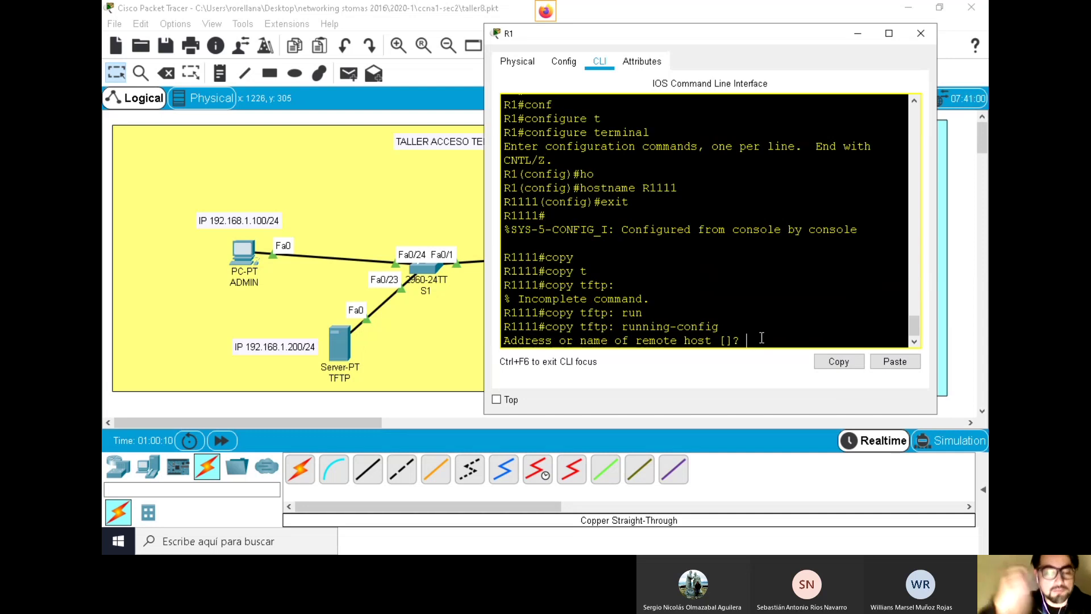
{"action": "type", "text": "192"}
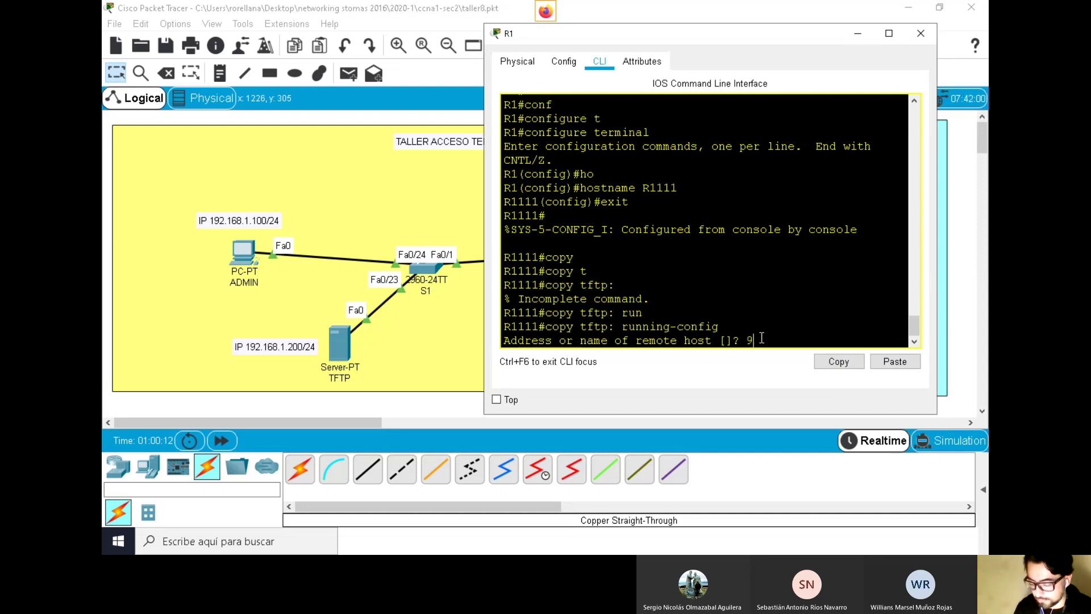
{"action": "type", "text": ".16"}
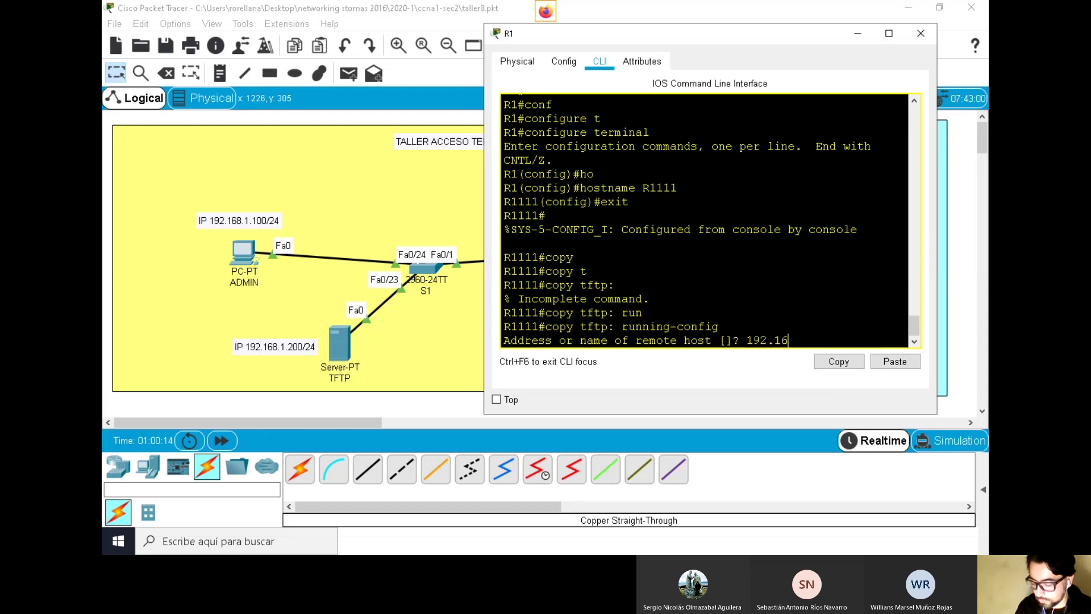
{"action": "type", "text": "8.1.200"}
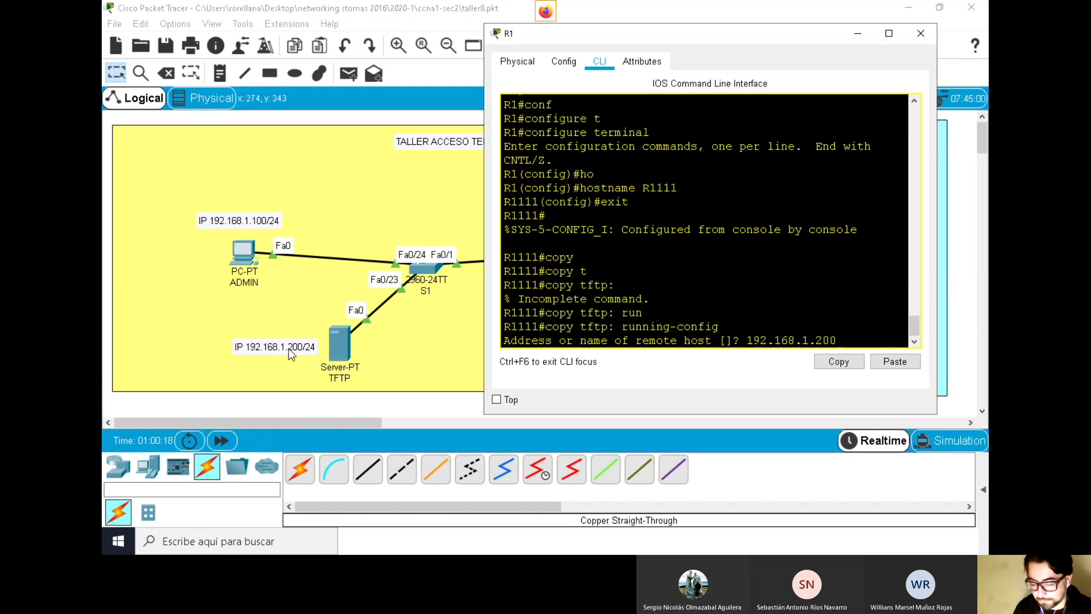
{"action": "key", "text": "Return"}
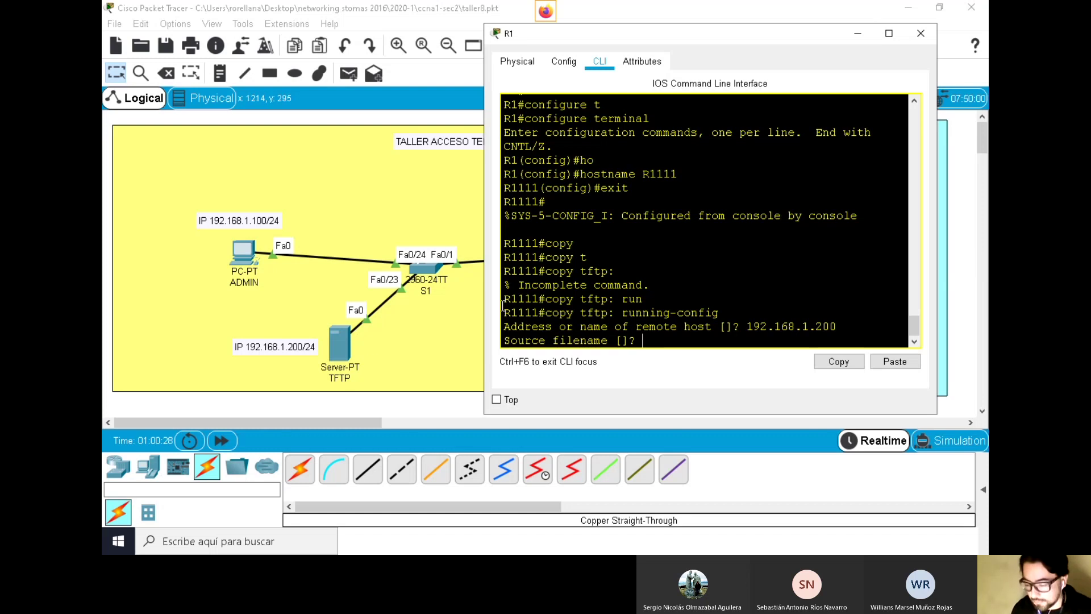
{"action": "left_click", "coordinate": [334, 348]}
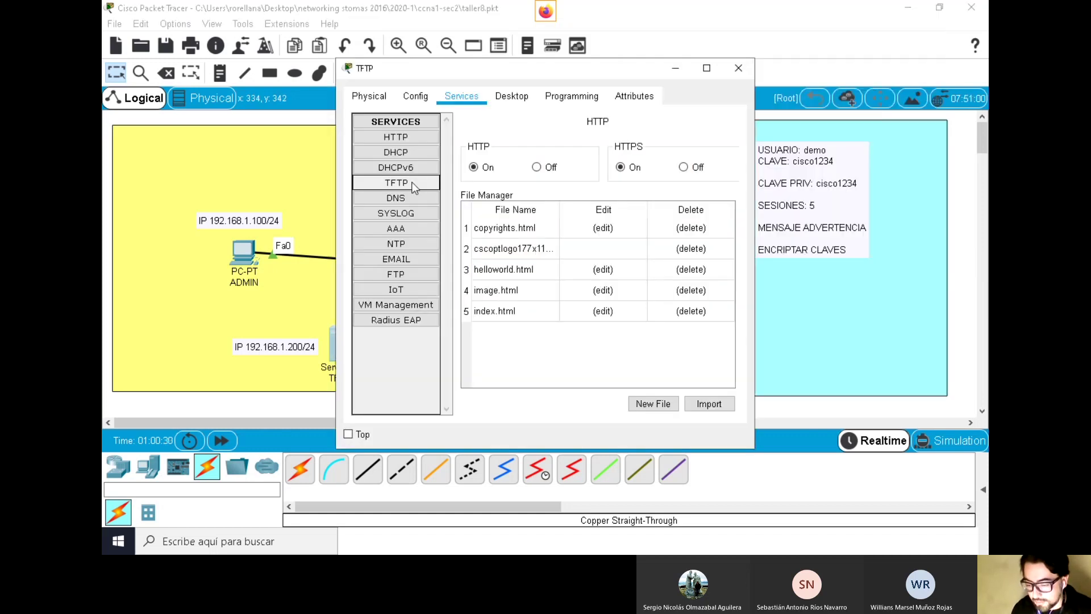
{"action": "left_click", "coordinate": [406, 185]}
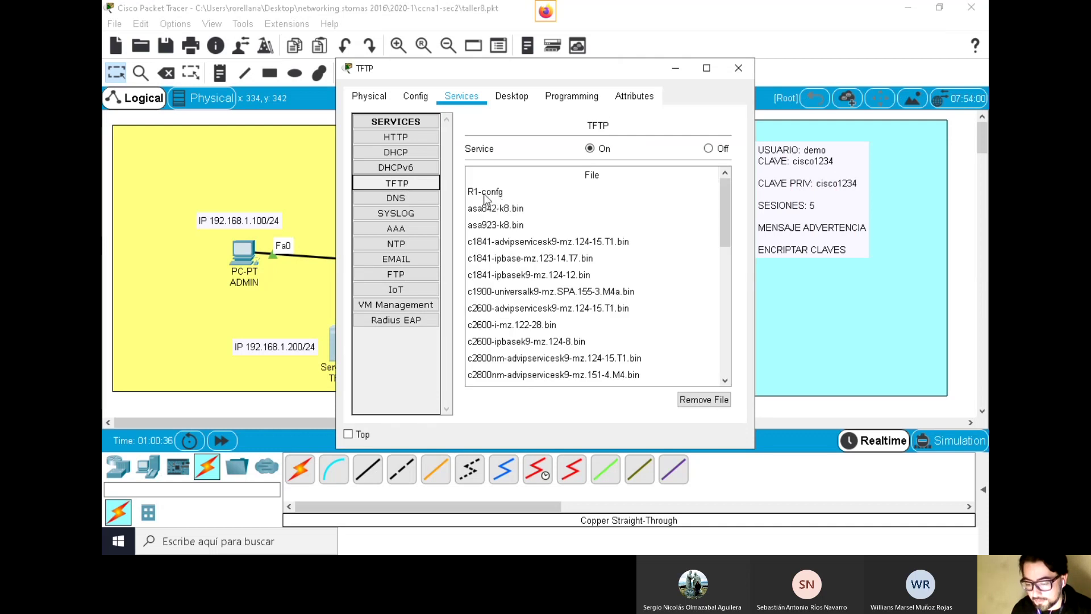
{"action": "left_click", "coordinate": [673, 40]}
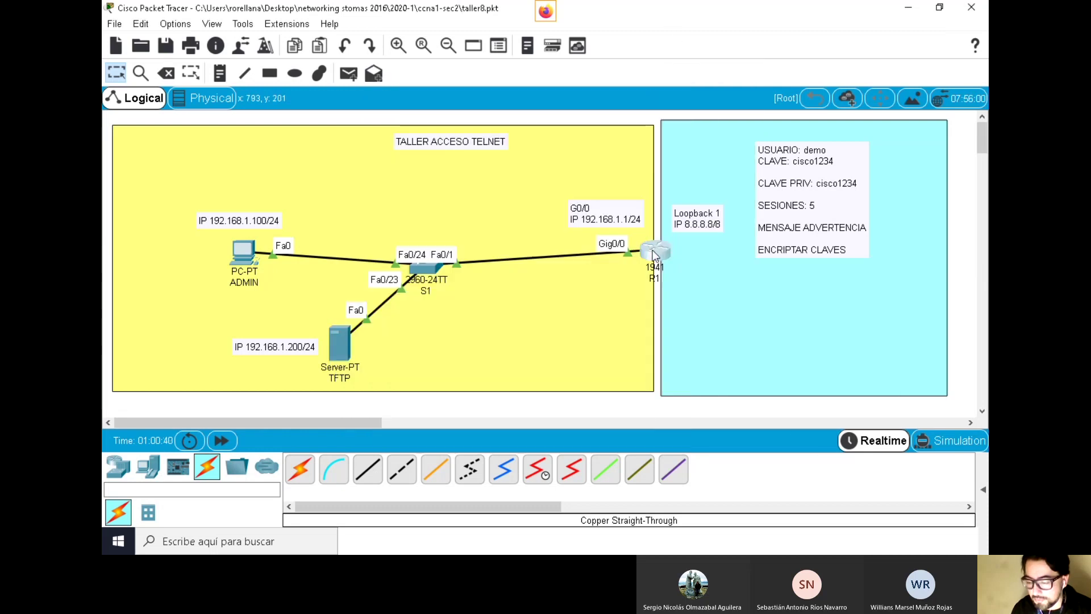
{"action": "left_click", "coordinate": [654, 254]}
Restore source file R1-config into running-config, returning the prompt to R1#
{"action": "type", "text": "R1"}
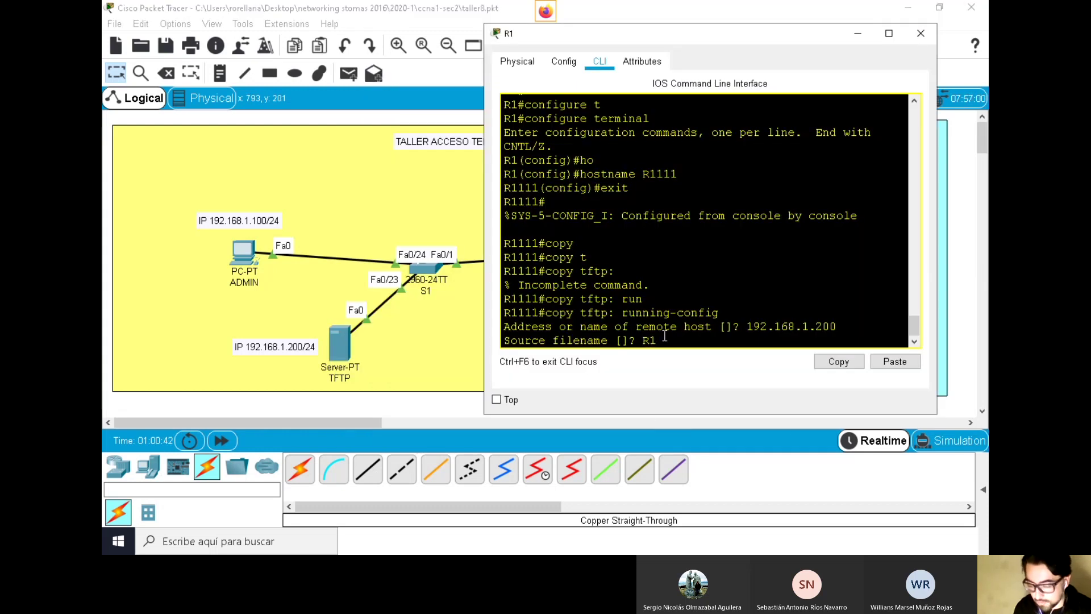
{"action": "type", "text": "-config"}
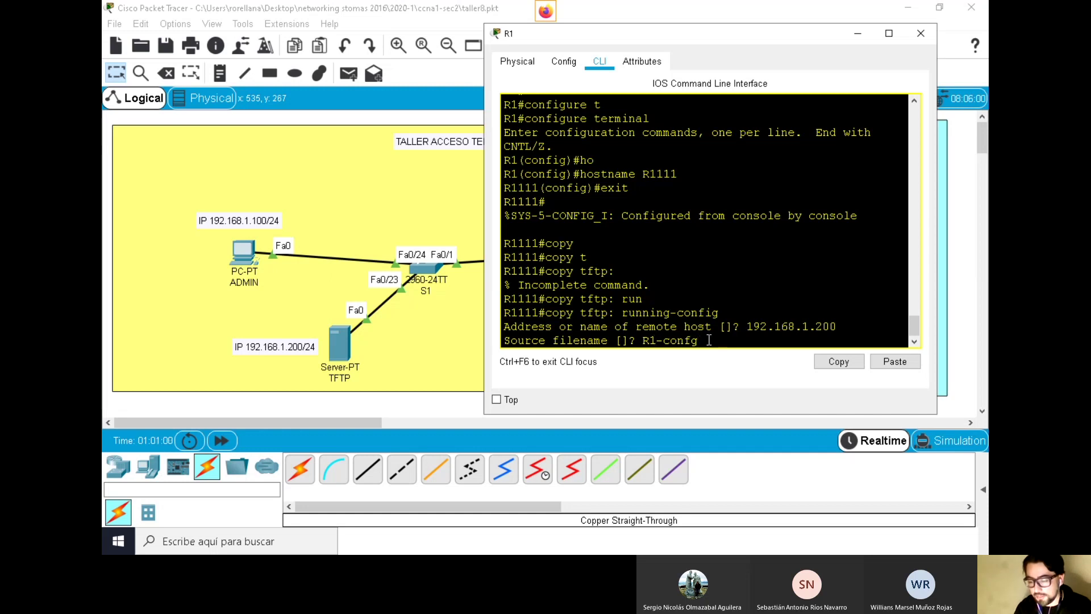
{"action": "key", "text": "Return"}
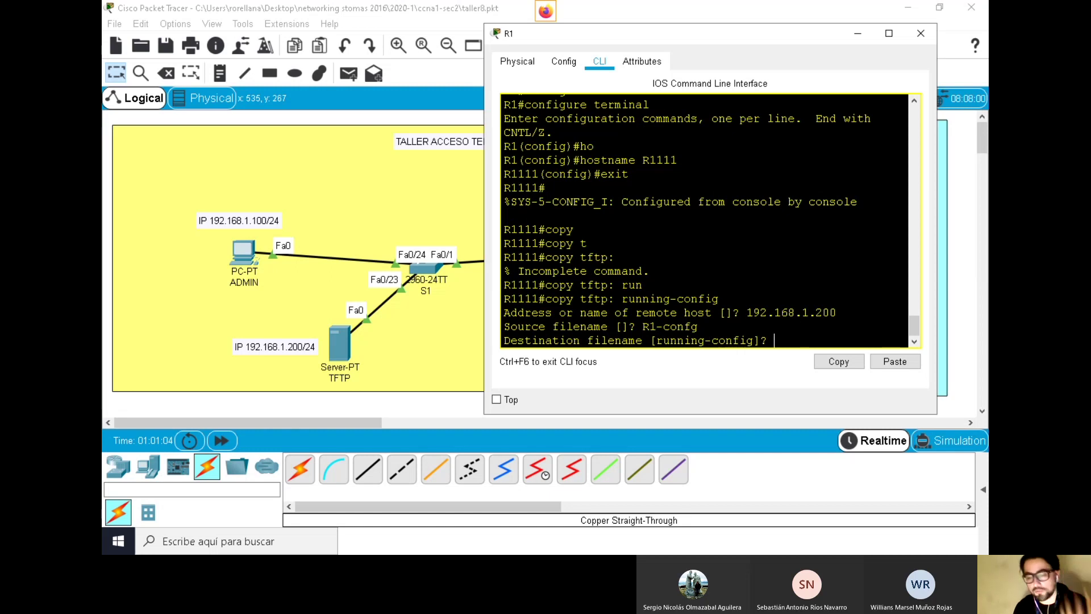
{"action": "key", "text": "Return"}
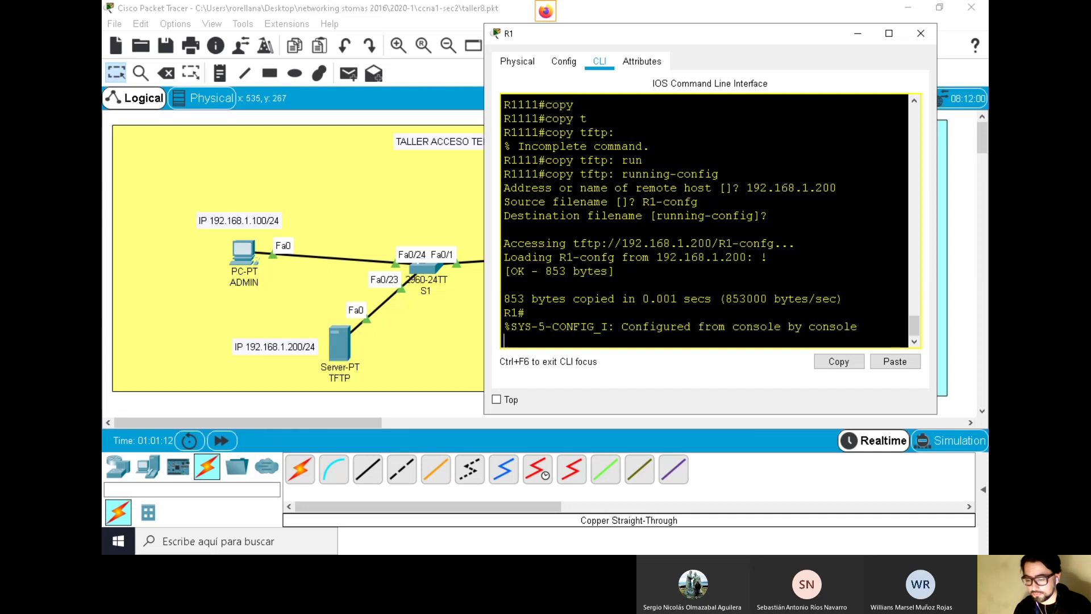
{"action": "key", "text": "Return"}
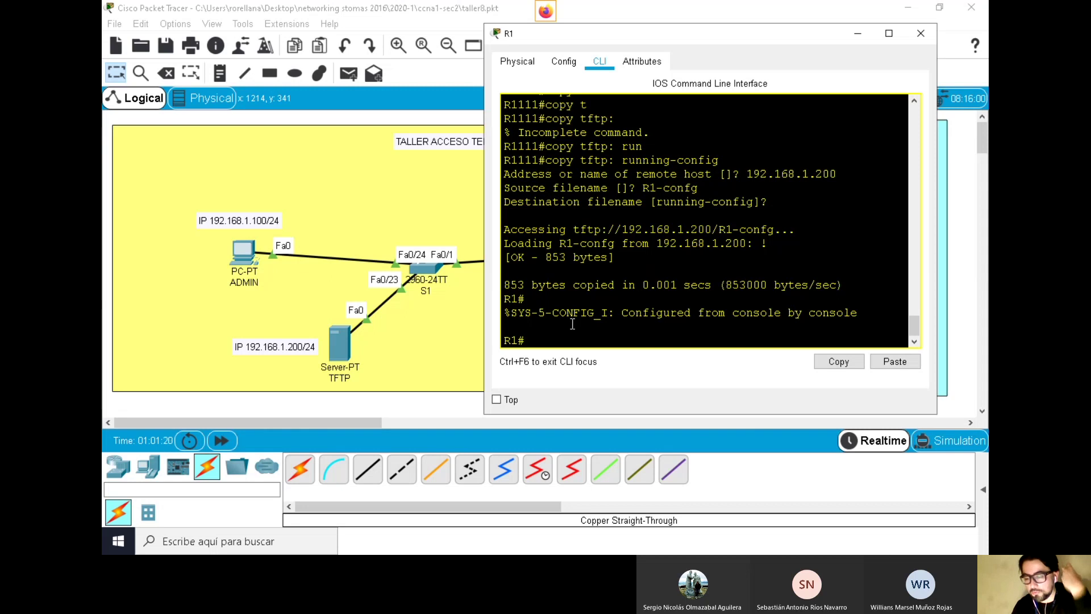
Compare the restored R1# prompt with the old R1111 prompt, then return to the topology
{"action": "left_click_drag", "start_coordinate": [537, 340], "coordinate": [499, 341]}
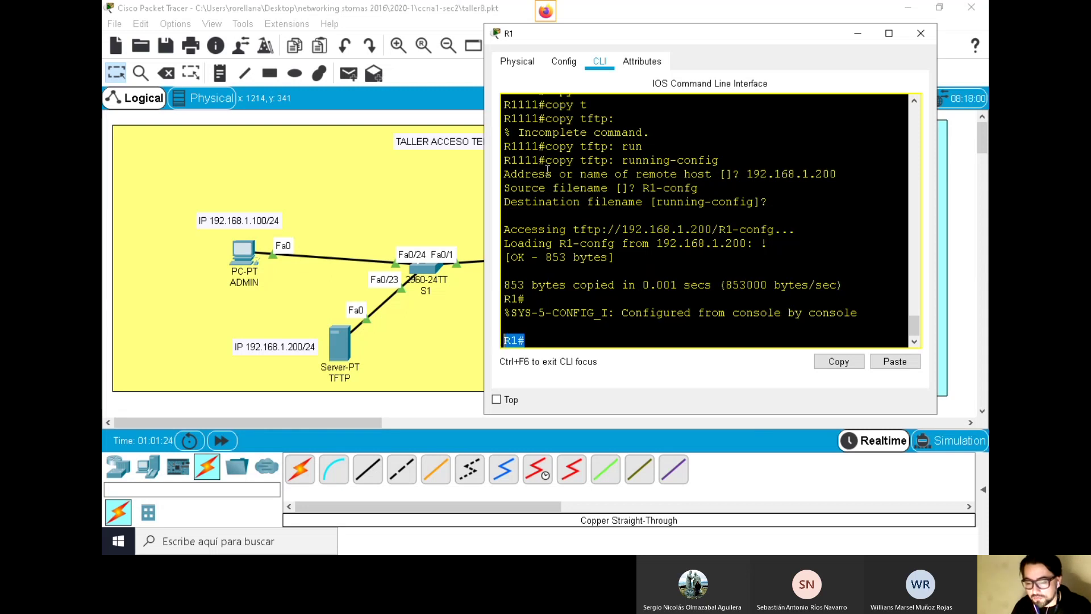
{"action": "left_click", "coordinate": [538, 142]}
{"action": "left_click_drag", "start_coordinate": [538, 143], "coordinate": [497, 143]}
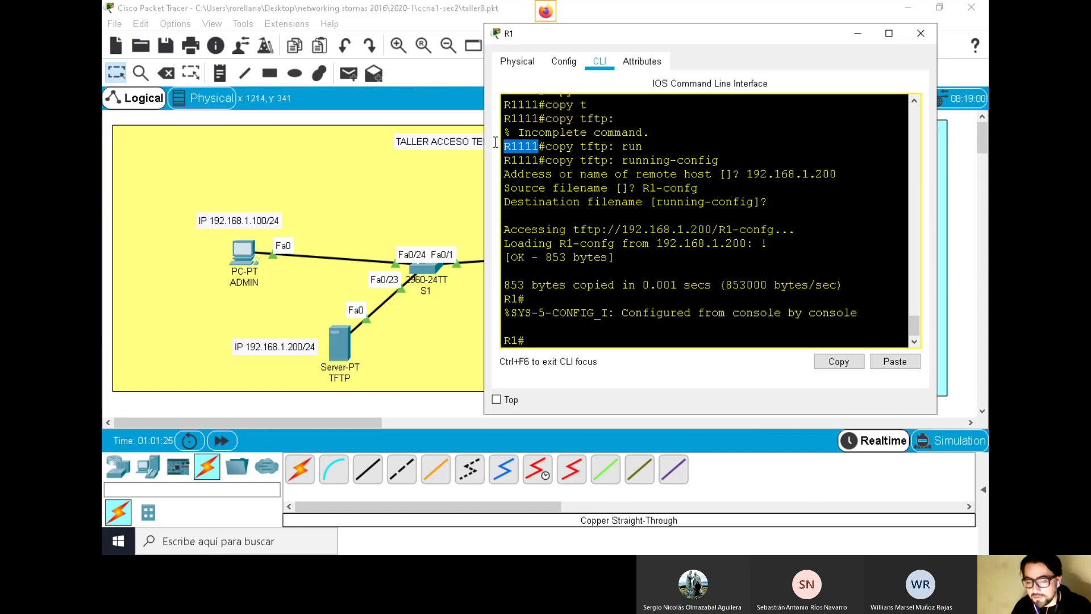
{"action": "left_click", "coordinate": [537, 338]}
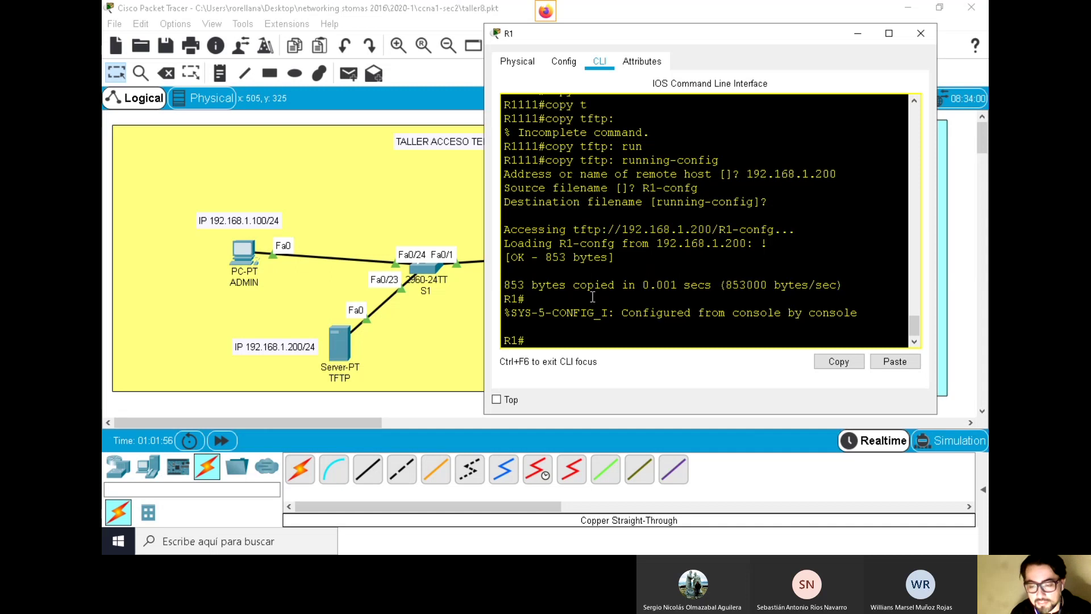
{"action": "mouse_move", "coordinate": [356, 2]}
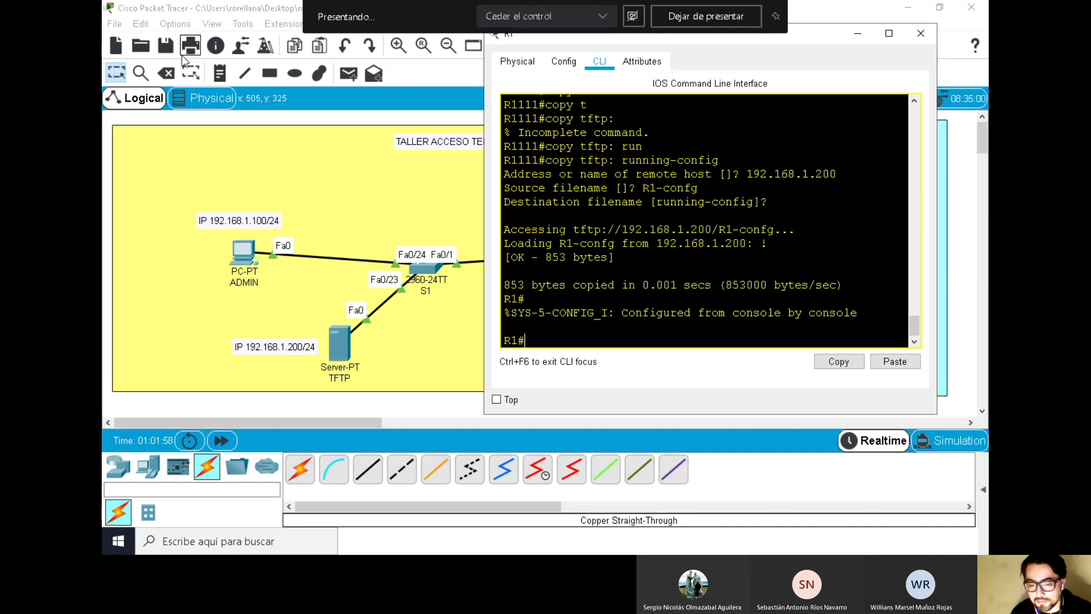
{"action": "left_click", "coordinate": [165, 50]}
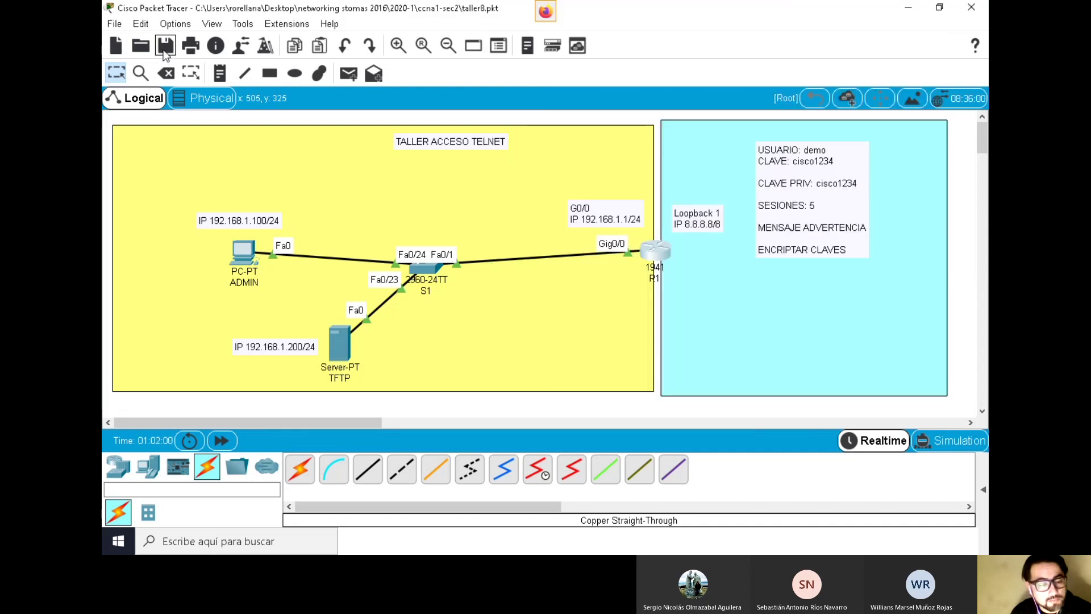